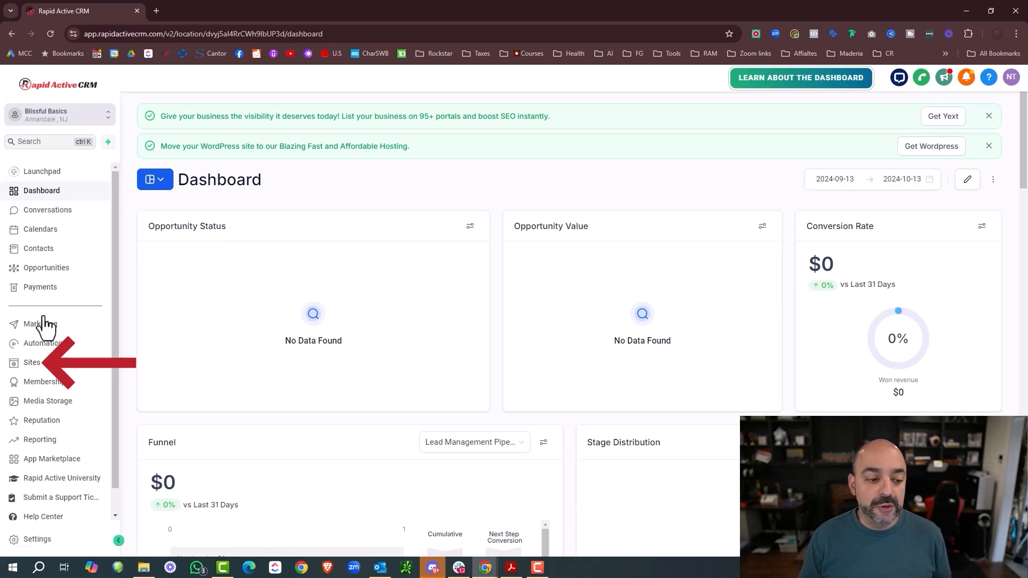
Step: Create a folder named Blissful Basics among the site's websites and reload the website list
{"action": "left_click", "coordinate": [49, 364]}
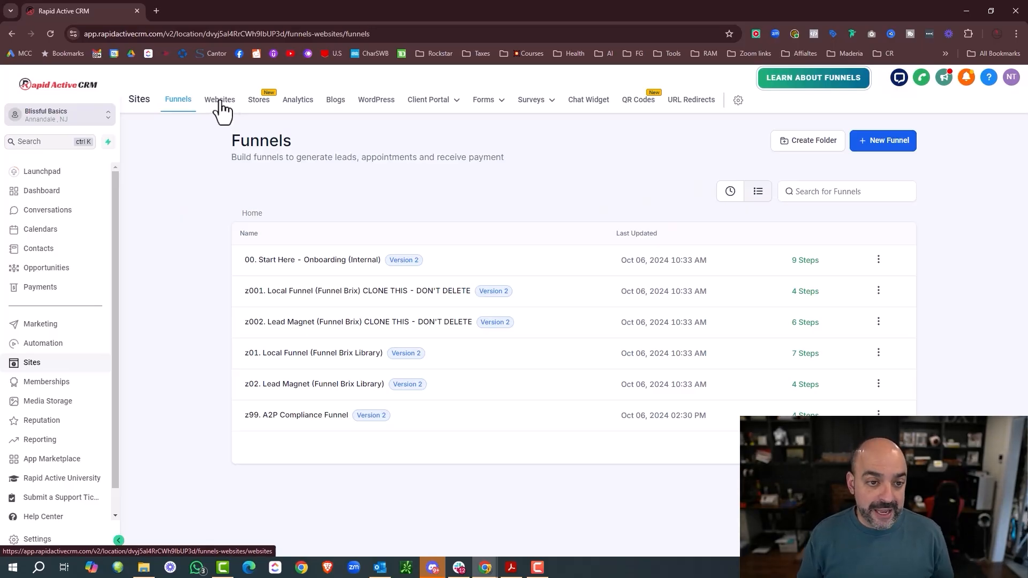
{"action": "left_click", "coordinate": [220, 107]}
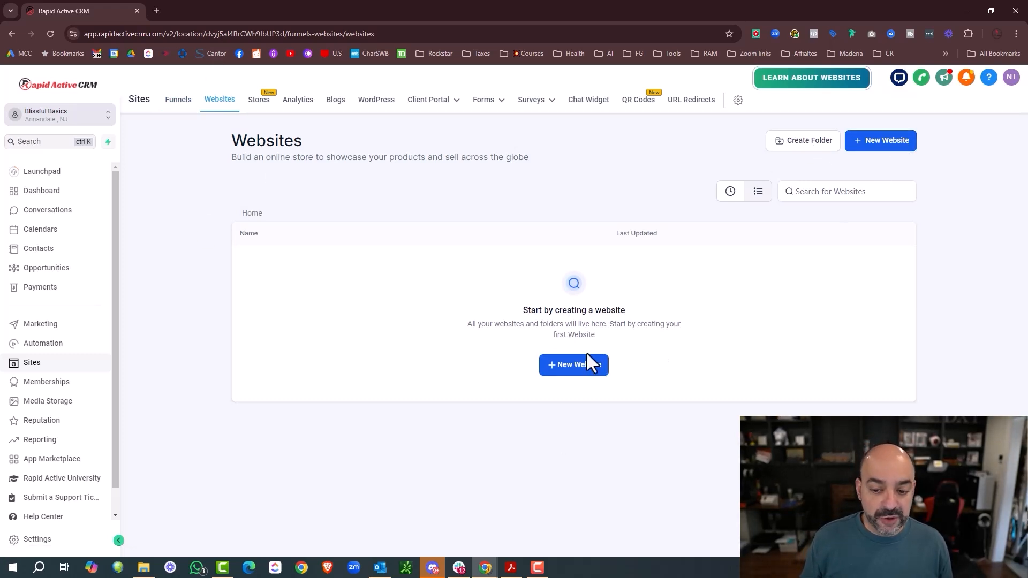
{"action": "left_click", "coordinate": [803, 143]}
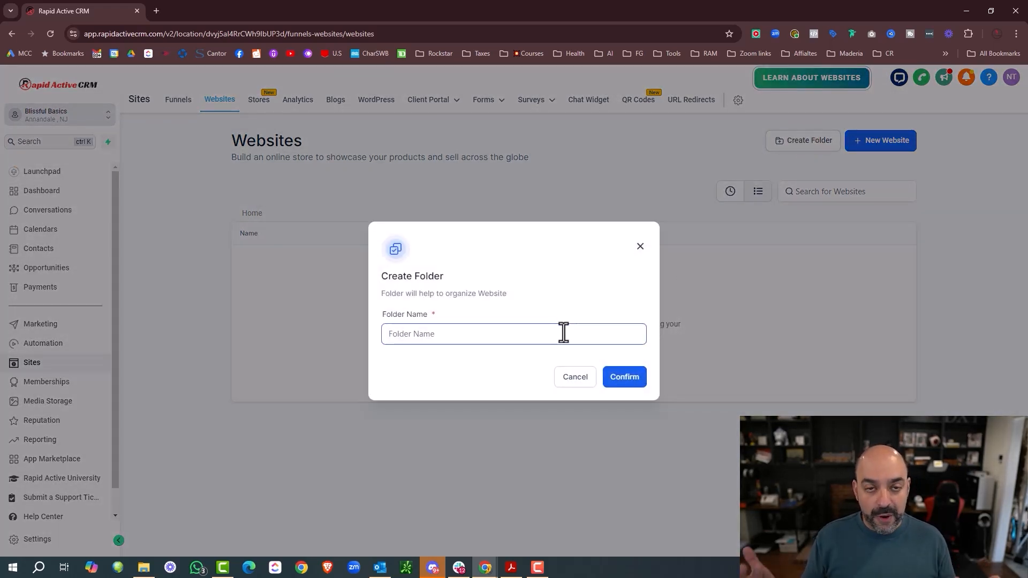
{"action": "type", "text": "Bliss"}
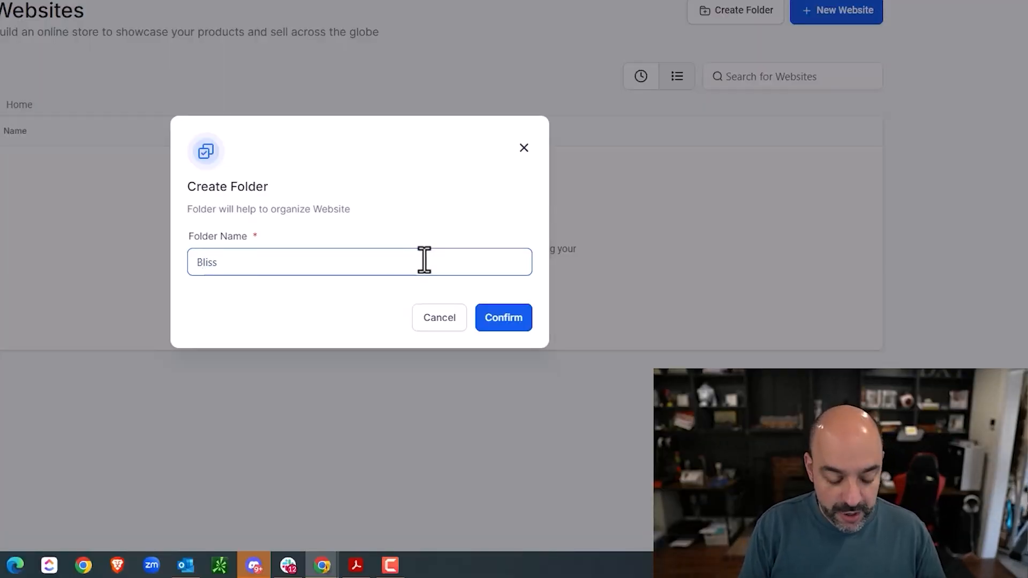
{"action": "type", "text": "ful Basics"}
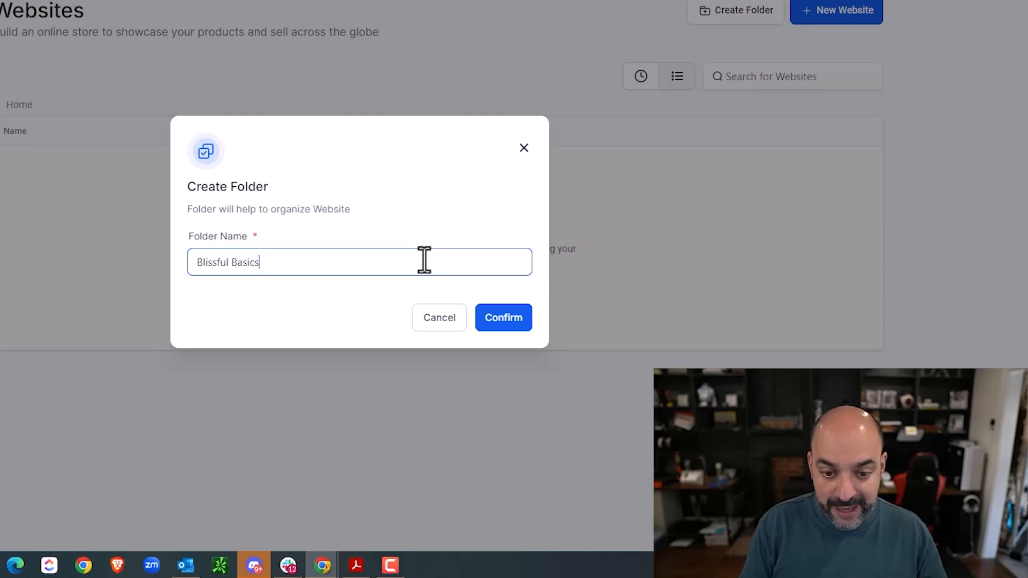
{"action": "left_click", "coordinate": [501, 317]}
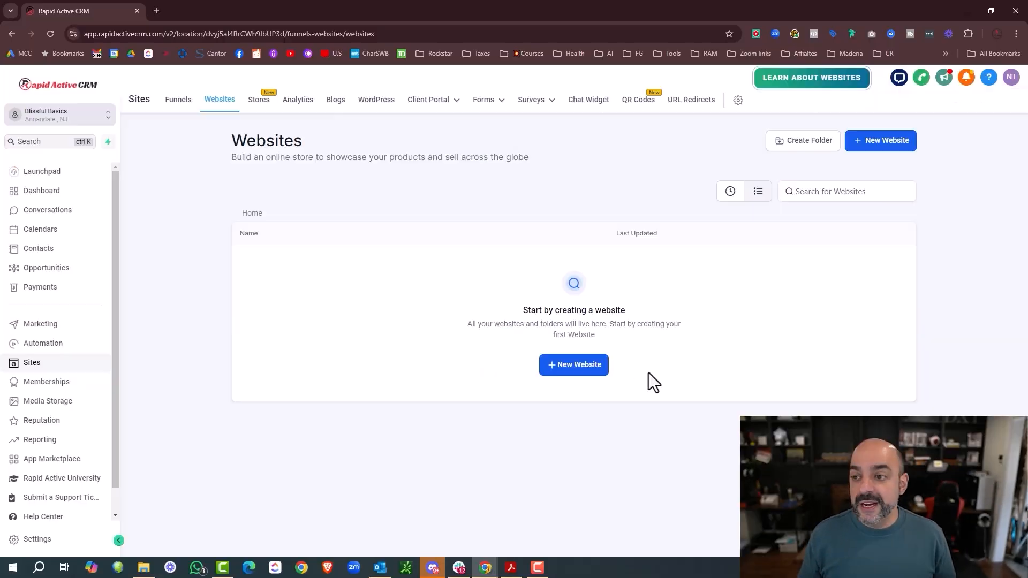
{"action": "left_click", "coordinate": [51, 33]}
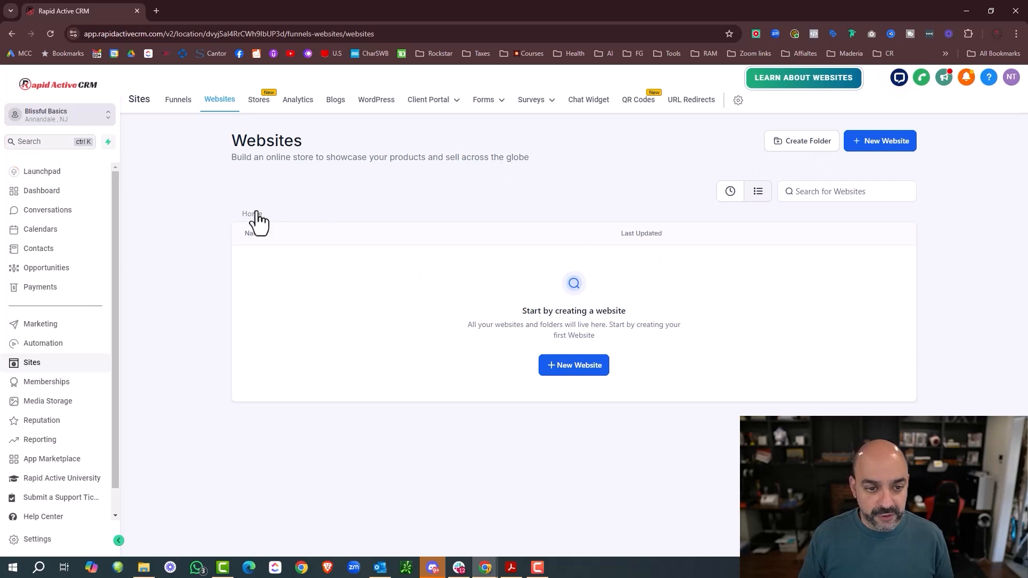
Step: Create another website folder named Blissful Basics, correcting the misspelled second word before confirming
{"action": "left_click", "coordinate": [805, 144]}
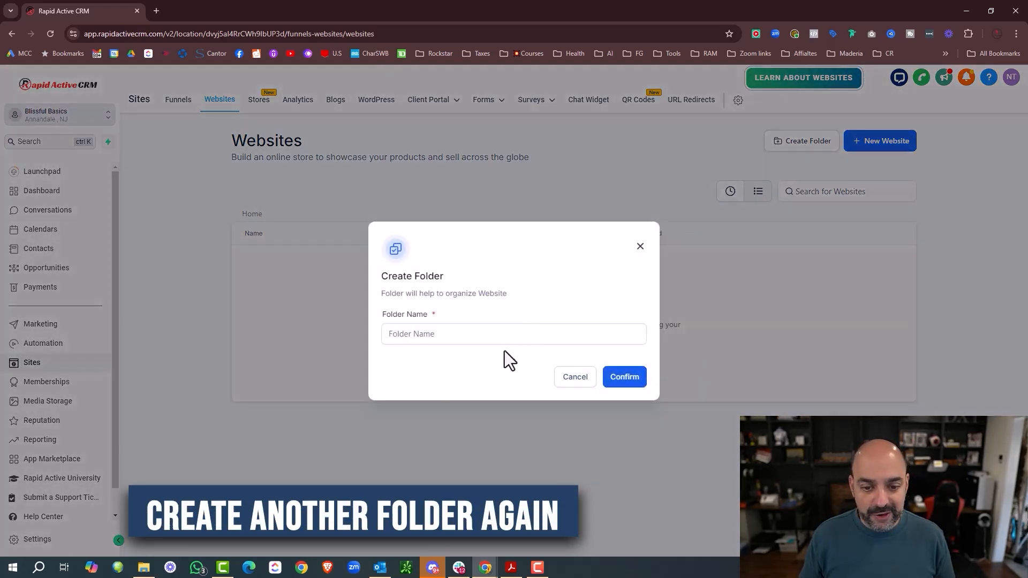
{"action": "left_click", "coordinate": [509, 335]}
{"action": "type", "text": "Blissful Baso"}
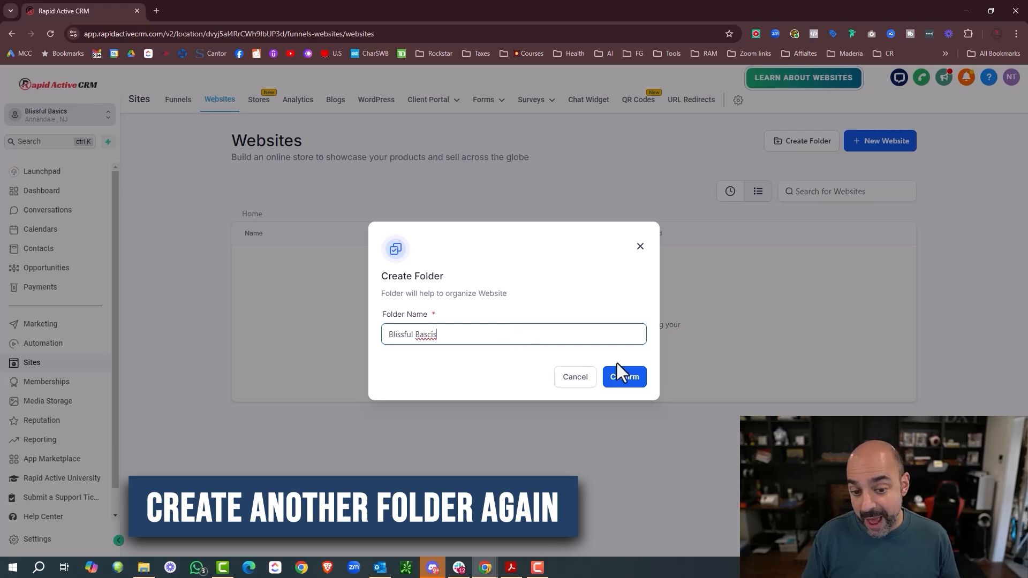
{"action": "right_click", "coordinate": [429, 335]}
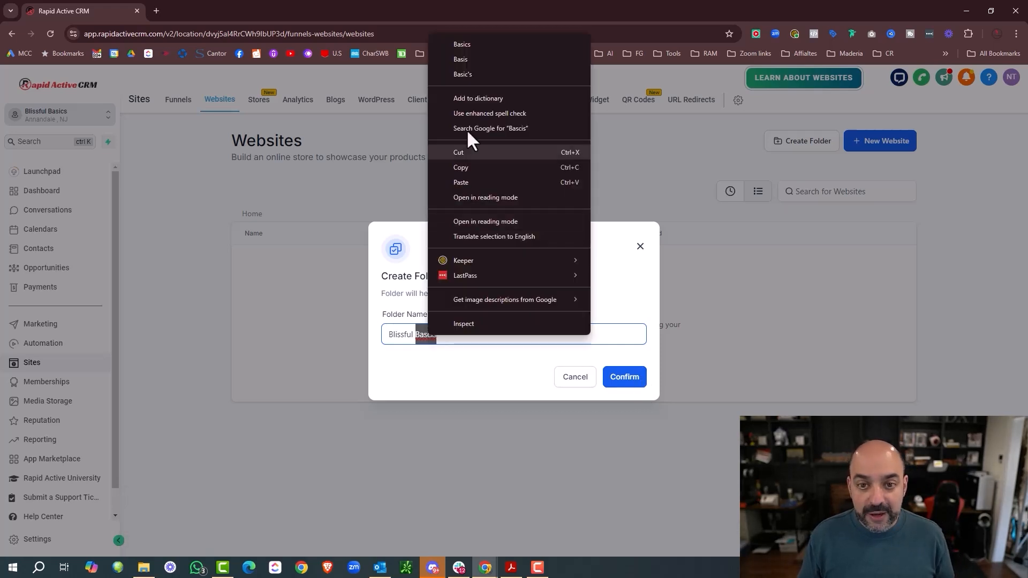
{"action": "left_click", "coordinate": [491, 44]}
{"action": "left_click", "coordinate": [621, 382]}
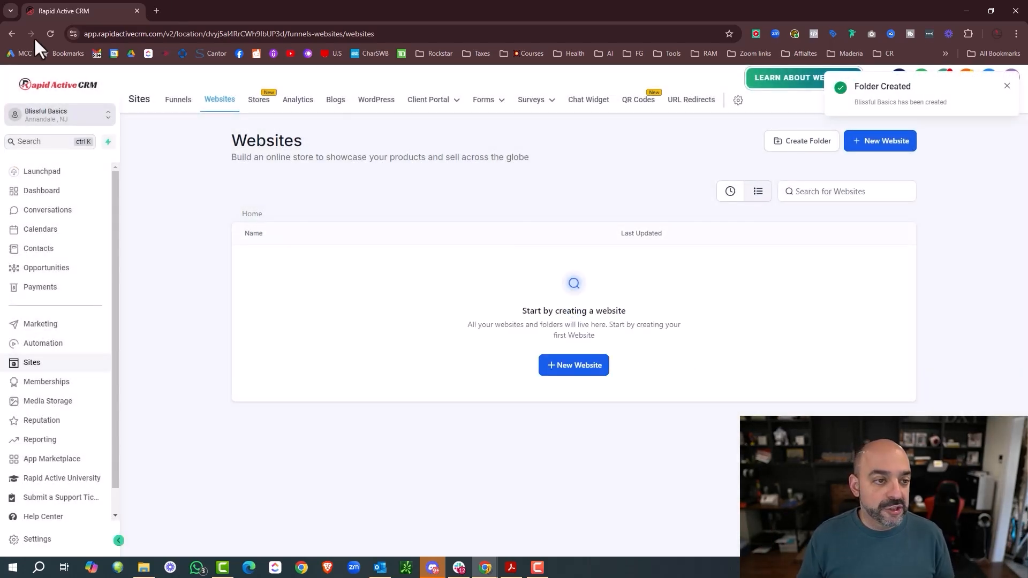
Step: Reload the website list and return to it from the funnels to check for the created folders
{"action": "left_click", "coordinate": [50, 33]}
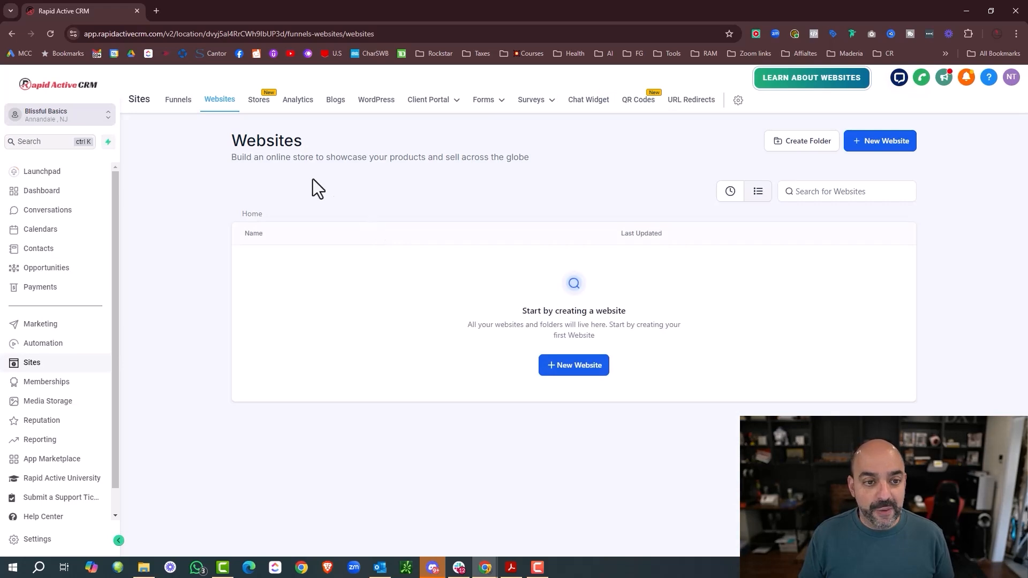
{"action": "left_click", "coordinate": [179, 101]}
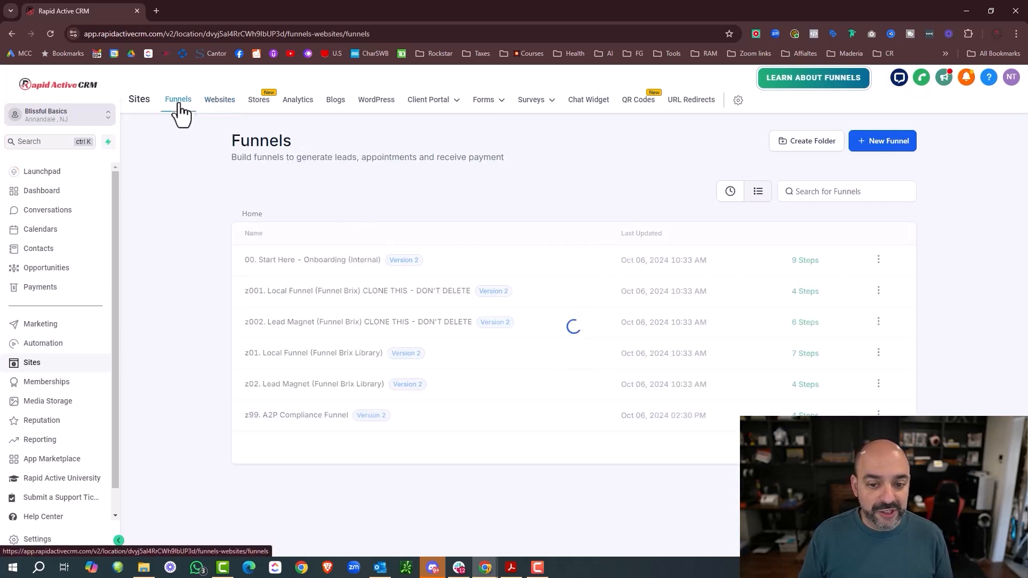
{"action": "left_click", "coordinate": [223, 101]}
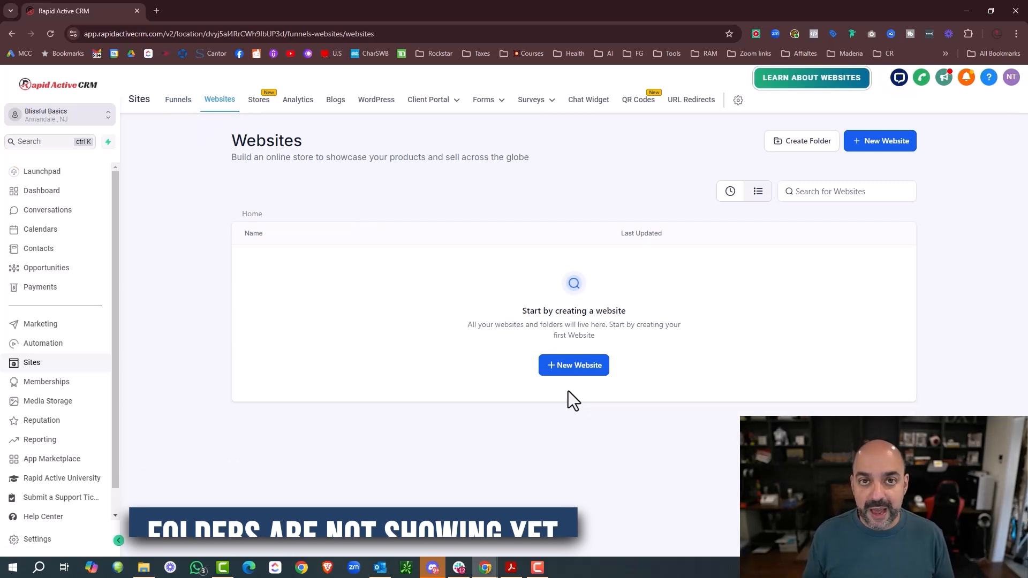
Step: Create a new website from blank named Blissful Basics
{"action": "left_click", "coordinate": [581, 372]}
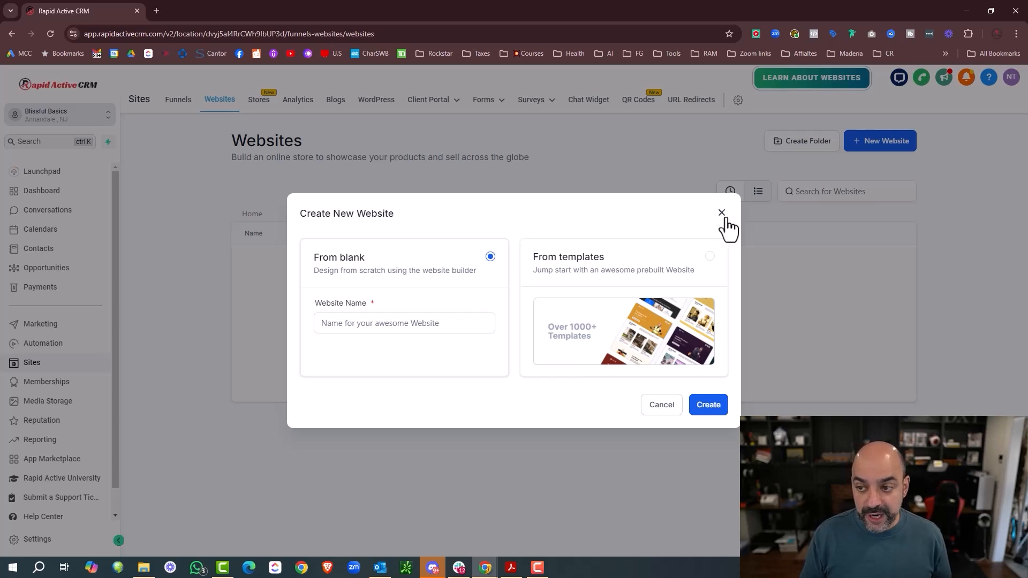
{"action": "left_click", "coordinate": [721, 213]}
{"action": "left_click", "coordinate": [576, 373]}
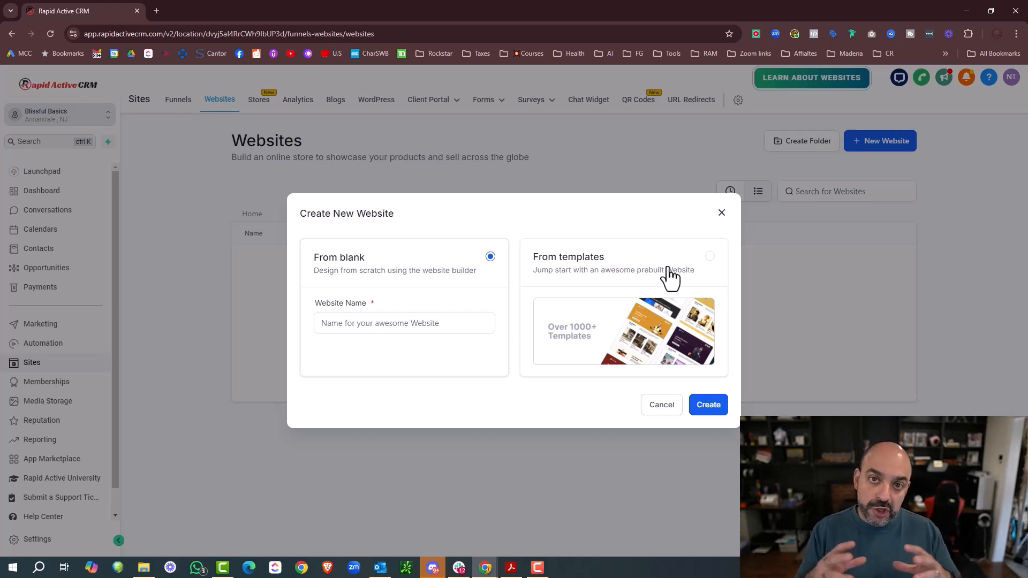
{"action": "left_click", "coordinate": [349, 324]}
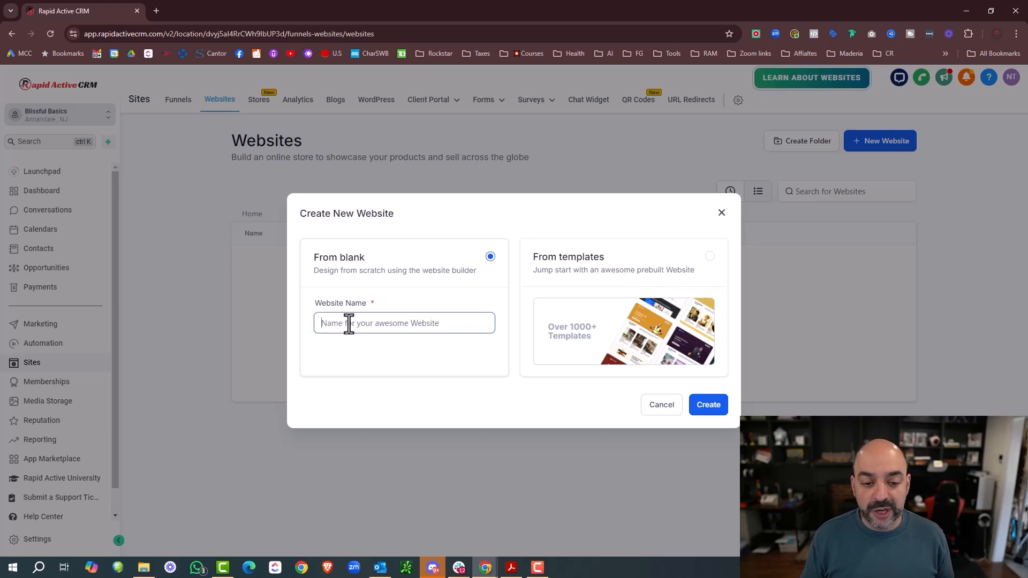
{"action": "type", "text": "B"}
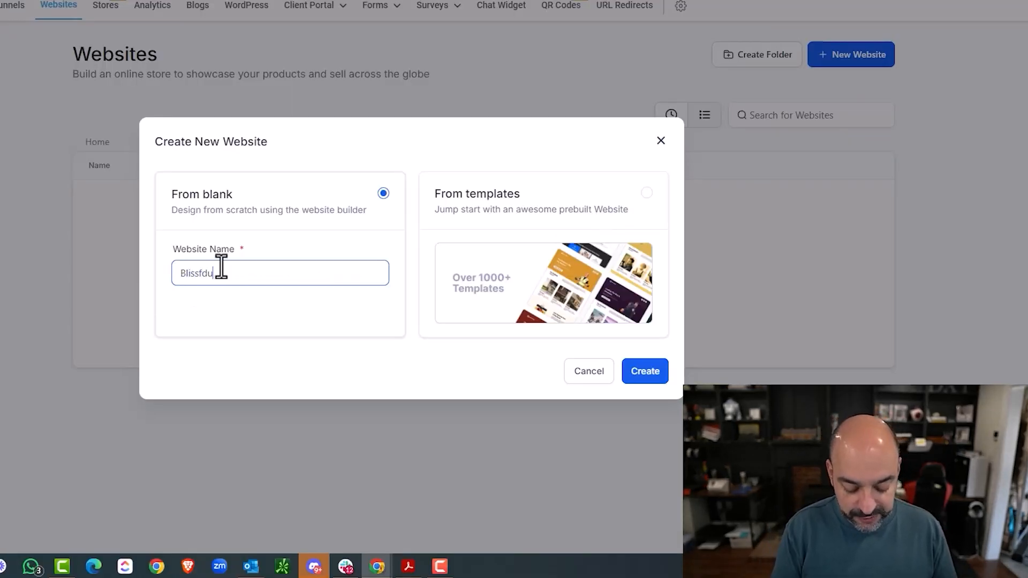
{"action": "type", "text": "lissfd"}
{"action": "key", "text": "BackSpace"}
{"action": "type", "text": "ul Basics"}
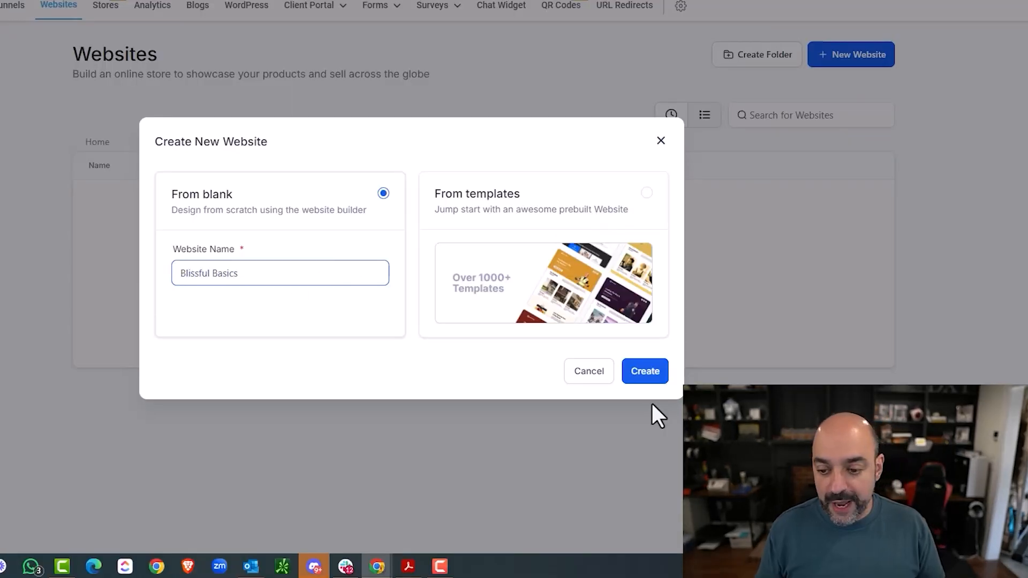
{"action": "left_click", "coordinate": [645, 374]}
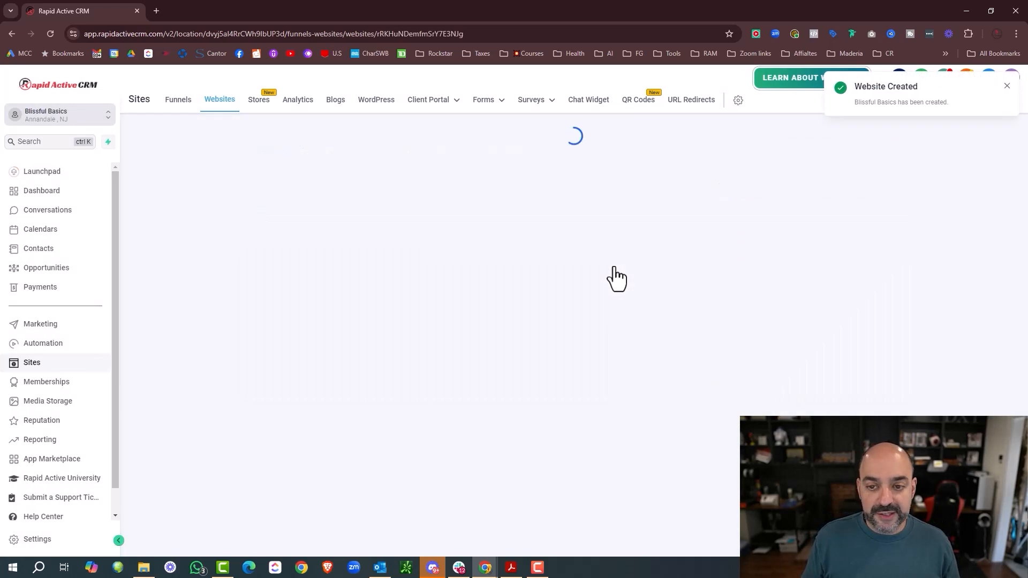
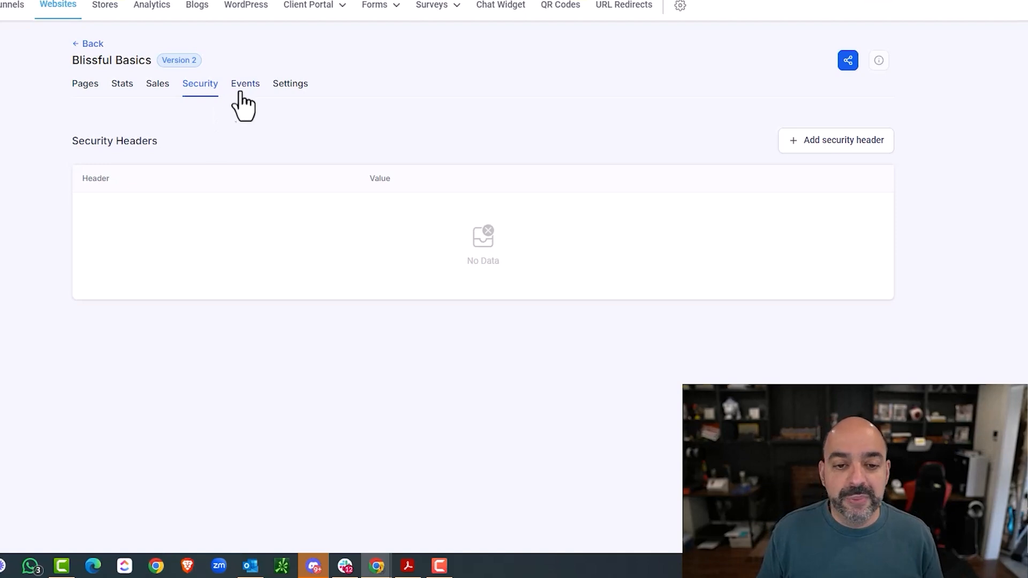
Step: Review the event tracking and general settings of the Blissful Basics website
{"action": "left_click", "coordinate": [247, 92]}
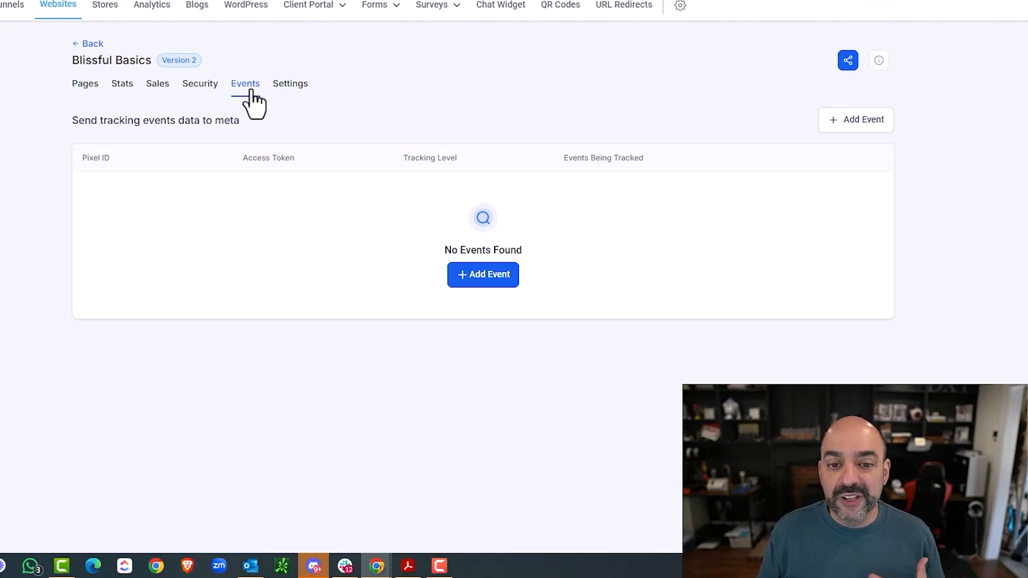
{"action": "left_click", "coordinate": [281, 86]}
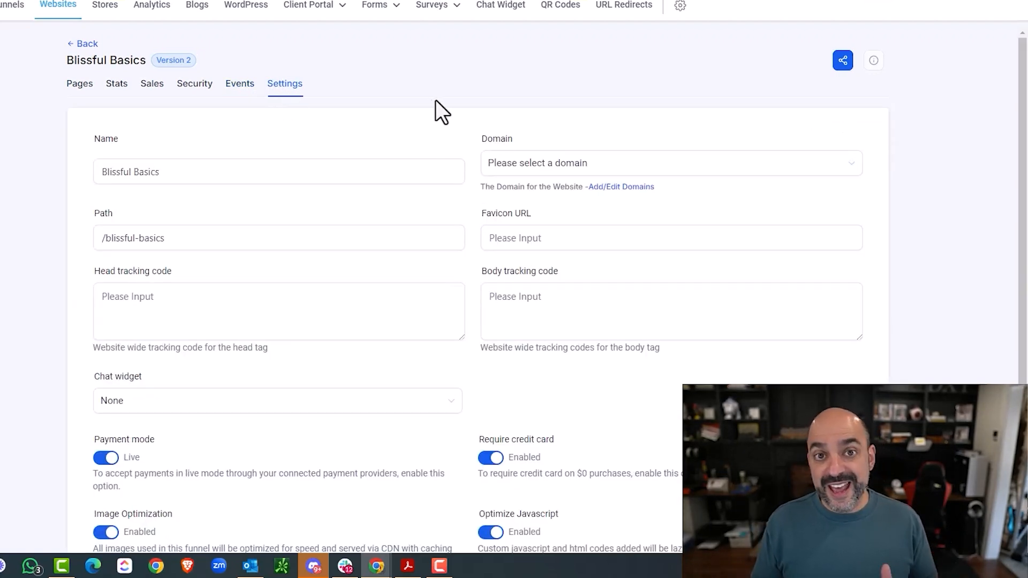
{"action": "left_click", "coordinate": [412, 169]}
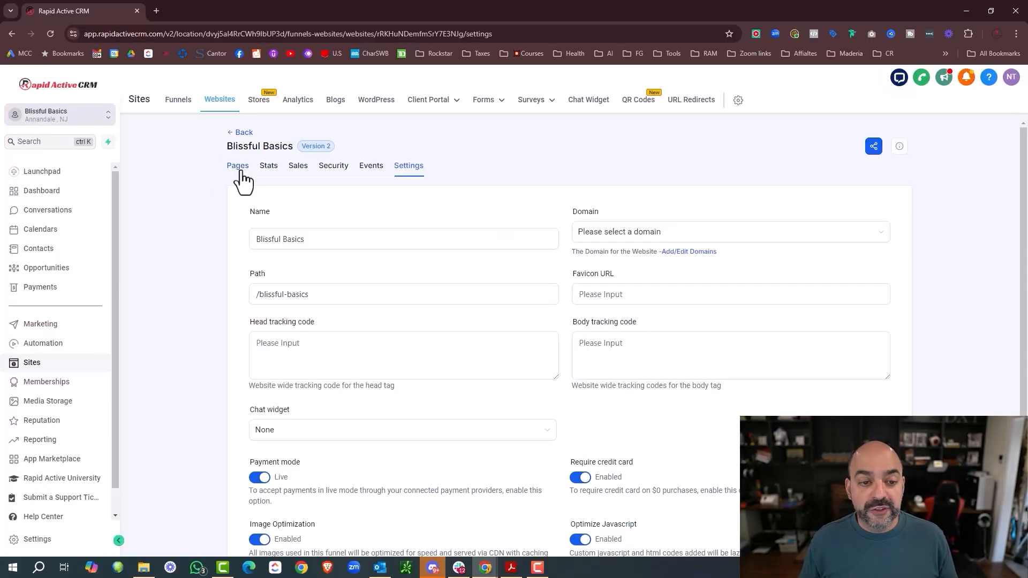
Step: Start a new page for the website and name it Blissful Basics Home
{"action": "left_click", "coordinate": [80, 85]}
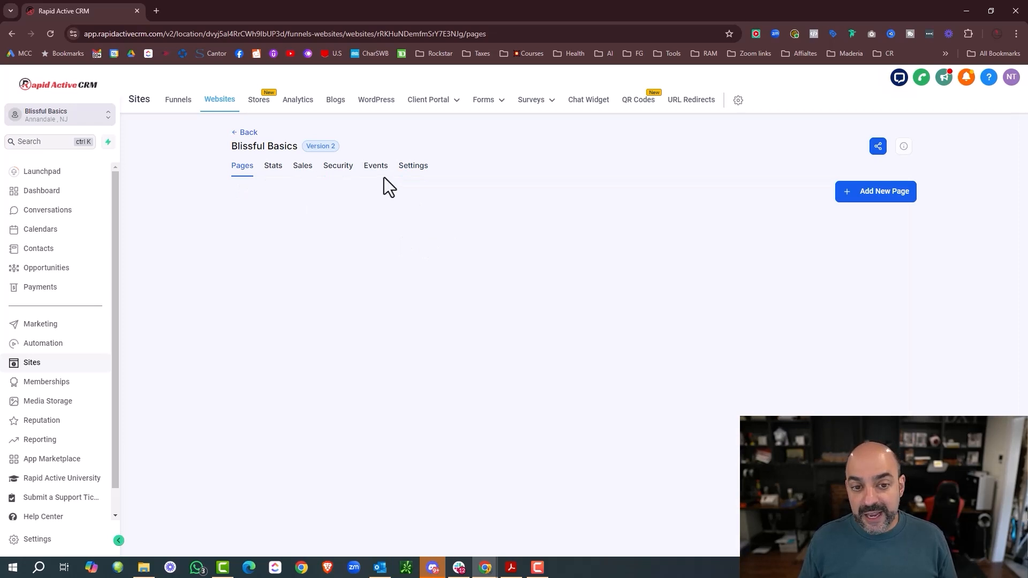
{"action": "left_click", "coordinate": [878, 209]}
{"action": "left_click", "coordinate": [459, 260]}
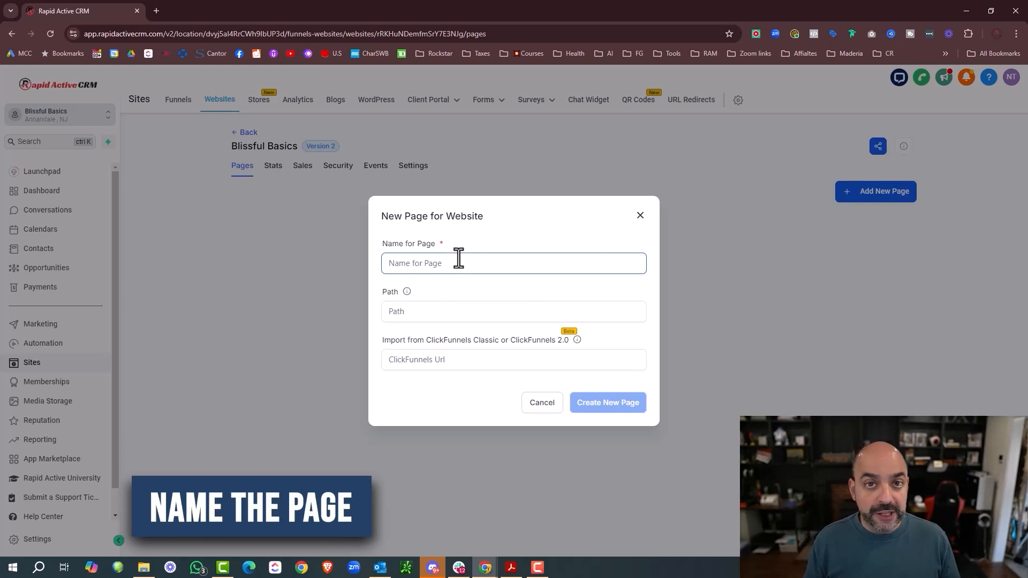
{"action": "type", "text": "Bl;is"}
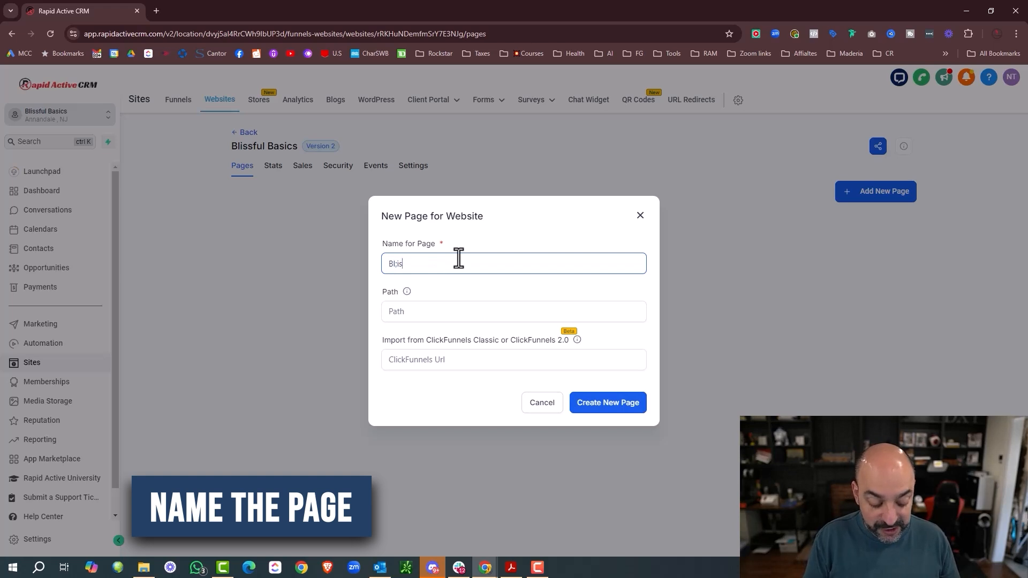
{"action": "type", "text": "sful"}
{"action": "key", "text": "BackSpace"}
{"action": "key", "text": "BackSpace"}
{"action": "key", "text": "BackSpace"}
{"action": "key", "text": "BackSpace"}
{"action": "key", "text": "BackSpace"}
{"action": "type", "text": "is"}
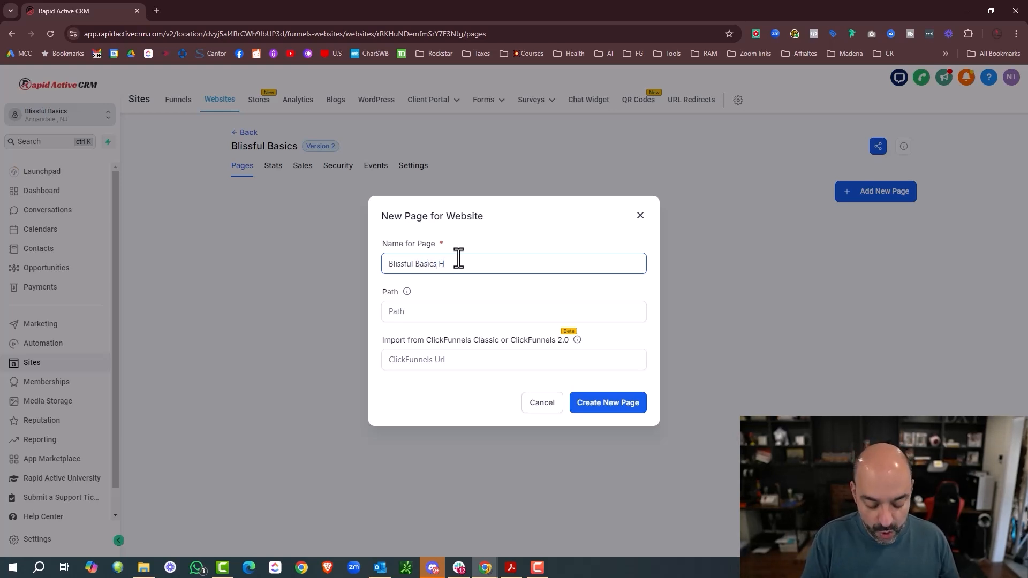
{"action": "type", "text": "ome"}
Step: Set the new page's path to /home and create the page
{"action": "left_click", "coordinate": [459, 314]}
{"action": "type", "text": "/"}
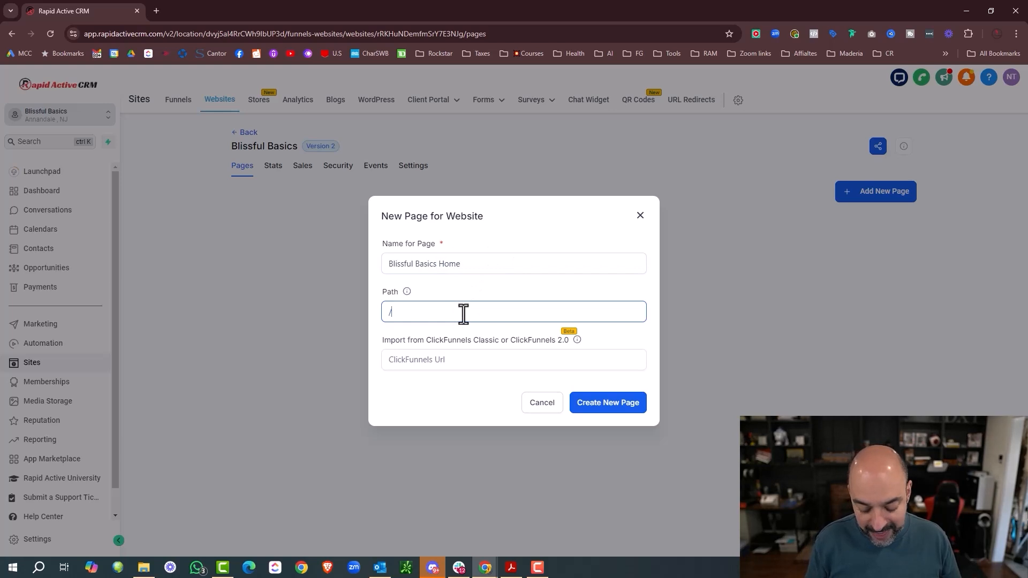
{"action": "type", "text": "home"}
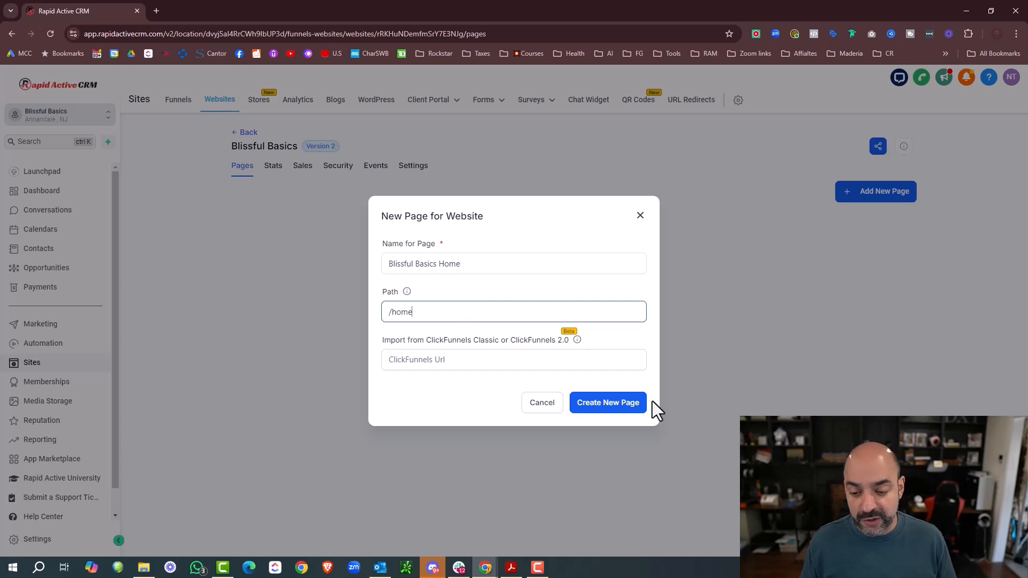
{"action": "left_click", "coordinate": [632, 409]}
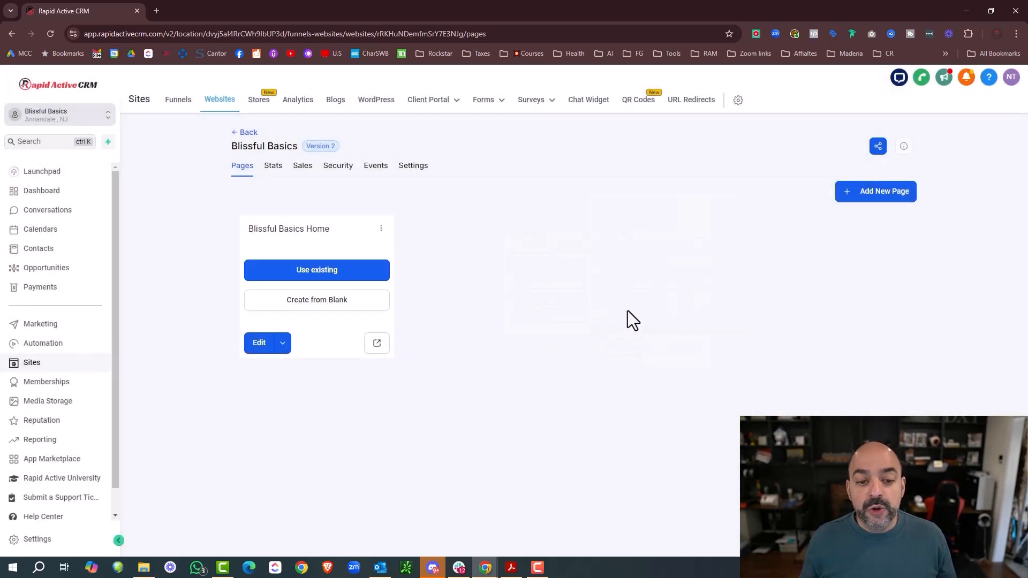
Step: Examine the options for importing an existing funnel or website page into the home page, without importing anything
{"action": "left_click", "coordinate": [339, 284]}
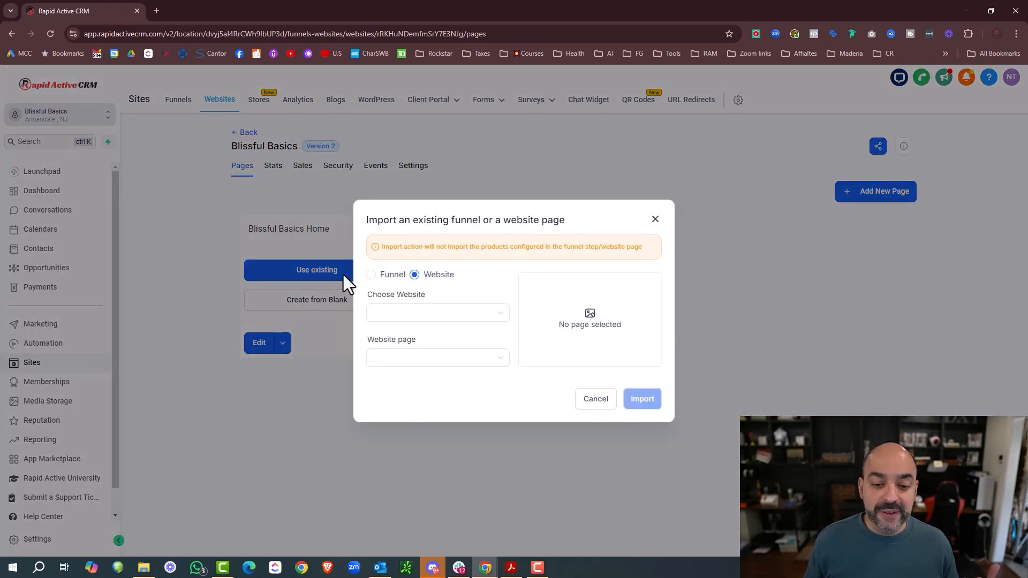
{"action": "left_click", "coordinate": [480, 312]}
{"action": "left_click", "coordinate": [488, 292]}
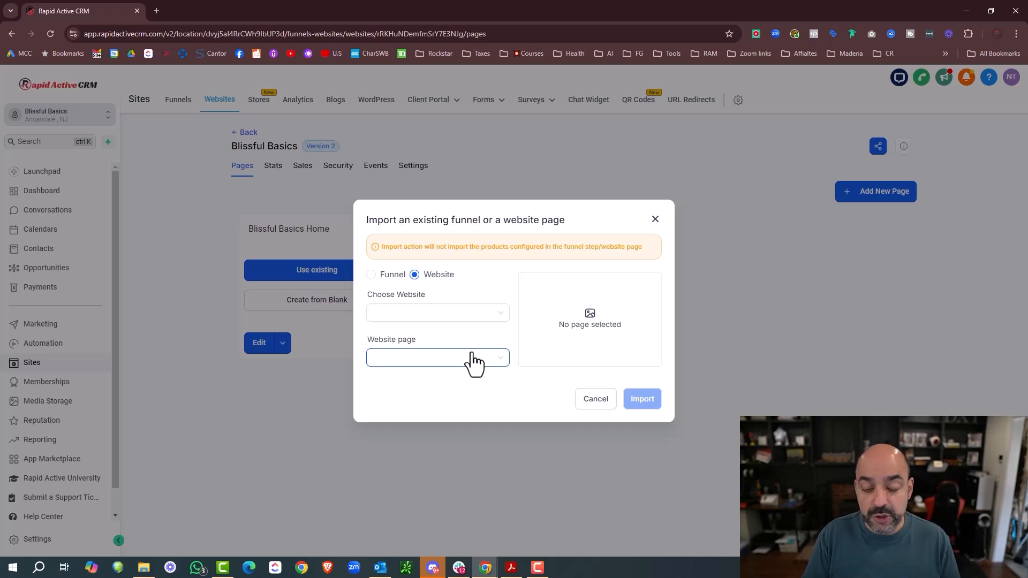
{"action": "left_click", "coordinate": [653, 220]}
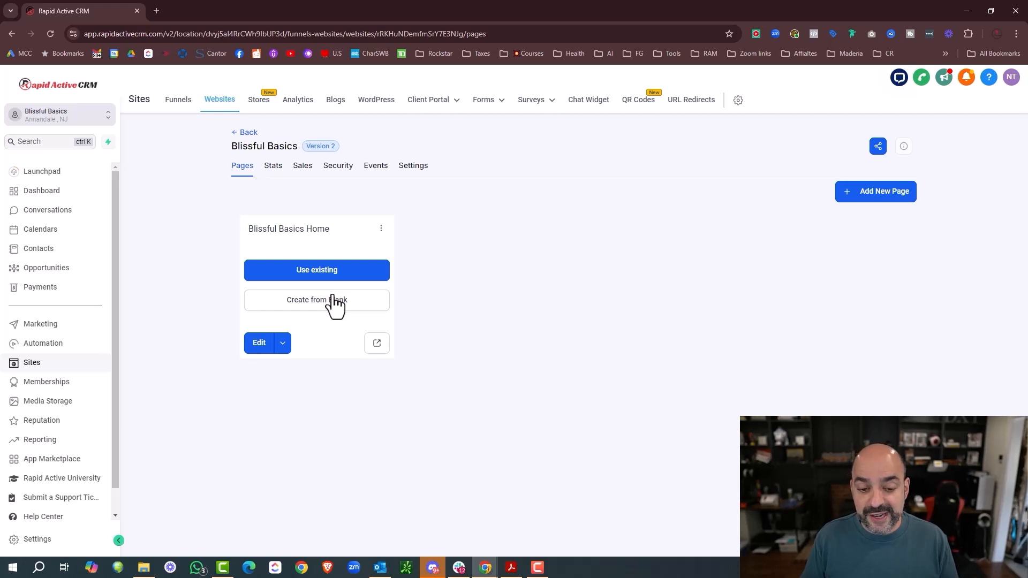
Step: Review the management options, page details and edit choices of the Blissful Basics Home page without changing anything
{"action": "left_click", "coordinate": [382, 229]}
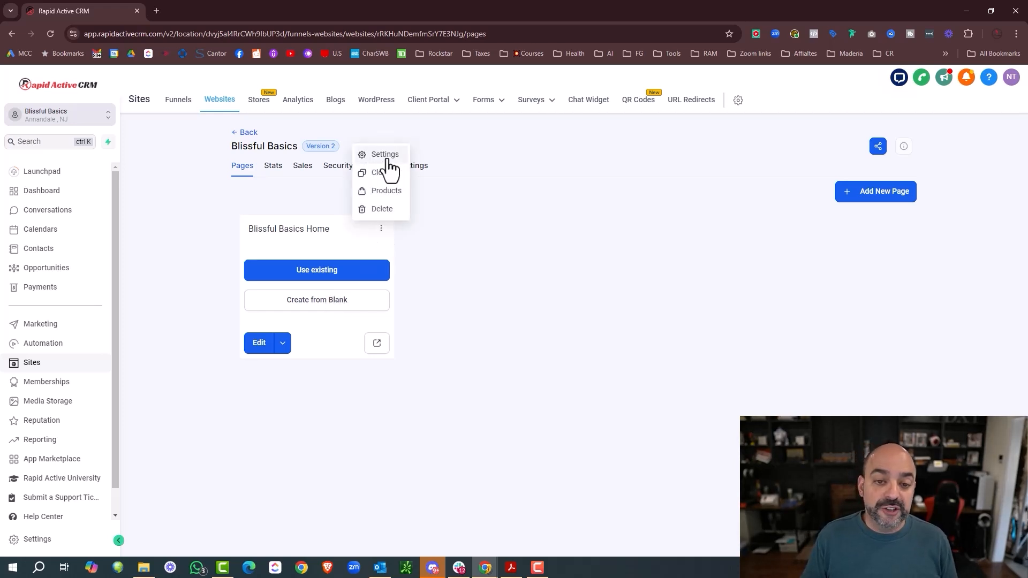
{"action": "mouse_move", "coordinate": [383, 232]}
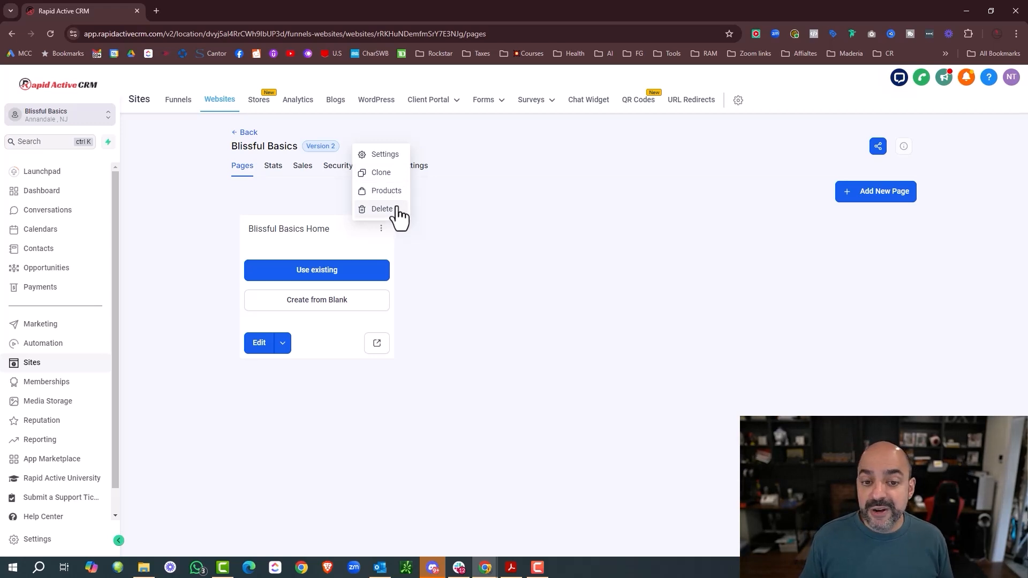
{"action": "left_click", "coordinate": [385, 156]}
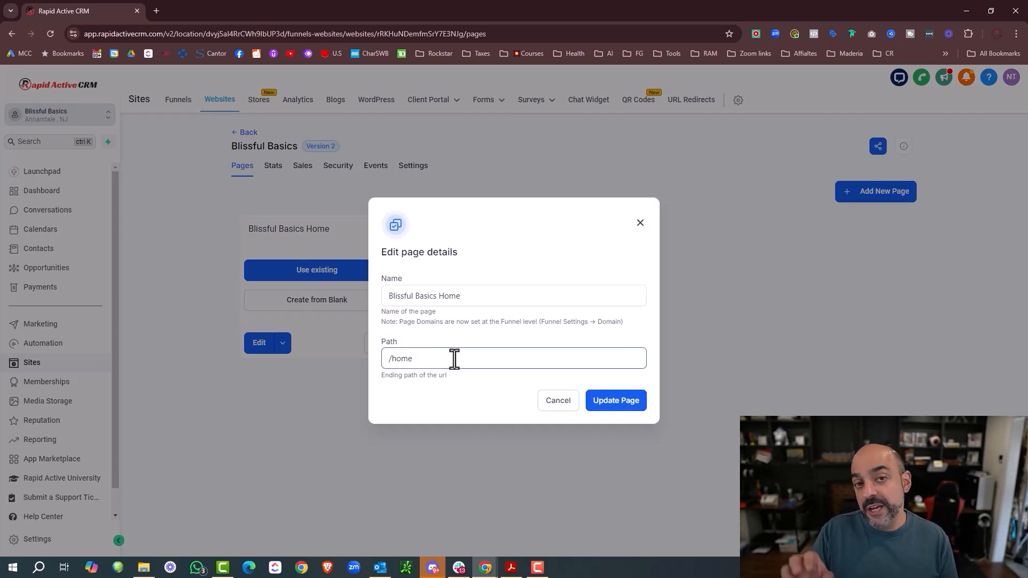
{"action": "left_click", "coordinate": [640, 223]}
{"action": "left_click", "coordinate": [282, 343]}
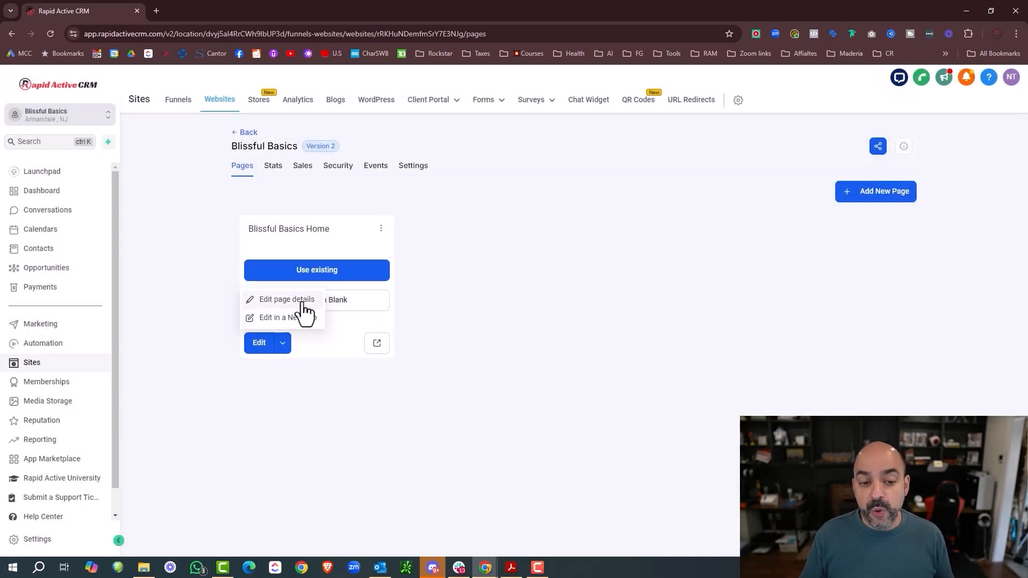
Step: Open the Blissful Basics Home page in the page builder for editing
{"action": "left_click", "coordinate": [359, 270]}
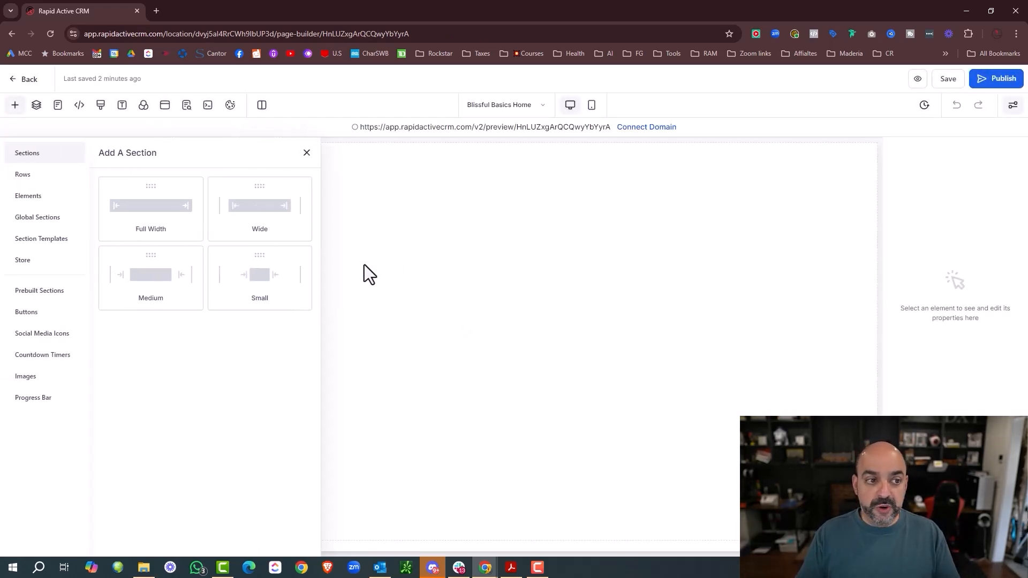
{"action": "left_click", "coordinate": [20, 79]}
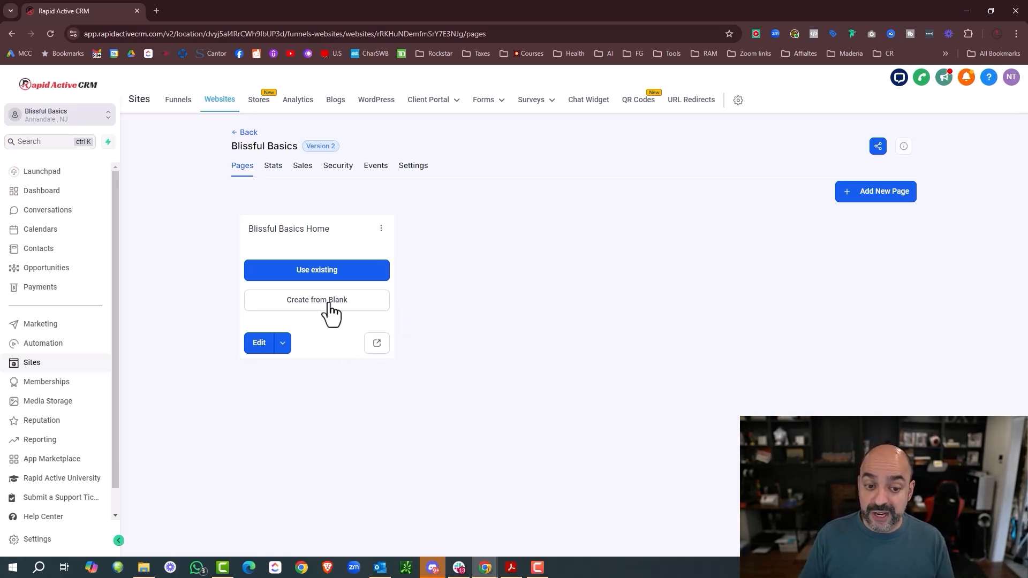
{"action": "left_click", "coordinate": [264, 346]}
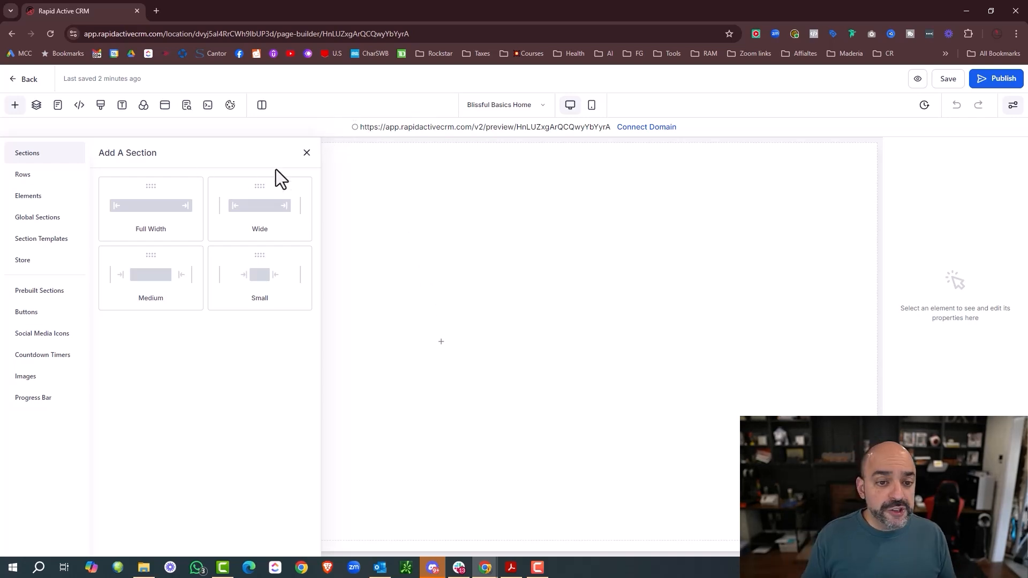
Step: Review the section widths and element categories available for adding to the blank home page
{"action": "left_click", "coordinate": [306, 152]}
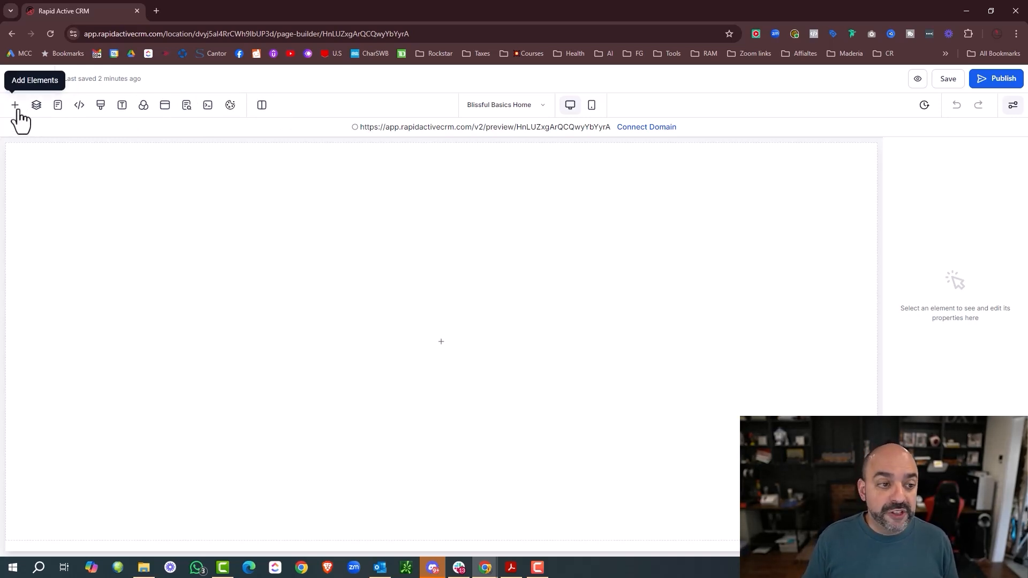
{"action": "left_click", "coordinate": [21, 65]}
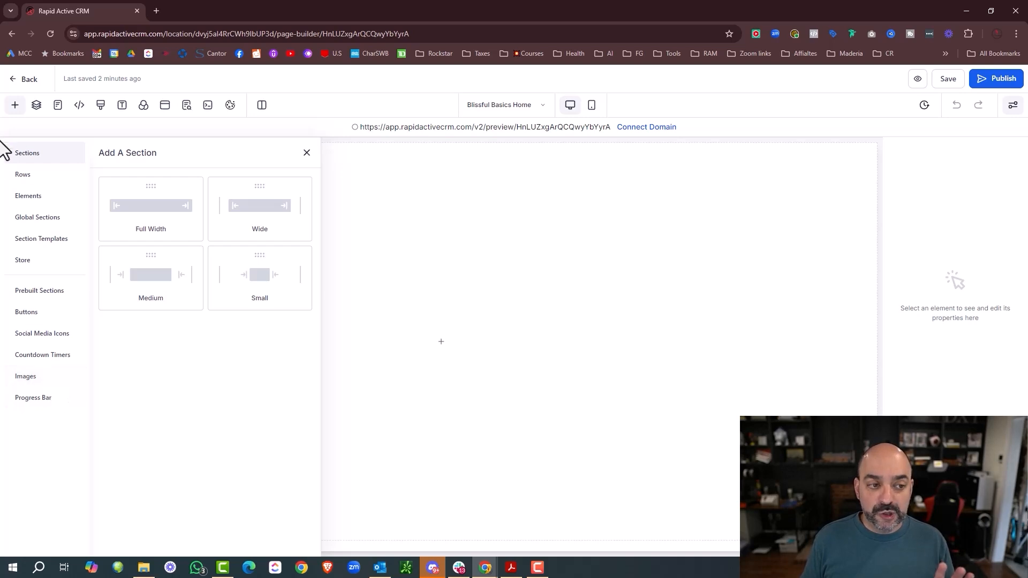
{"action": "left_click", "coordinate": [307, 154]}
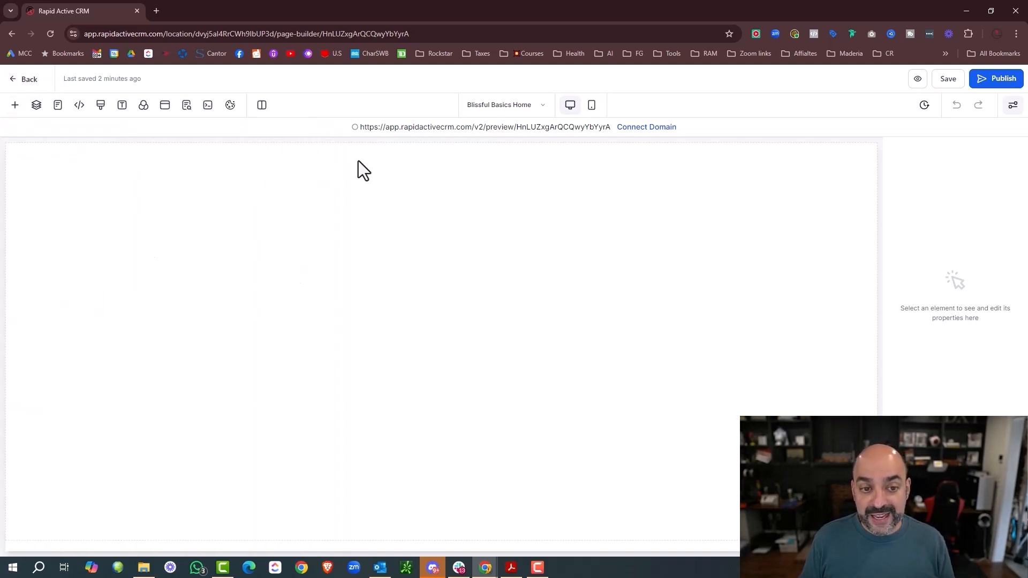
{"action": "left_click", "coordinate": [15, 107]}
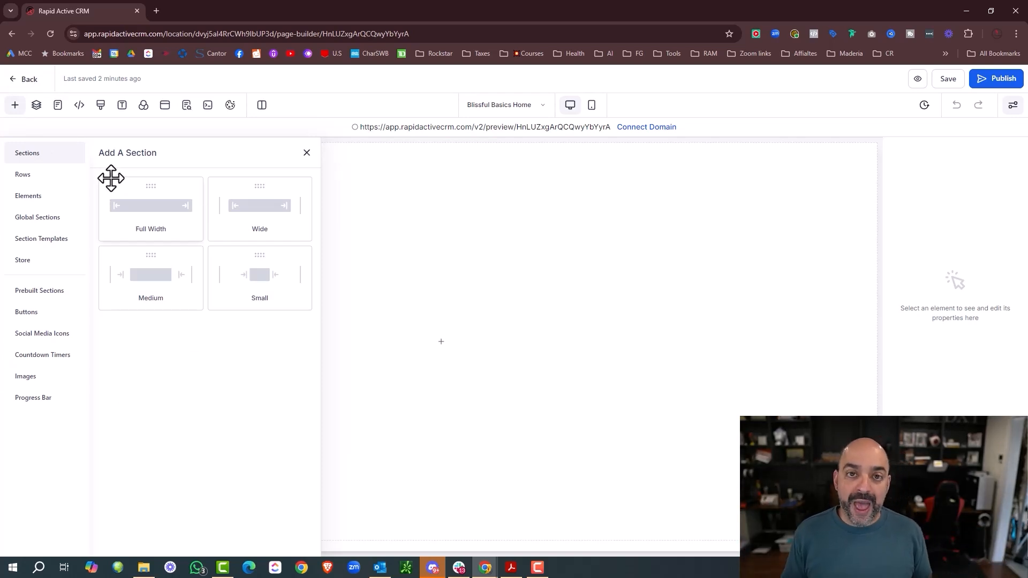
{"action": "left_click", "coordinate": [307, 153]}
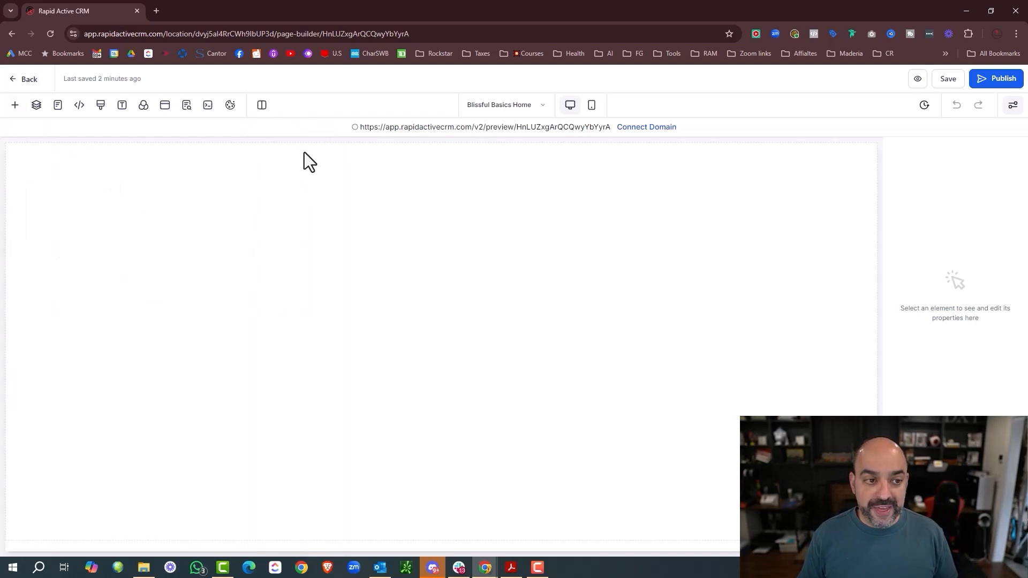
Step: Examine the home page's layer structure and the website's list of pages
{"action": "left_click", "coordinate": [36, 107]}
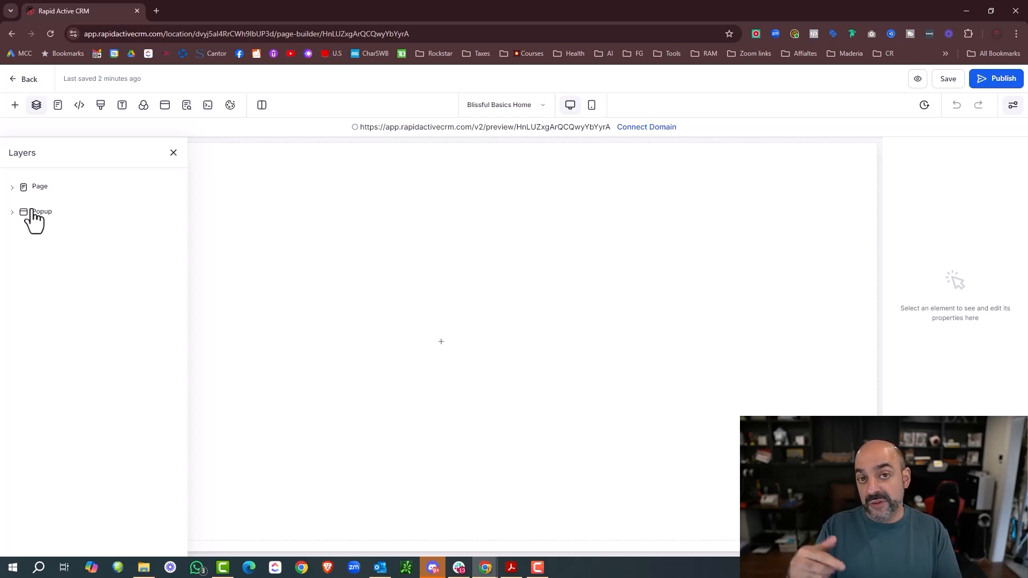
{"action": "left_click", "coordinate": [12, 187]}
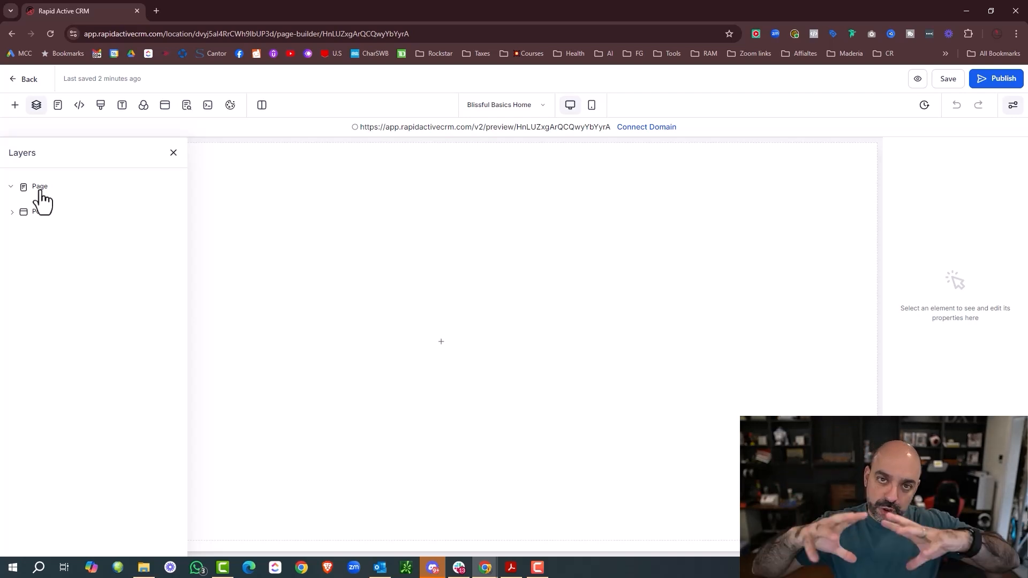
{"action": "left_click", "coordinate": [58, 105]}
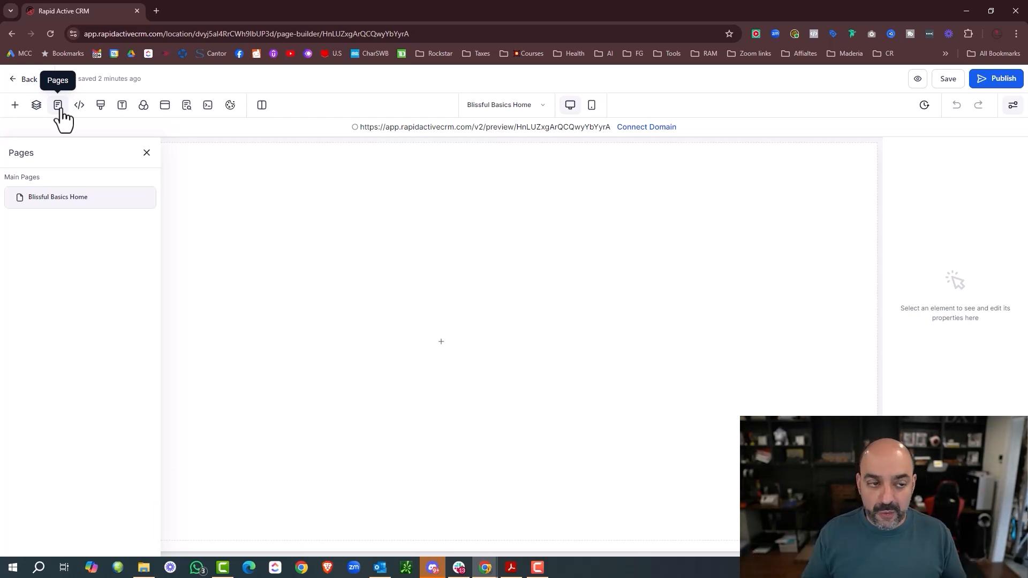
Step: Examine the home page's tracking code and custom CSS editors without adding any code
{"action": "left_click", "coordinate": [79, 105]}
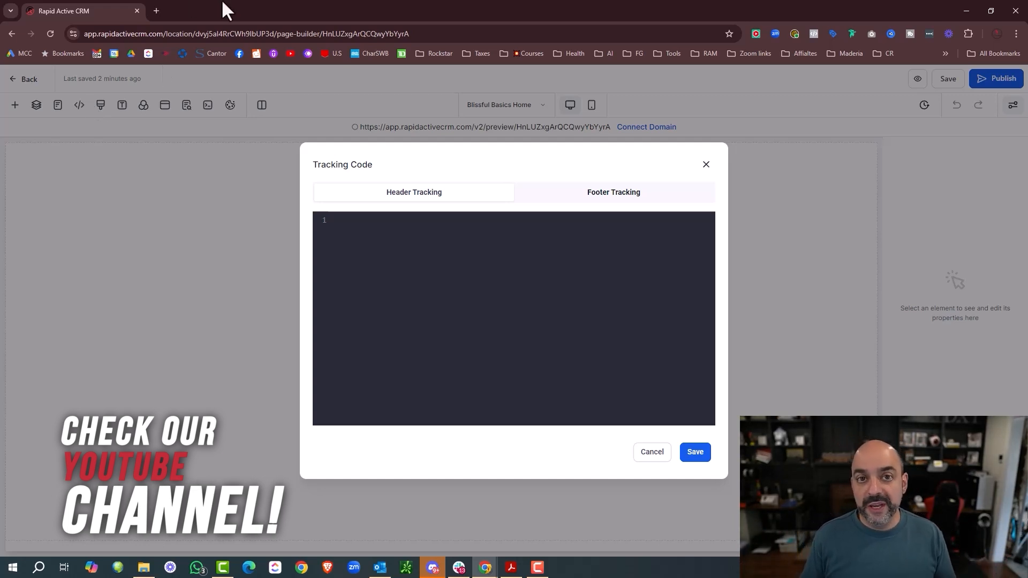
{"action": "left_click", "coordinate": [706, 164]}
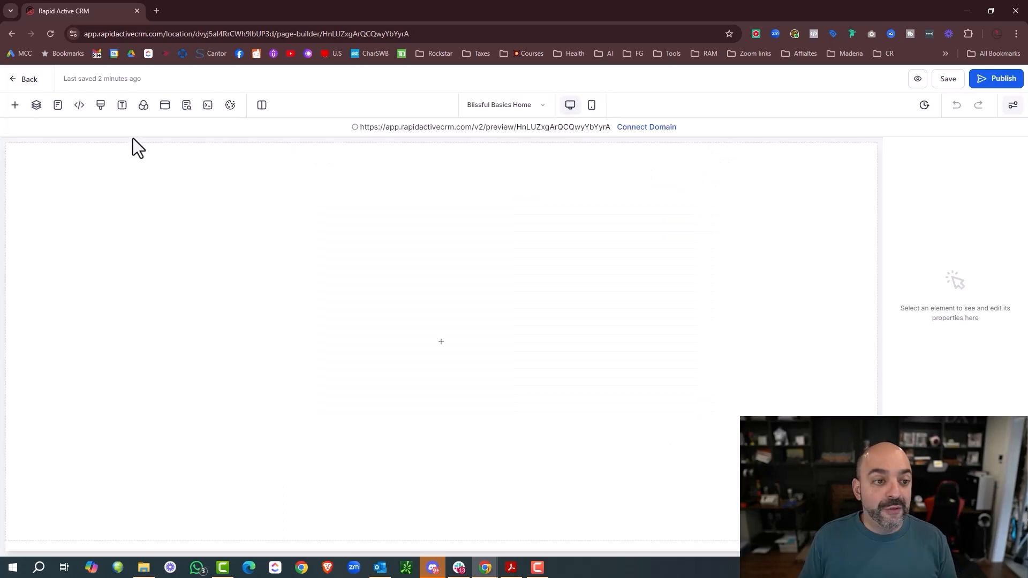
{"action": "left_click", "coordinate": [100, 107]}
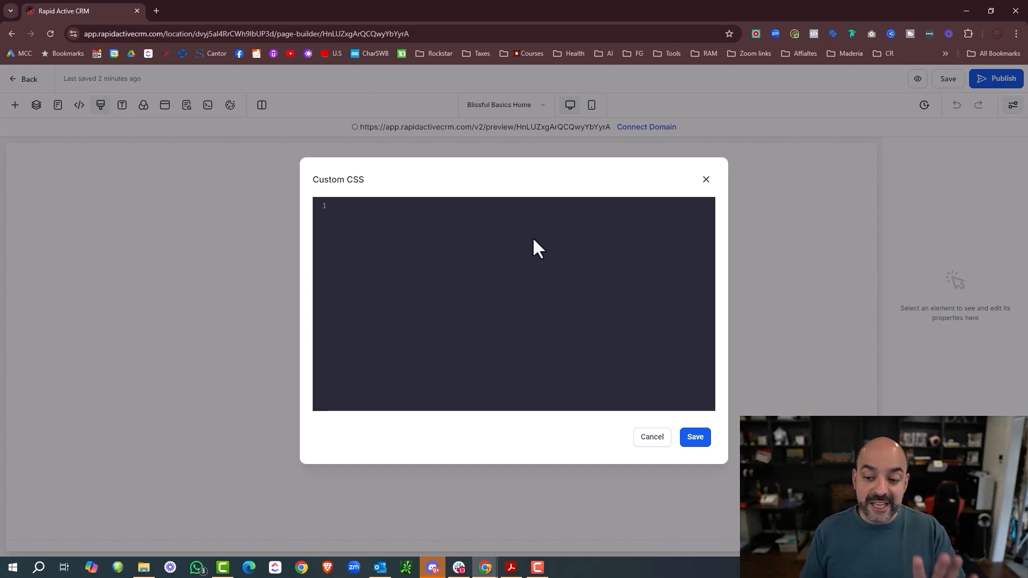
{"action": "left_click", "coordinate": [706, 179]}
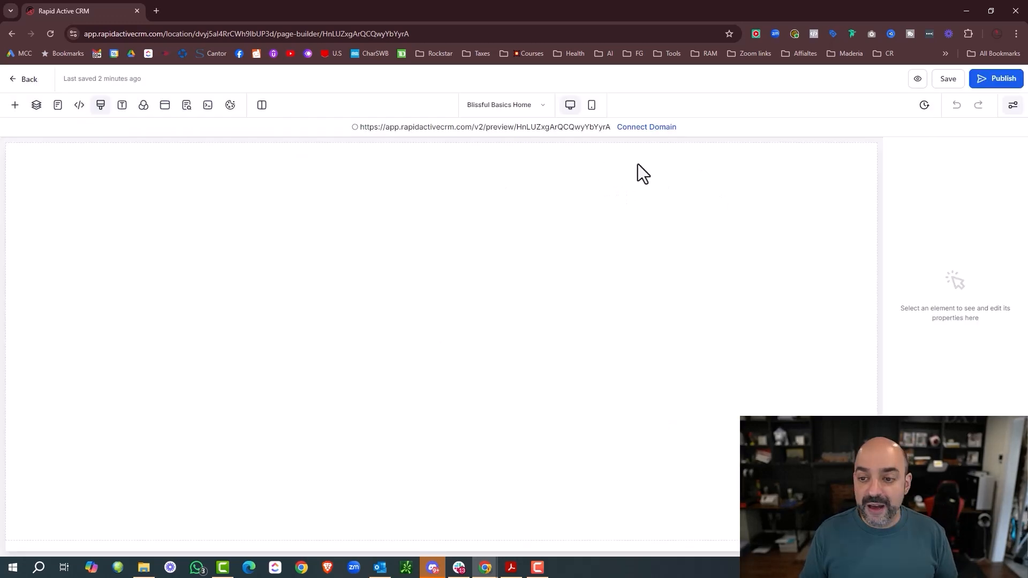
Step: Review the page's typography settings and browse the Google fonts available for the headline, without choosing one
{"action": "left_click", "coordinate": [122, 106]}
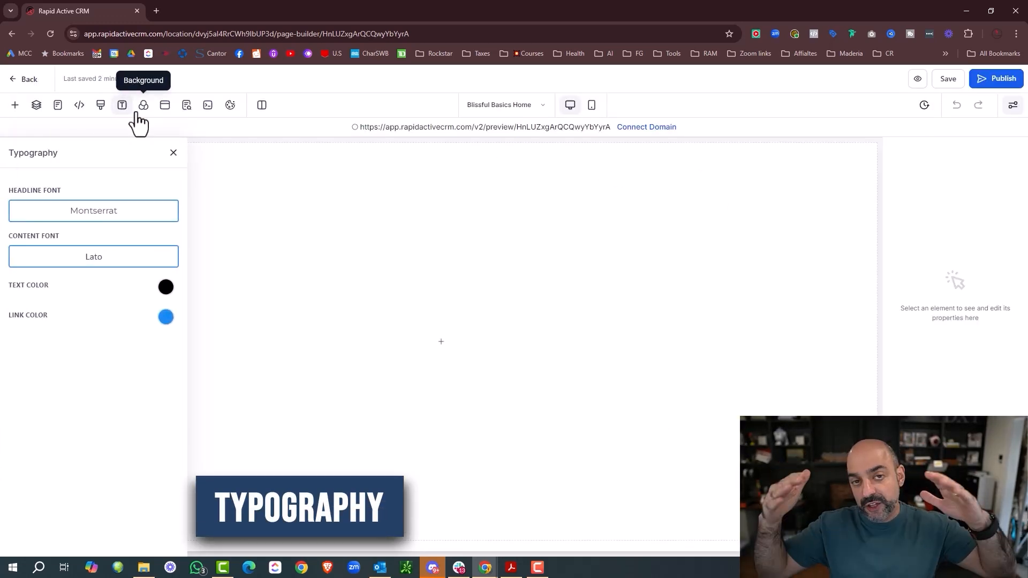
{"action": "left_click", "coordinate": [134, 216]}
{"action": "left_click", "coordinate": [564, 279]}
{"action": "scroll", "coordinate": [562, 329], "scroll_direction": "down", "scroll_amount": 5}
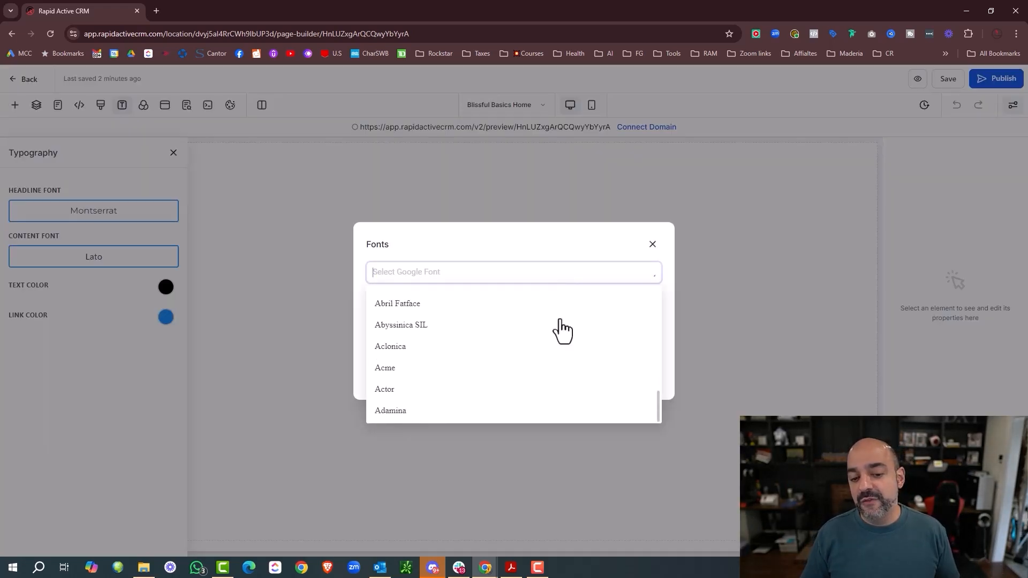
{"action": "scroll", "coordinate": [562, 329], "scroll_direction": "up", "scroll_amount": 5}
{"action": "scroll", "coordinate": [561, 327], "scroll_direction": "down", "scroll_amount": 3}
{"action": "scroll", "coordinate": [561, 329], "scroll_direction": "down", "scroll_amount": 20}
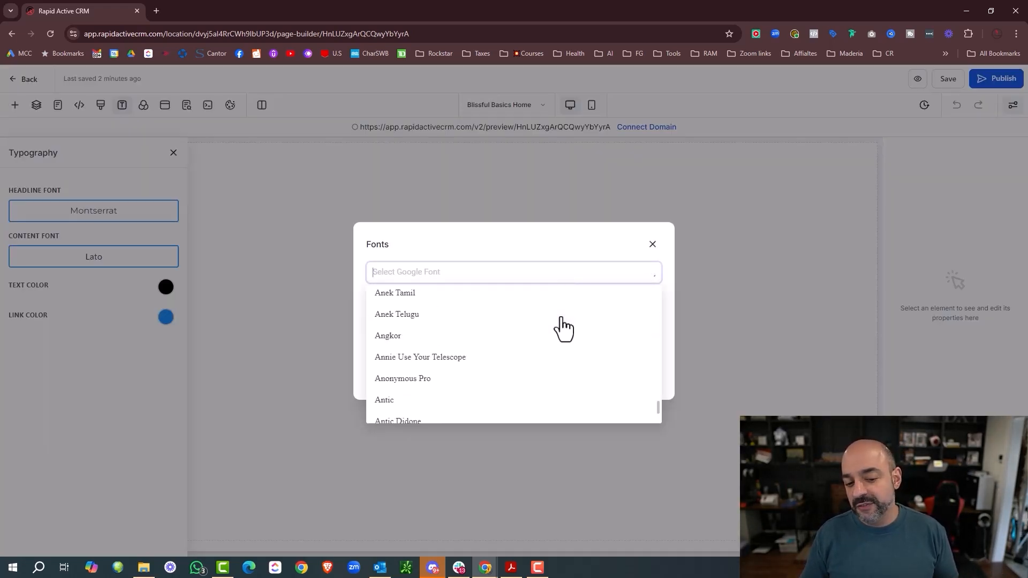
{"action": "left_click", "coordinate": [652, 244]}
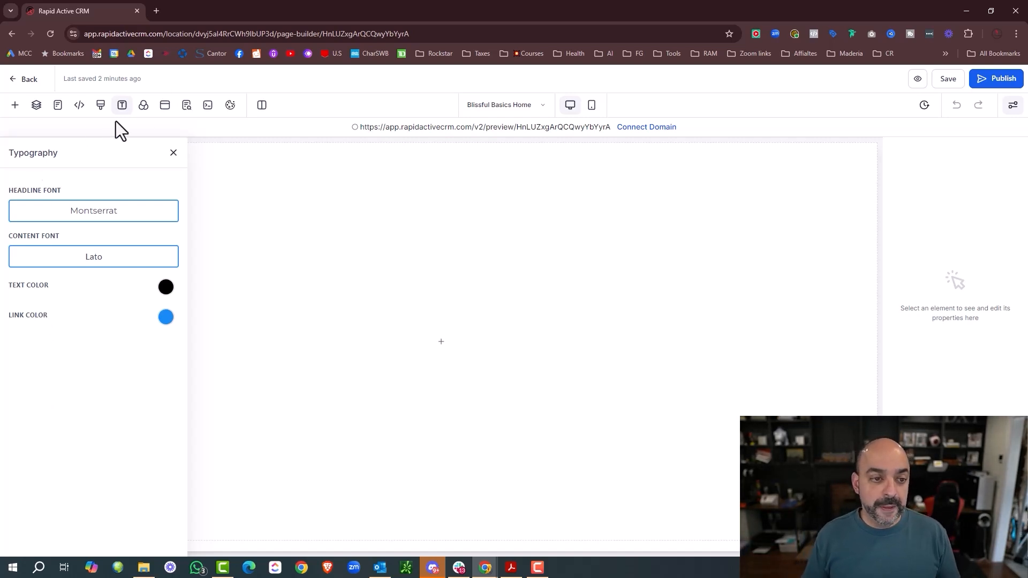
Step: Review the page's background options and its popup editor without changing them
{"action": "left_click", "coordinate": [144, 105]}
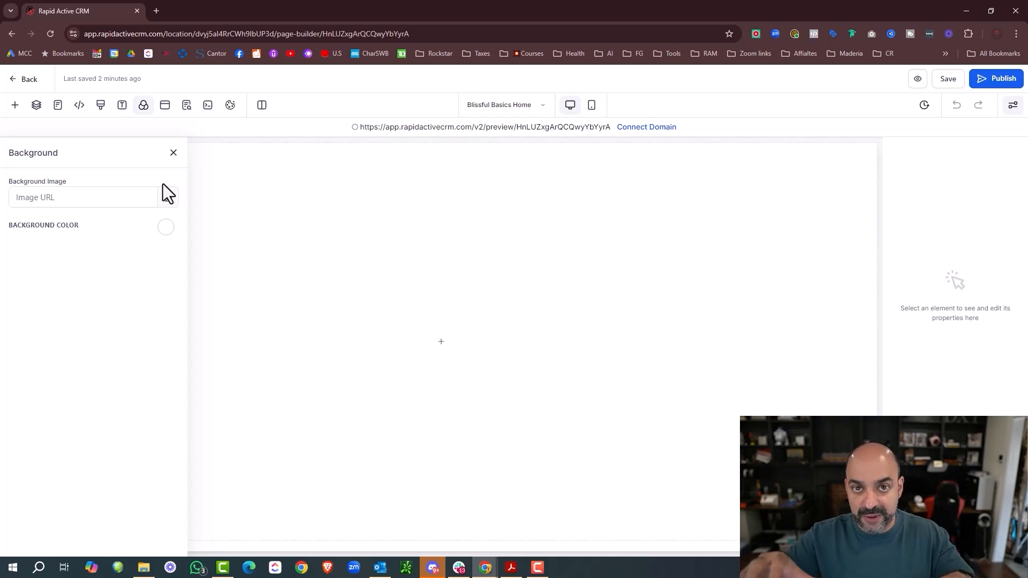
{"action": "left_click", "coordinate": [163, 106]}
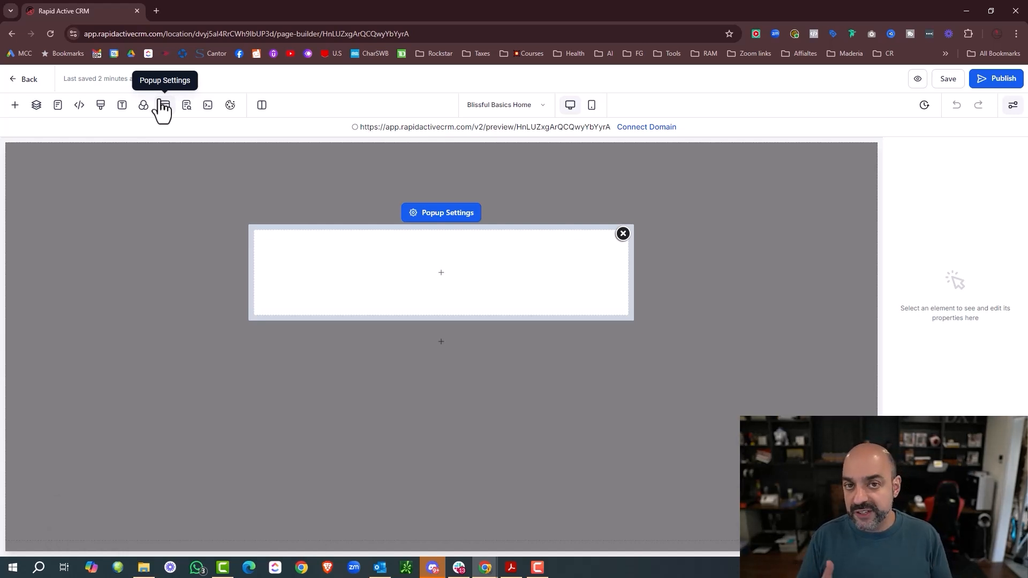
{"action": "left_click", "coordinate": [459, 179]}
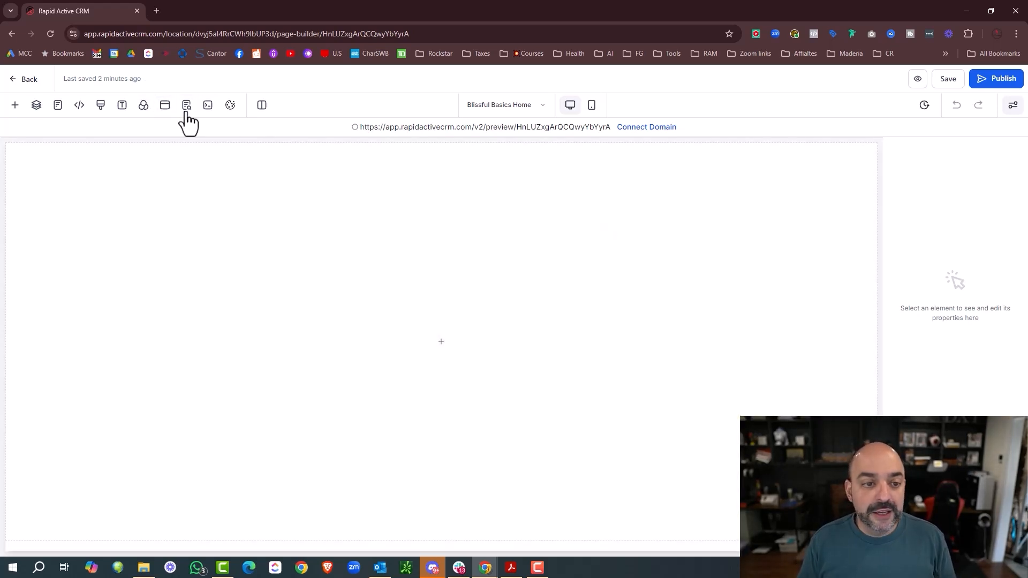
Step: Set the home page's SEO title to "Blissful Basics | Med Spa New Jersey"
{"action": "left_click", "coordinate": [186, 105]}
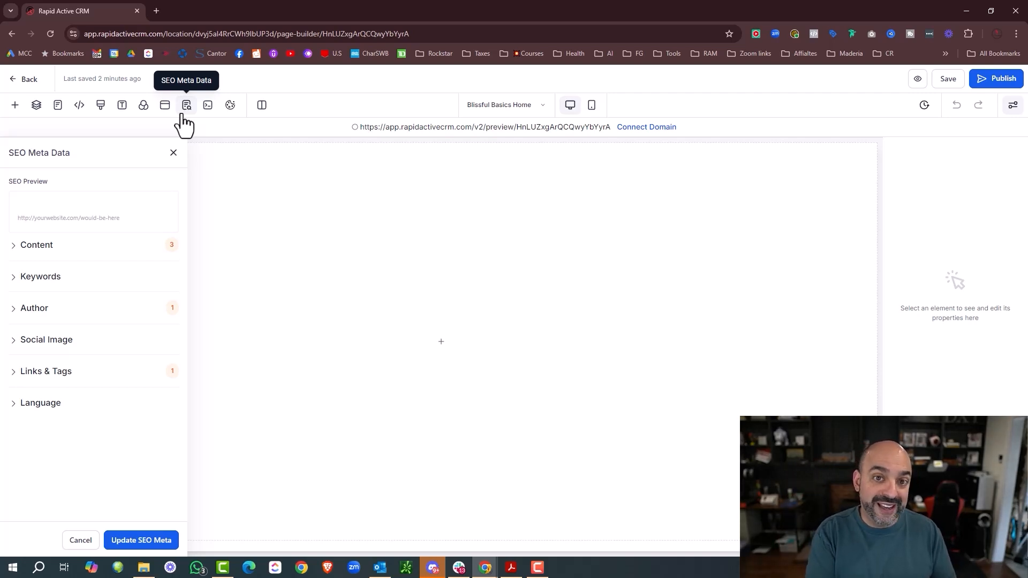
{"action": "left_click", "coordinate": [79, 250]}
{"action": "left_click", "coordinate": [32, 247]}
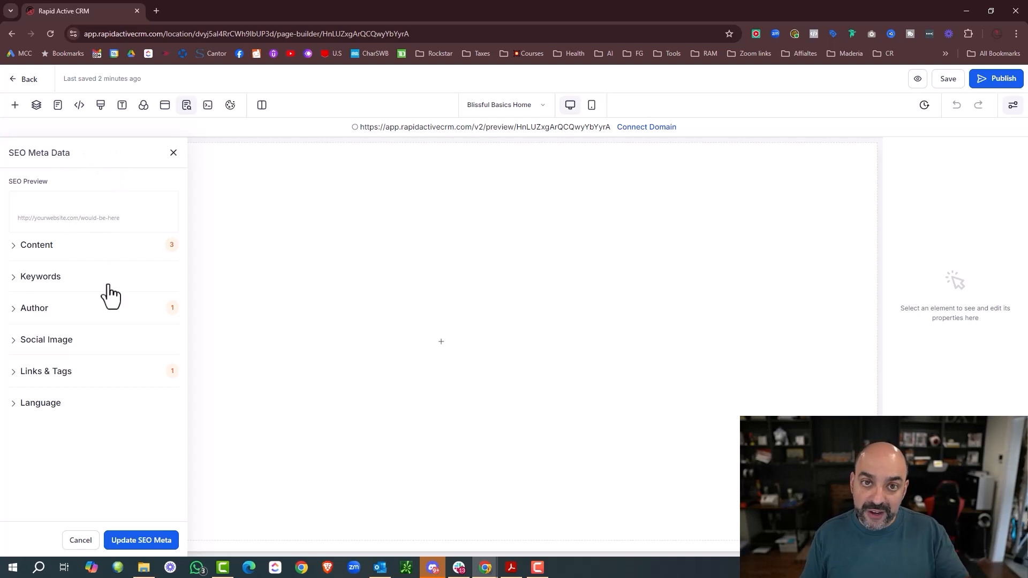
{"action": "left_click", "coordinate": [61, 248]}
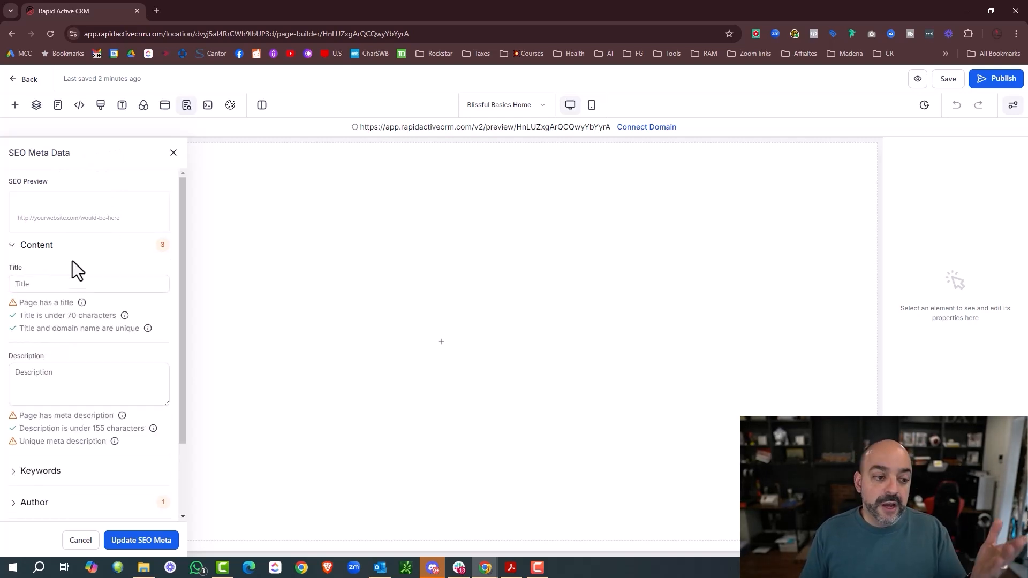
{"action": "left_click", "coordinate": [64, 284]}
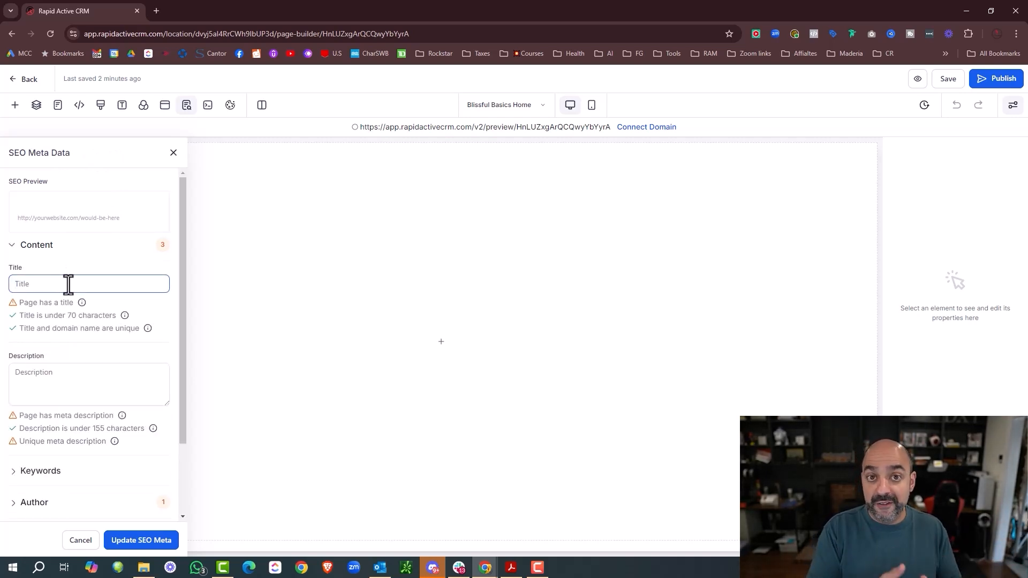
{"action": "type", "text": "Blissful"}
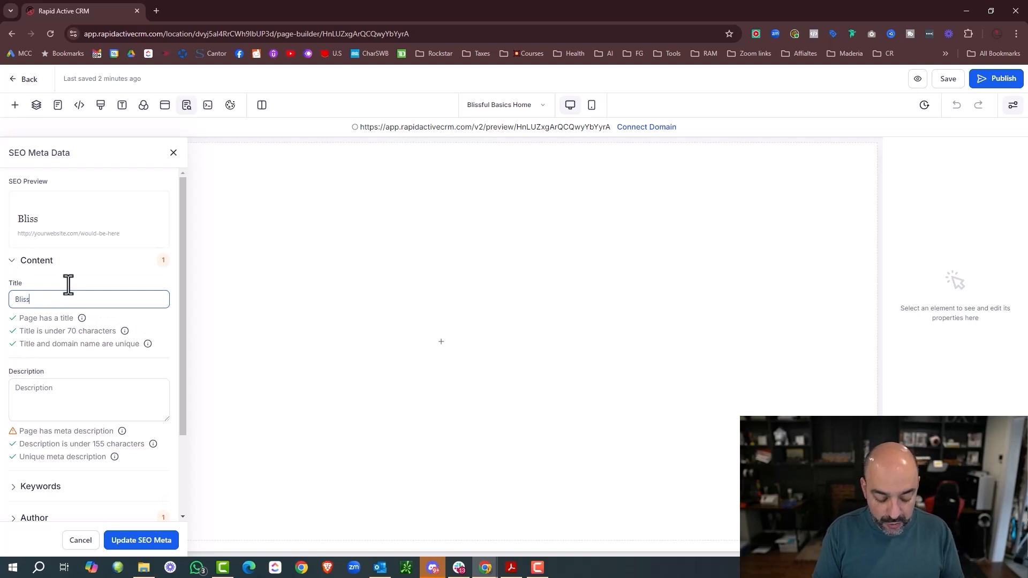
{"action": "type", "text": " Basics"}
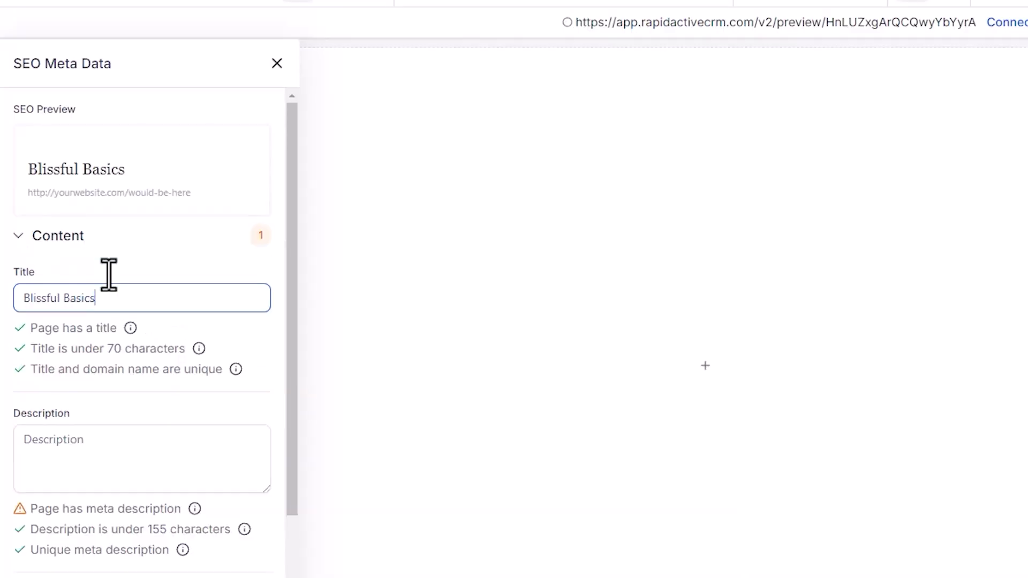
{"action": "type", "text": " | Med Spa New Jersey"}
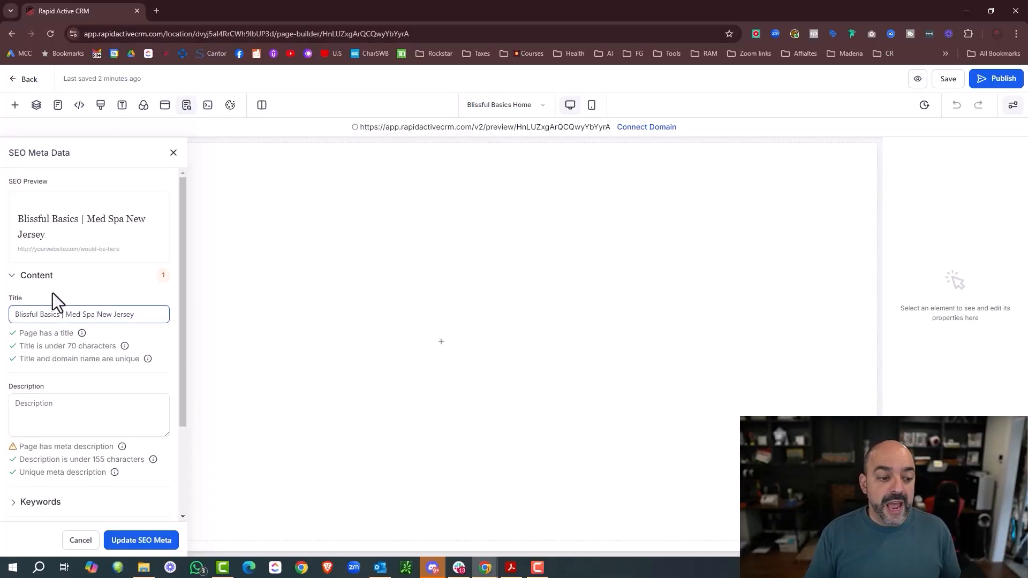
Step: Enter "Offering Vampire Facials, Derma plating" as the home page's SEO description
{"action": "left_click", "coordinate": [108, 402]}
{"action": "type", "text": "Off"}
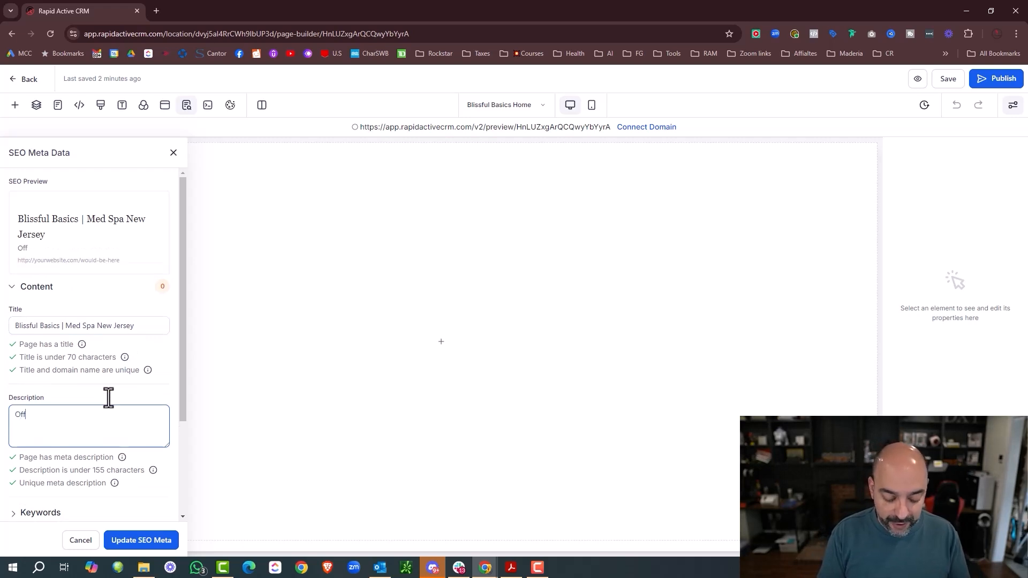
{"action": "type", "text": "ering Vamopire Facials"}
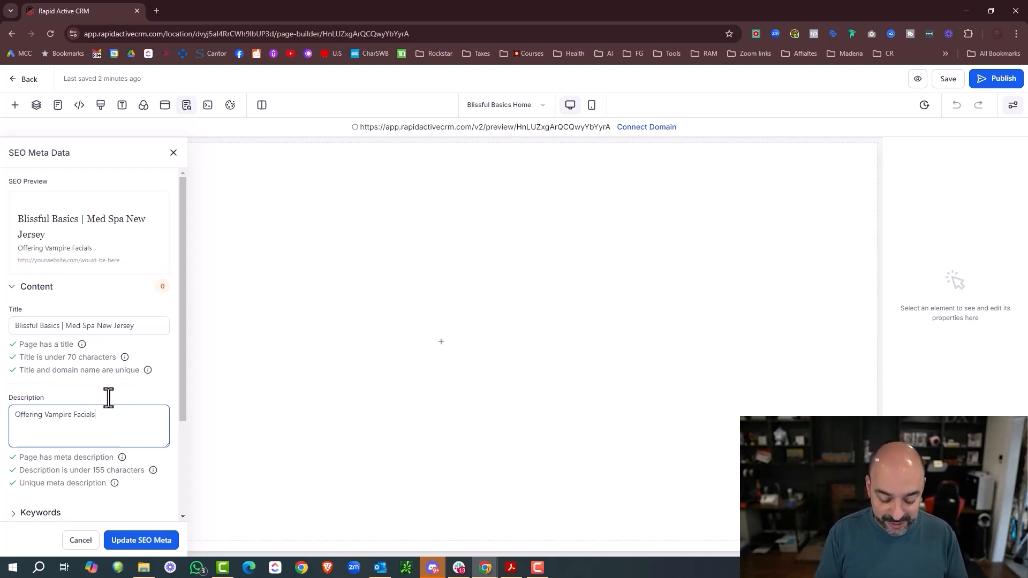
{"action": "type", "text": ", "}
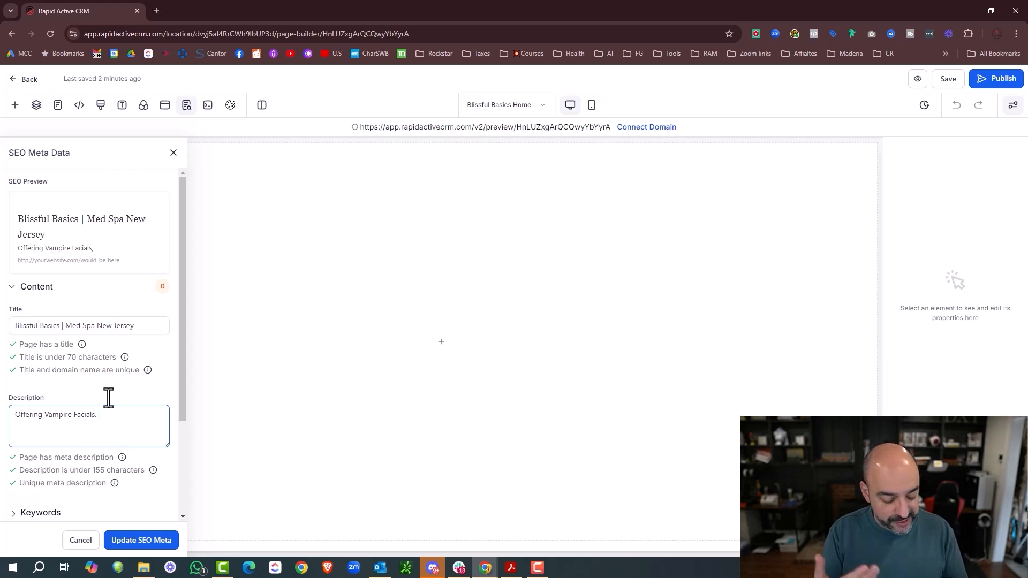
{"action": "type", "text": "Derma plating"}
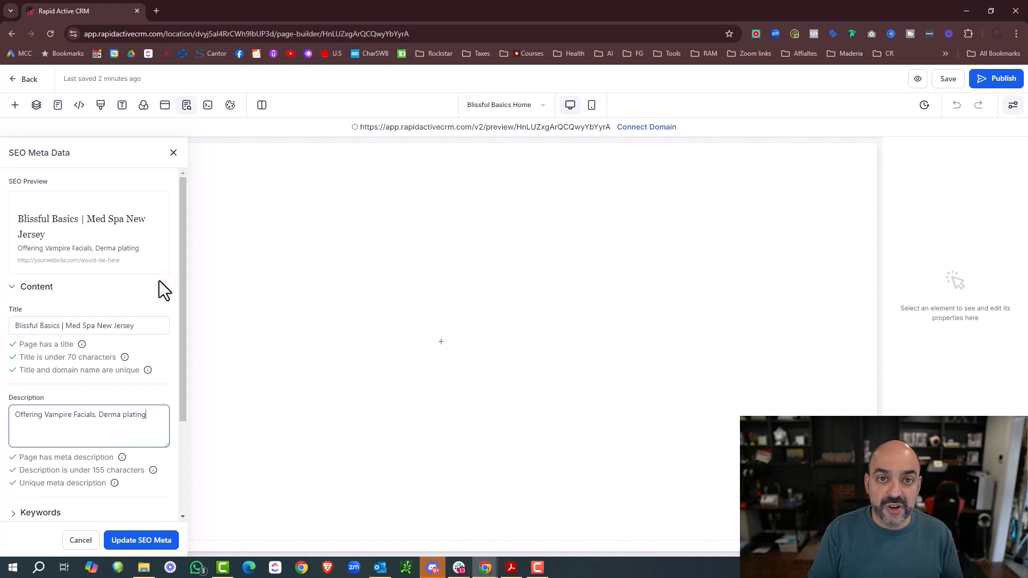
Step: Leave the SEO keywords empty and set the page's author to "Blissful Basics"
{"action": "scroll", "coordinate": [115, 311], "scroll_direction": "down", "scroll_amount": 3}
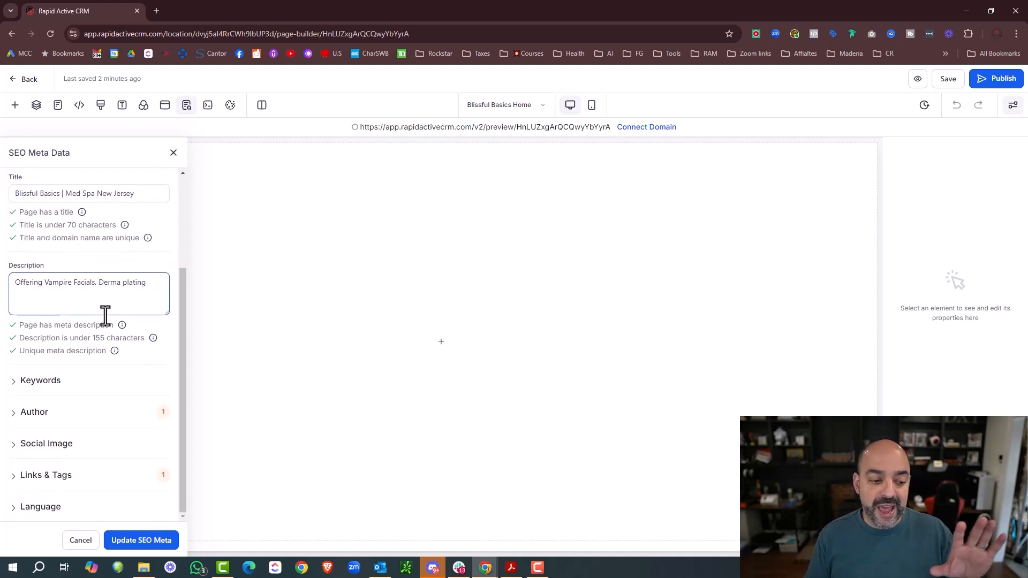
{"action": "left_click", "coordinate": [78, 379]}
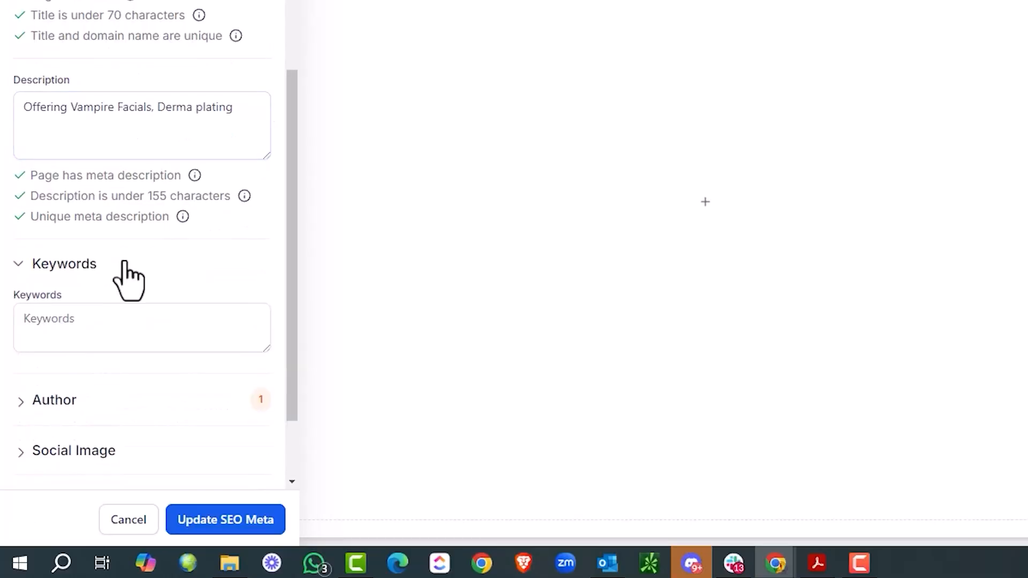
{"action": "scroll", "coordinate": [131, 294], "scroll_direction": "down", "scroll_amount": 2}
{"action": "left_click", "coordinate": [129, 318]}
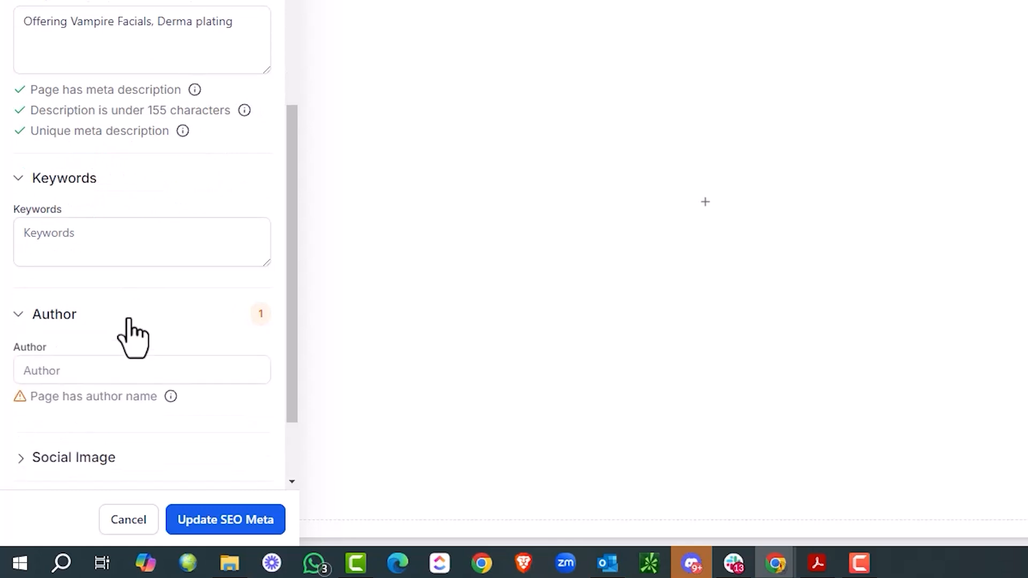
{"action": "left_click", "coordinate": [76, 369]}
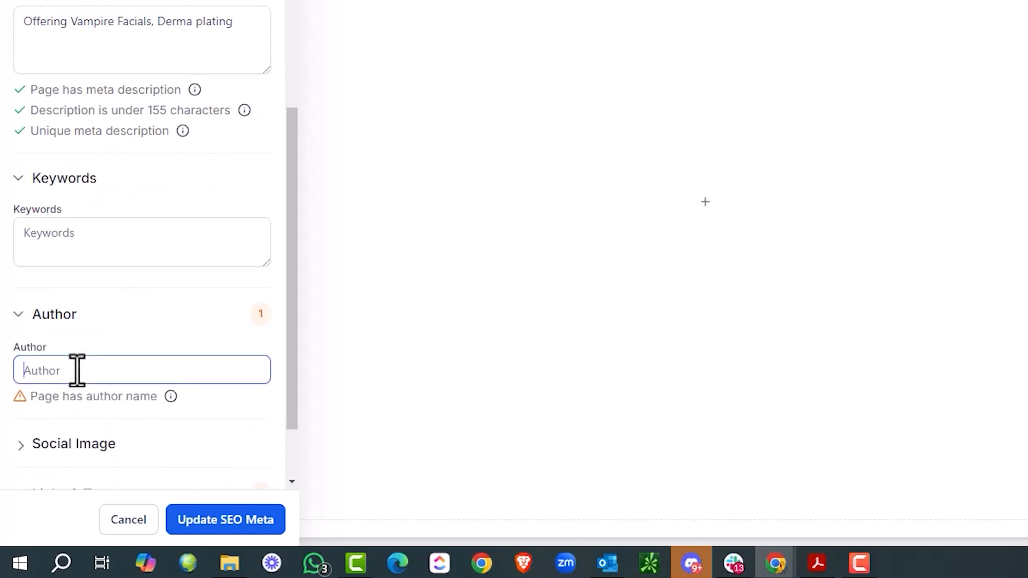
{"action": "type", "text": "Blissful Basics"}
Step: Review the social image, links and tags, and language settings, and apply the SEO meta data to the page
{"action": "scroll", "coordinate": [86, 429], "scroll_direction": "down", "scroll_amount": 2}
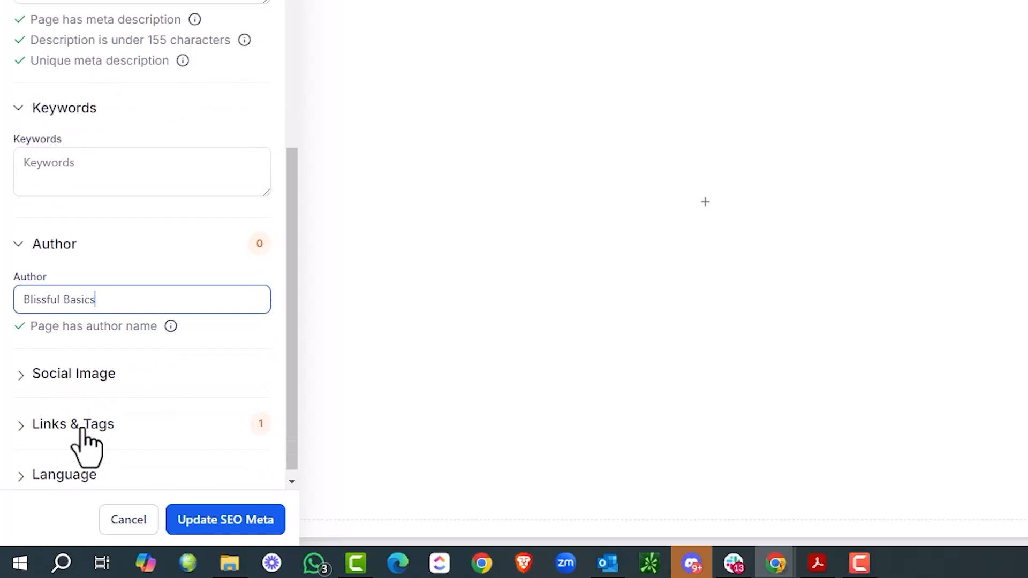
{"action": "left_click", "coordinate": [81, 369]}
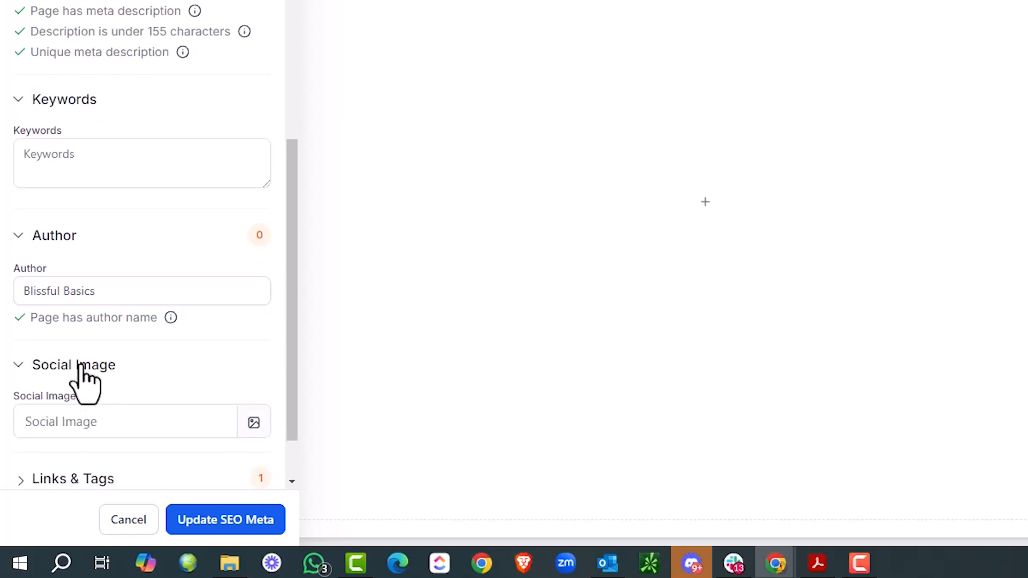
{"action": "scroll", "coordinate": [91, 385], "scroll_direction": "down", "scroll_amount": 2}
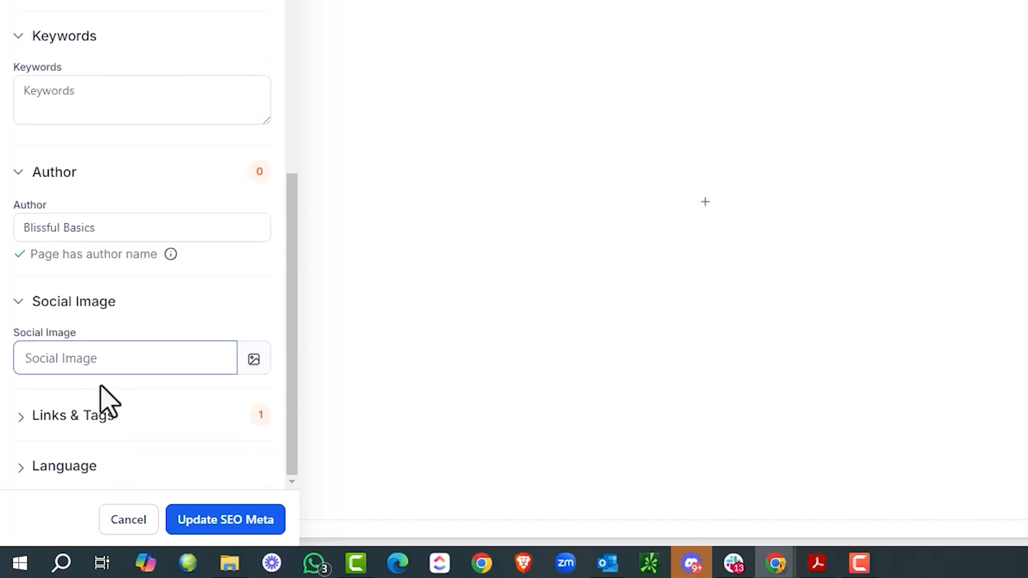
{"action": "left_click", "coordinate": [107, 415]}
{"action": "scroll", "coordinate": [177, 316], "scroll_direction": "down", "scroll_amount": 3}
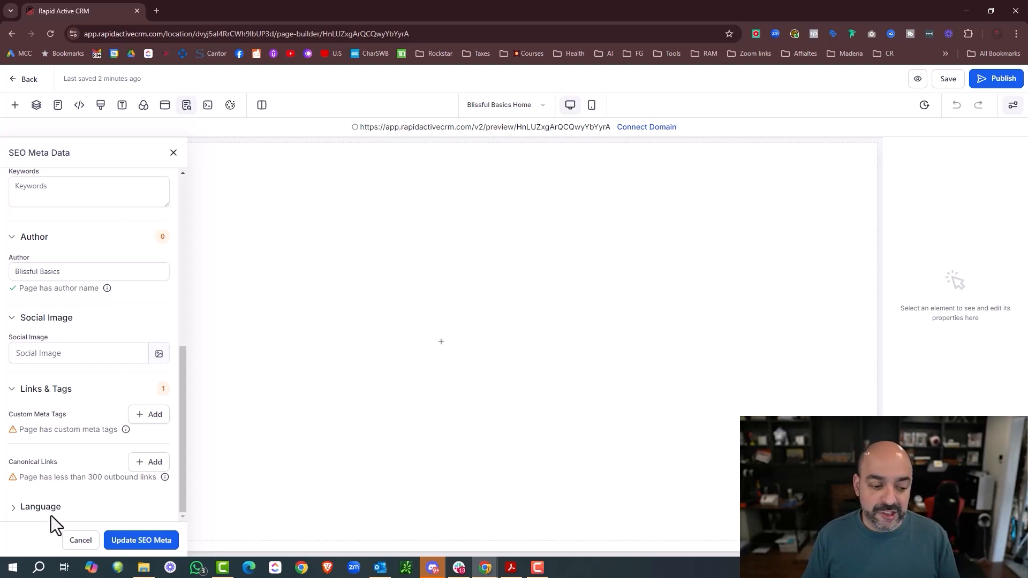
{"action": "left_click", "coordinate": [59, 505]}
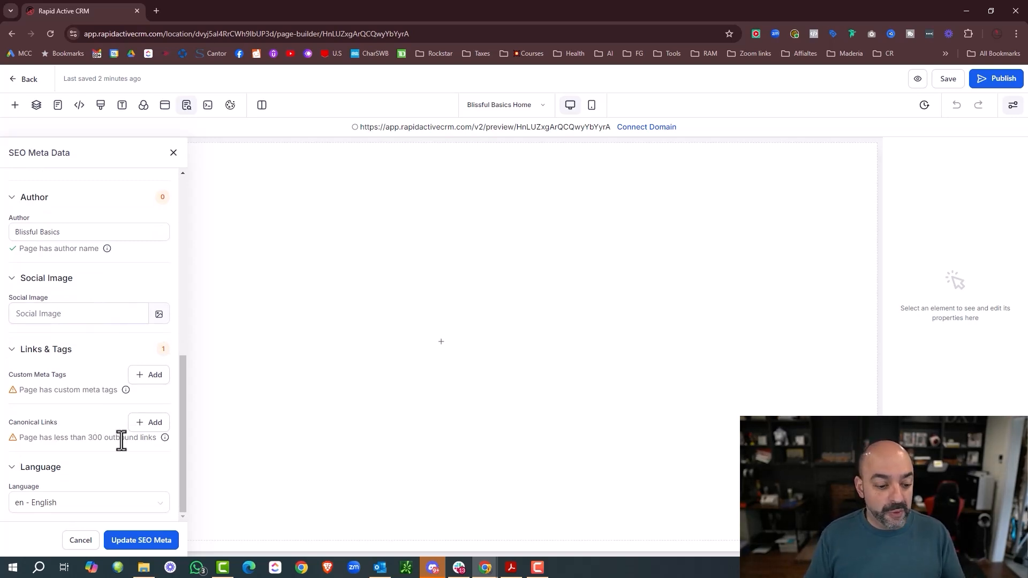
{"action": "left_click", "coordinate": [146, 542]}
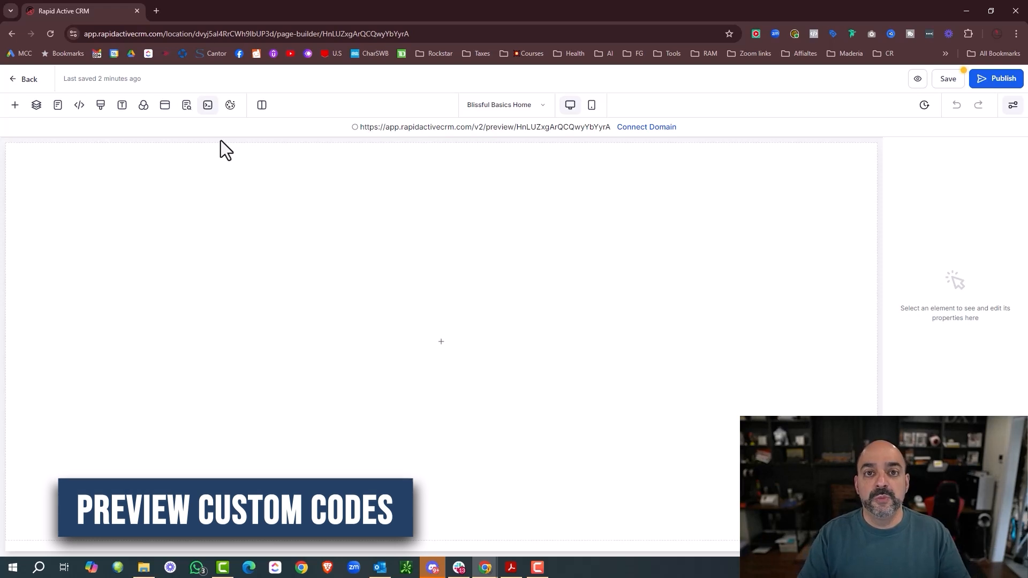
Step: Review the cookie consent banner option and its terms without enabling the banner
{"action": "left_click", "coordinate": [231, 107]}
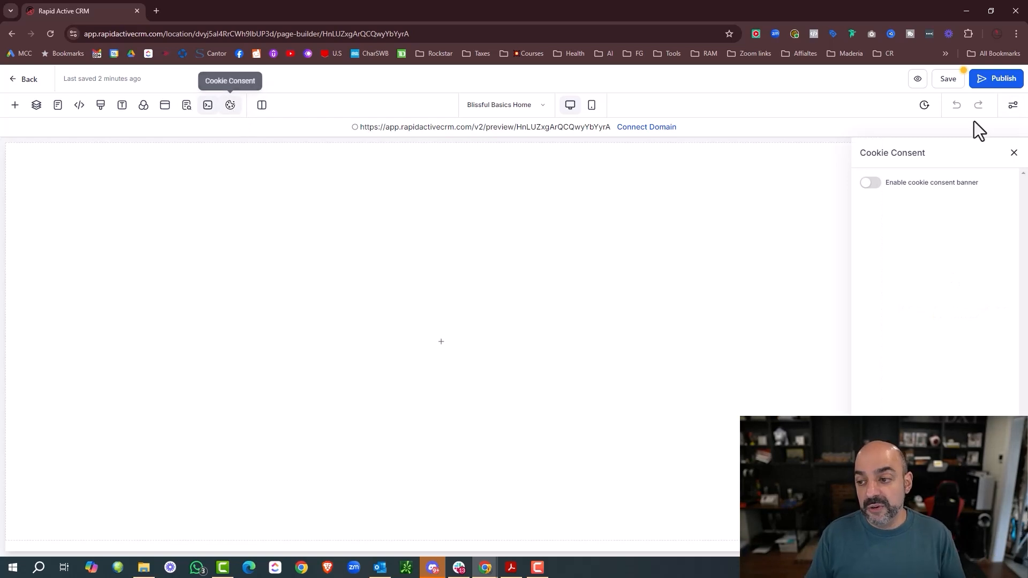
{"action": "left_click", "coordinate": [873, 183]}
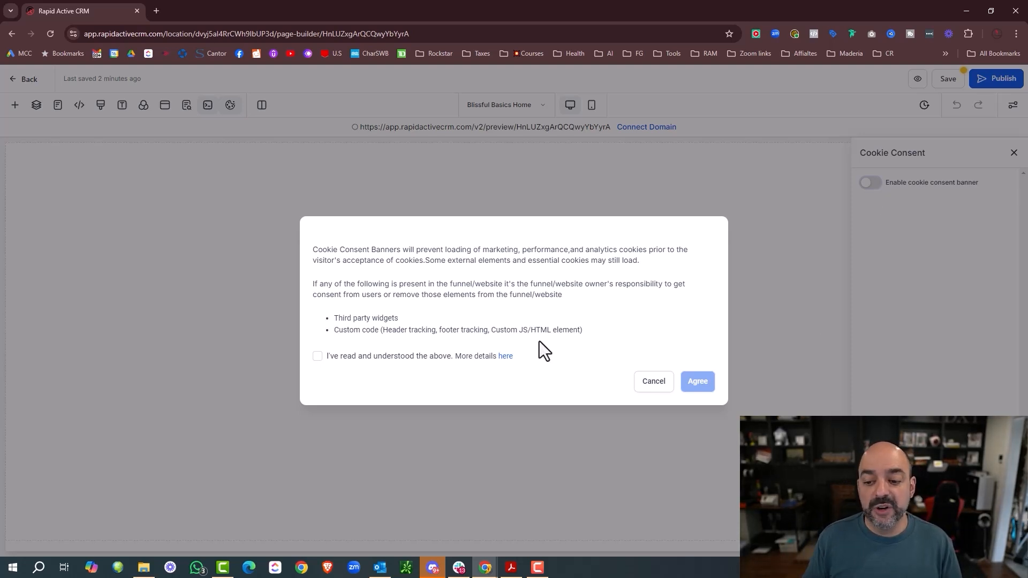
{"action": "left_click", "coordinate": [656, 381]}
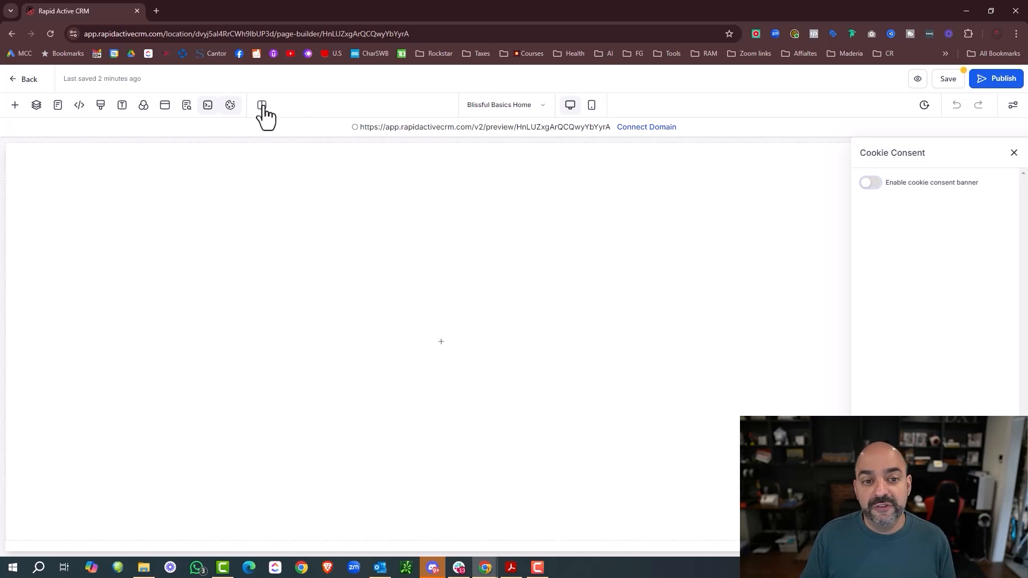
{"action": "left_click", "coordinate": [1014, 153]}
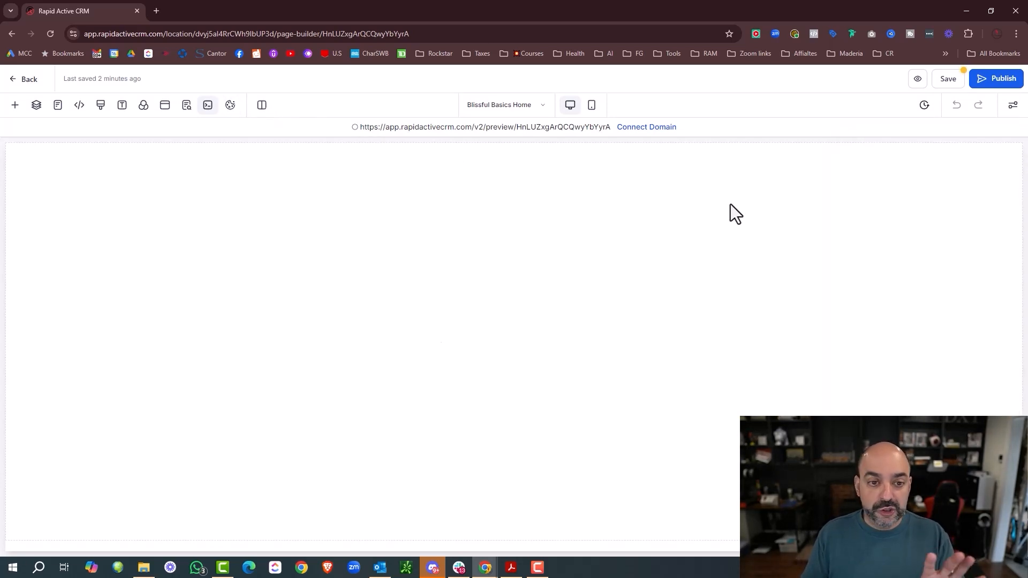
Step: Look at the editor's column mode options and the website's list of main pages
{"action": "left_click", "coordinate": [262, 106]}
{"action": "left_click", "coordinate": [298, 135]}
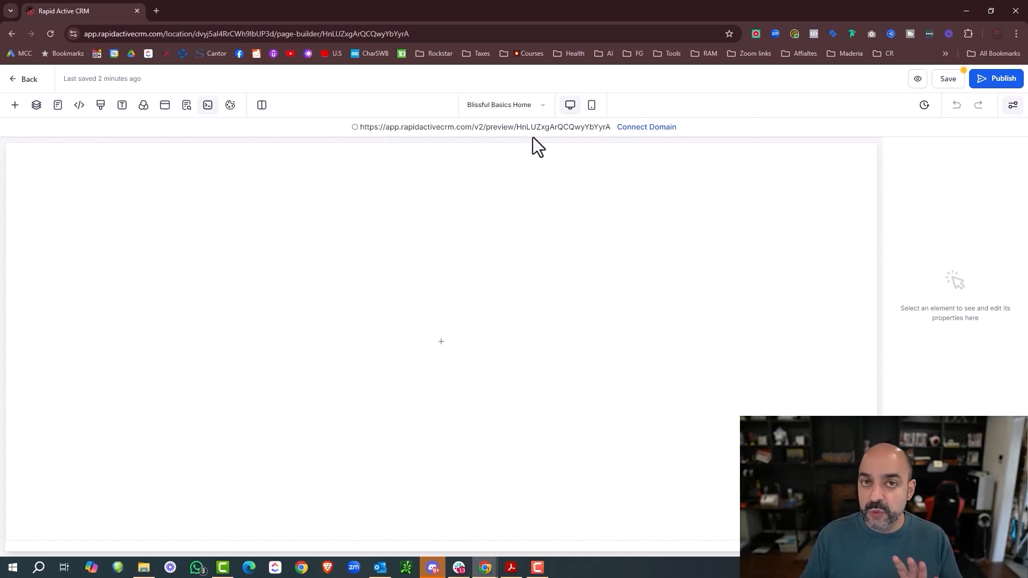
{"action": "left_click", "coordinate": [526, 106]}
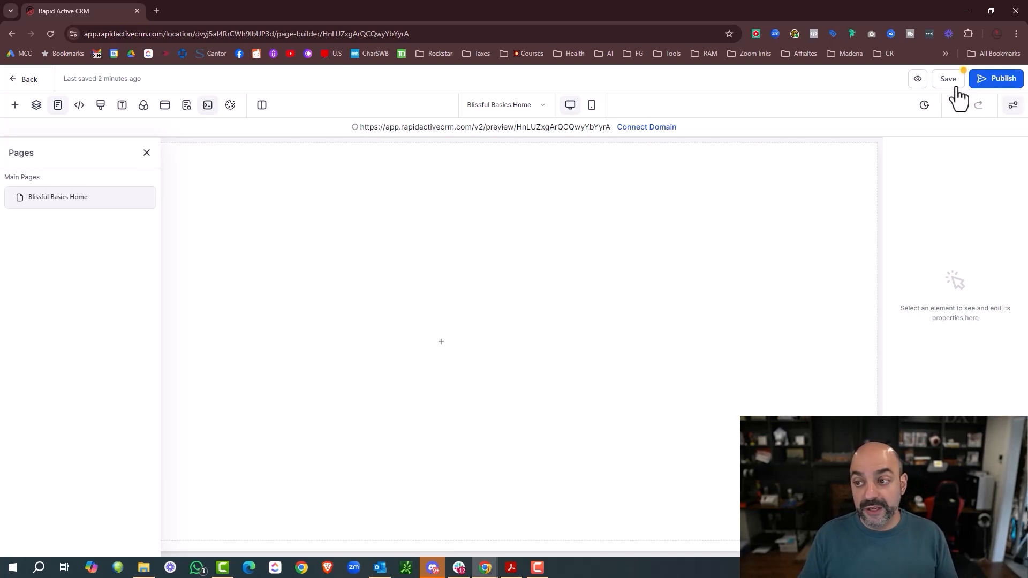
Step: Preview the home page in mobile layout, return to desktop layout and close the page list
{"action": "left_click", "coordinate": [590, 107]}
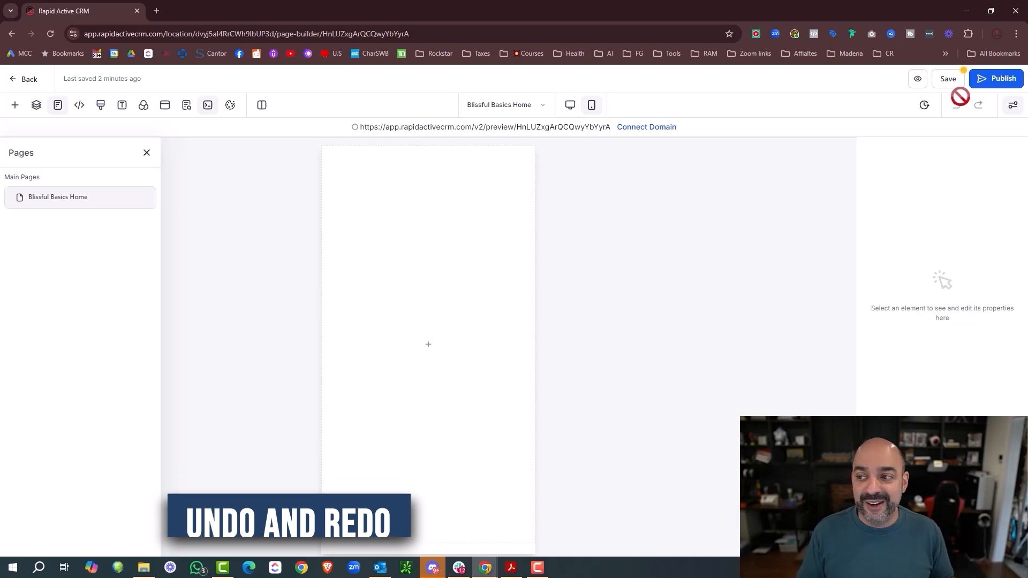
{"action": "left_click", "coordinate": [1018, 109]}
{"action": "left_click", "coordinate": [1018, 109]}
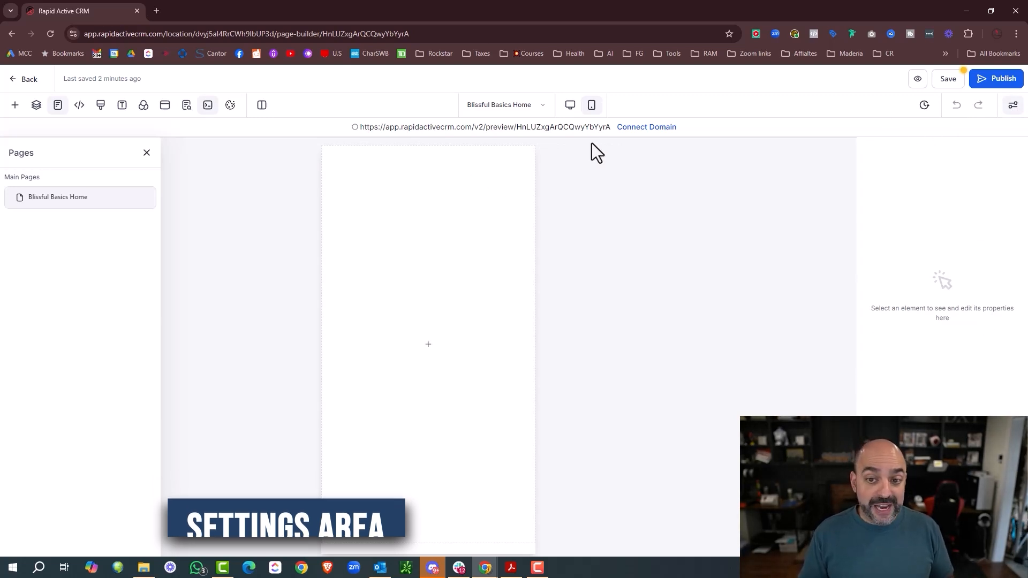
{"action": "left_click", "coordinate": [570, 105]}
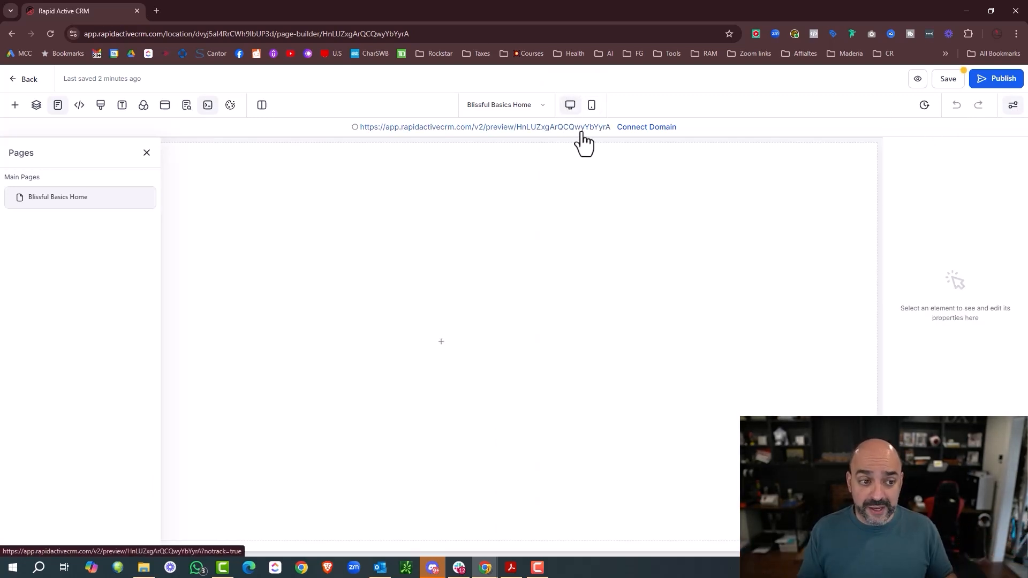
{"action": "left_click", "coordinate": [147, 153]}
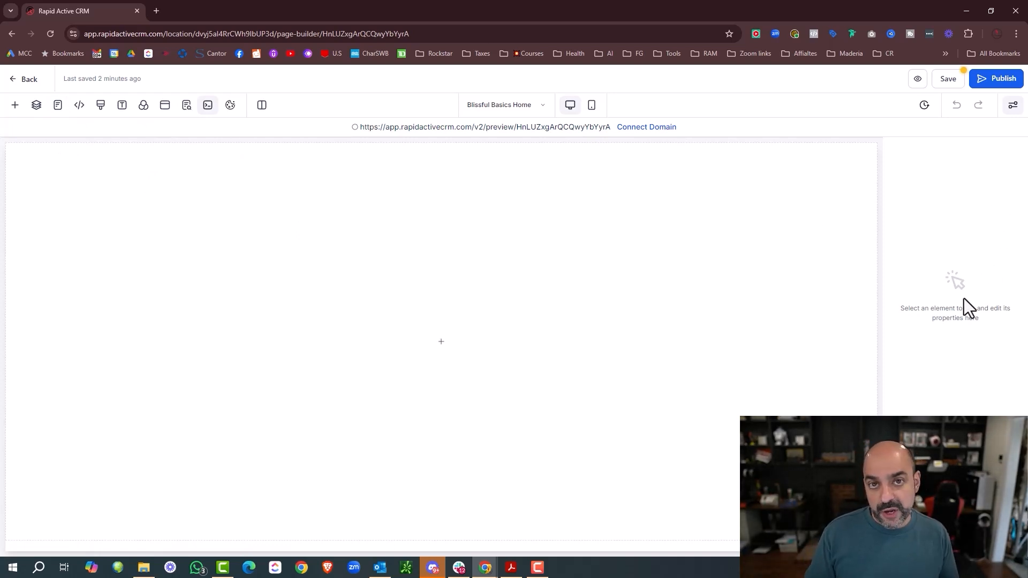
Step: Examine the 2 Column Mode option and show and hide the element settings area
{"action": "left_click", "coordinate": [266, 110]}
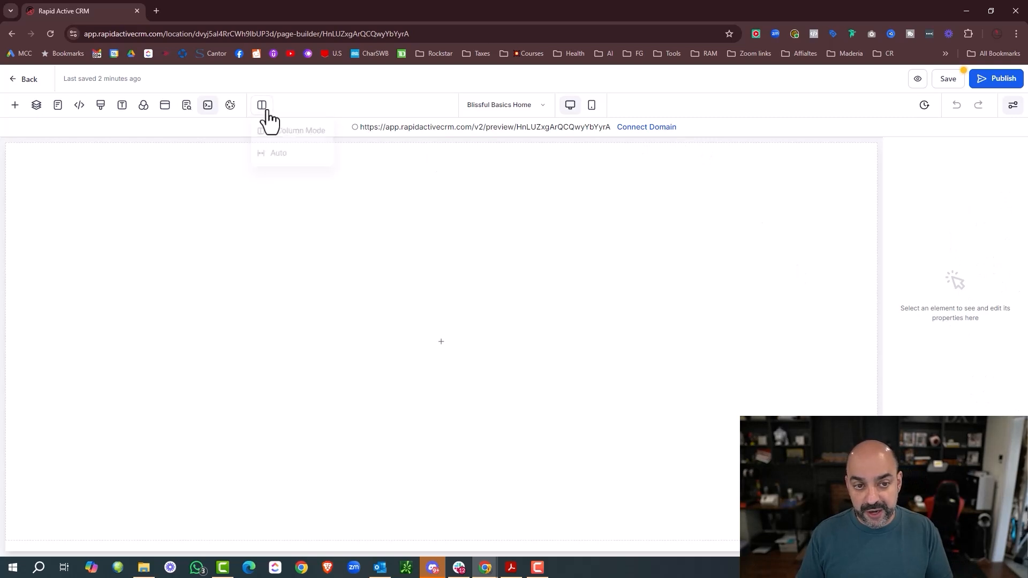
{"action": "left_click", "coordinate": [276, 135]}
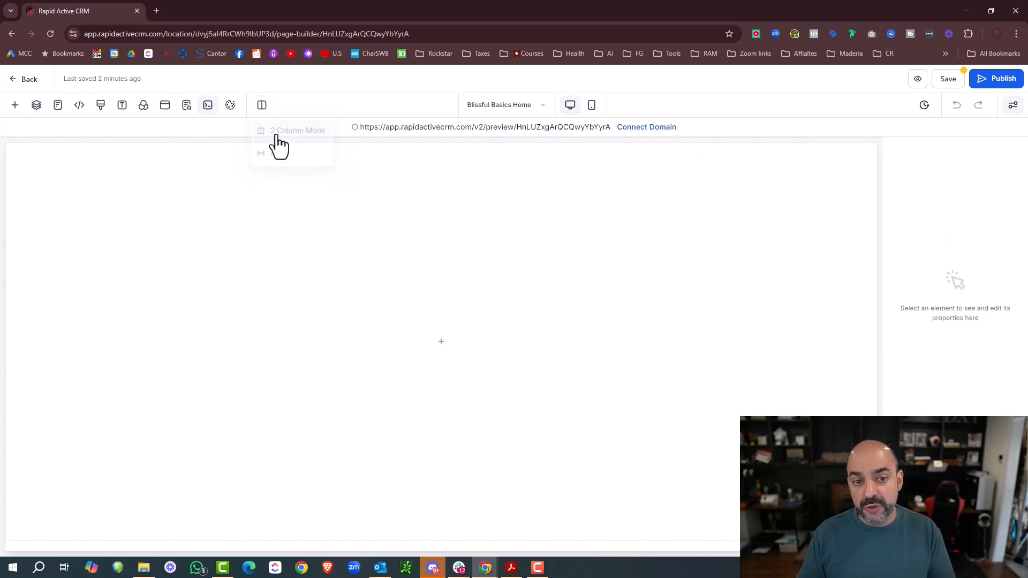
{"action": "left_click", "coordinate": [1013, 110]}
{"action": "left_click", "coordinate": [1013, 110]}
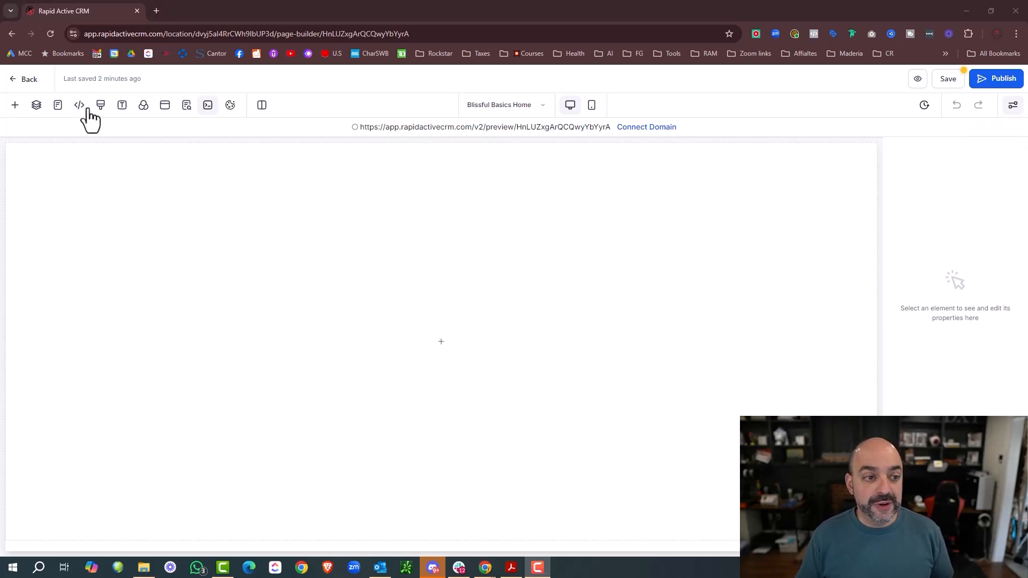
Step: Add a full-width section to the empty home page and delete it again
{"action": "left_click", "coordinate": [21, 110]}
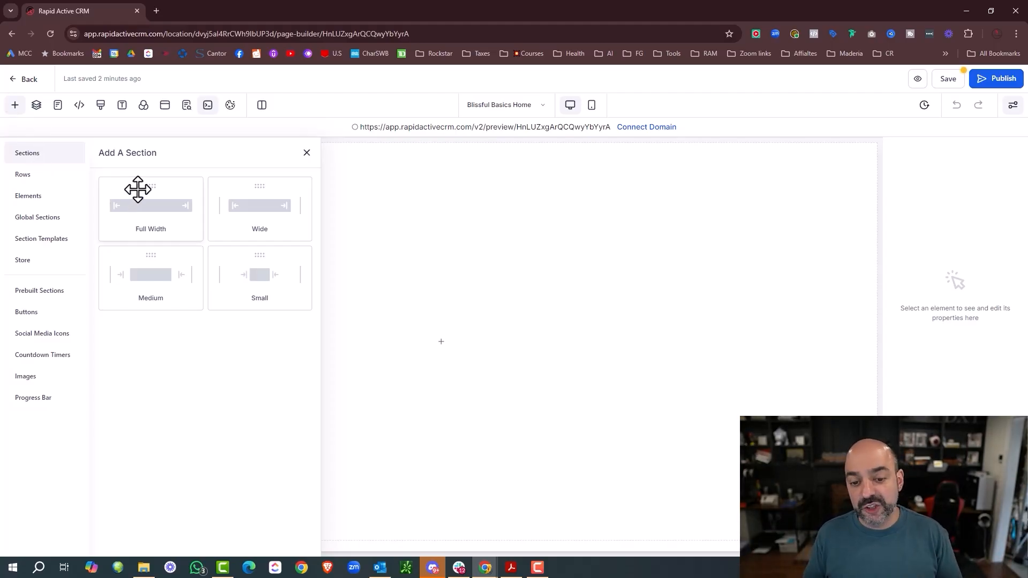
{"action": "left_click", "coordinate": [157, 209]}
{"action": "left_click_drag", "start_coordinate": [157, 209], "coordinate": [492, 190]}
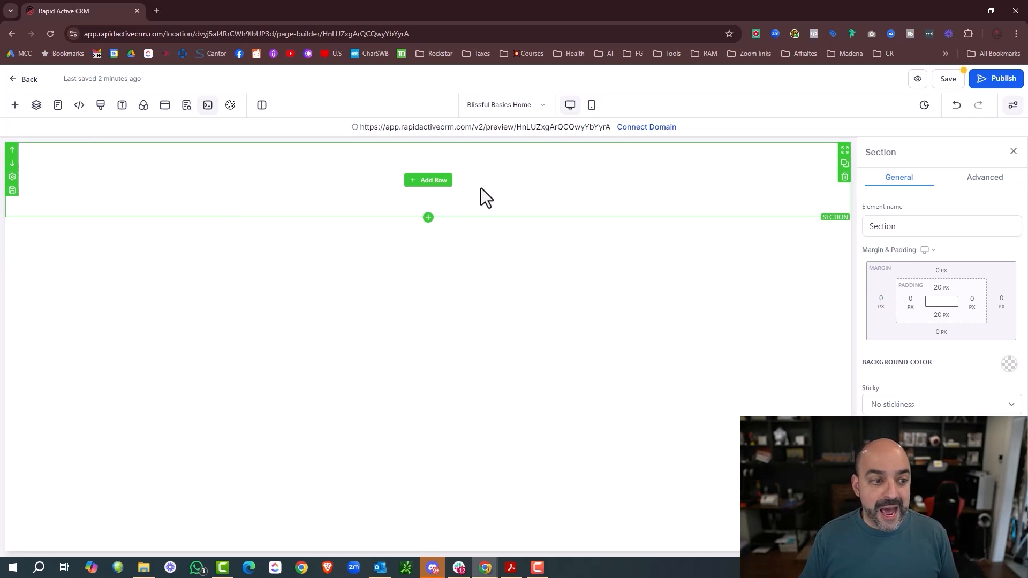
{"action": "left_click", "coordinate": [845, 177]}
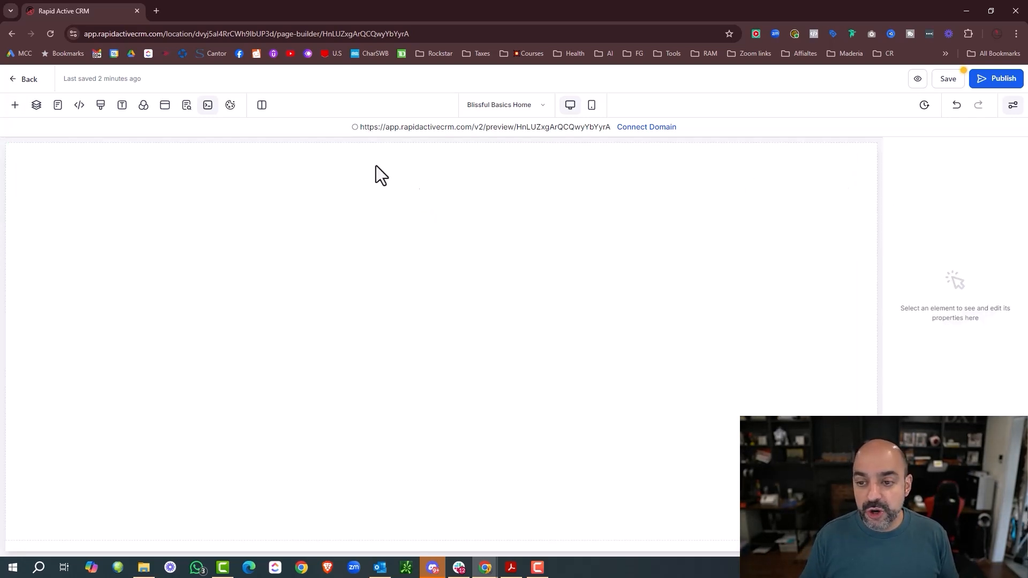
Step: Add a full-width section at the start of the empty home page
{"action": "left_click", "coordinate": [14, 105]}
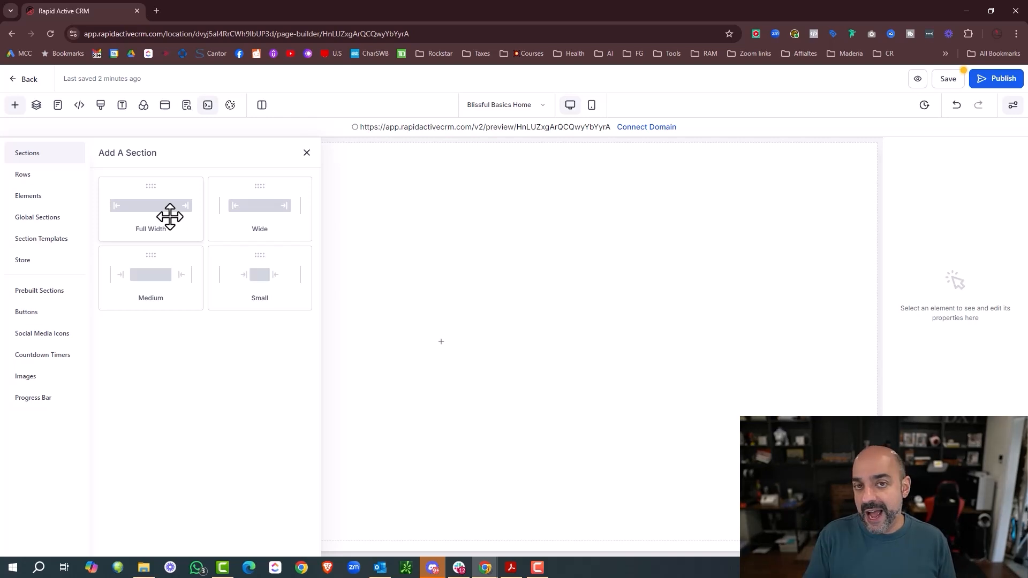
{"action": "left_click", "coordinate": [140, 202]}
{"action": "left_click_drag", "start_coordinate": [141, 201], "coordinate": [464, 204]}
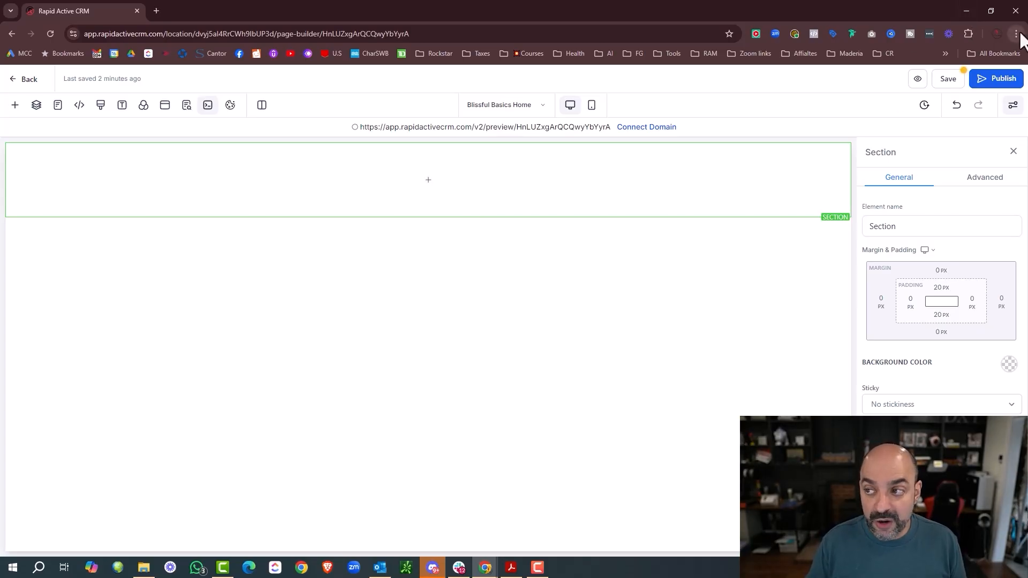
{"action": "left_click", "coordinate": [1016, 35]}
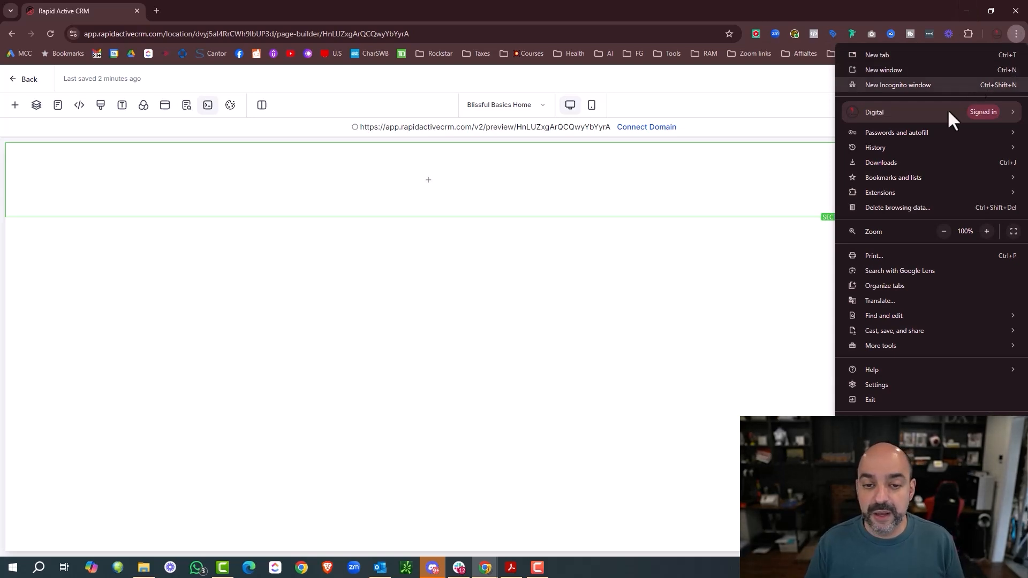
{"action": "left_click", "coordinate": [544, 263]}
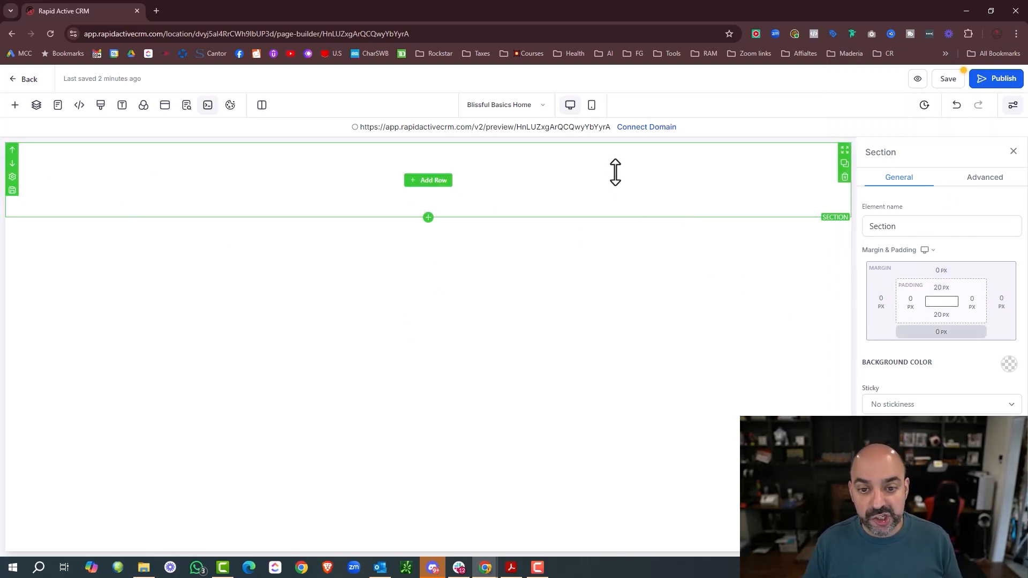
Step: Name the new section Nav Bar and leave its Sticky setting at No stickiness
{"action": "left_click_drag", "start_coordinate": [898, 228], "coordinate": [807, 235]}
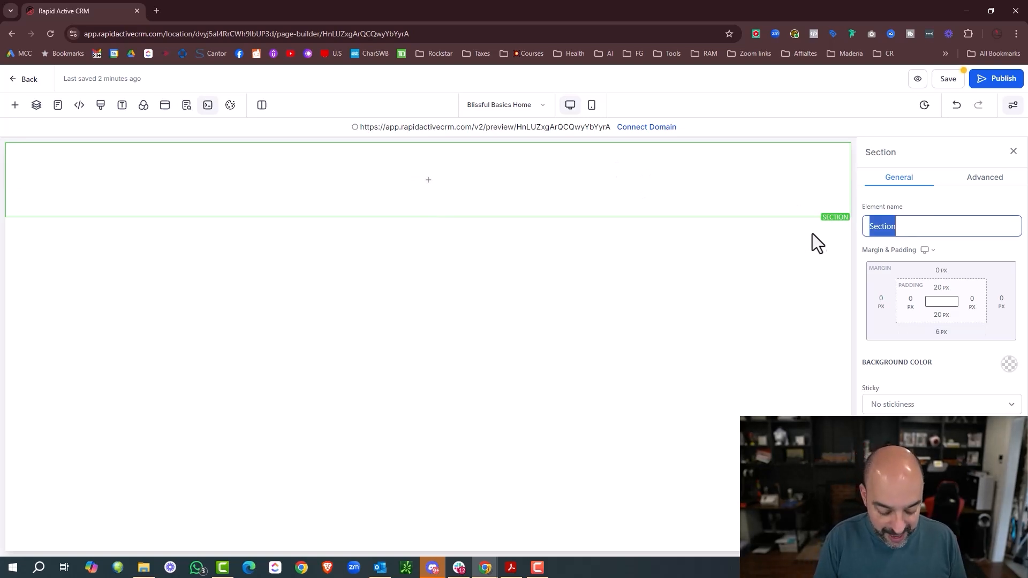
{"action": "type", "text": "Nav BAr"}
{"action": "key", "text": "BackSpace"}
{"action": "key", "text": "BackSpace"}
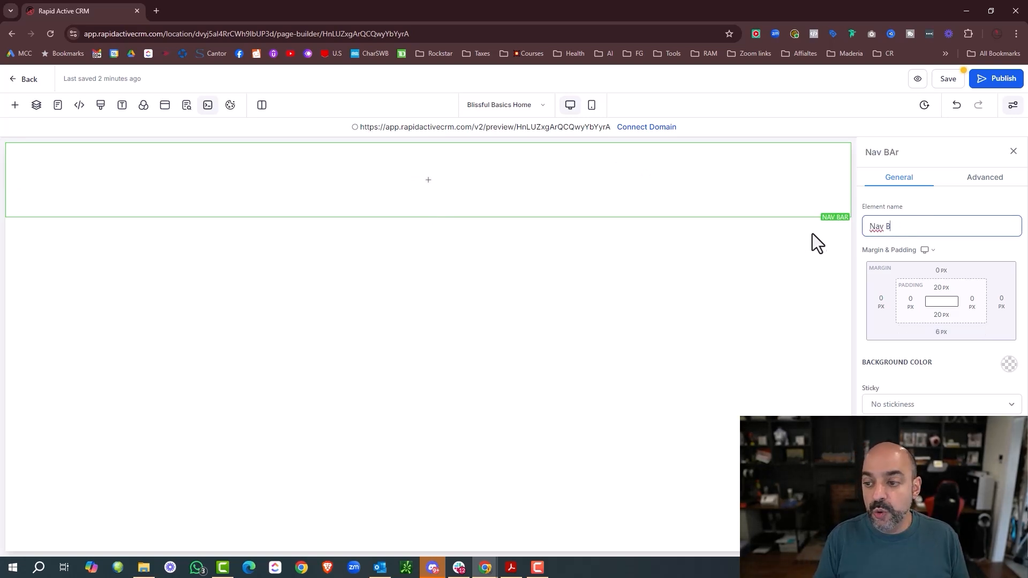
{"action": "type", "text": "ar"}
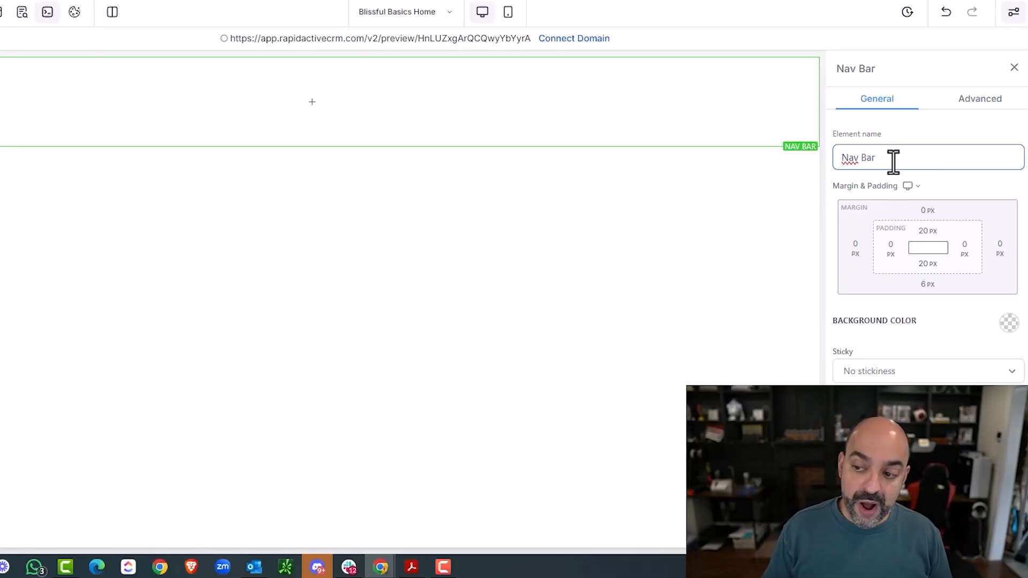
{"action": "left_click", "coordinate": [940, 373]}
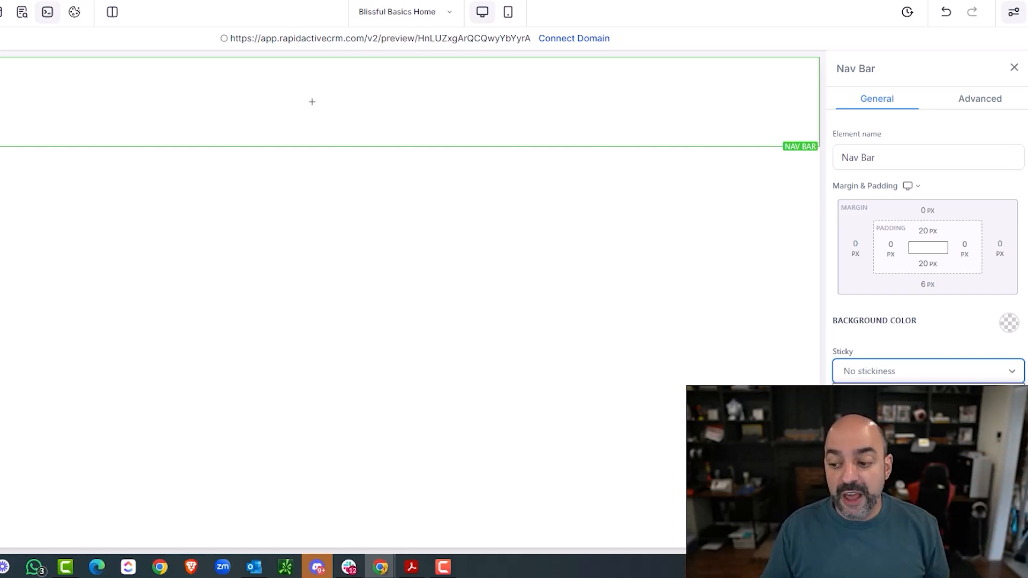
{"action": "left_click", "coordinate": [936, 348]}
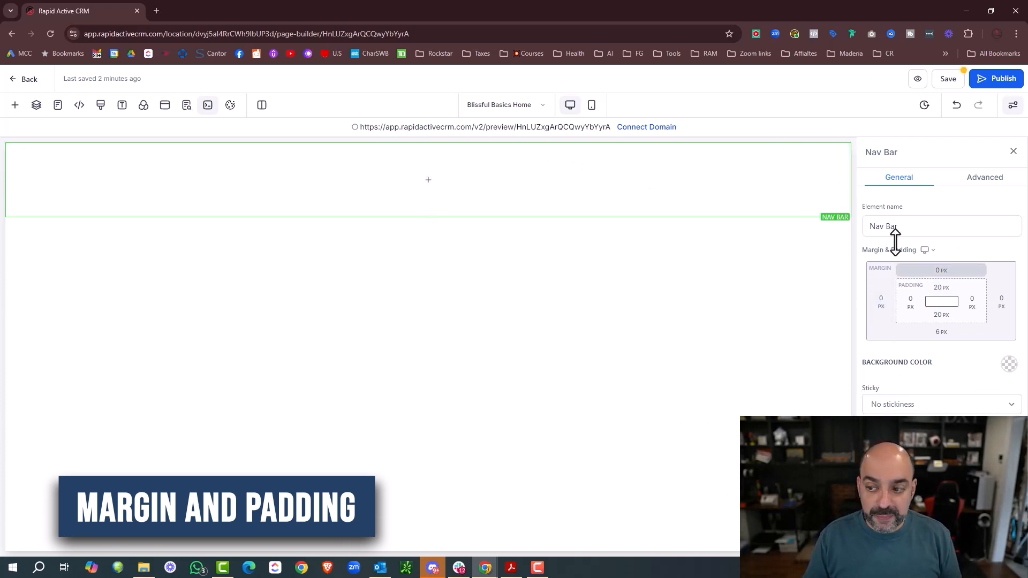
Step: Try a top margin of 80 px on the Nav Bar section and restore it to 0 px
{"action": "left_click", "coordinate": [941, 271]}
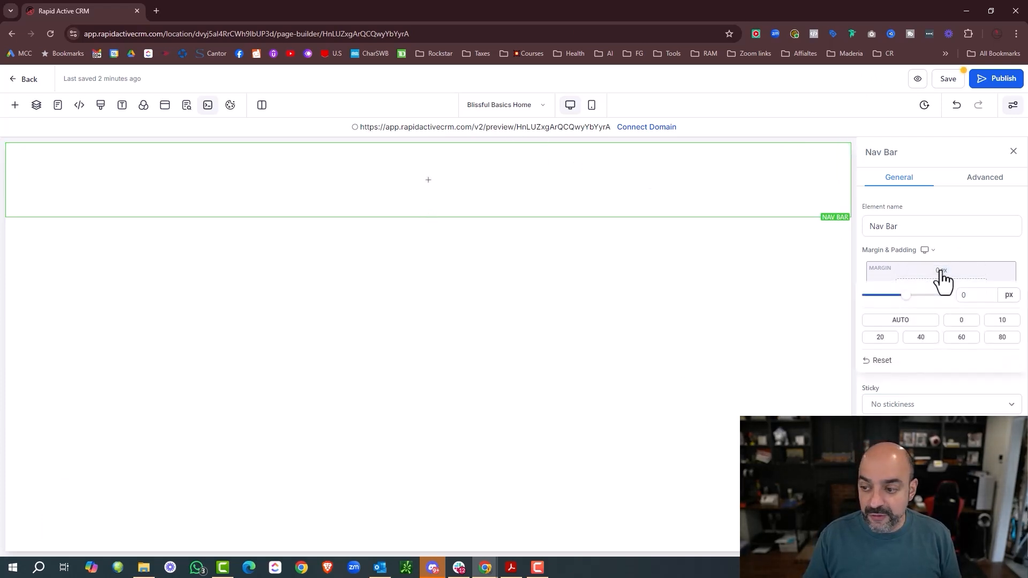
{"action": "left_click", "coordinate": [1002, 337]}
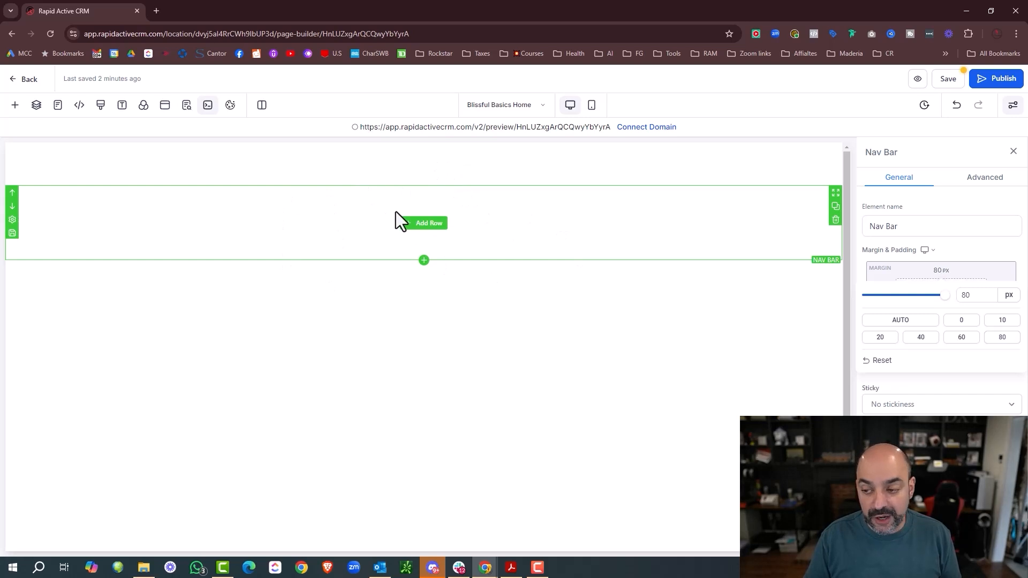
{"action": "double_click", "coordinate": [971, 298]}
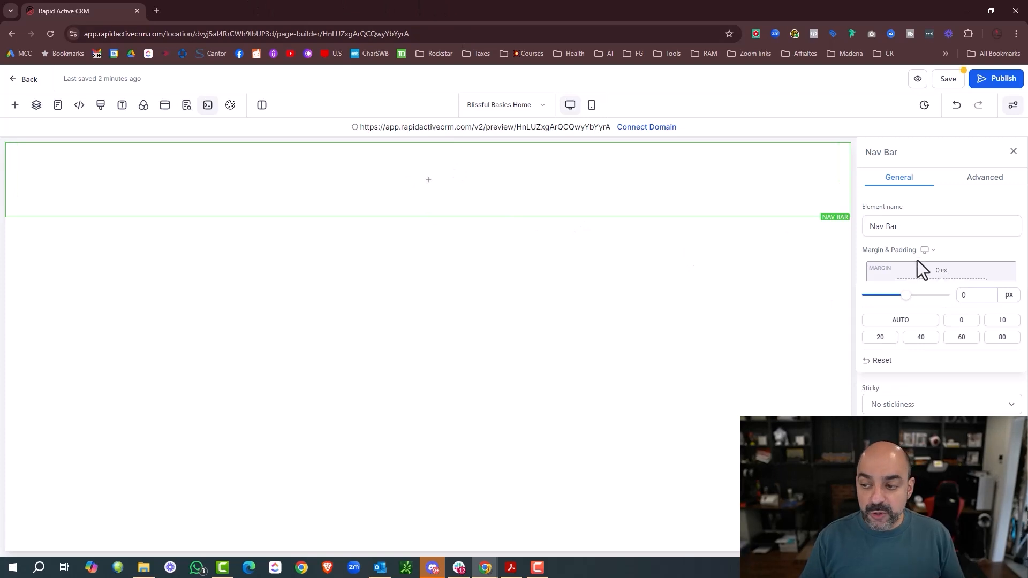
{"action": "left_click", "coordinate": [987, 248]}
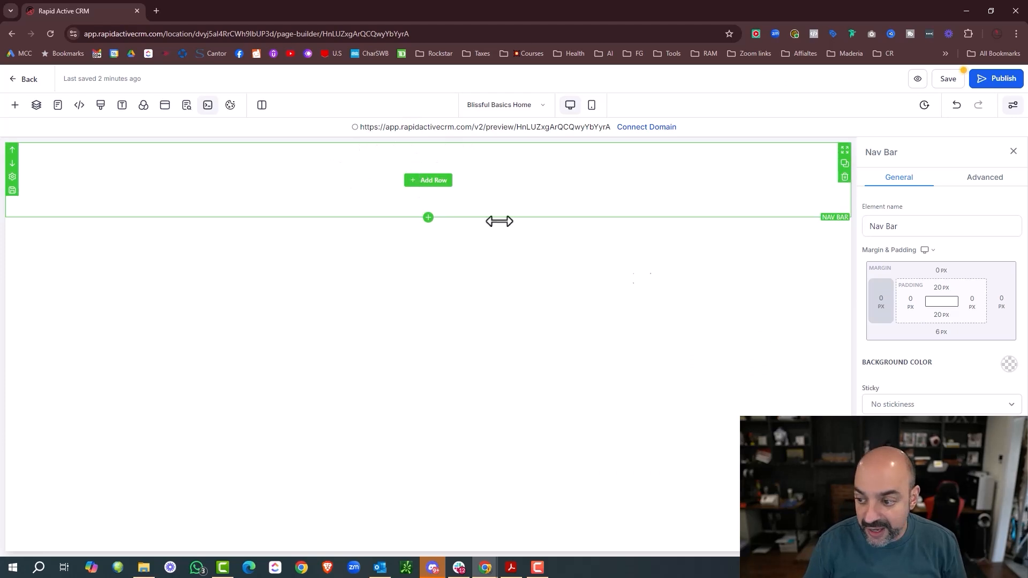
Step: Examine the top padding options of the Nav Bar section and close them with the padding at 20 px
{"action": "left_click", "coordinate": [939, 289]}
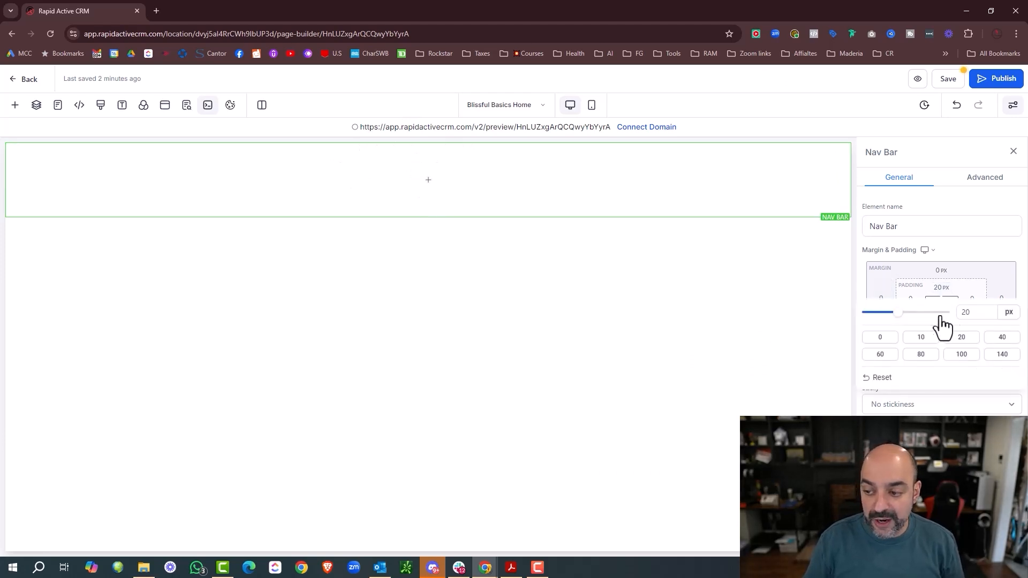
{"action": "mouse_move", "coordinate": [902, 315]}
{"action": "left_mouse_down"}
{"action": "mouse_move", "coordinate": [945, 313]}
{"action": "mouse_move", "coordinate": [917, 301]}
{"action": "mouse_move", "coordinate": [952, 304]}
{"action": "mouse_move", "coordinate": [876, 297]}
{"action": "mouse_move", "coordinate": [954, 300]}
{"action": "mouse_move", "coordinate": [887, 297]}
{"action": "mouse_move", "coordinate": [898, 296]}
{"action": "left_mouse_up"}
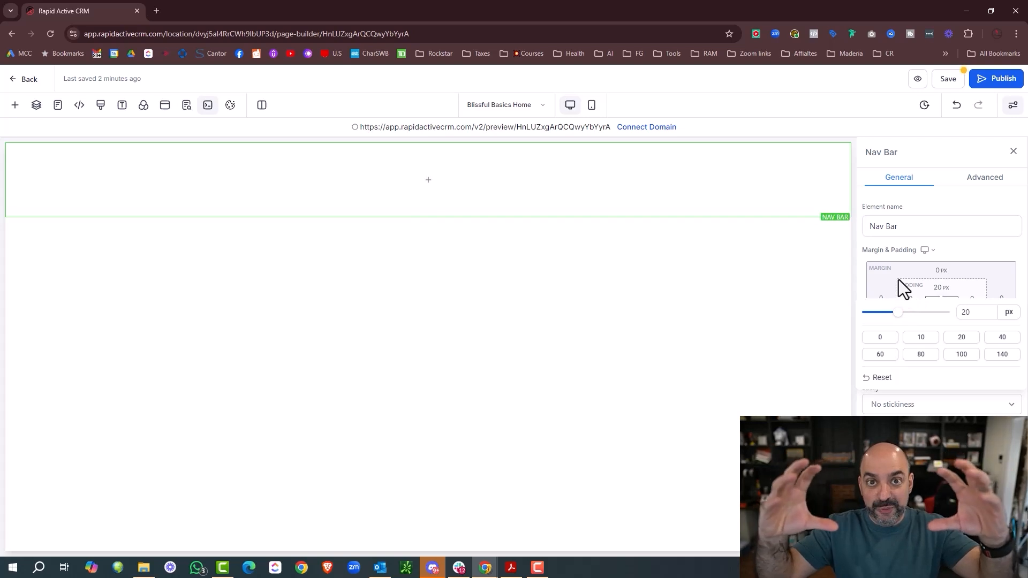
{"action": "left_click", "coordinate": [988, 255]}
Step: View the Nav Bar section's margin and padding in mobile and desktop layouts, and check its Advanced settings
{"action": "left_click", "coordinate": [926, 250]}
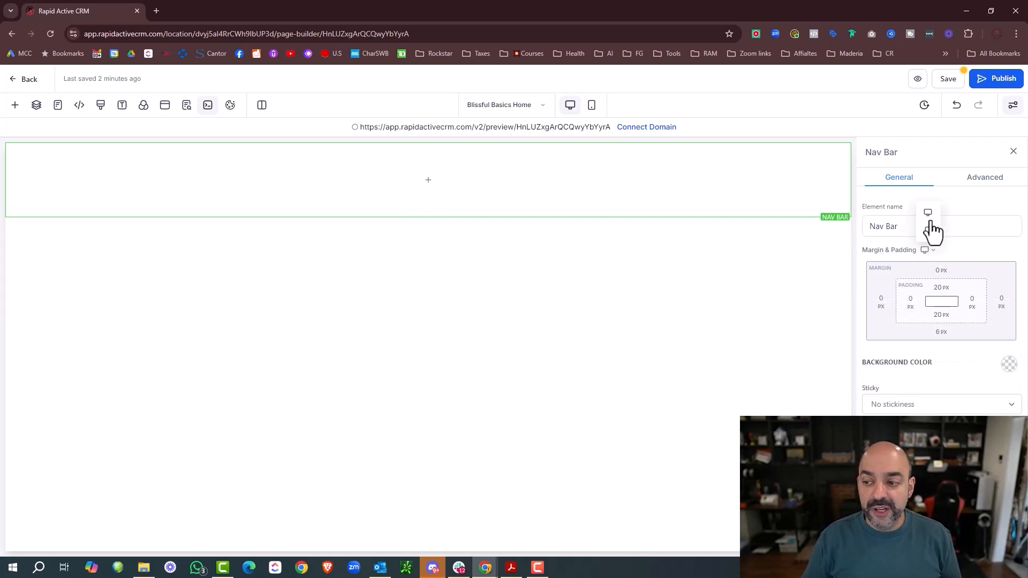
{"action": "left_click", "coordinate": [929, 225]}
{"action": "left_click", "coordinate": [925, 250]}
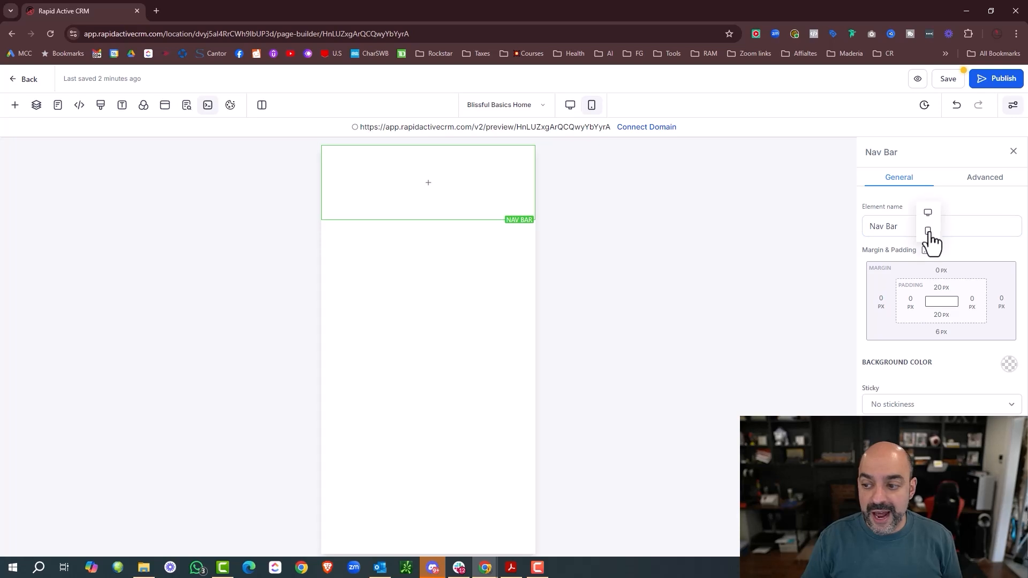
{"action": "left_click", "coordinate": [931, 224]}
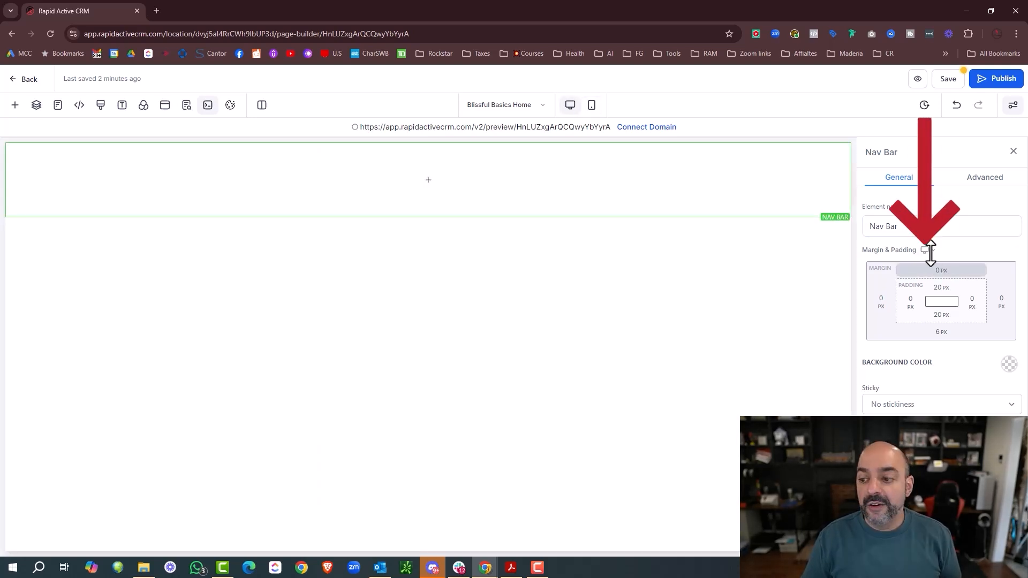
{"action": "left_click", "coordinate": [984, 182]}
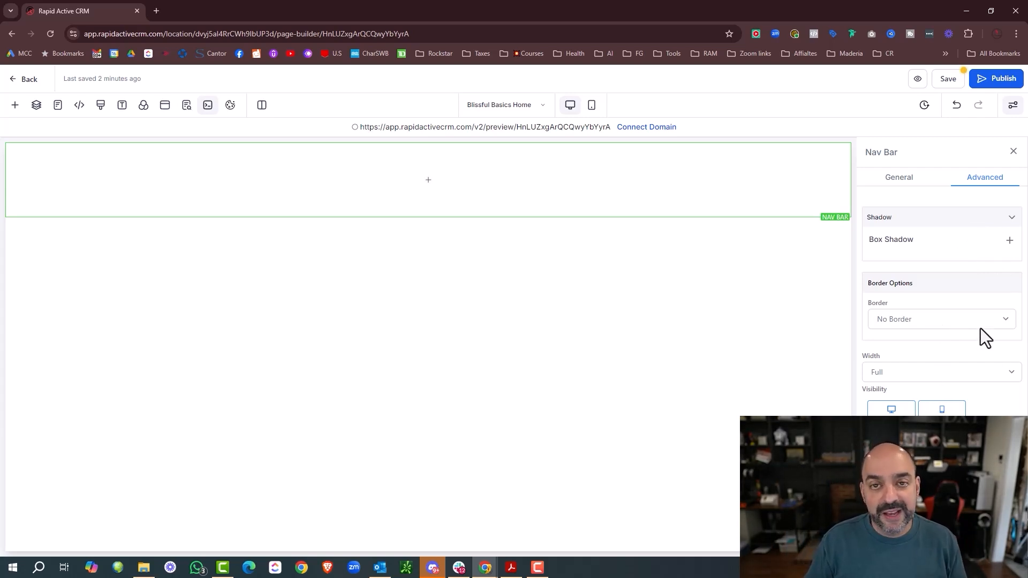
{"action": "left_click", "coordinate": [902, 182]}
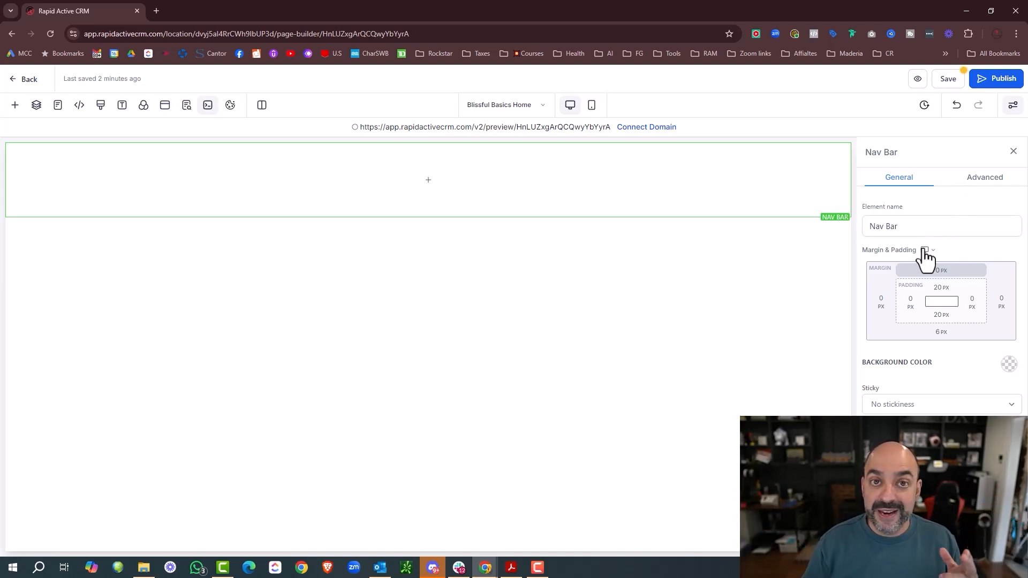
Step: Add a 2 Column row inside the Nav Bar section
{"action": "left_click", "coordinate": [16, 106]}
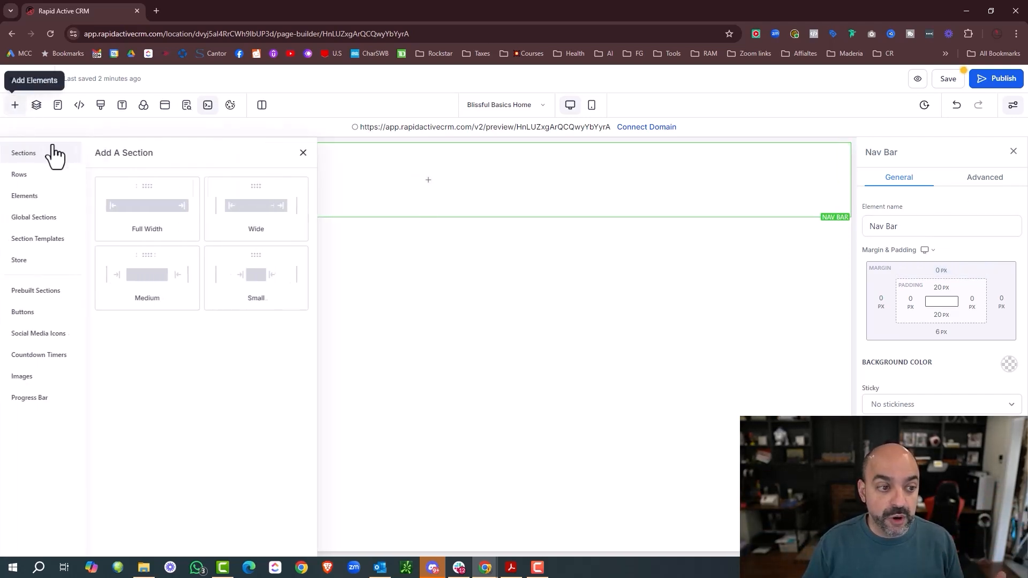
{"action": "left_click", "coordinate": [61, 187]}
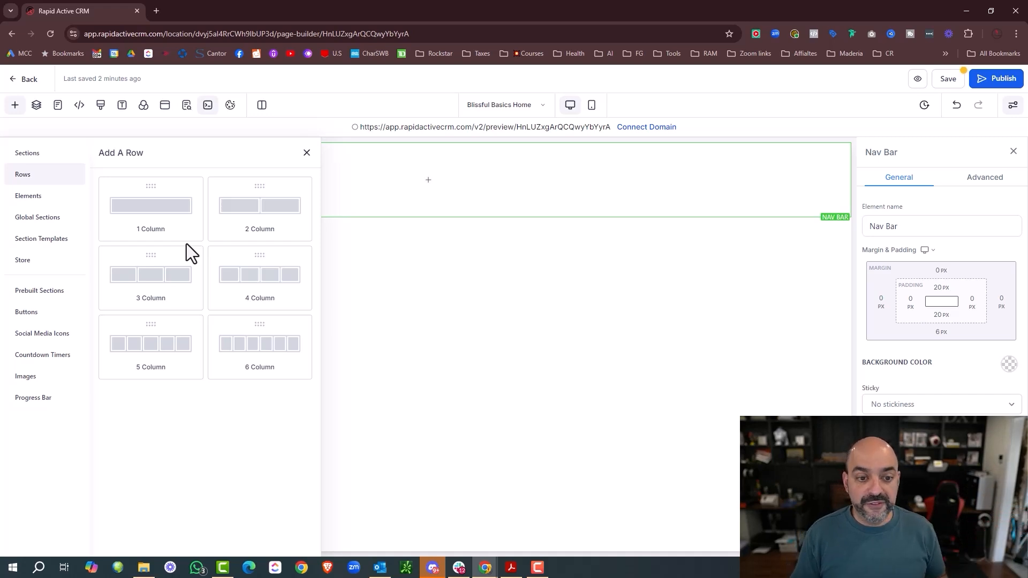
{"action": "left_click", "coordinate": [233, 222]}
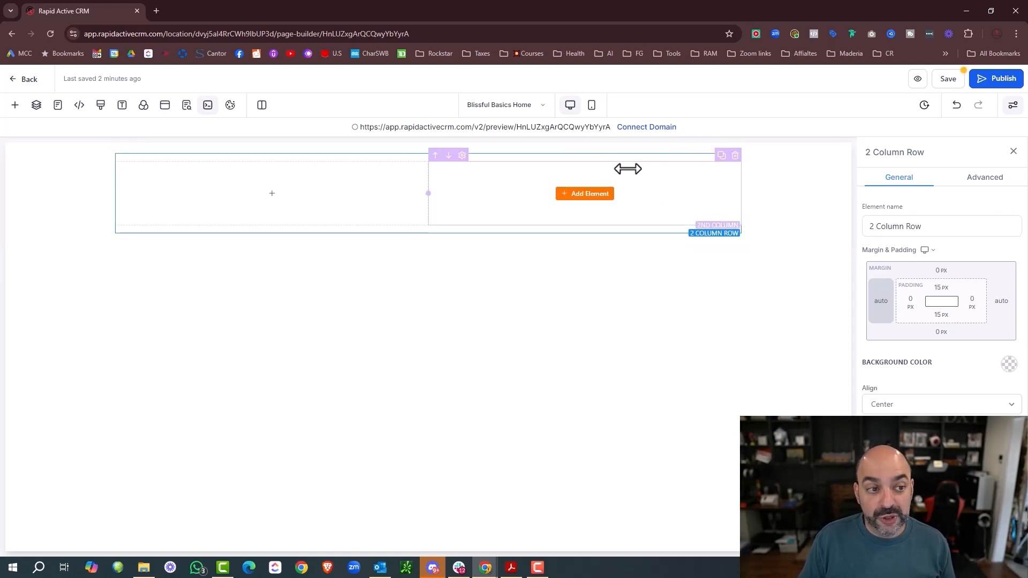
Step: Examine the page's layer hierarchy from the Nav Bar section through its row to the two columns, and close the layers
{"action": "left_click", "coordinate": [36, 105]}
{"action": "left_click", "coordinate": [10, 184]}
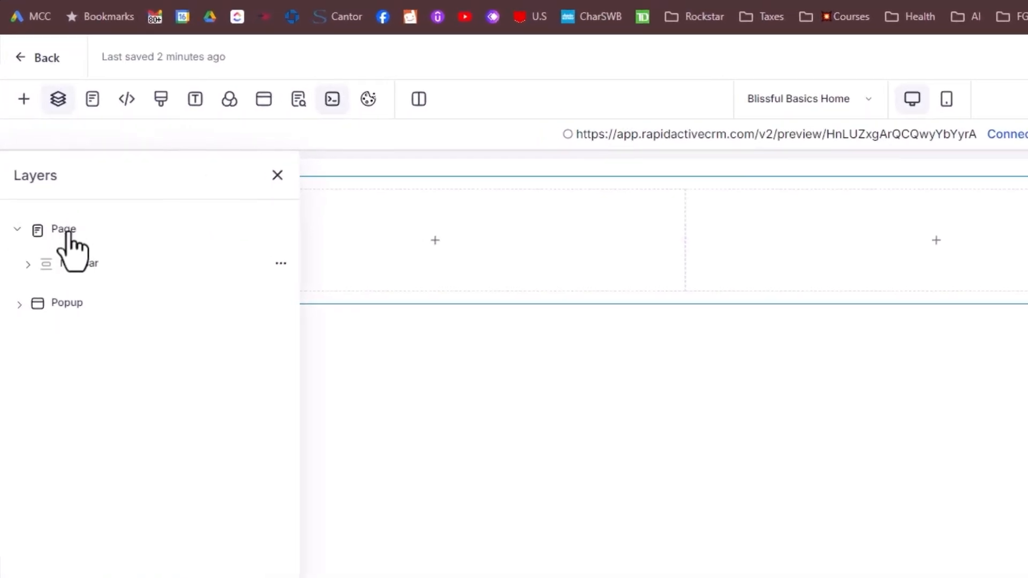
{"action": "left_click", "coordinate": [28, 264]}
{"action": "left_click", "coordinate": [38, 280]}
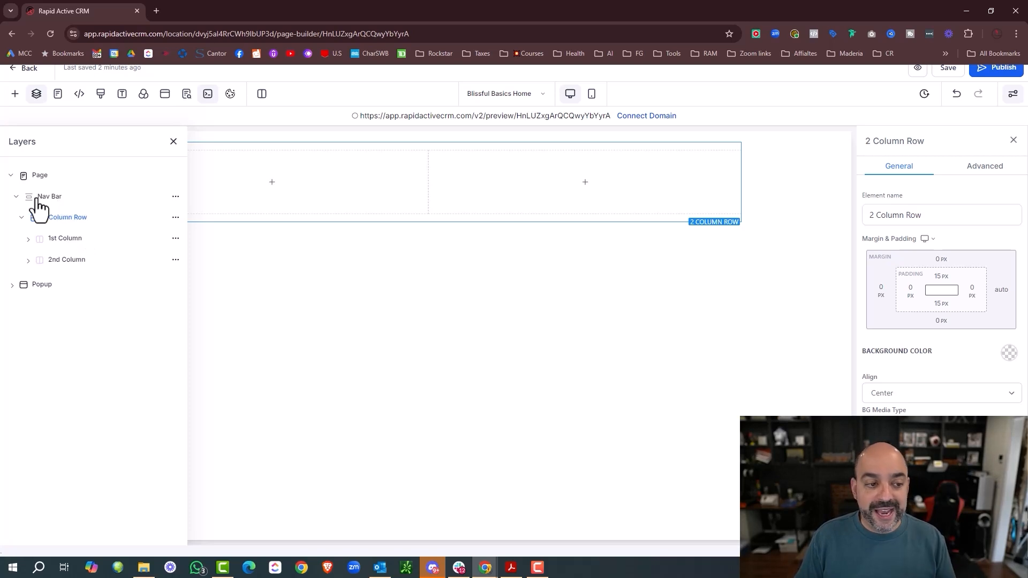
{"action": "left_click", "coordinate": [21, 217]}
{"action": "left_click", "coordinate": [16, 196]}
{"action": "left_click", "coordinate": [174, 142]}
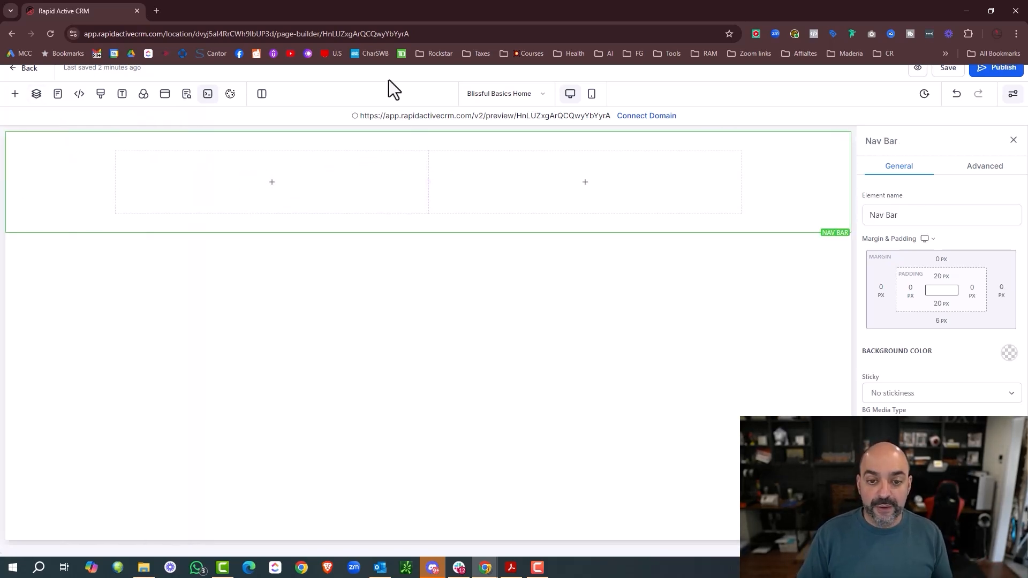
Step: Narrow the first column of the Nav Bar row to about a third of the row's width
{"action": "mouse_move", "coordinate": [428, 182]}
{"action": "left_mouse_down"}
{"action": "mouse_move", "coordinate": [332, 189]}
{"action": "mouse_move", "coordinate": [434, 185]}
{"action": "left_mouse_up"}
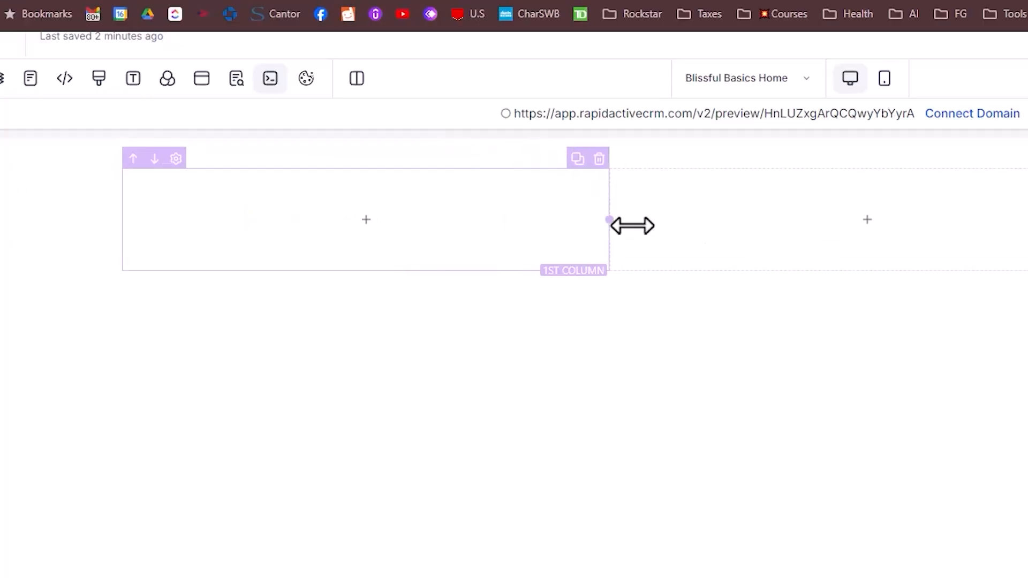
{"action": "left_click_drag", "start_coordinate": [632, 225], "coordinate": [453, 214]}
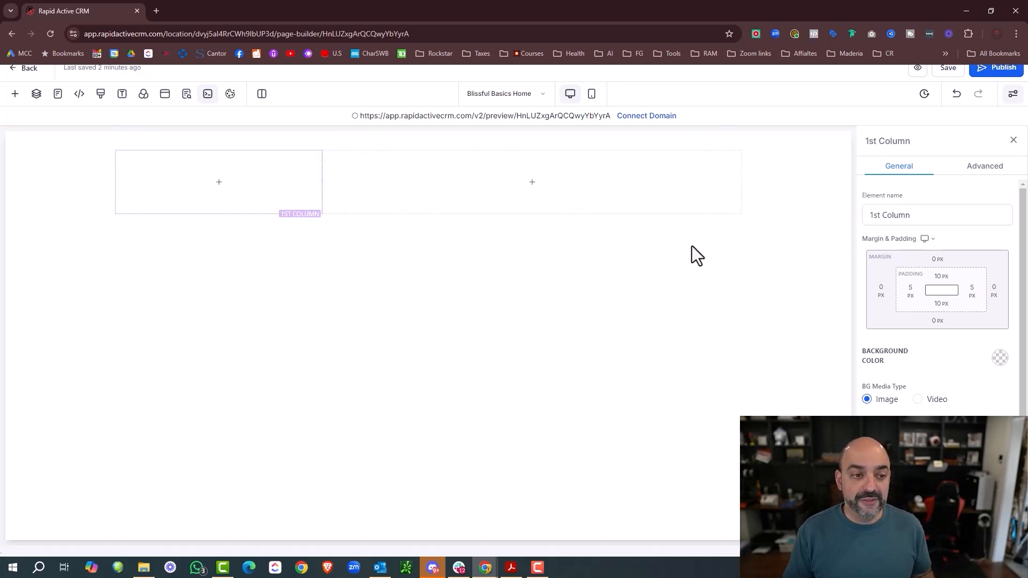
{"action": "left_click", "coordinate": [15, 95]}
{"action": "left_click", "coordinate": [305, 141]}
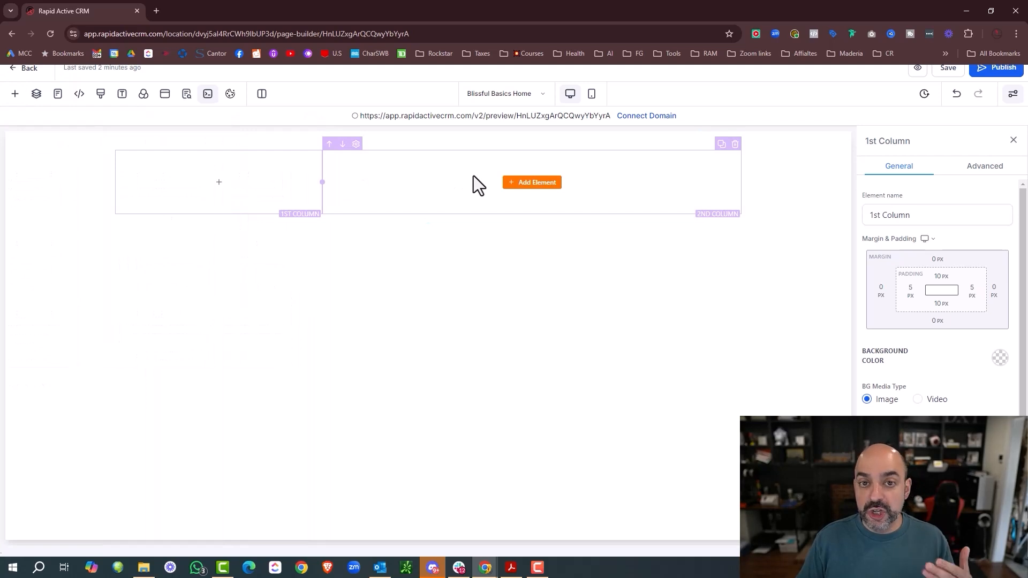
Step: Compare the settings of the 2 Column Row with those of the Nav Bar section by selecting each in turn
{"action": "left_click", "coordinate": [515, 143]}
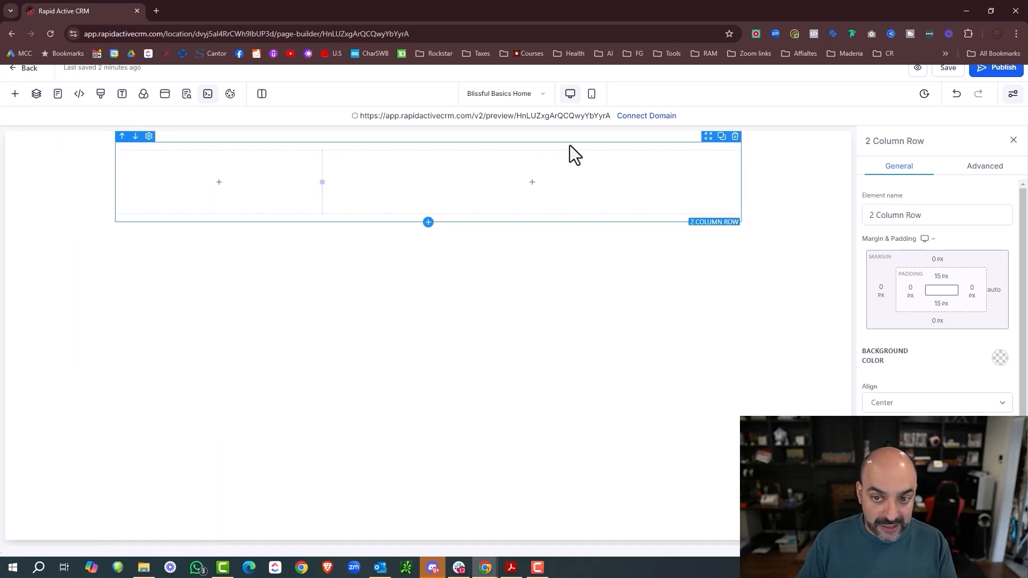
{"action": "left_click", "coordinate": [590, 135]}
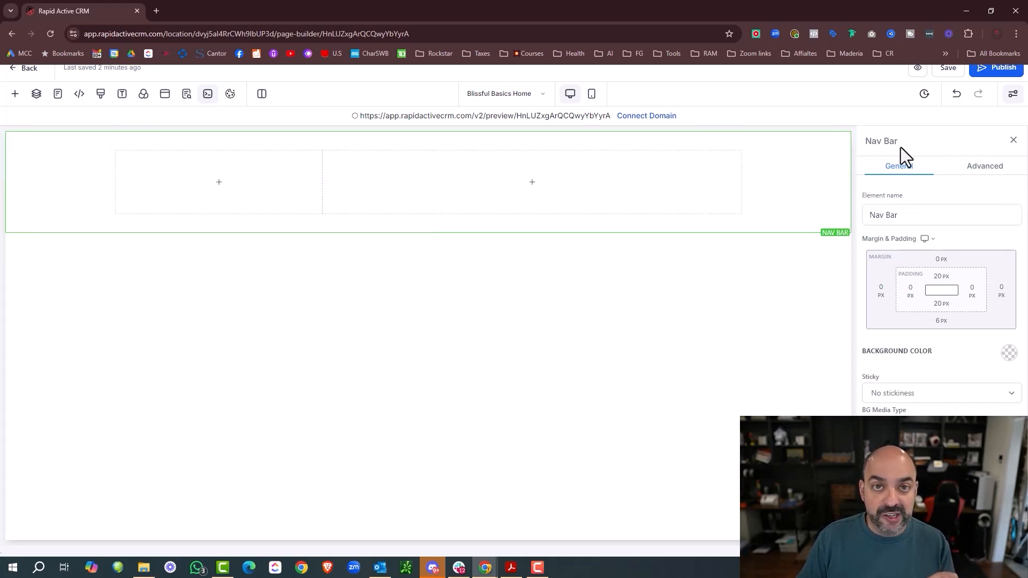
{"action": "left_click", "coordinate": [538, 146]}
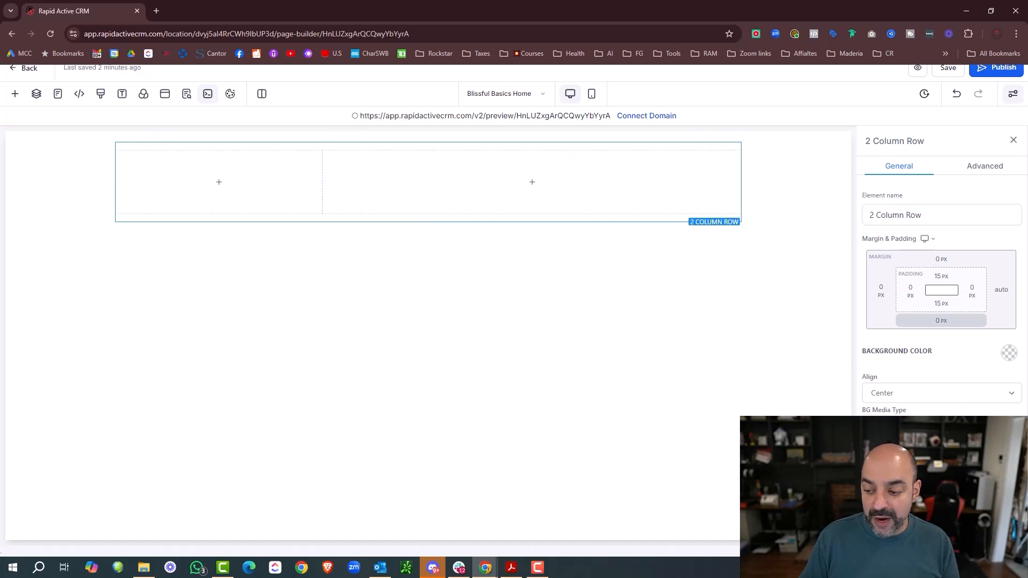
Step: Try narrowing the 2 Column Row, restore its original width, and check its Advanced settings
{"action": "left_click_drag", "start_coordinate": [742, 222], "coordinate": [560, 223]}
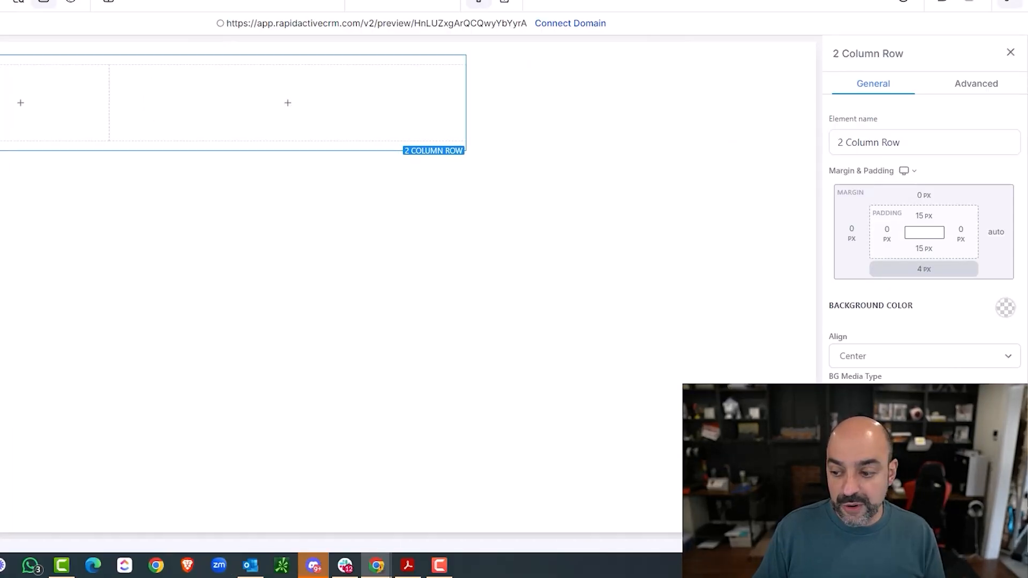
{"action": "left_click_drag", "start_coordinate": [466, 153], "coordinate": [684, 151]}
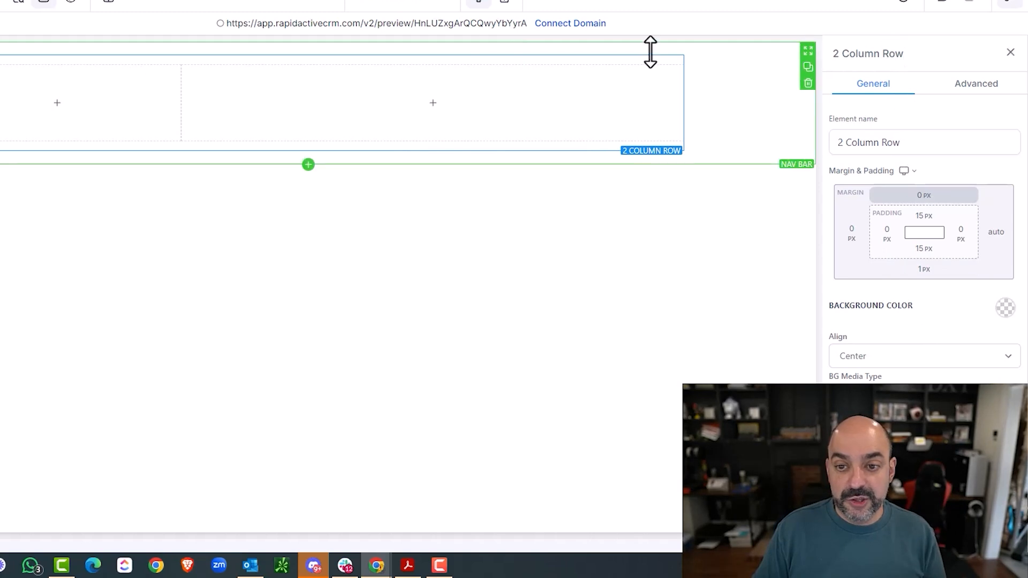
{"action": "left_click", "coordinate": [988, 99]}
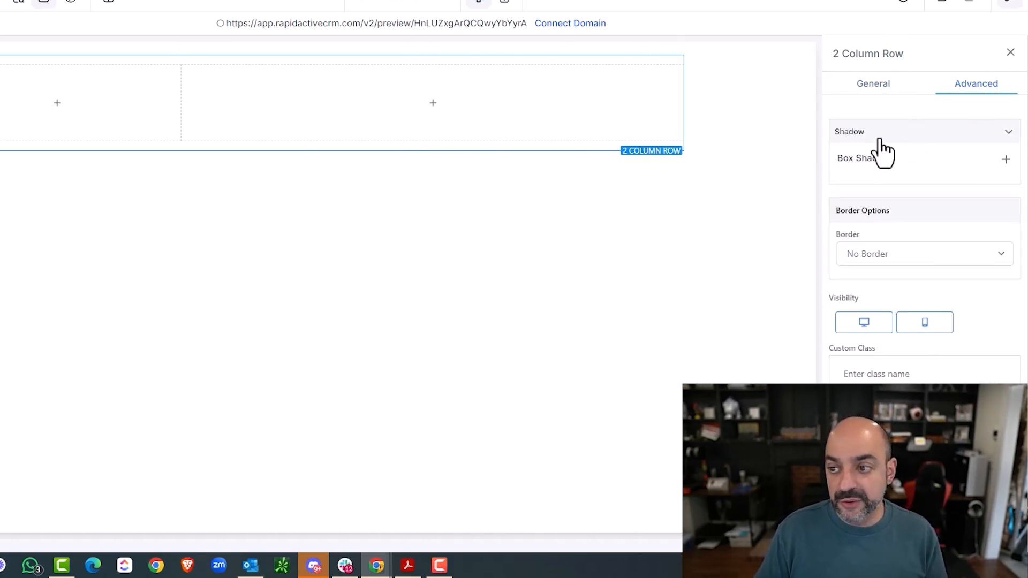
{"action": "left_click", "coordinate": [572, 56]}
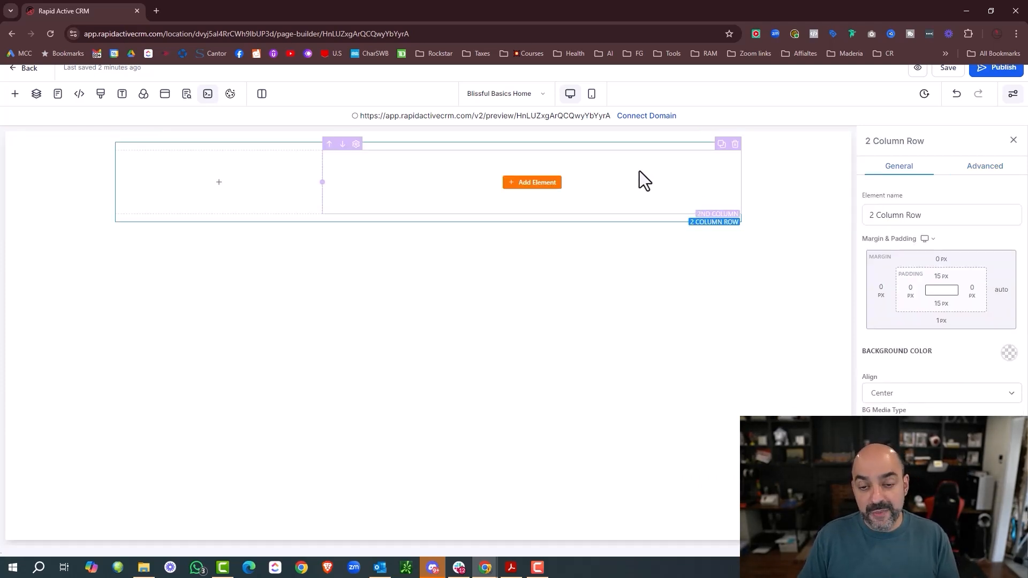
Step: Examine the elements available for the second column, from the text group through to the order elements
{"action": "left_click", "coordinate": [536, 182]}
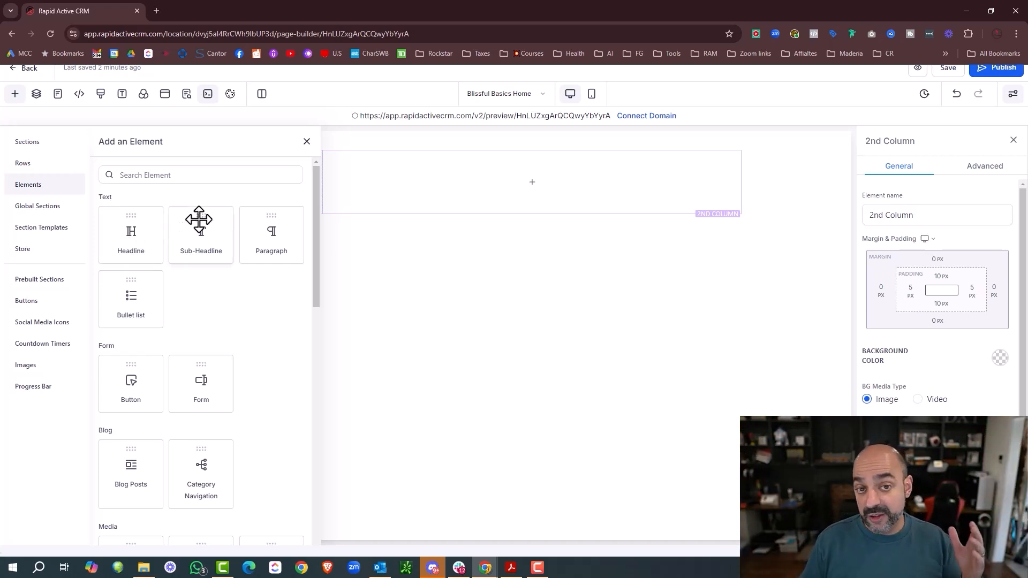
{"action": "scroll", "coordinate": [150, 306], "scroll_direction": "down", "scroll_amount": 1}
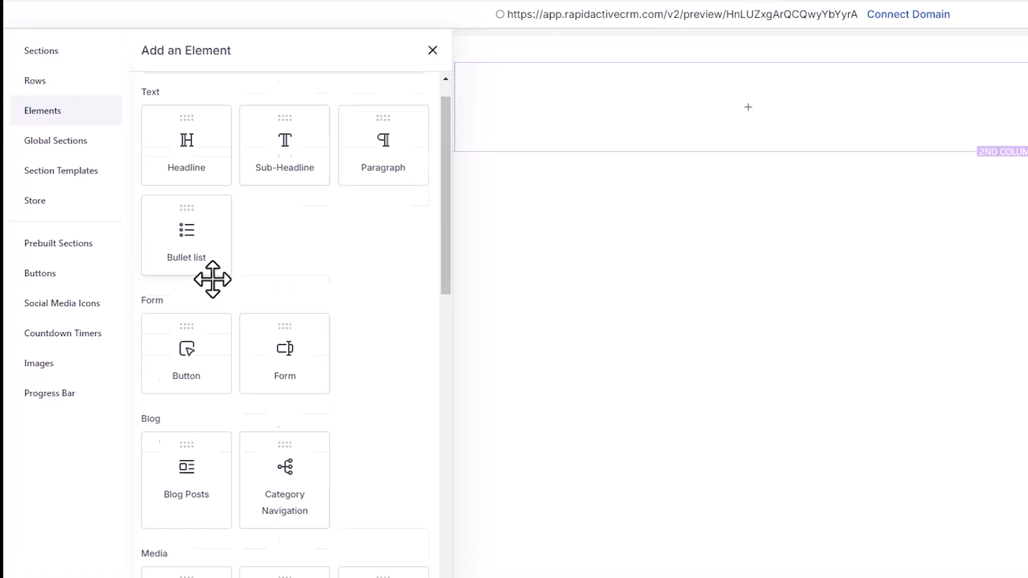
{"action": "scroll", "coordinate": [212, 279], "scroll_direction": "down", "scroll_amount": 2}
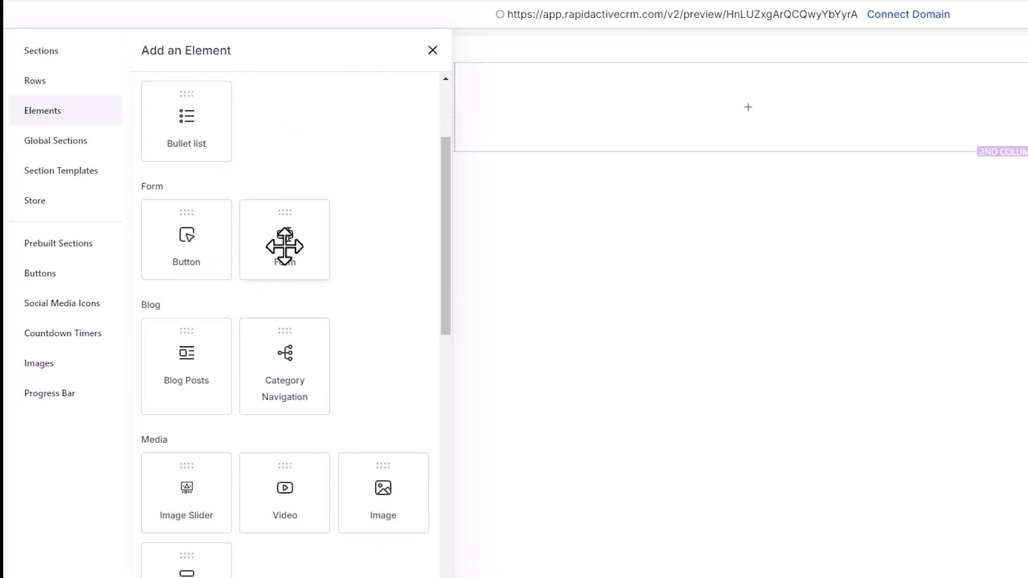
{"action": "scroll", "coordinate": [196, 359], "scroll_direction": "down", "scroll_amount": 1}
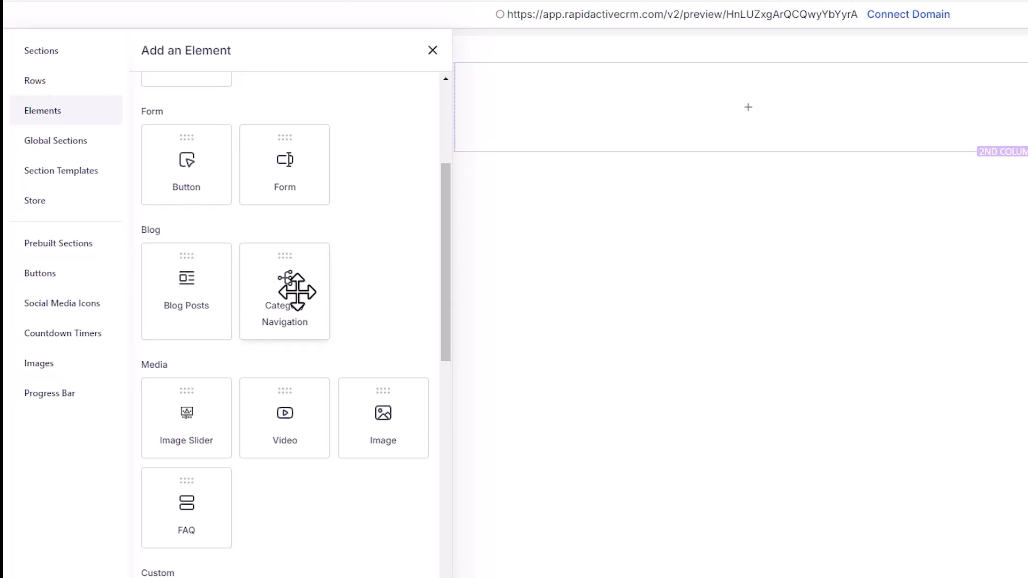
{"action": "scroll", "coordinate": [294, 287], "scroll_direction": "down", "scroll_amount": 3}
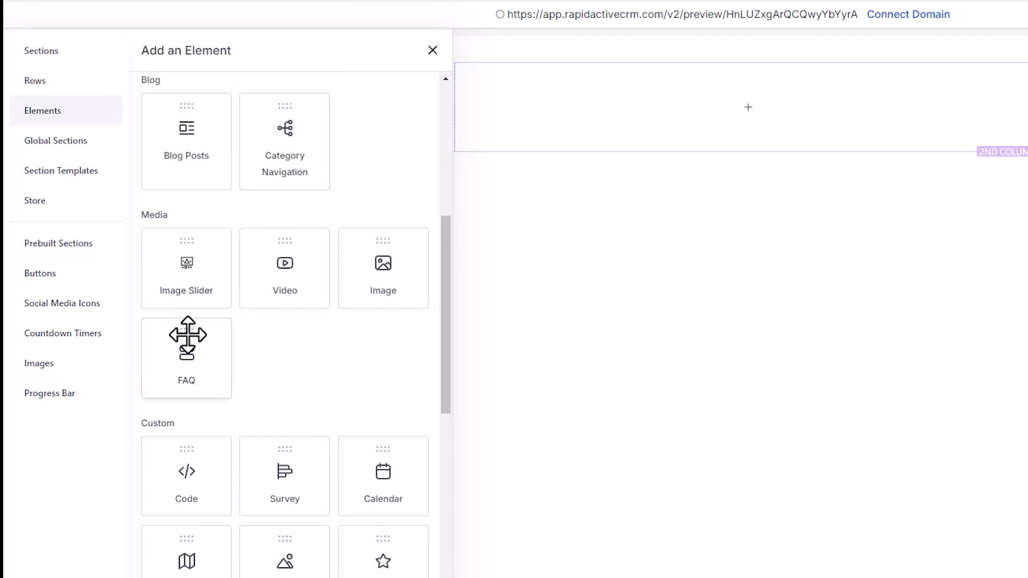
{"action": "scroll", "coordinate": [188, 335], "scroll_direction": "down", "scroll_amount": 3}
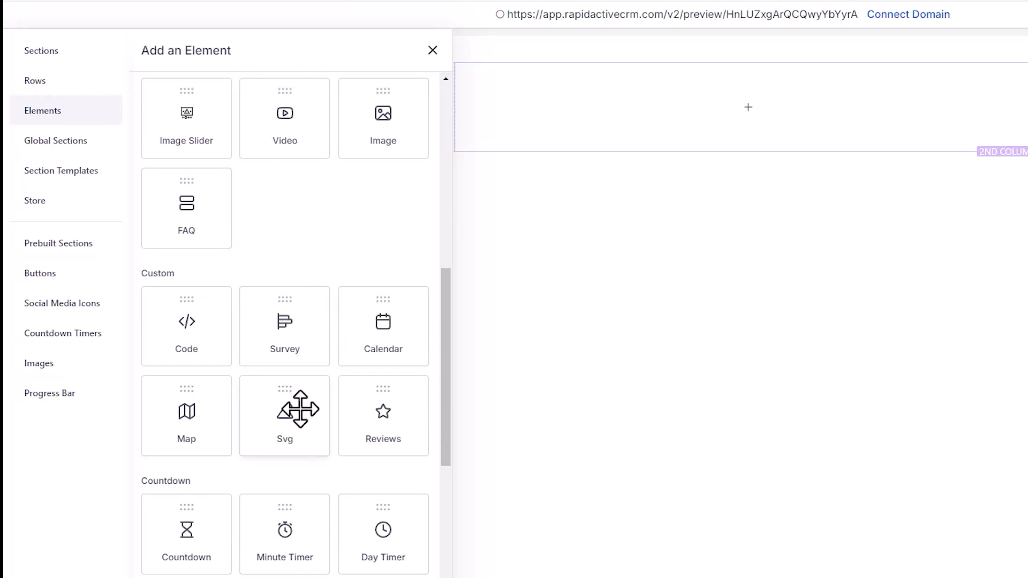
{"action": "scroll", "coordinate": [307, 406], "scroll_direction": "down", "scroll_amount": 2}
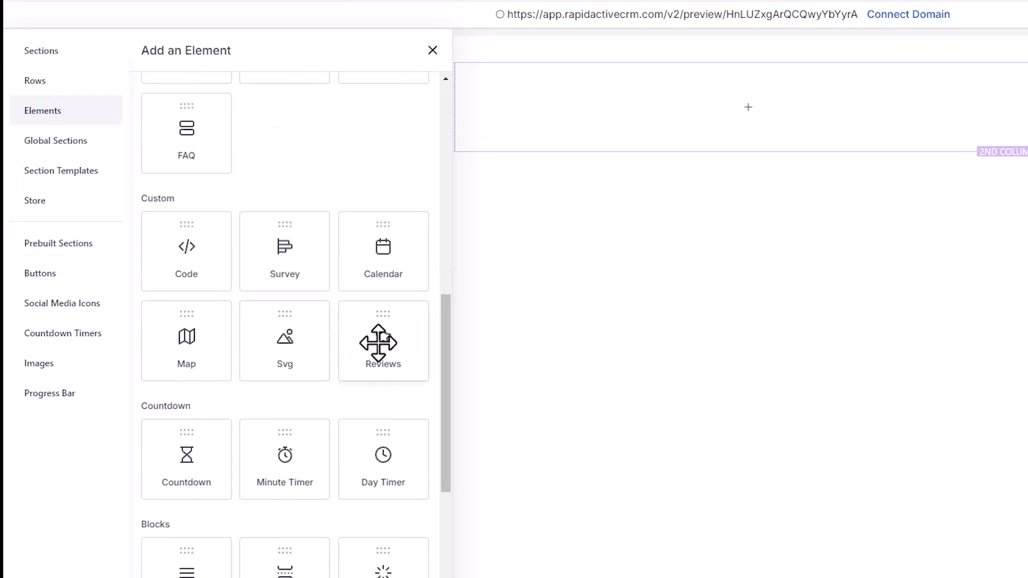
{"action": "scroll", "coordinate": [379, 347], "scroll_direction": "down", "scroll_amount": 2}
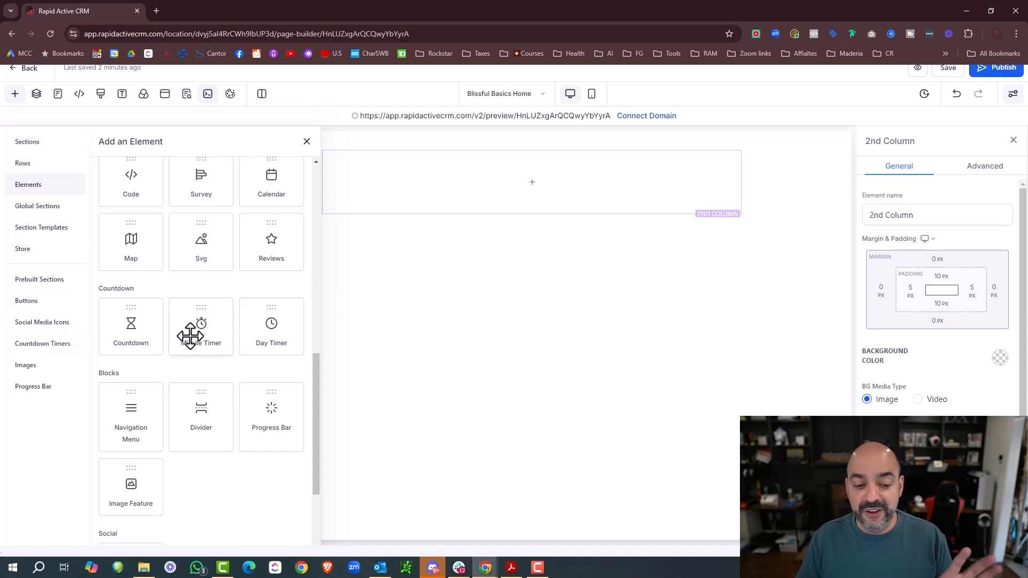
{"action": "scroll", "coordinate": [204, 366], "scroll_direction": "down", "scroll_amount": 2}
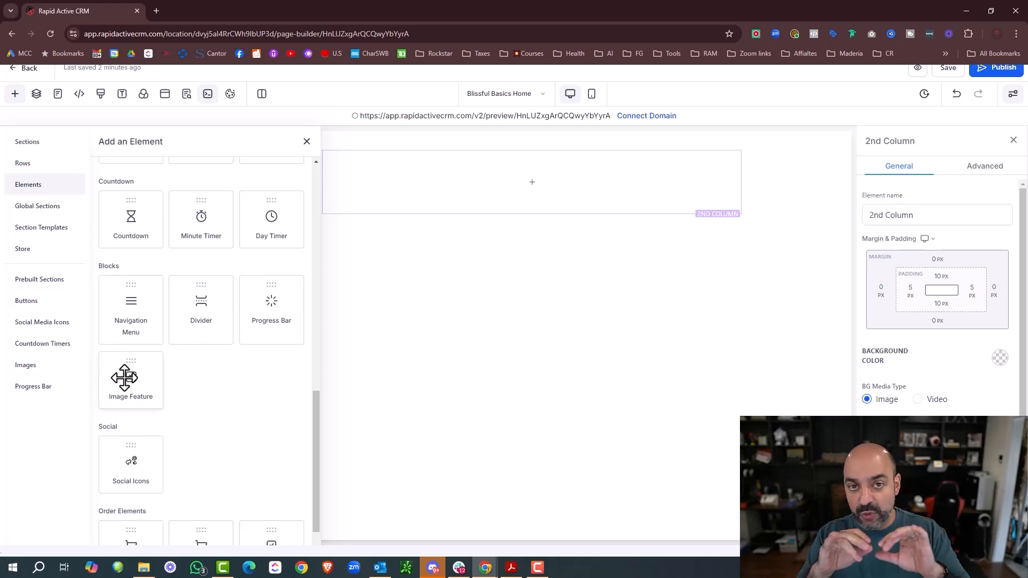
{"action": "scroll", "coordinate": [108, 395], "scroll_direction": "down", "scroll_amount": 1}
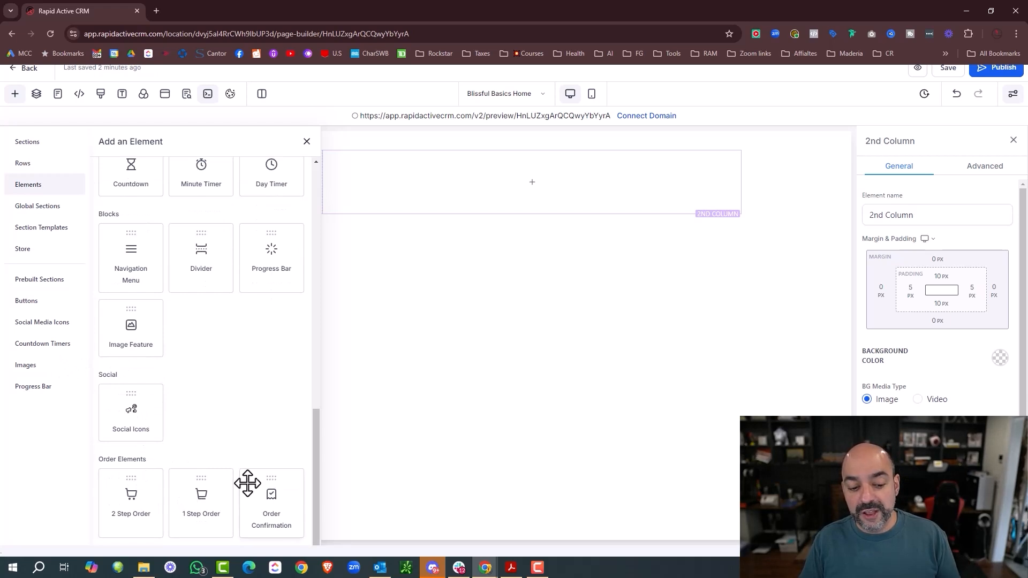
{"action": "scroll", "coordinate": [275, 379], "scroll_direction": "up", "scroll_amount": 4}
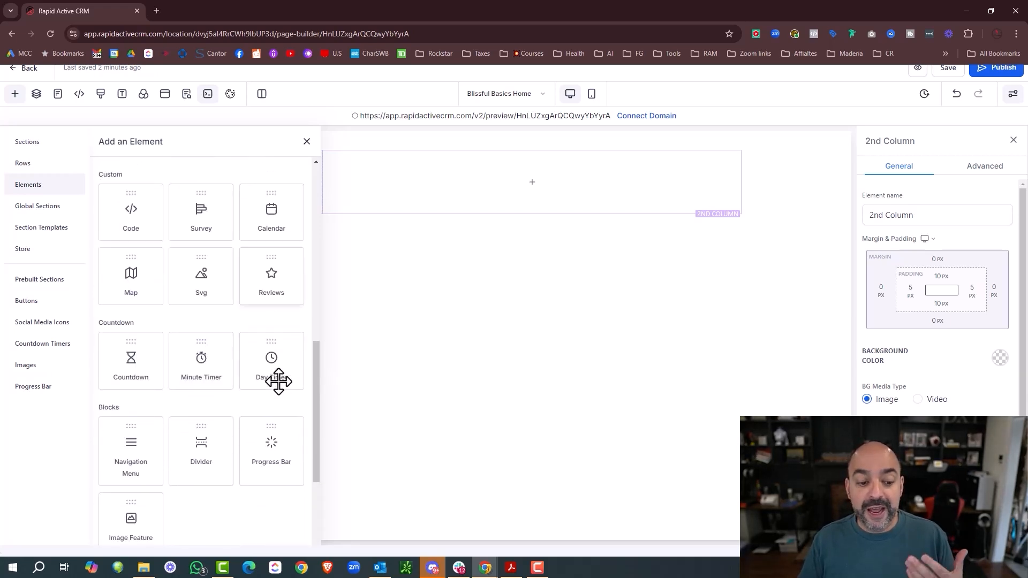
Step: Add a Navigation Menu element to the second column and delete the row's empty first column
{"action": "scroll", "coordinate": [276, 383], "scroll_direction": "down", "scroll_amount": 1}
{"action": "left_click_drag", "start_coordinate": [133, 420], "coordinate": [538, 181]}
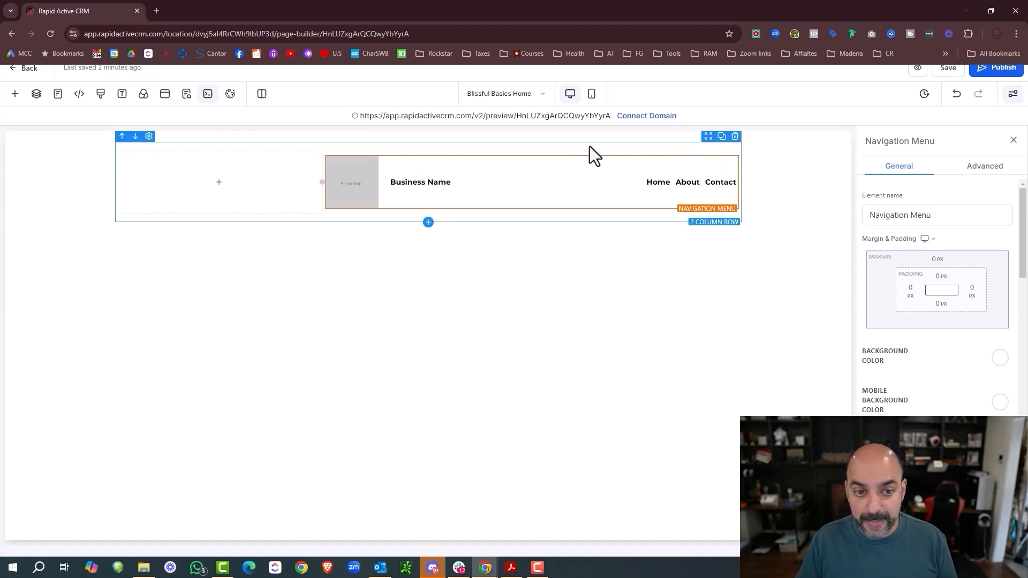
{"action": "left_click", "coordinate": [313, 148]}
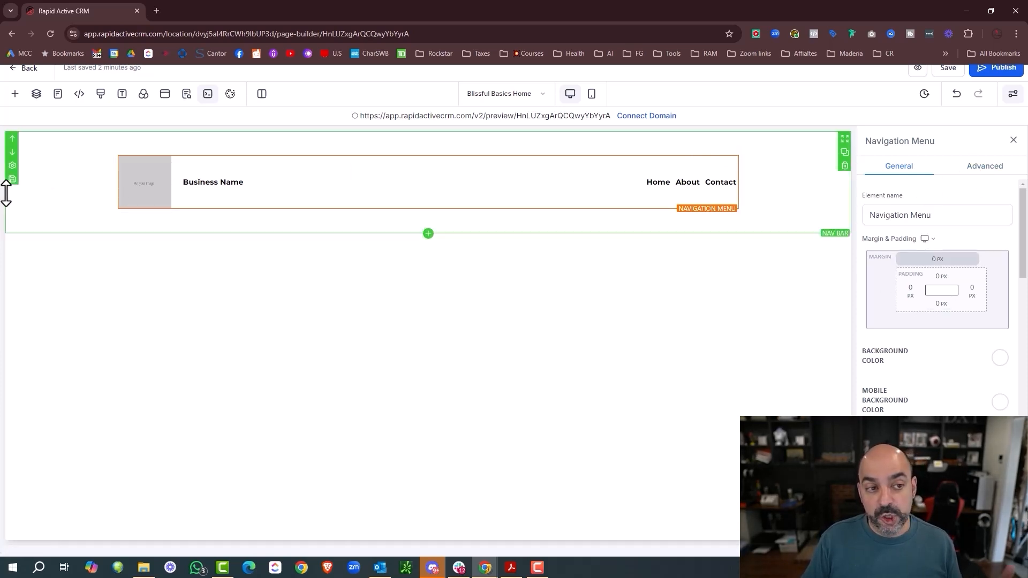
{"action": "left_click", "coordinate": [16, 99]}
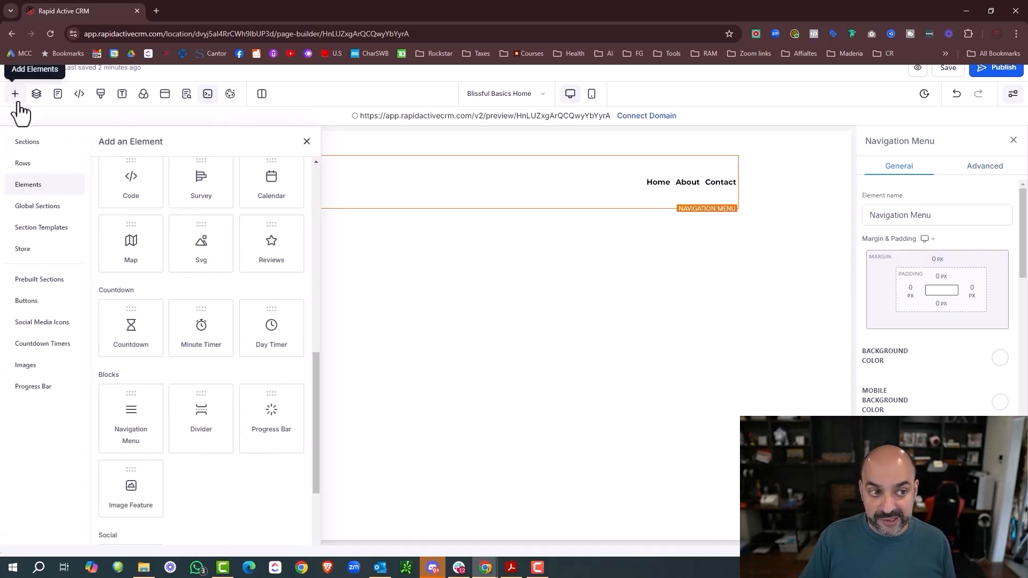
{"action": "left_click", "coordinate": [16, 99]}
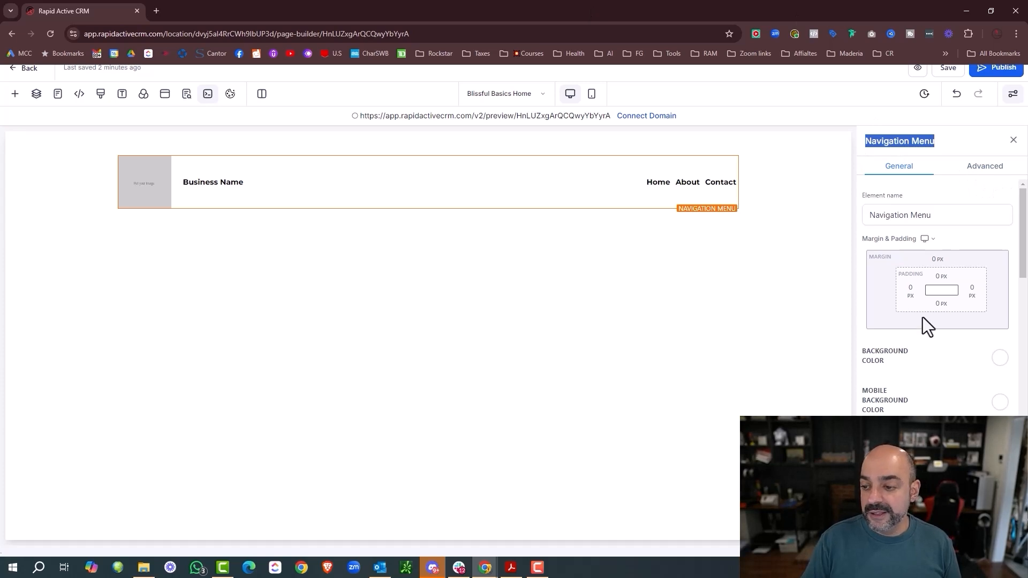
Step: Add a menu item titled "Service" to the Navigation Menu and place it between Home and About
{"action": "scroll", "coordinate": [934, 279], "scroll_direction": "down", "scroll_amount": 5}
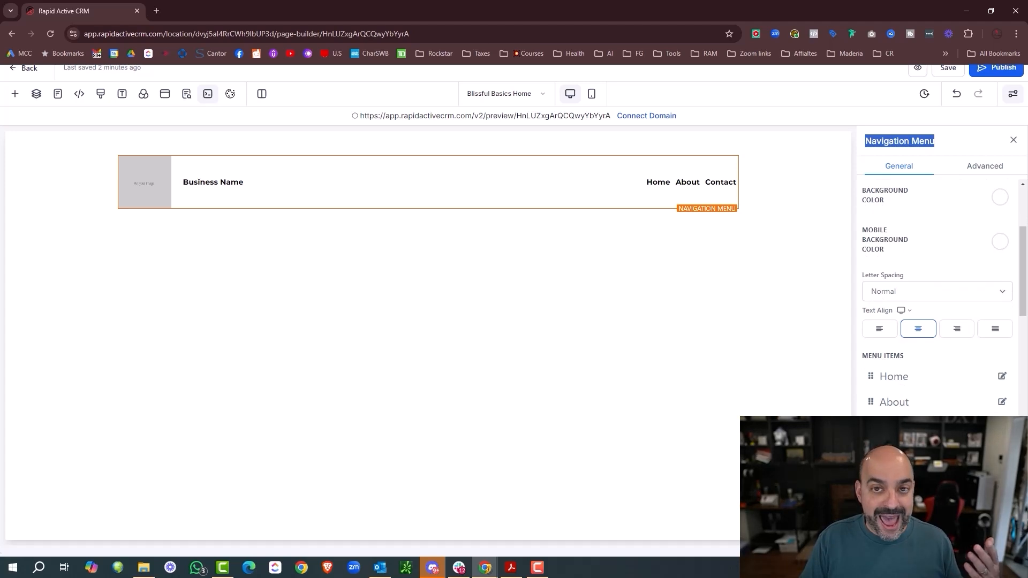
{"action": "left_click", "coordinate": [937, 456]}
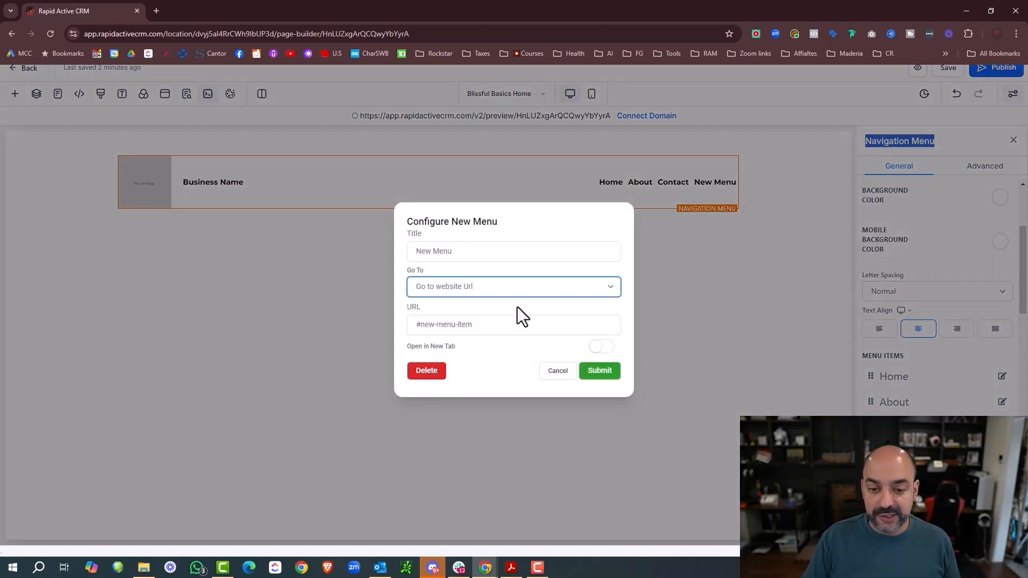
{"action": "left_click_drag", "start_coordinate": [489, 250], "coordinate": [371, 258]}
{"action": "type", "text": "S"}
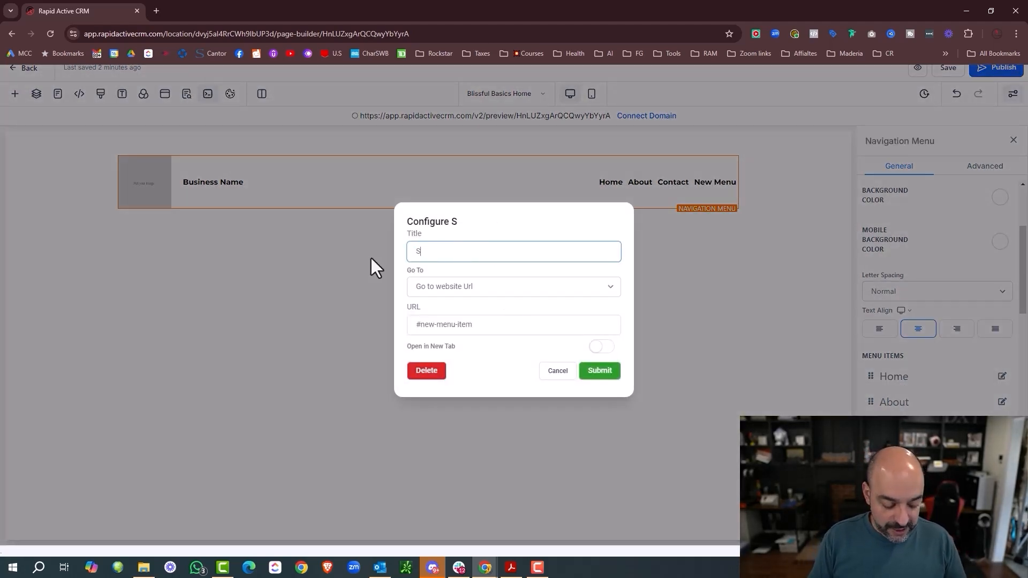
{"action": "type", "text": "ervice"}
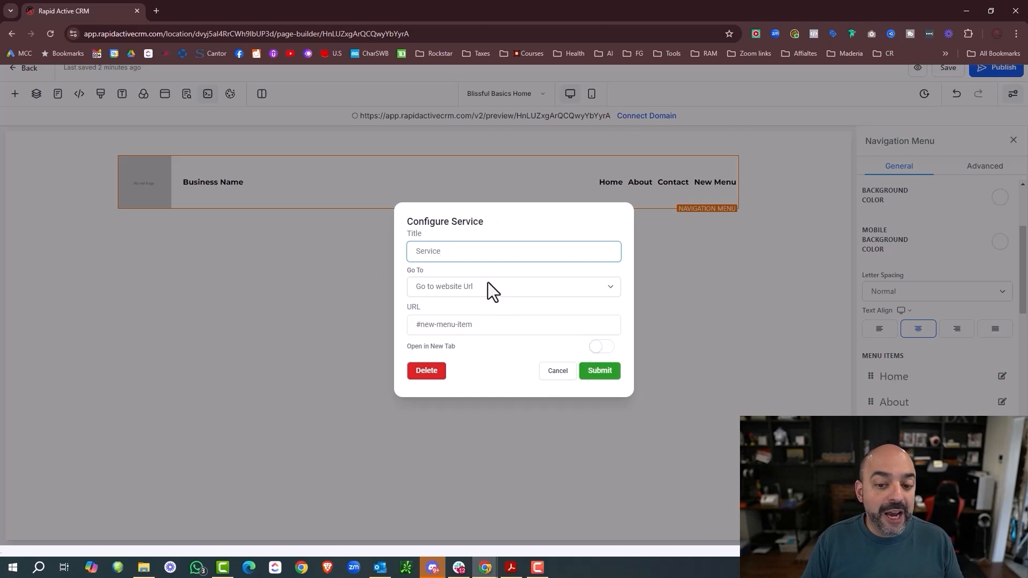
{"action": "left_click", "coordinate": [599, 371]}
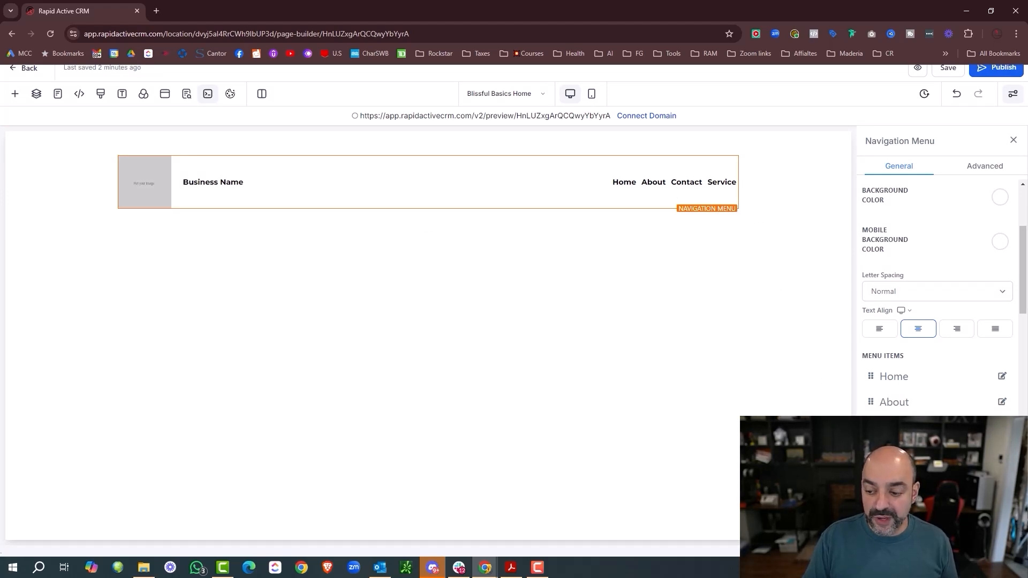
{"action": "left_click_drag", "start_coordinate": [871, 452], "coordinate": [870, 404]}
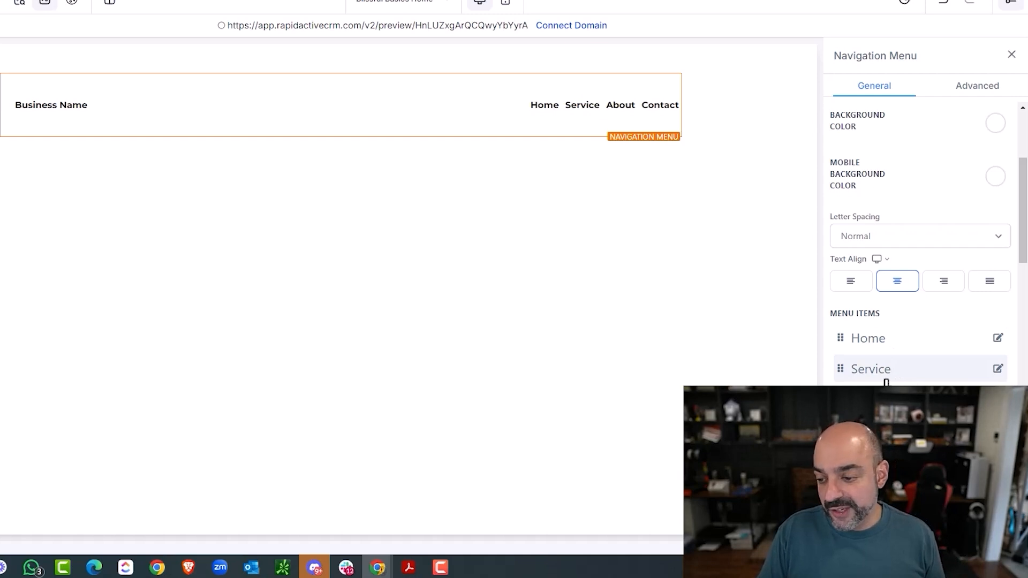
Step: Retitle the Service menu item as "Services"
{"action": "left_click", "coordinate": [998, 370]}
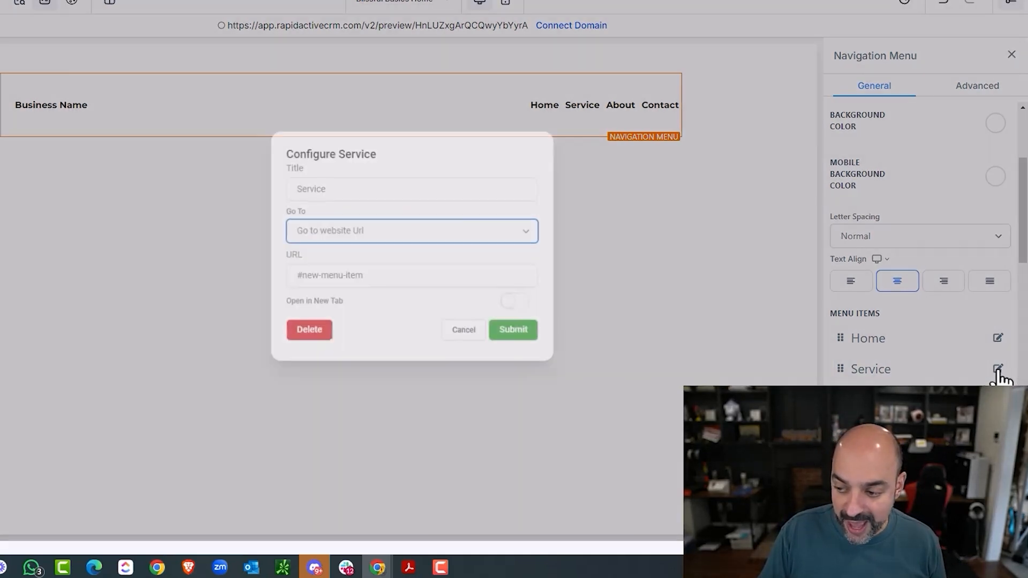
{"action": "left_click", "coordinate": [348, 188]}
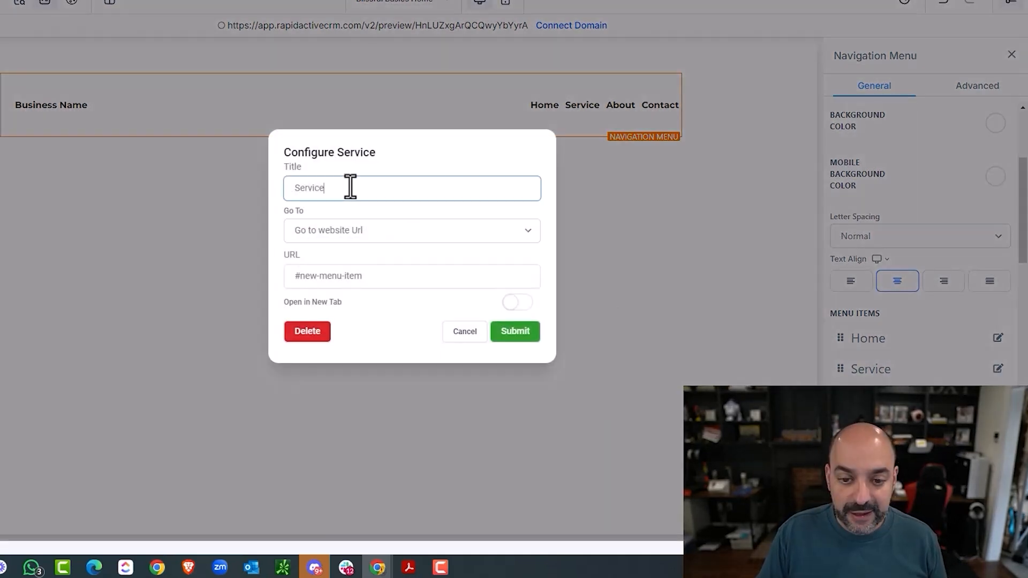
{"action": "left_click", "coordinate": [513, 331]}
Step: Delete the Team sub-item under About from the Navigation Menu's items
{"action": "scroll", "coordinate": [940, 356], "scroll_direction": "down", "scroll_amount": 3}
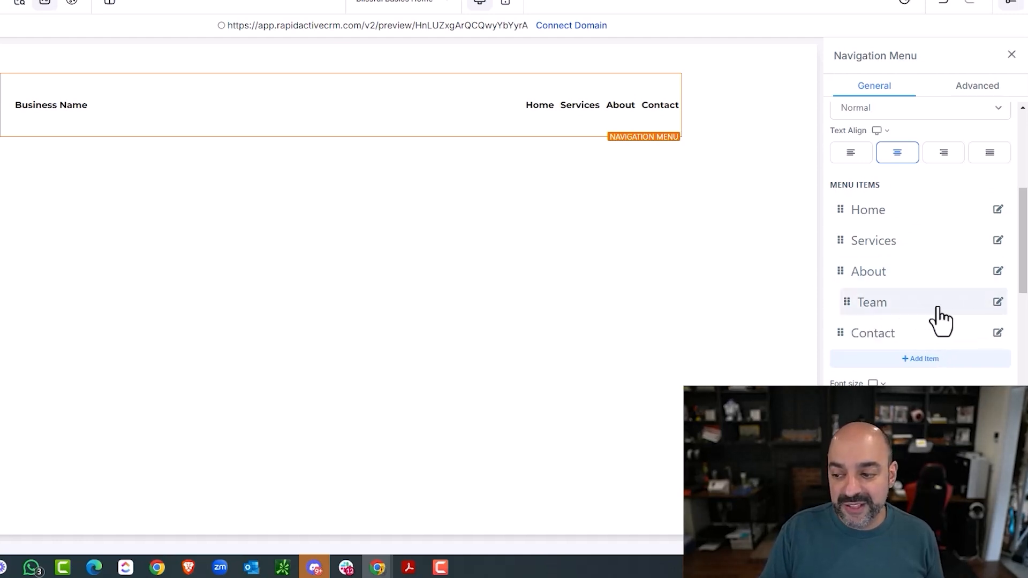
{"action": "left_click", "coordinate": [997, 302]}
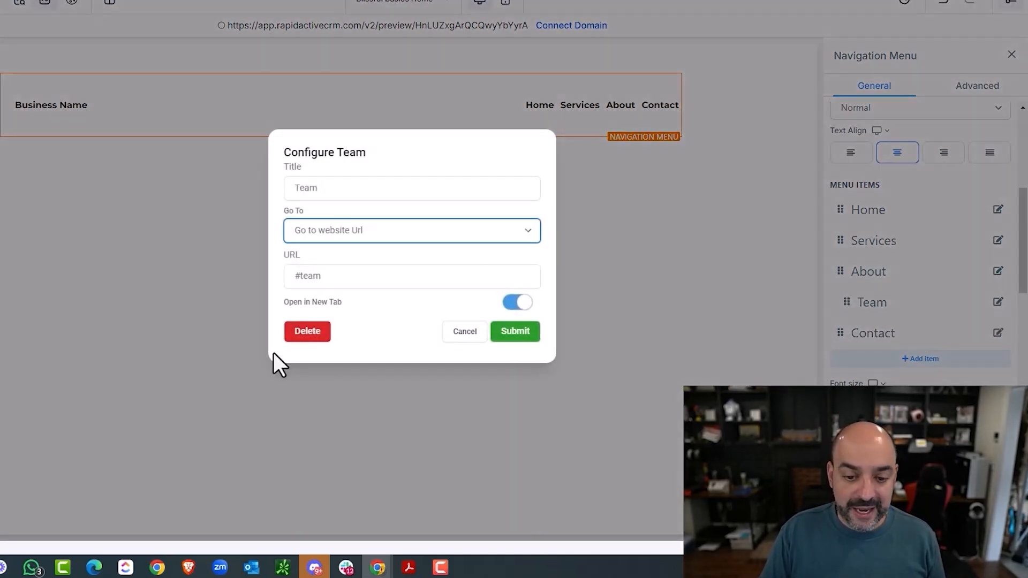
{"action": "left_click", "coordinate": [303, 336]}
{"action": "left_click", "coordinate": [460, 27]}
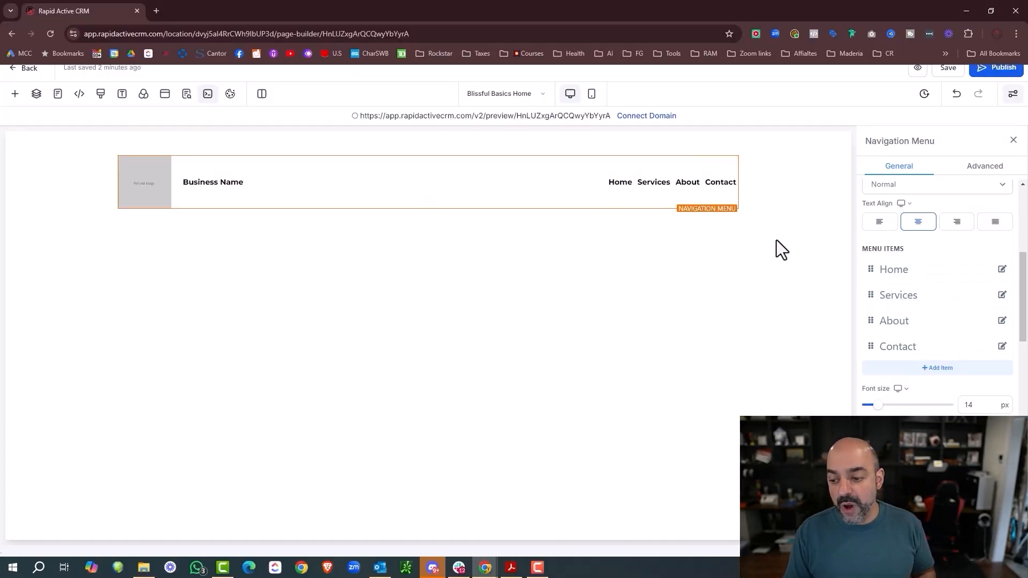
Step: Copy the link of the logo image logo (1).png from the first Relocated Item folder in media storage
{"action": "scroll", "coordinate": [910, 294], "scroll_direction": "down", "scroll_amount": 5}
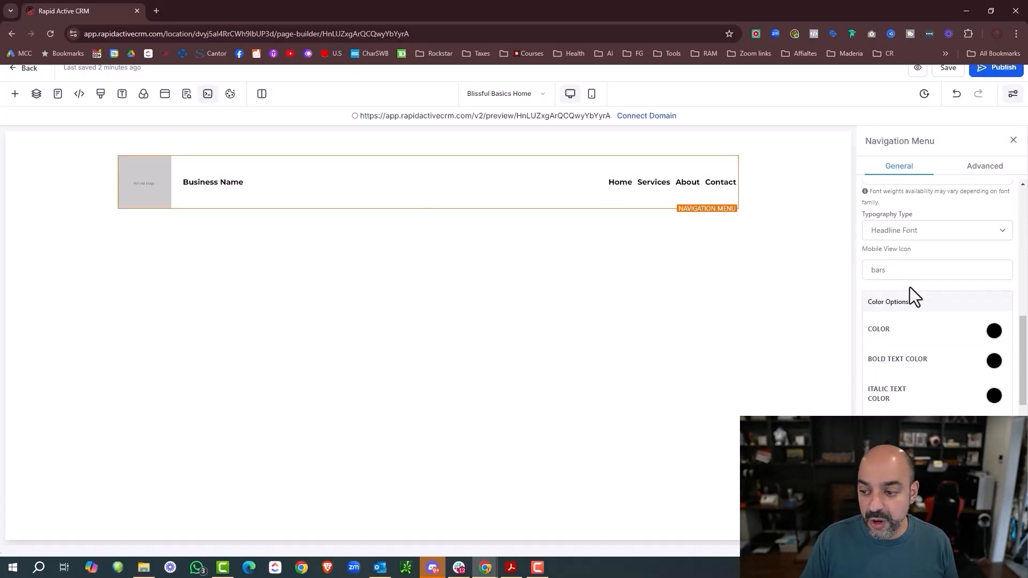
{"action": "scroll", "coordinate": [910, 288], "scroll_direction": "up", "scroll_amount": 3}
{"action": "scroll", "coordinate": [910, 287], "scroll_direction": "up", "scroll_amount": 5}
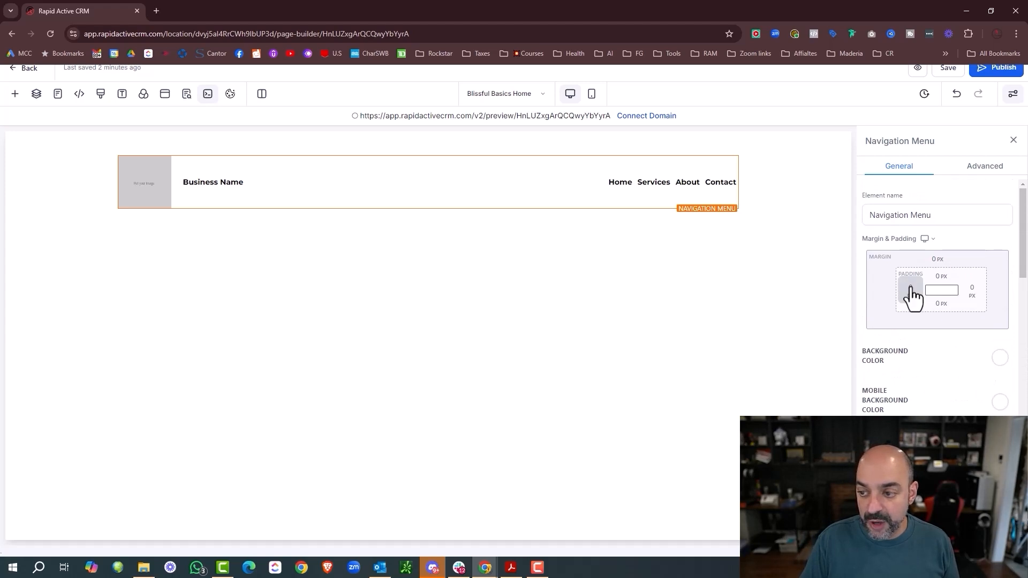
{"action": "scroll", "coordinate": [910, 287], "scroll_direction": "down", "scroll_amount": 3}
{"action": "scroll", "coordinate": [910, 288], "scroll_direction": "down", "scroll_amount": 8}
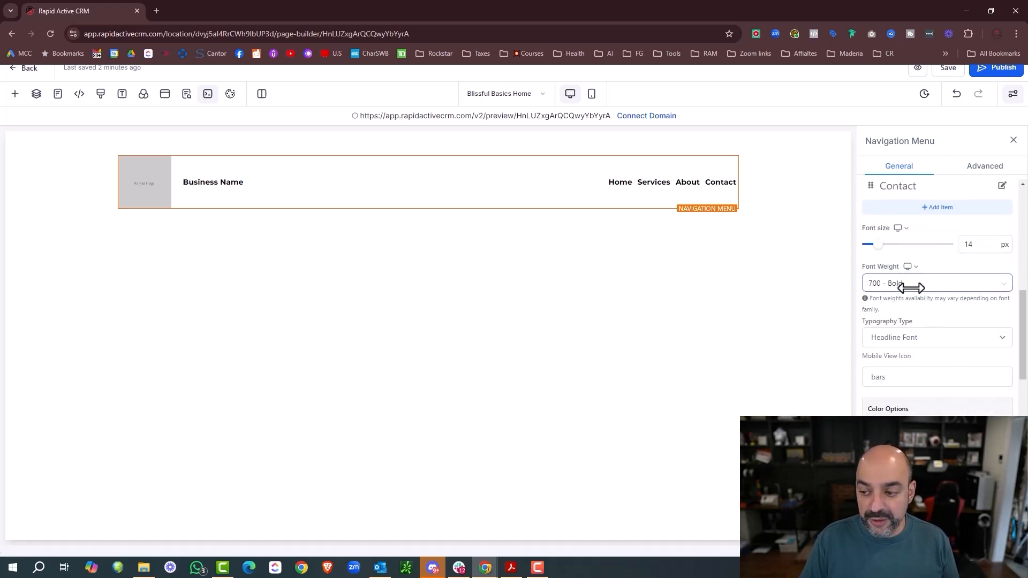
{"action": "scroll", "coordinate": [910, 290], "scroll_direction": "down", "scroll_amount": 10}
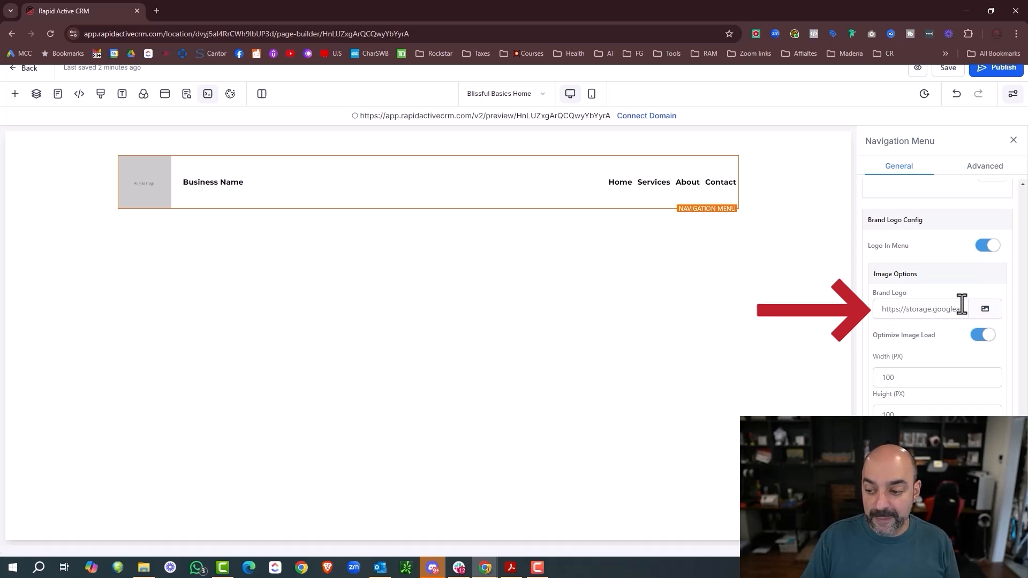
{"action": "left_click", "coordinate": [985, 309]}
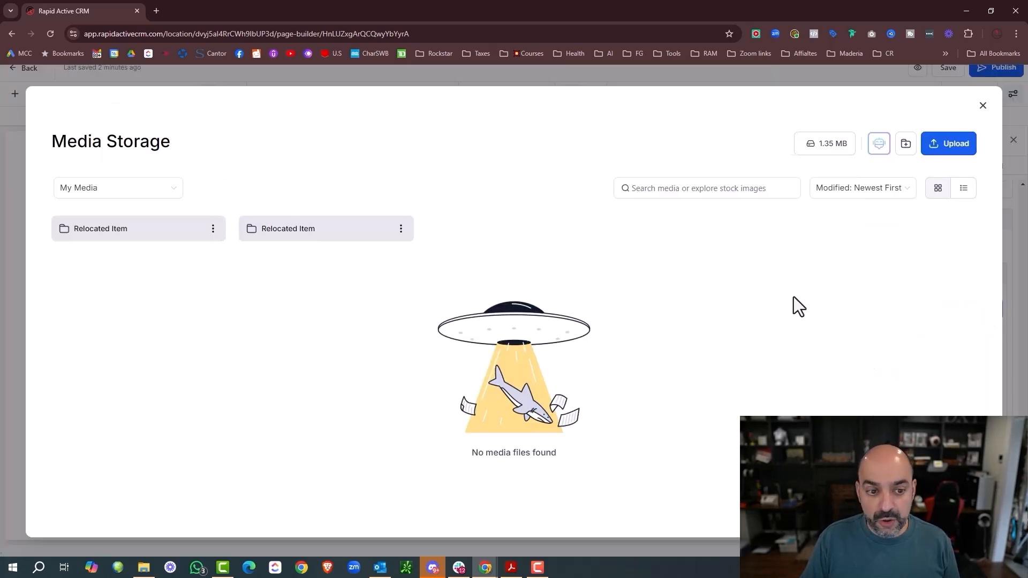
{"action": "left_click", "coordinate": [126, 230]}
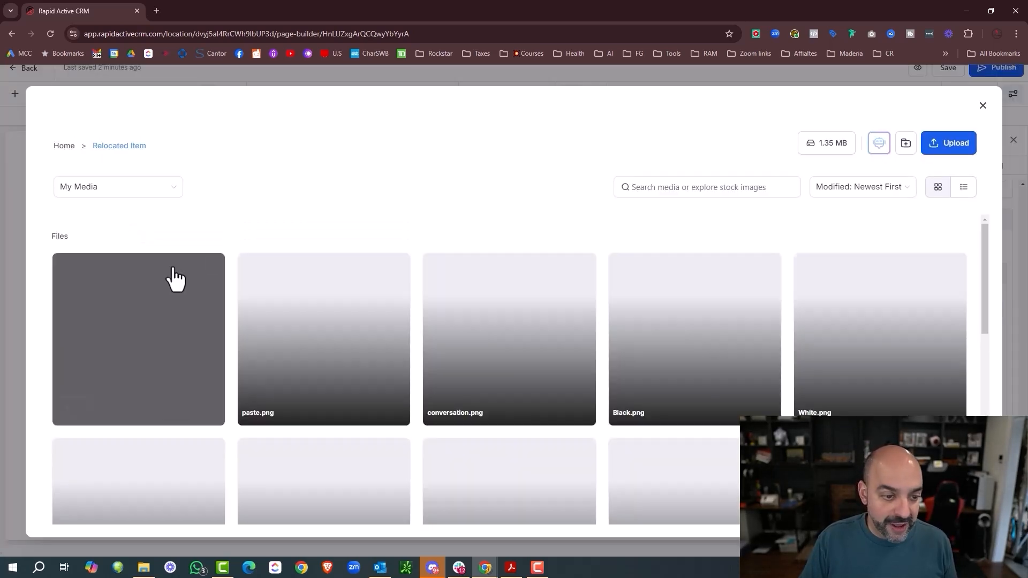
{"action": "scroll", "coordinate": [171, 280], "scroll_direction": "down", "scroll_amount": 3}
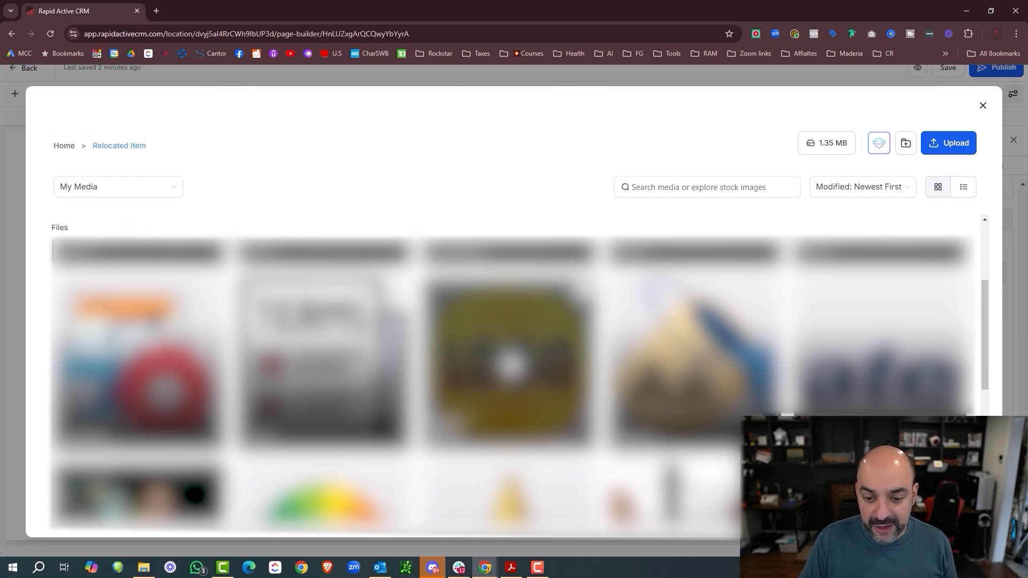
{"action": "double_click", "coordinate": [515, 368]}
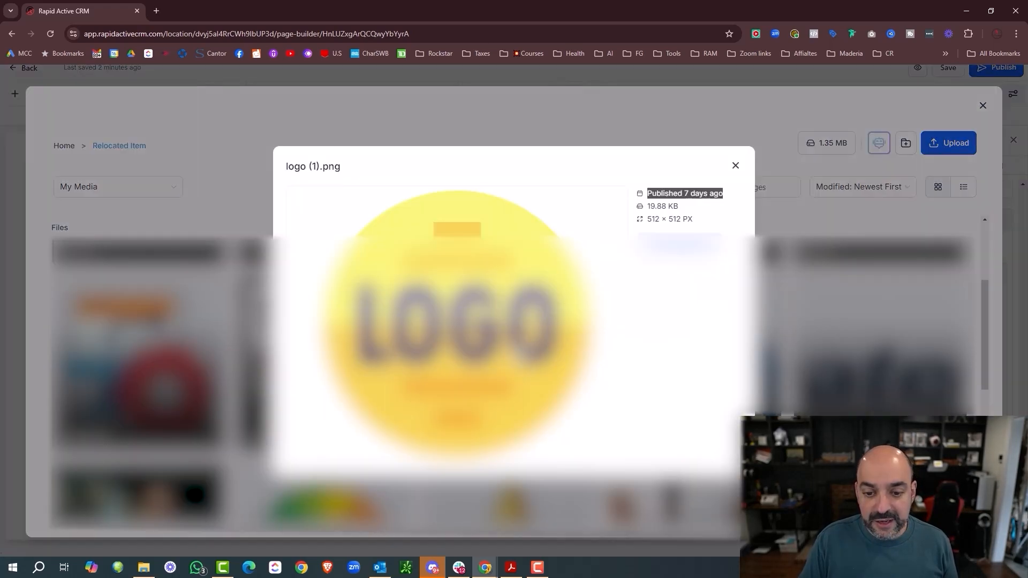
{"action": "left_click", "coordinate": [735, 165]}
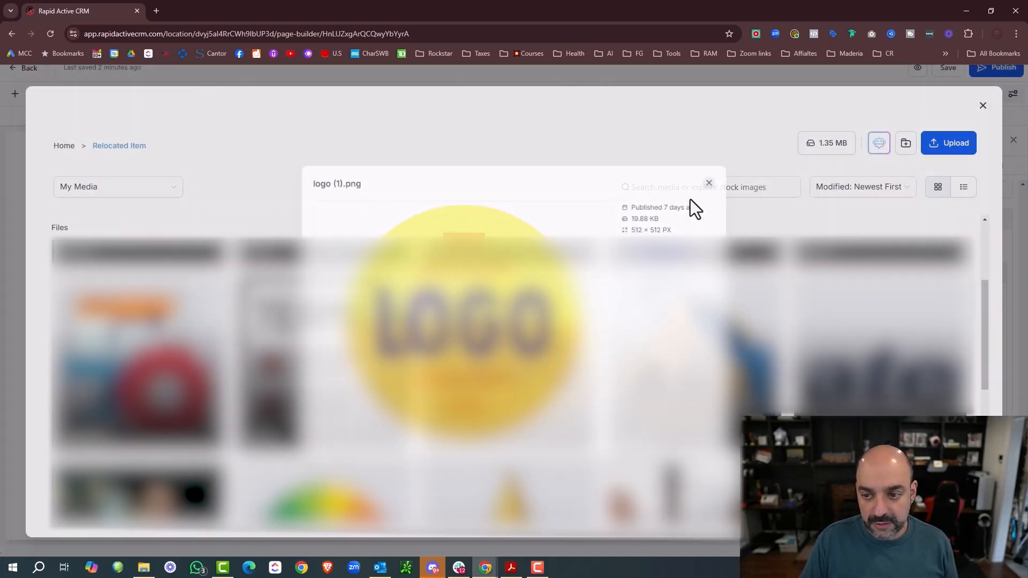
{"action": "left_click", "coordinate": [583, 296]}
{"action": "left_click", "coordinate": [587, 322]}
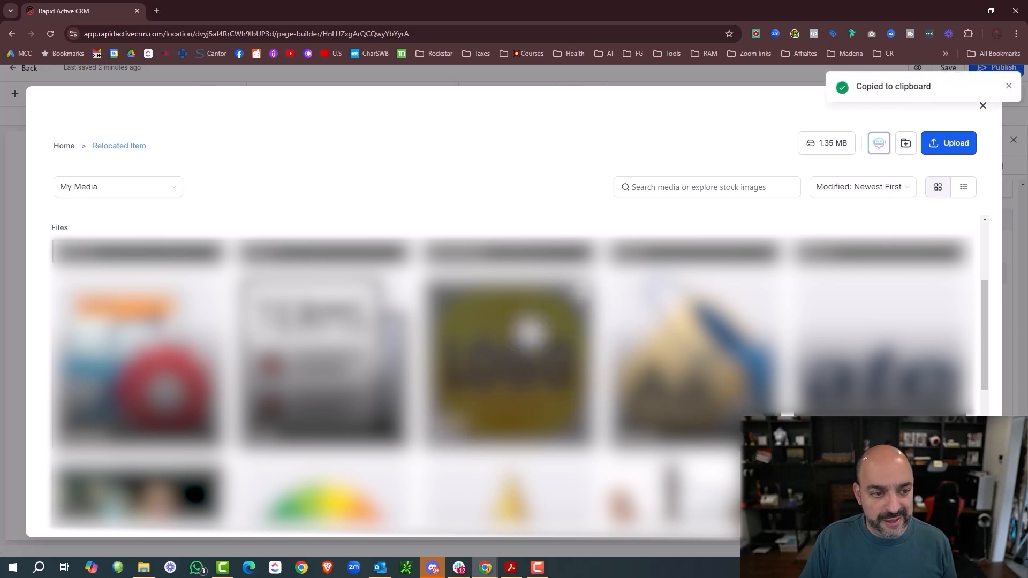
{"action": "left_click", "coordinate": [1007, 86]}
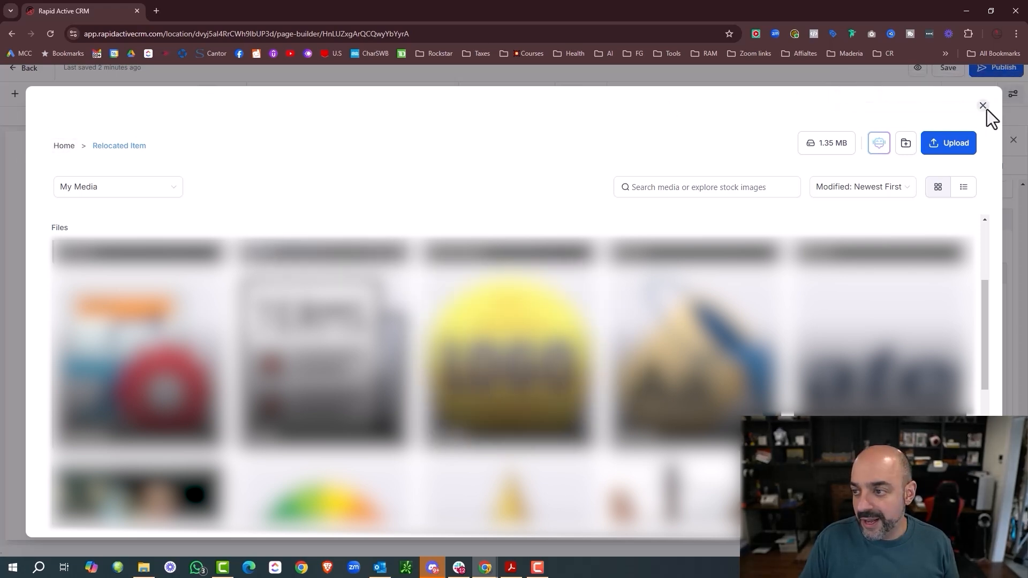
Step: Replace the Navigation Menu's Brand Logo URL with the copied logo image link
{"action": "left_click", "coordinate": [983, 106]}
{"action": "left_click", "coordinate": [938, 309]}
{"action": "key", "text": "ctrl+a"}
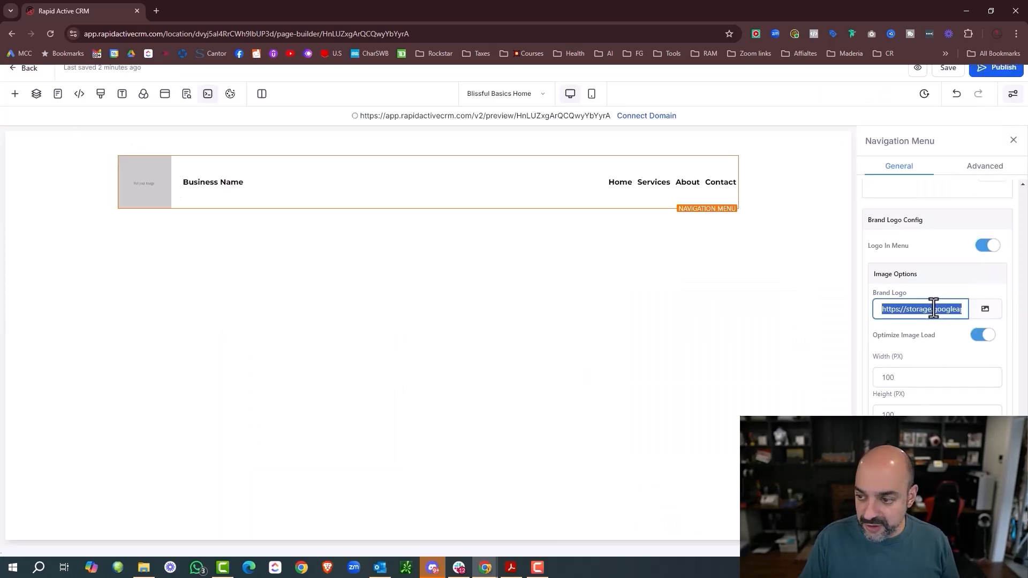
{"action": "key", "text": "ctrl+v"}
{"action": "triple_click", "coordinate": [946, 342]}
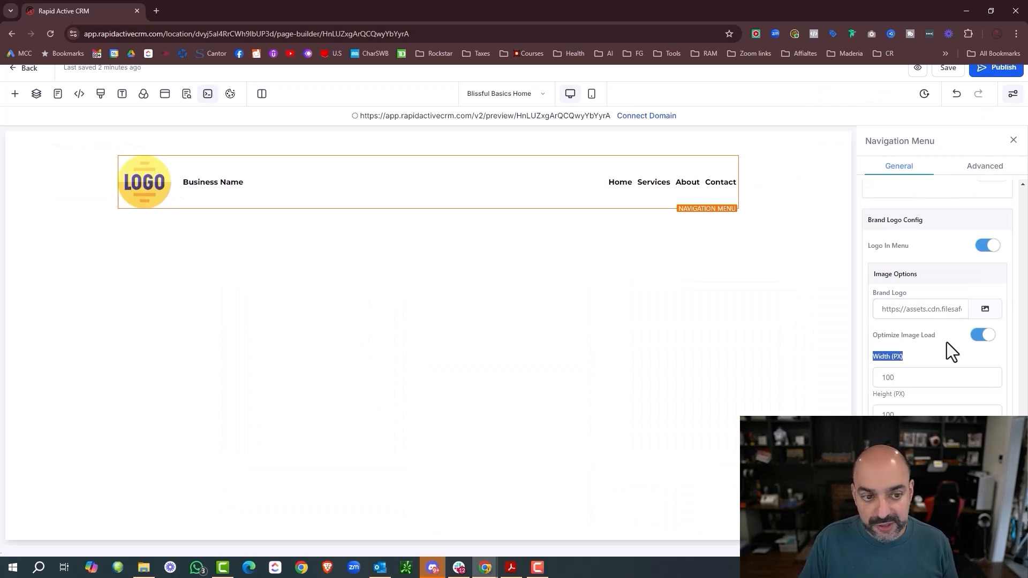
{"action": "scroll", "coordinate": [937, 370], "scroll_direction": "down", "scroll_amount": 1}
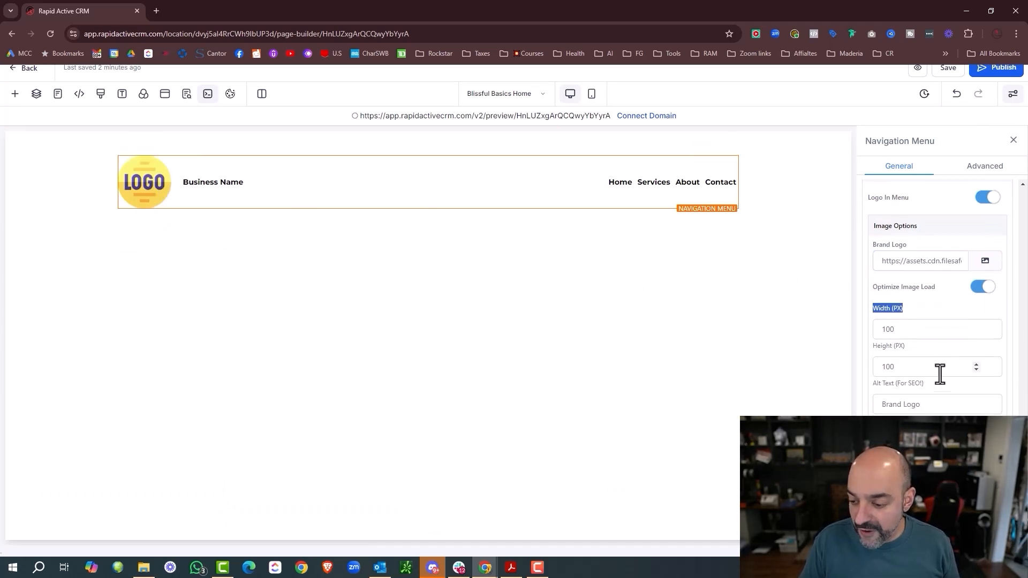
Step: Replace the Business Name text beside the logo with "Blissful Basics"
{"action": "scroll", "coordinate": [938, 371], "scroll_direction": "up", "scroll_amount": 3}
{"action": "scroll", "coordinate": [939, 372], "scroll_direction": "down", "scroll_amount": 3}
{"action": "scroll", "coordinate": [934, 367], "scroll_direction": "up", "scroll_amount": 5}
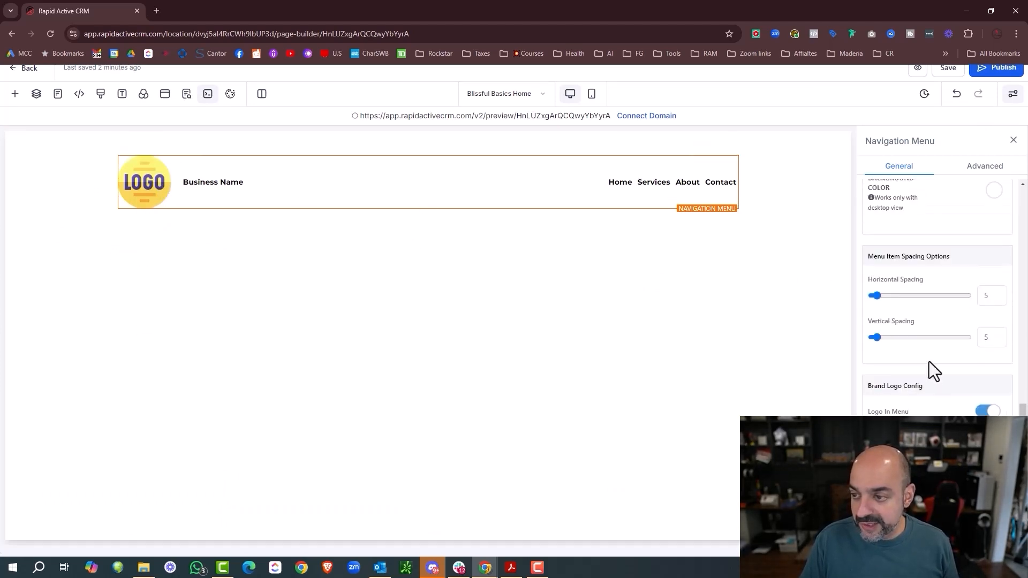
{"action": "left_click_drag", "start_coordinate": [244, 182], "coordinate": [193, 185]}
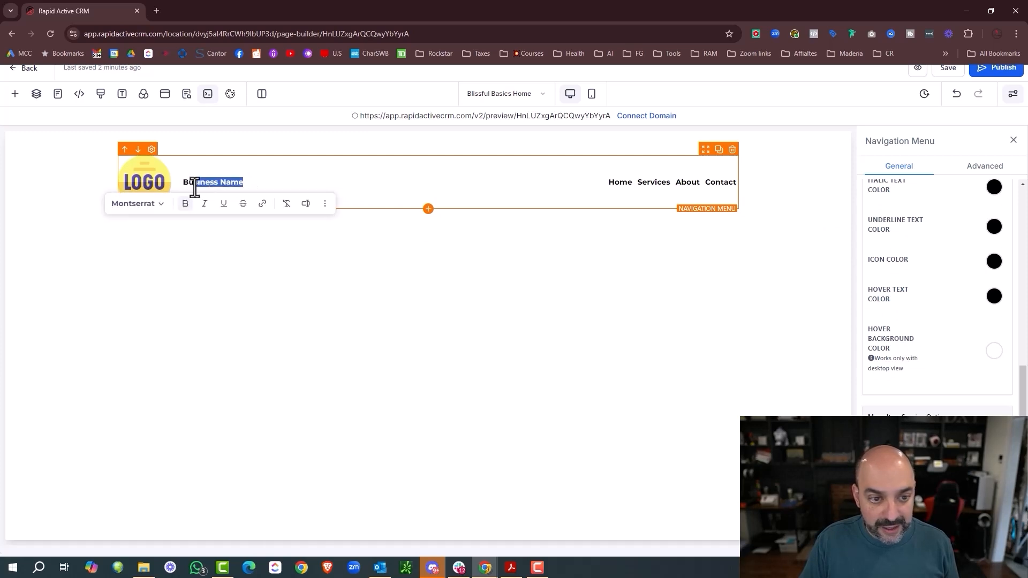
{"action": "type", "text": "Blissf"}
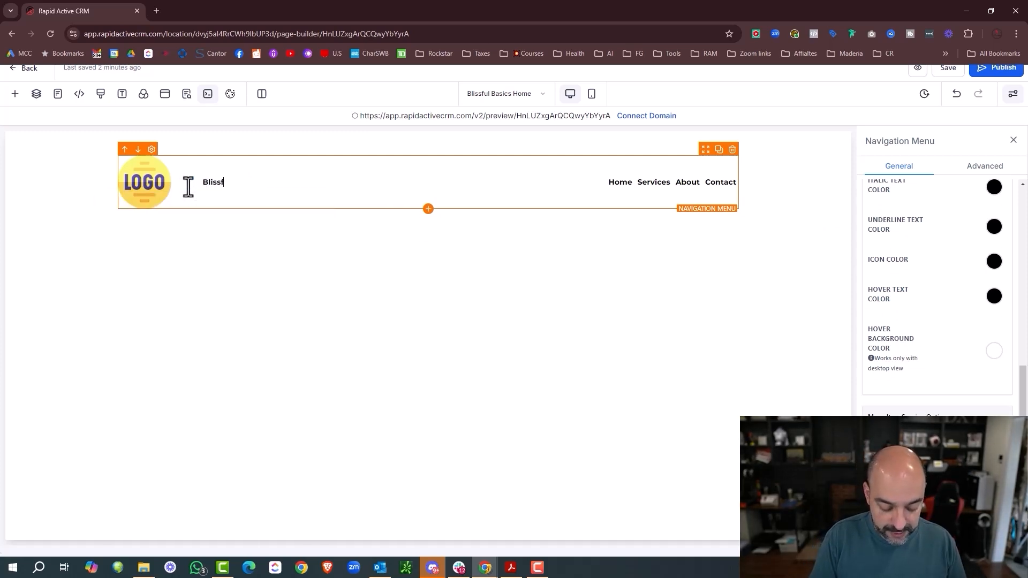
{"action": "type", "text": "ul Basics"}
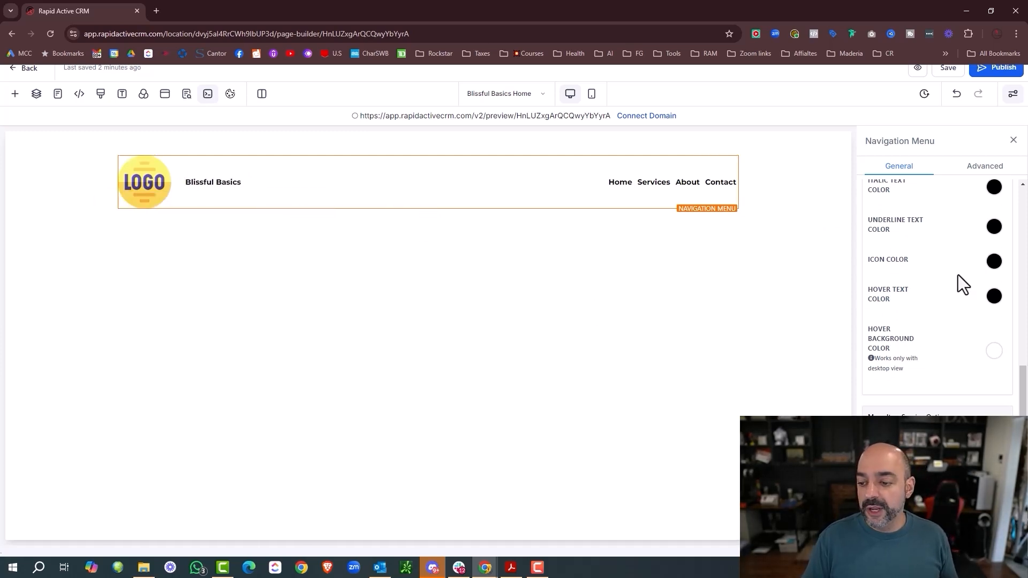
Step: Change the font of the Blissful Basics text beside the logo to Roboto
{"action": "scroll", "coordinate": [958, 274], "scroll_direction": "up", "scroll_amount": 3}
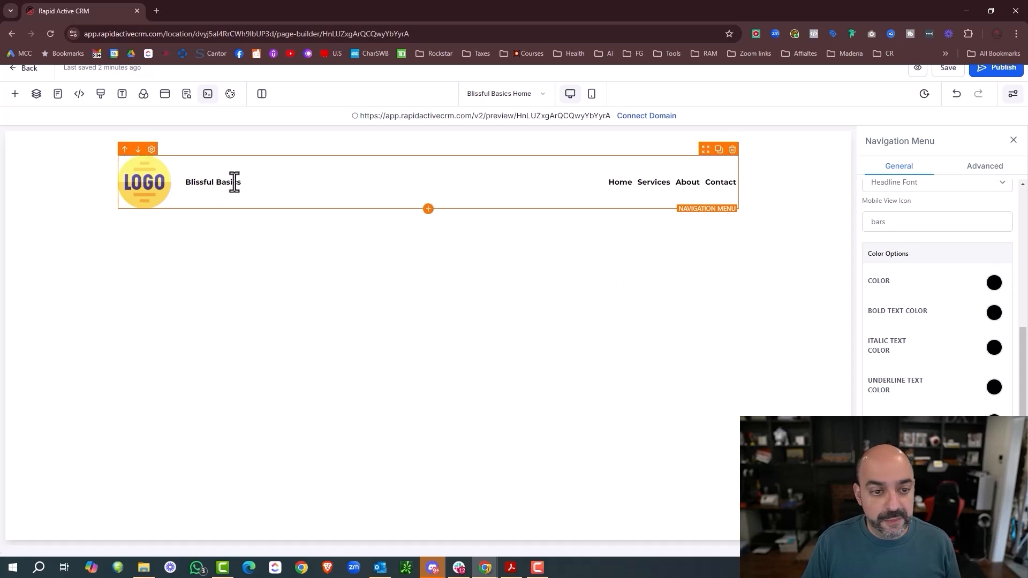
{"action": "left_click_drag", "start_coordinate": [241, 182], "coordinate": [179, 185]}
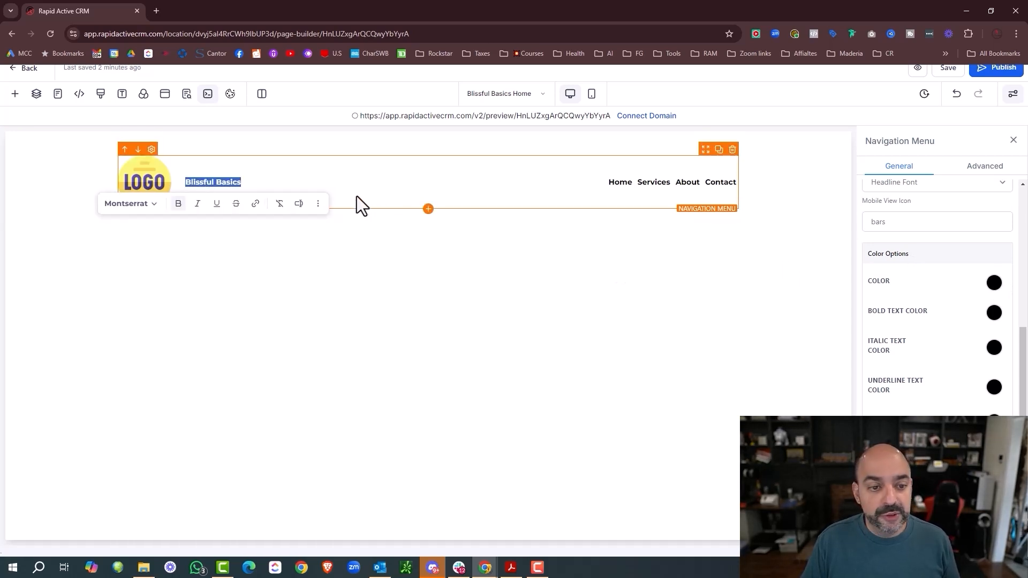
{"action": "left_click", "coordinate": [144, 209]}
{"action": "left_click", "coordinate": [145, 261]}
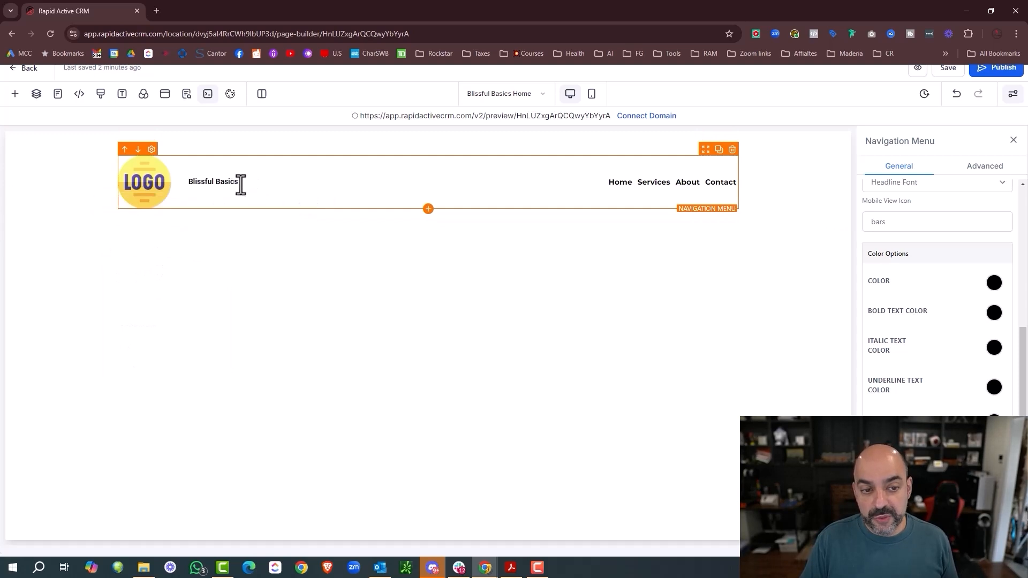
Step: Try italic formatting on the Blissful Basics text and remove it again
{"action": "left_click_drag", "start_coordinate": [241, 183], "coordinate": [193, 191]}
{"action": "left_click", "coordinate": [308, 203]}
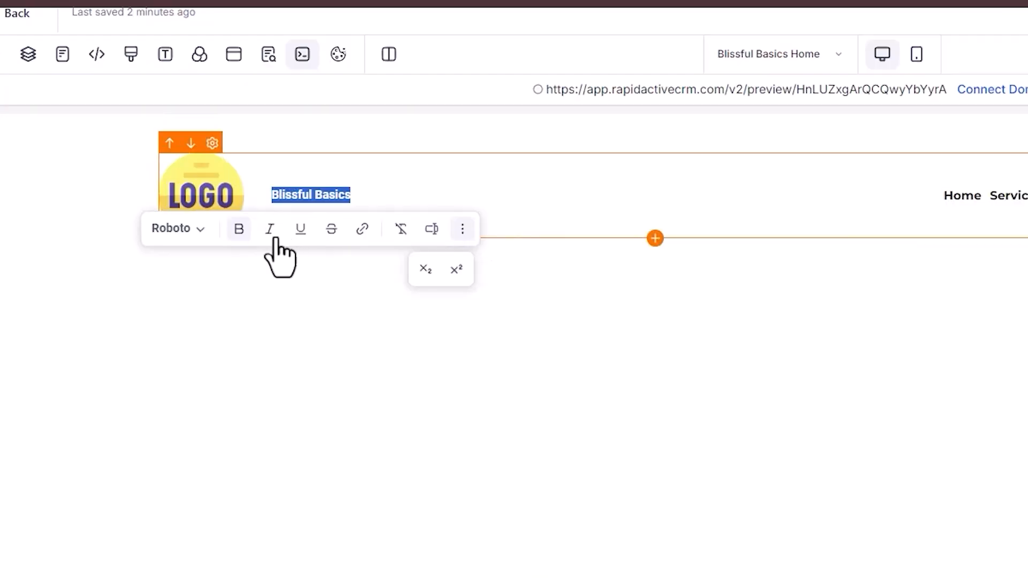
{"action": "left_click", "coordinate": [187, 203]}
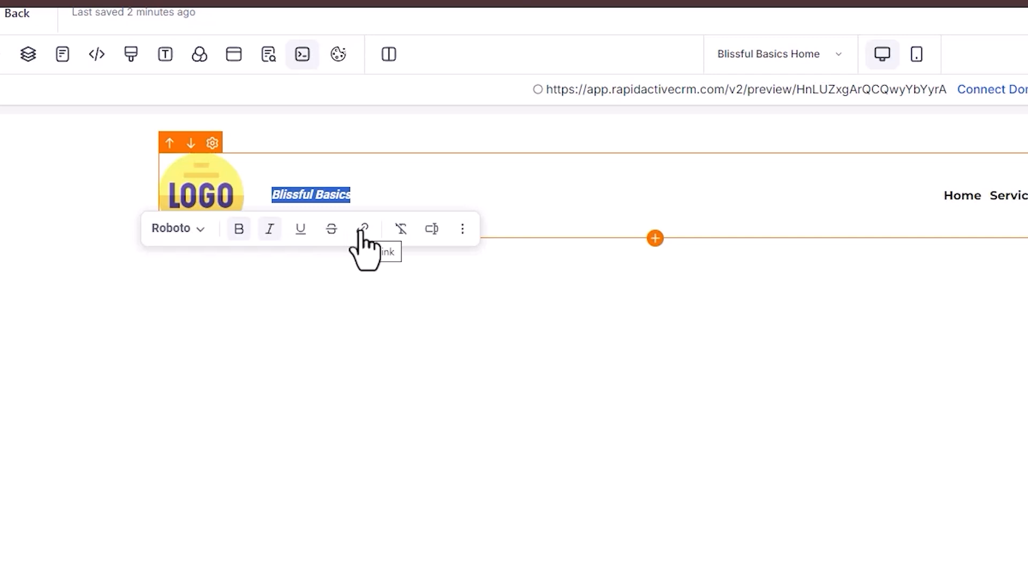
{"action": "left_click", "coordinate": [281, 228]}
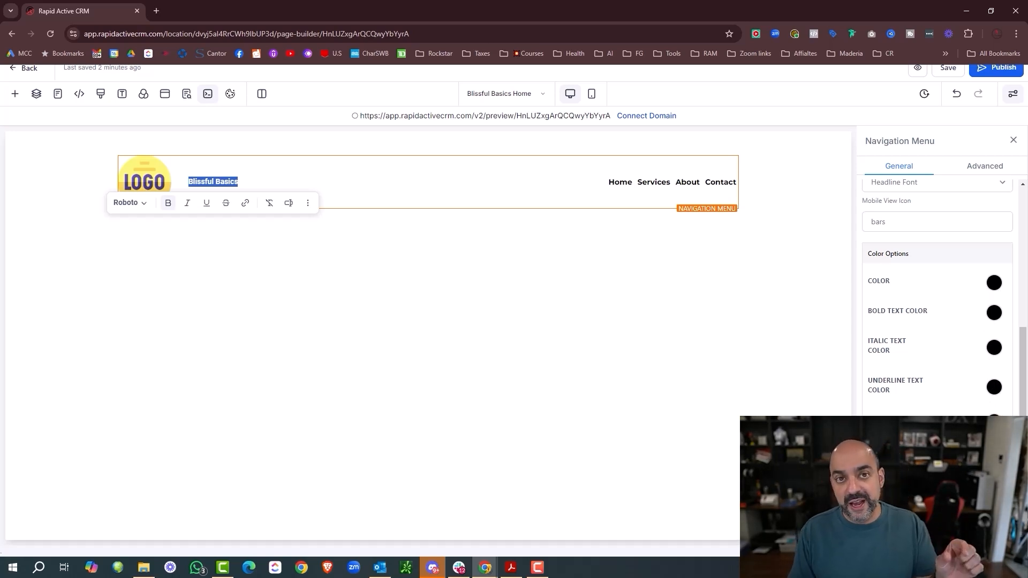
Step: Set the Navigation Menu's bold text color to the bright blue swatch
{"action": "scroll", "coordinate": [988, 397], "scroll_direction": "down", "scroll_amount": 2}
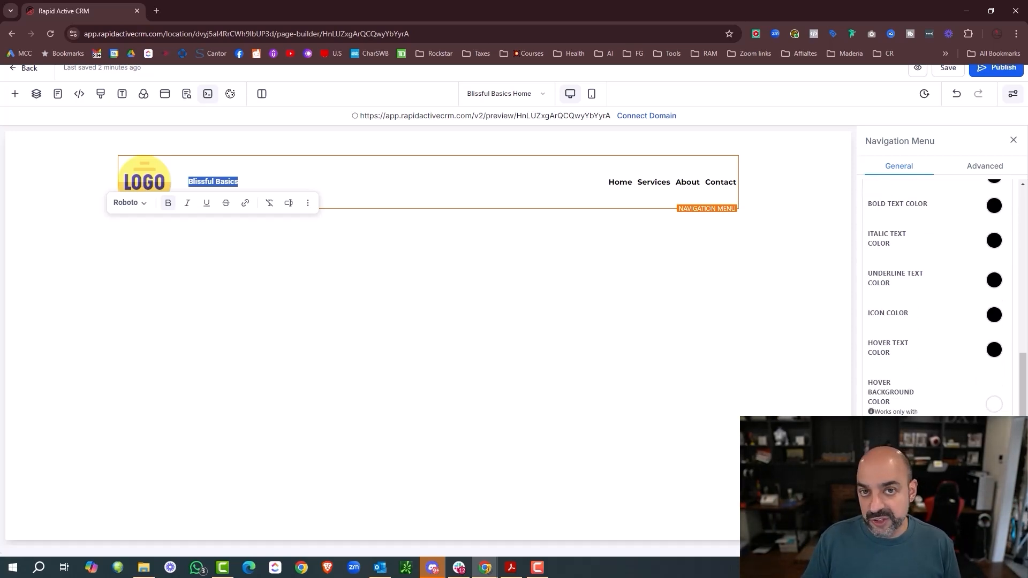
{"action": "scroll", "coordinate": [936, 300], "scroll_direction": "up", "scroll_amount": 2}
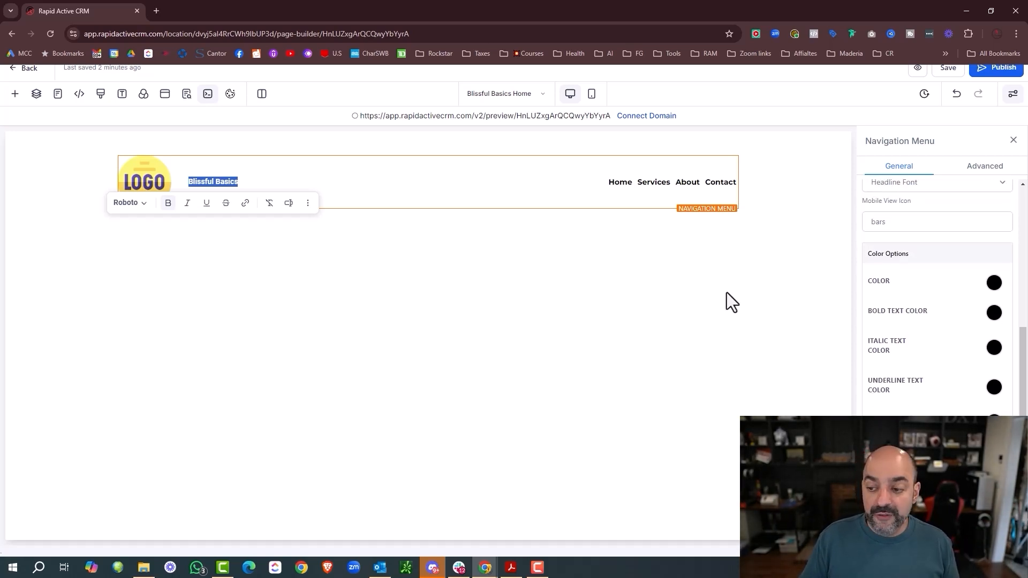
{"action": "left_click", "coordinate": [995, 315]}
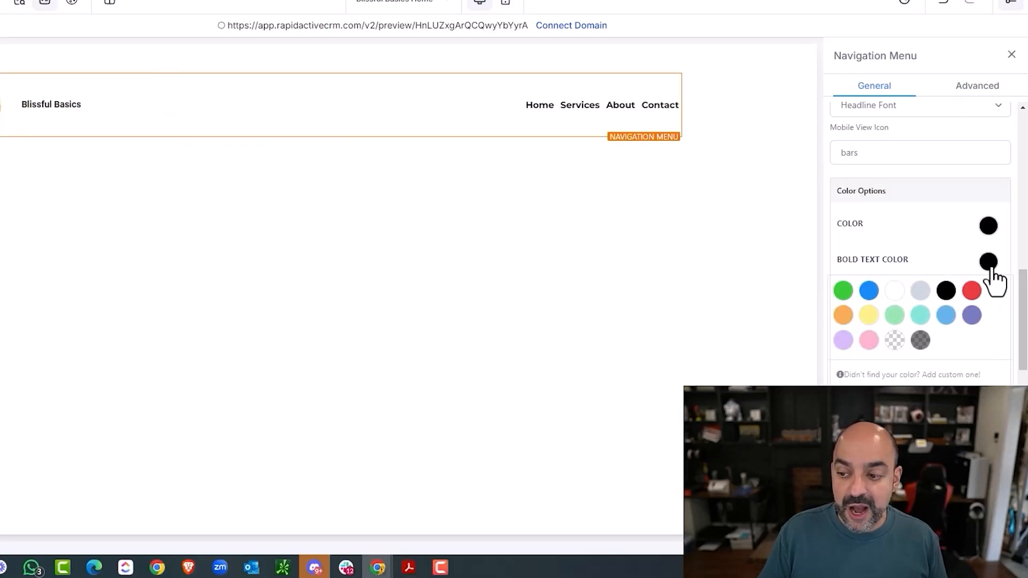
{"action": "left_click", "coordinate": [868, 291]}
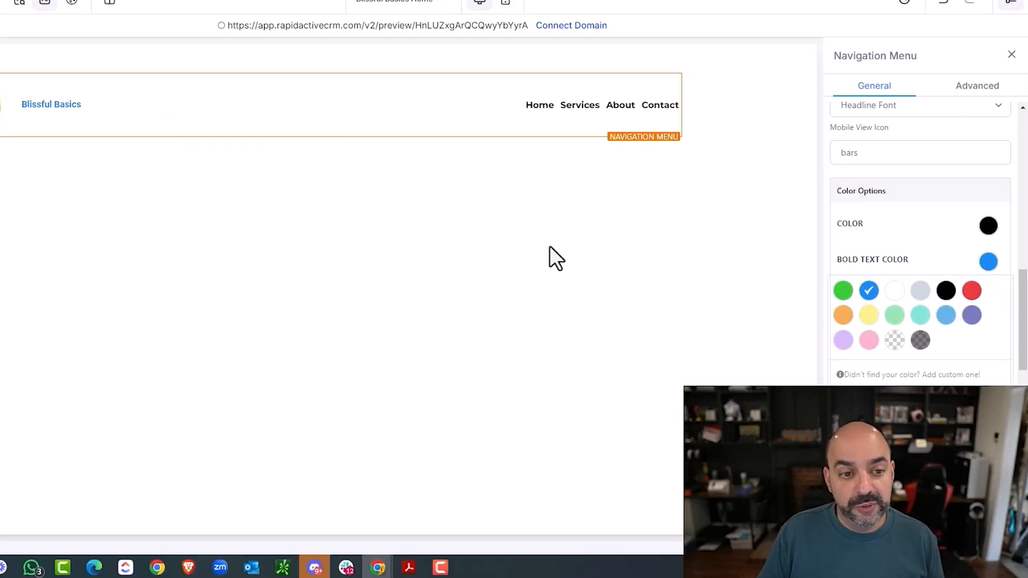
Step: Set the Navigation Menu's text transform to Capitalize after trying Uppercase, and set its line height to 1.5
{"action": "scroll", "coordinate": [936, 238], "scroll_direction": "down", "scroll_amount": 4}
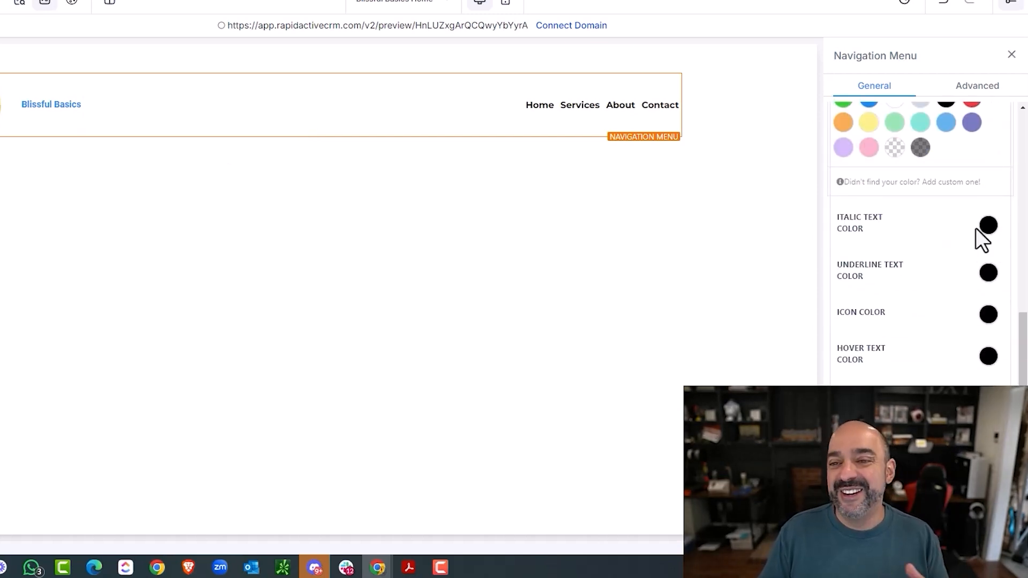
{"action": "left_click", "coordinate": [977, 85]}
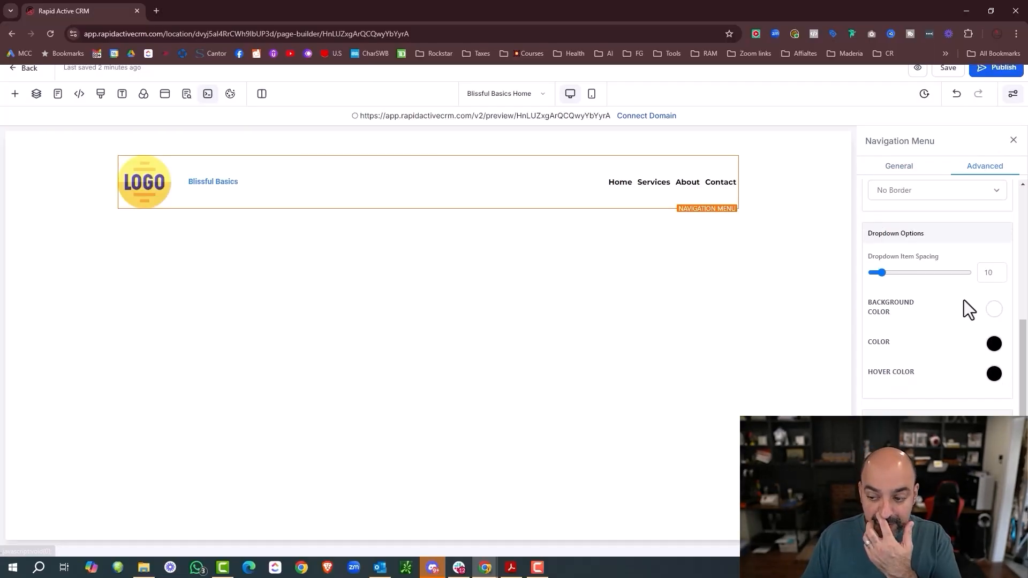
{"action": "scroll", "coordinate": [963, 301], "scroll_direction": "up", "scroll_amount": 4}
{"action": "left_click", "coordinate": [977, 257]}
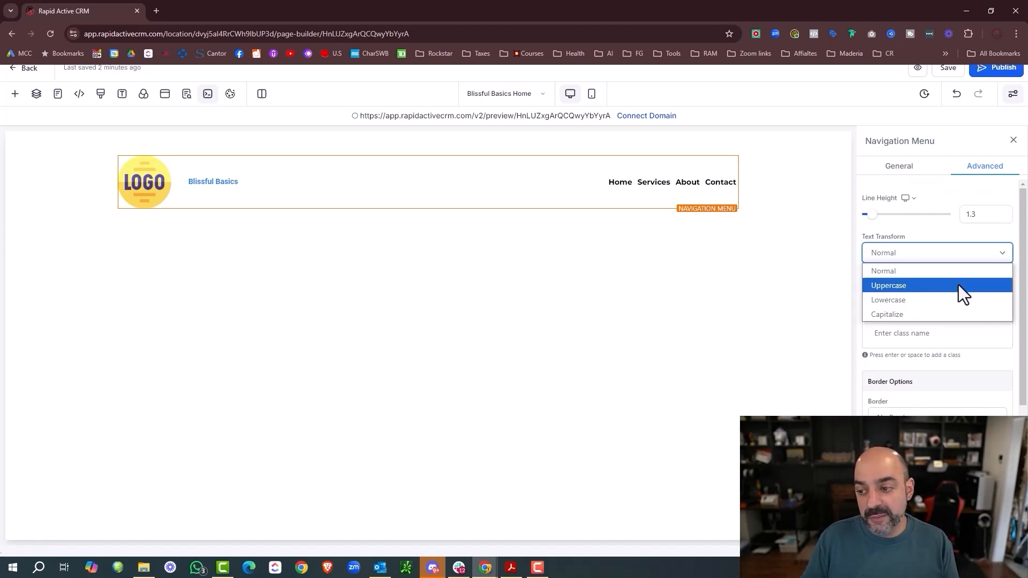
{"action": "left_click", "coordinate": [958, 285]}
{"action": "left_click", "coordinate": [969, 253]}
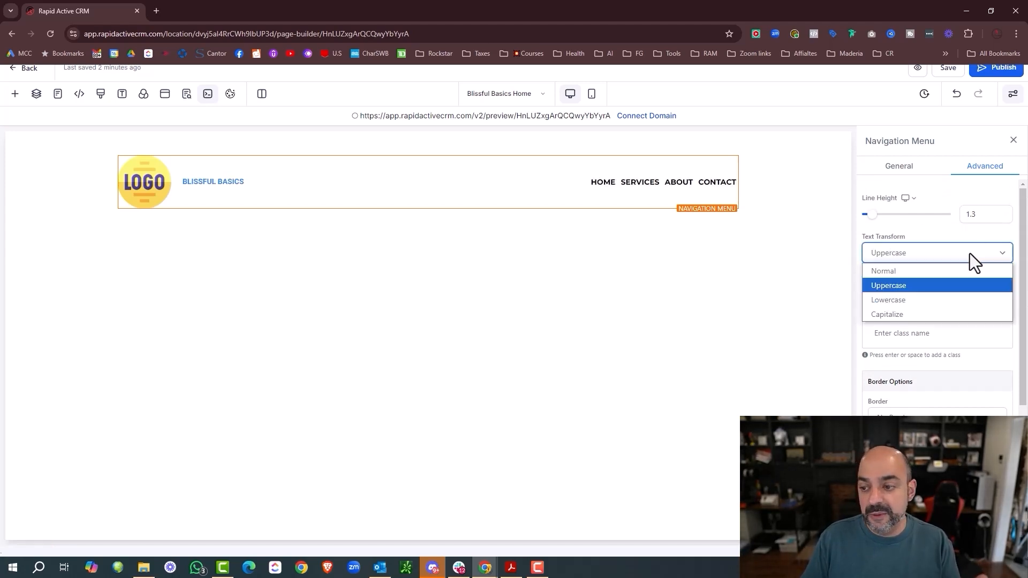
{"action": "left_click", "coordinate": [946, 312]}
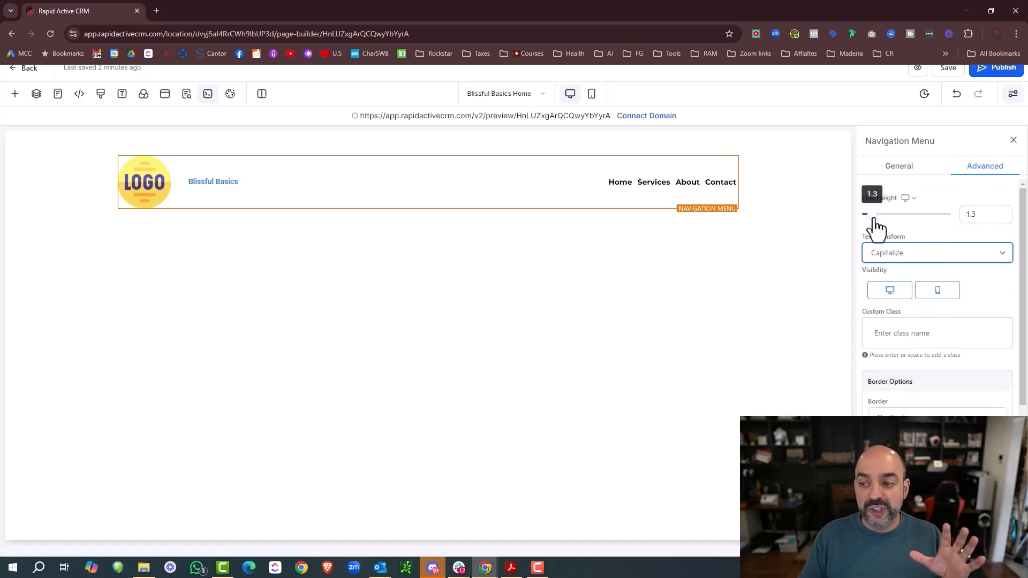
{"action": "left_click", "coordinate": [975, 214]}
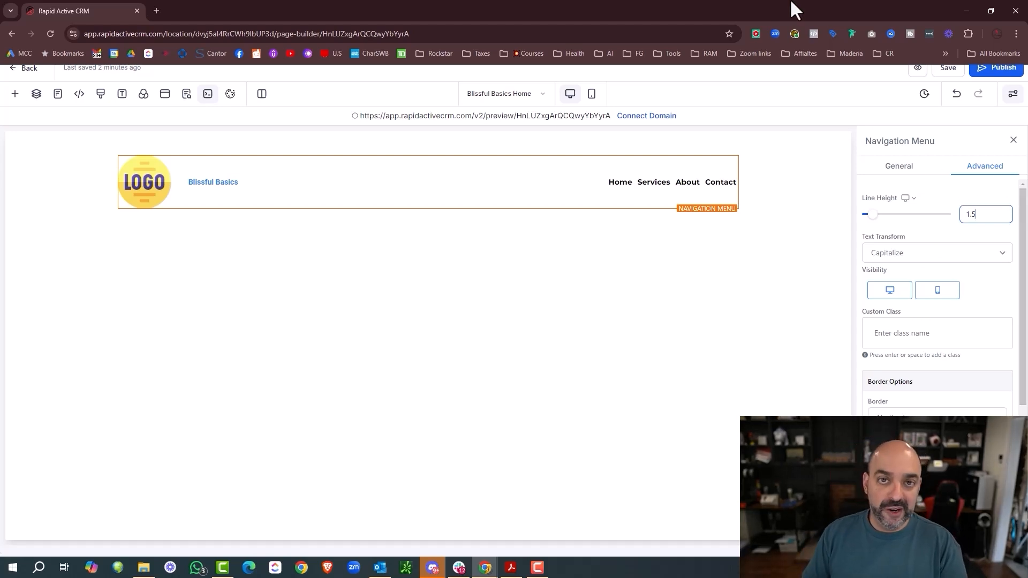
{"action": "scroll", "coordinate": [943, 211], "scroll_direction": "down", "scroll_amount": 1}
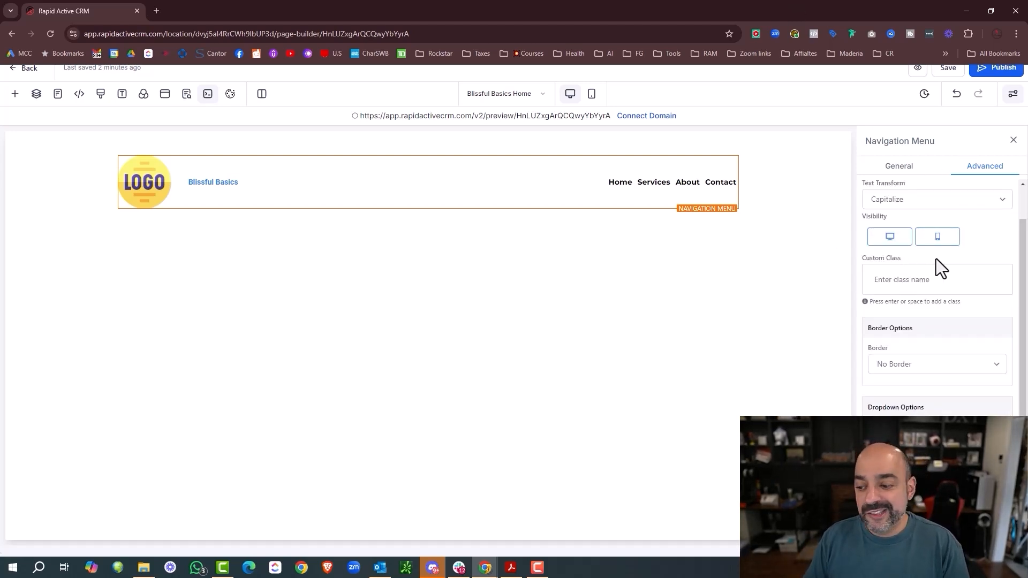
Step: Try the Navigation Menu layout that swaps the logo side and the menu items, and switch back to the original layout
{"action": "scroll", "coordinate": [936, 259], "scroll_direction": "down", "scroll_amount": 3}
{"action": "scroll", "coordinate": [936, 268], "scroll_direction": "down", "scroll_amount": 1}
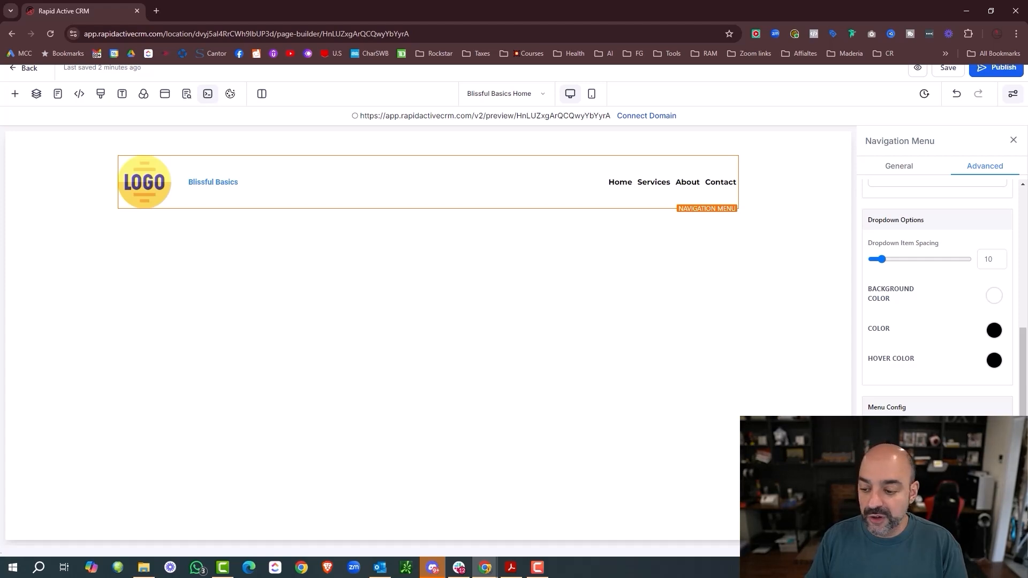
{"action": "left_click", "coordinate": [936, 461]}
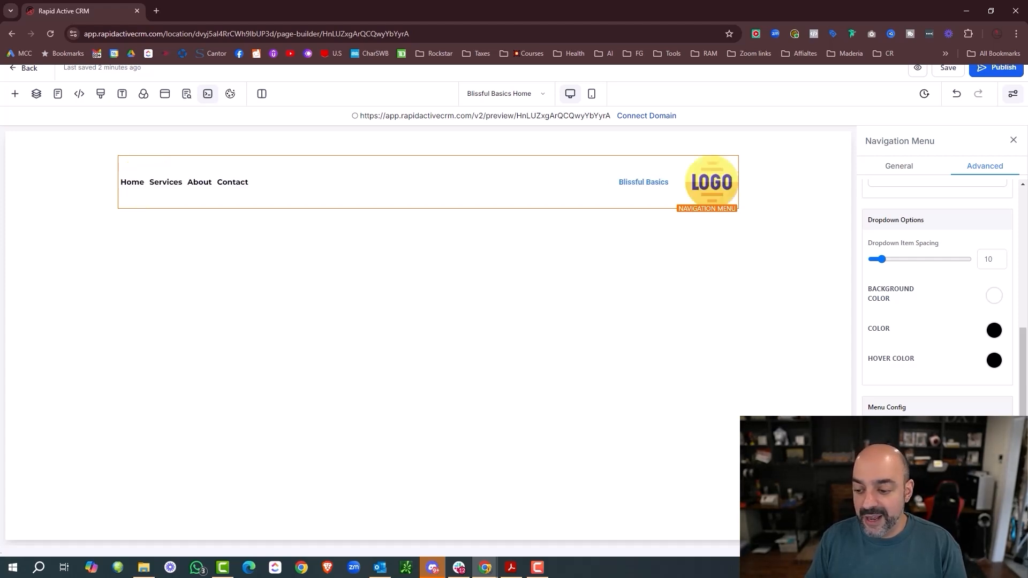
{"action": "left_click", "coordinate": [938, 450]}
{"action": "scroll", "coordinate": [939, 299], "scroll_direction": "up", "scroll_amount": 5}
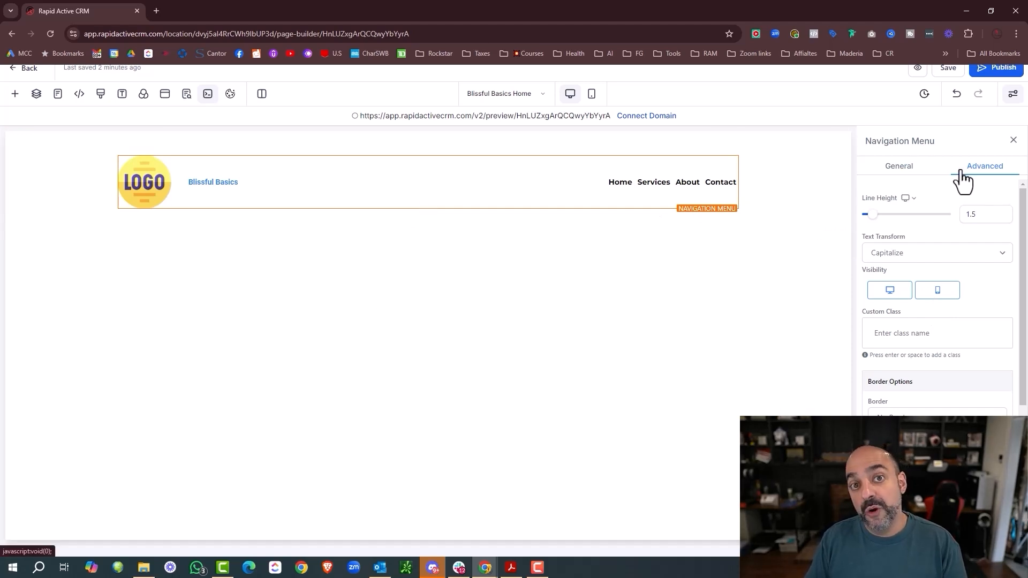
{"action": "left_click", "coordinate": [905, 172]}
{"action": "left_click", "coordinate": [998, 171]}
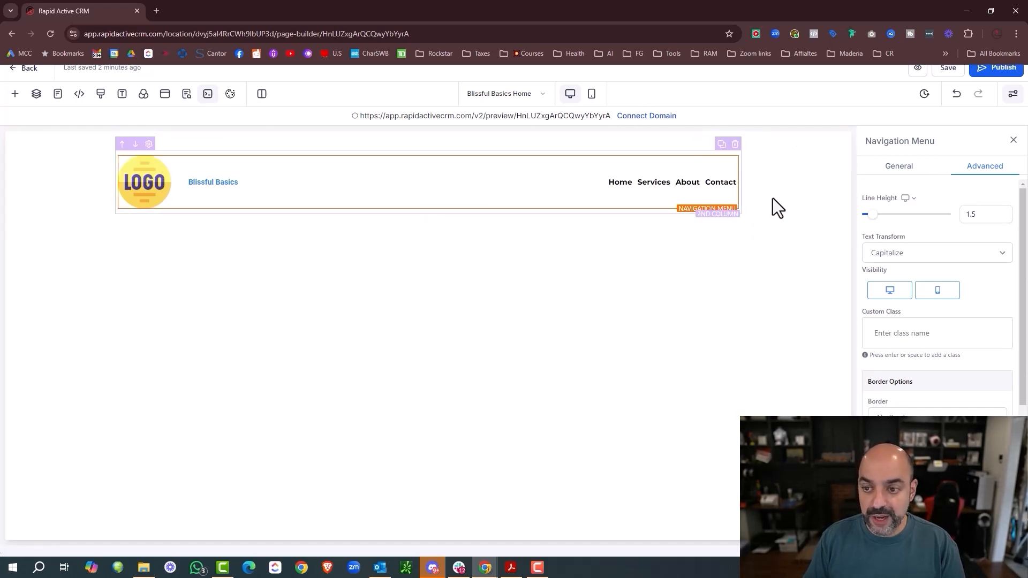
Step: Add a new section to the home page directly below the Nav Bar
{"action": "left_click", "coordinate": [11, 95]}
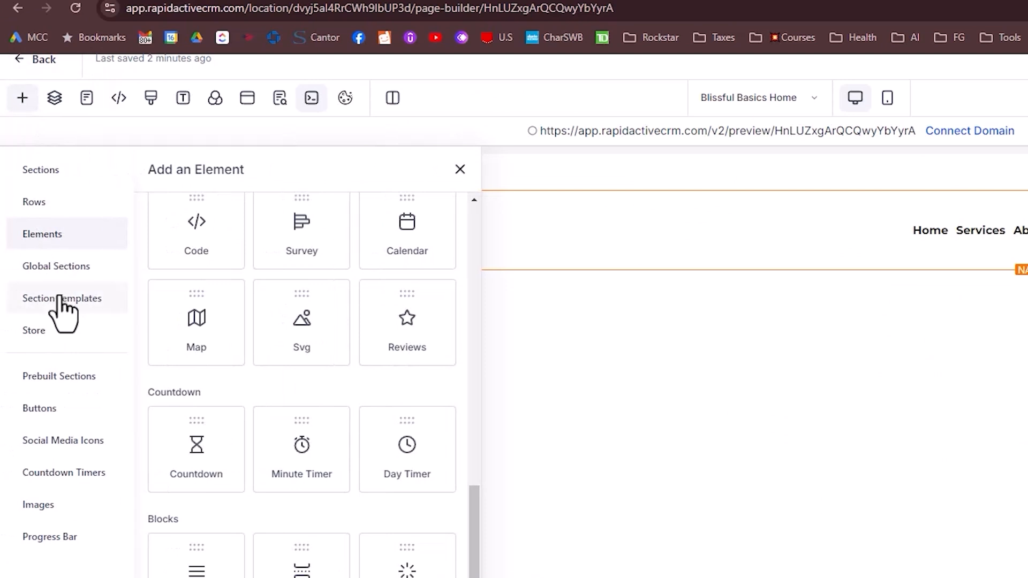
{"action": "left_click", "coordinate": [59, 178]}
{"action": "left_click_drag", "start_coordinate": [225, 253], "coordinate": [827, 422]}
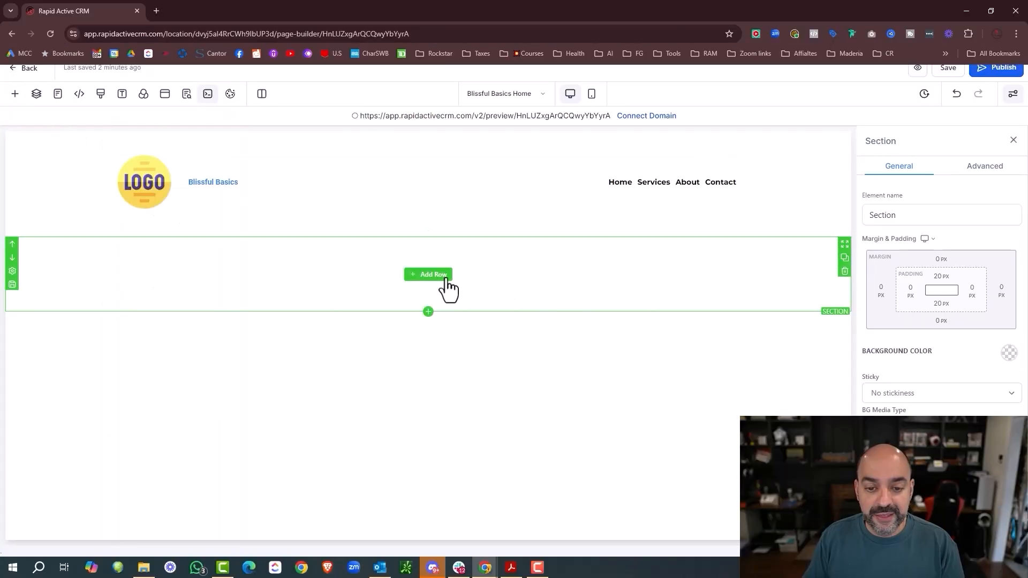
Step: Name the new section Main Headline Section and set its top margin to 0 px
{"action": "left_click_drag", "start_coordinate": [934, 215], "coordinate": [862, 213]}
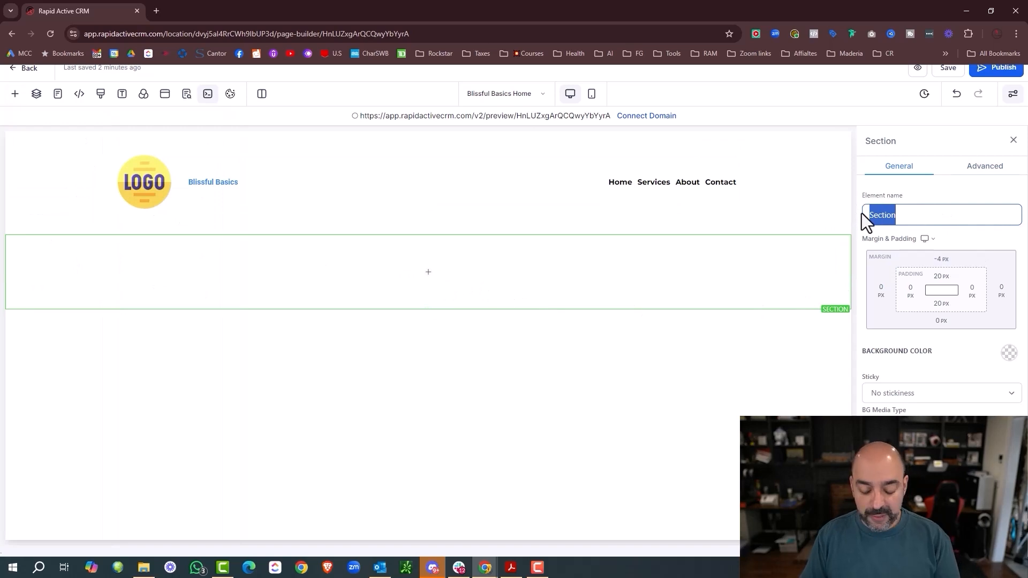
{"action": "type", "text": "Main Headli"}
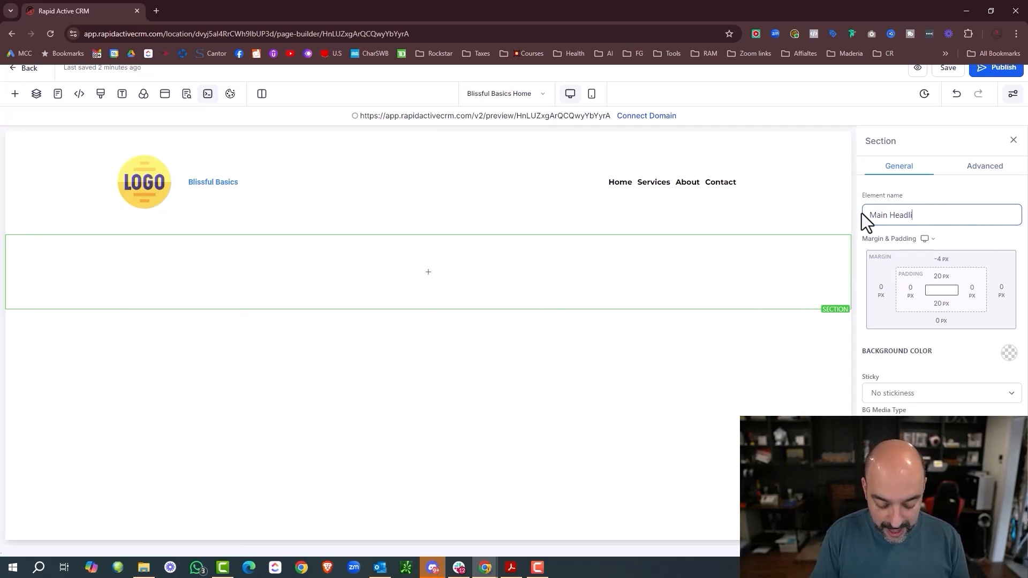
{"action": "type", "text": "ne Dection"}
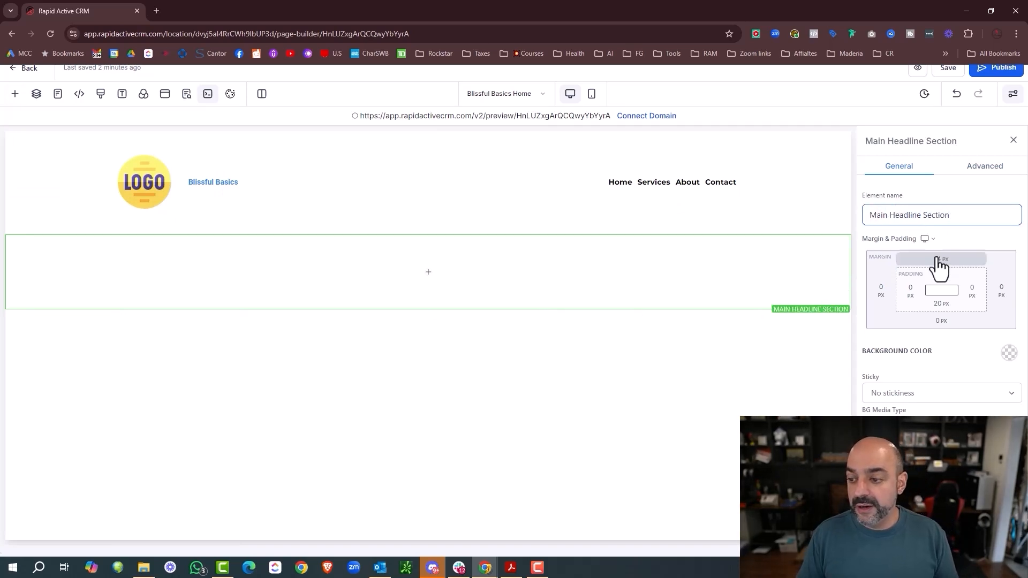
{"action": "left_click", "coordinate": [938, 261]}
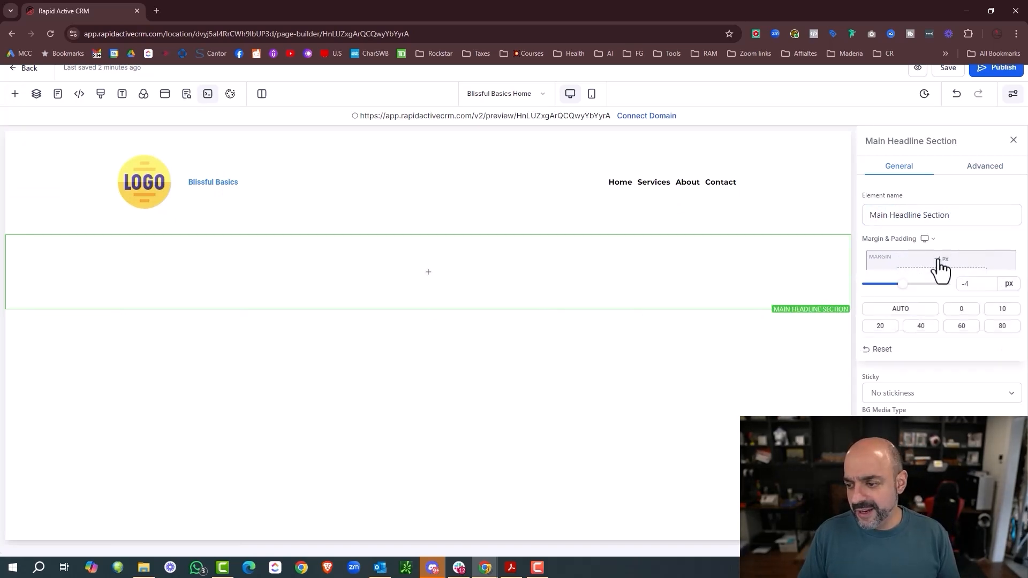
{"action": "left_click", "coordinate": [961, 309]}
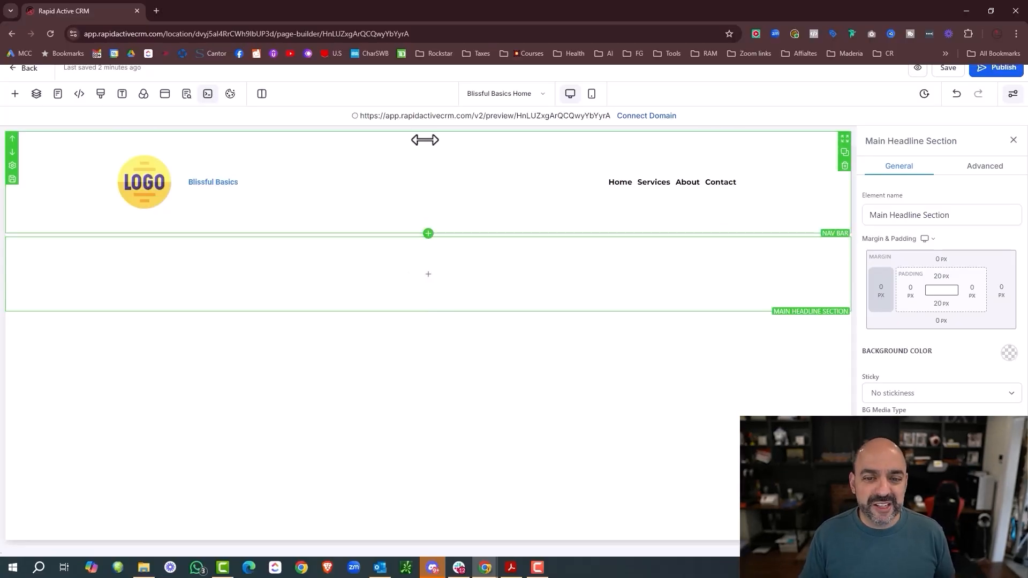
Step: Set the Nav Bar section's top padding, bottom padding and bottom margin to 0 px
{"action": "left_click", "coordinate": [423, 139]}
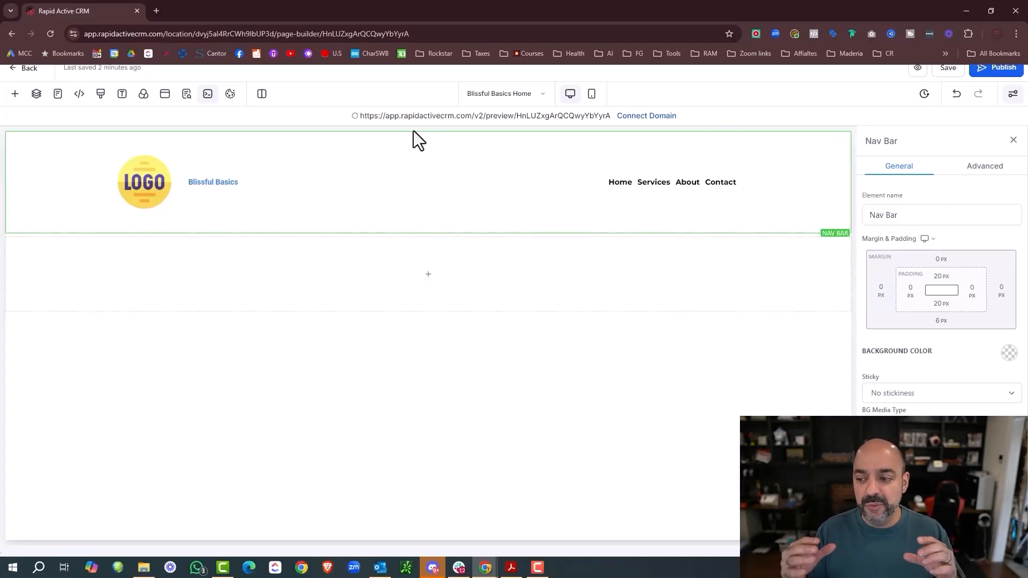
{"action": "left_click", "coordinate": [939, 277]}
{"action": "left_click_drag", "start_coordinate": [904, 301], "coordinate": [868, 302]}
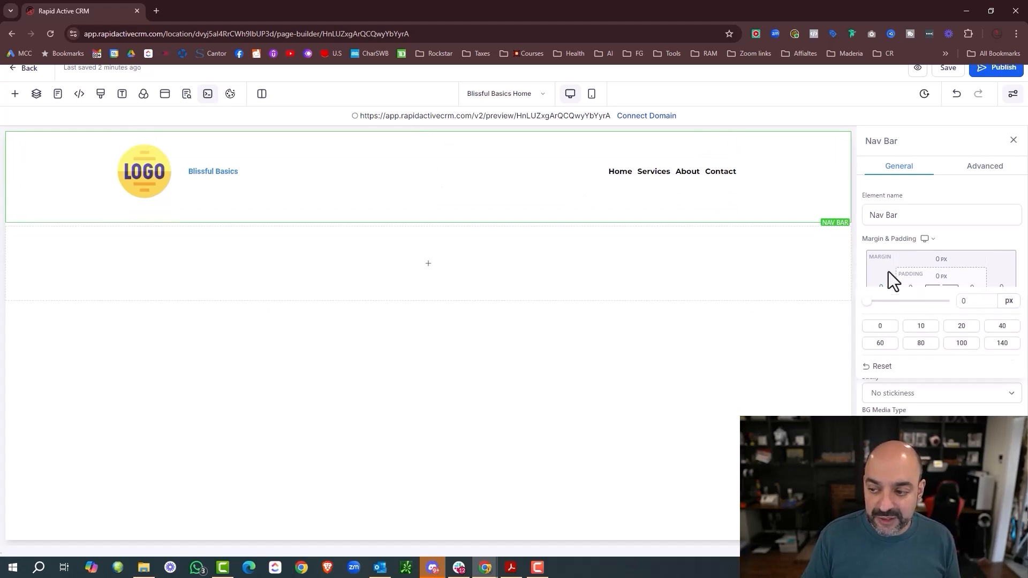
{"action": "left_click", "coordinate": [920, 258]}
{"action": "left_click", "coordinate": [940, 304]}
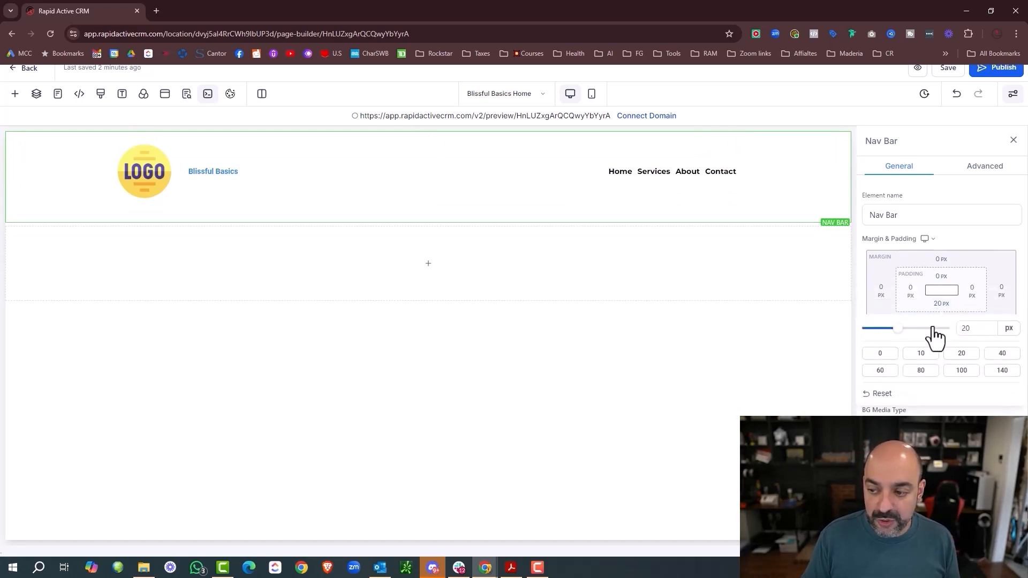
{"action": "left_click_drag", "start_coordinate": [899, 328], "coordinate": [867, 345]}
{"action": "left_click", "coordinate": [907, 256]}
{"action": "left_click", "coordinate": [939, 322]}
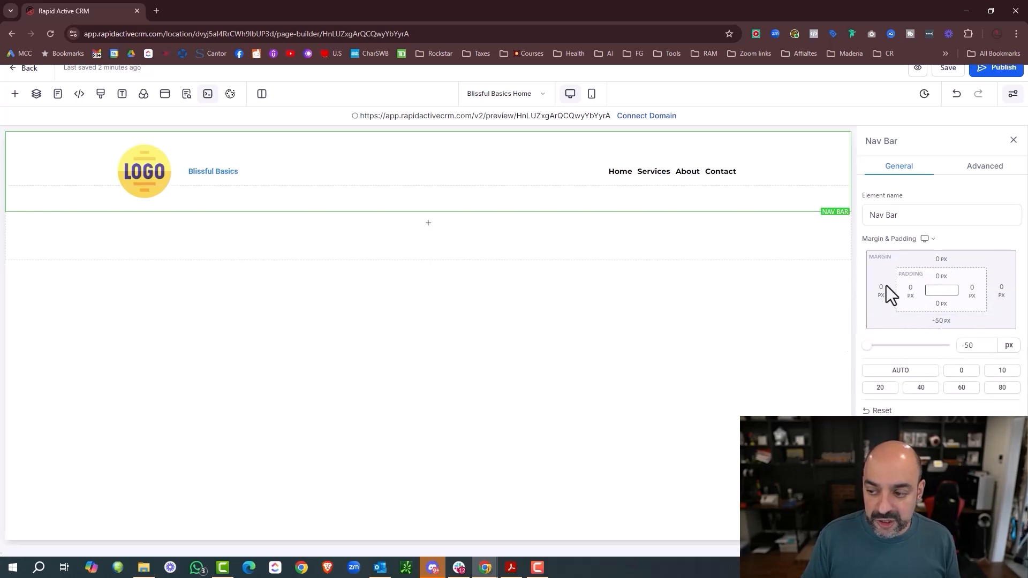
{"action": "left_click", "coordinate": [962, 371]}
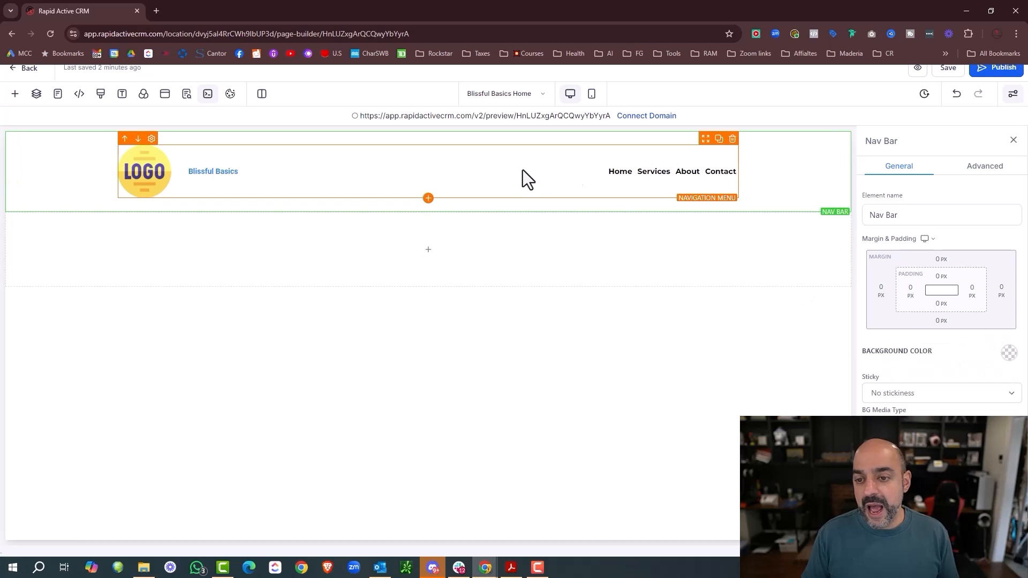
Step: Set the top and bottom padding of the column holding the Navigation Menu to 0 px
{"action": "left_click", "coordinate": [490, 160]}
{"action": "left_click", "coordinate": [502, 157]}
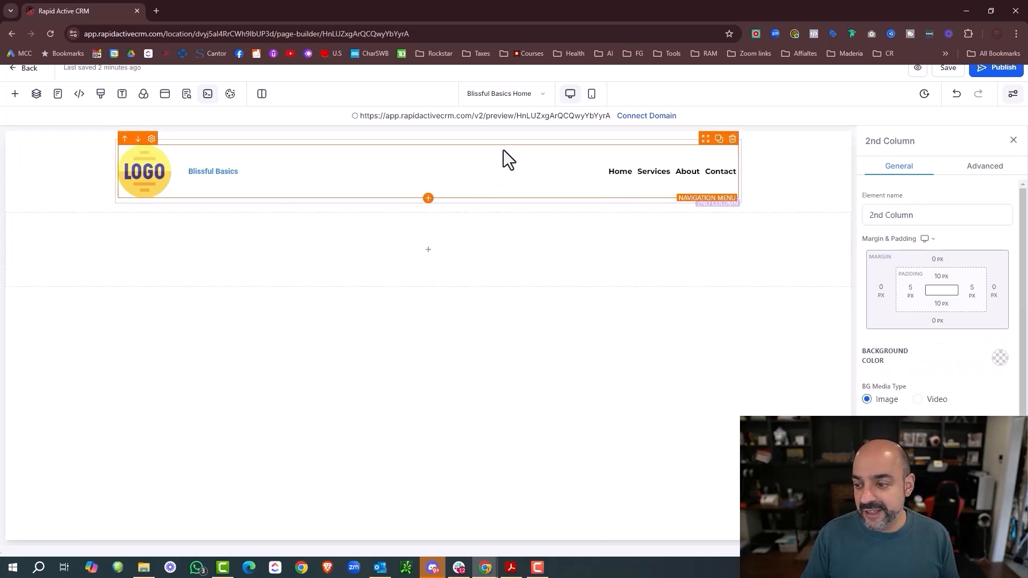
{"action": "left_click", "coordinate": [940, 277]}
{"action": "left_click_drag", "start_coordinate": [881, 304], "coordinate": [865, 298]}
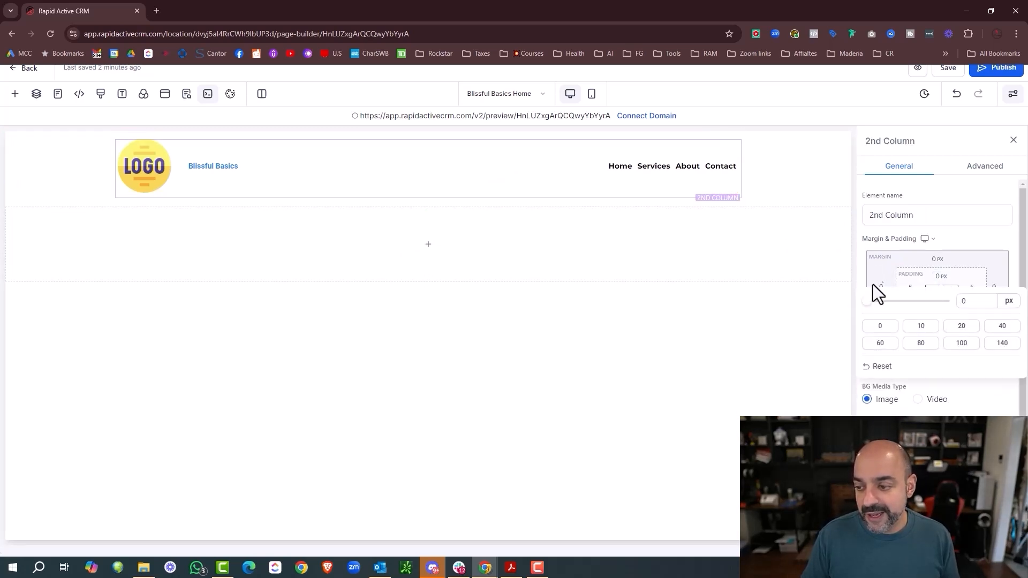
{"action": "left_click", "coordinate": [937, 303]}
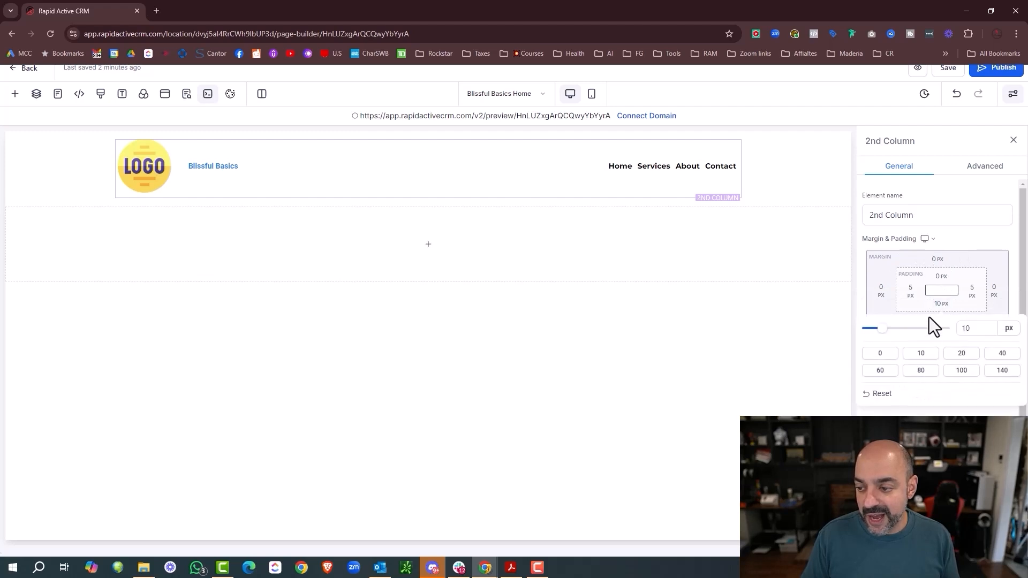
{"action": "left_click_drag", "start_coordinate": [883, 331], "coordinate": [828, 291]}
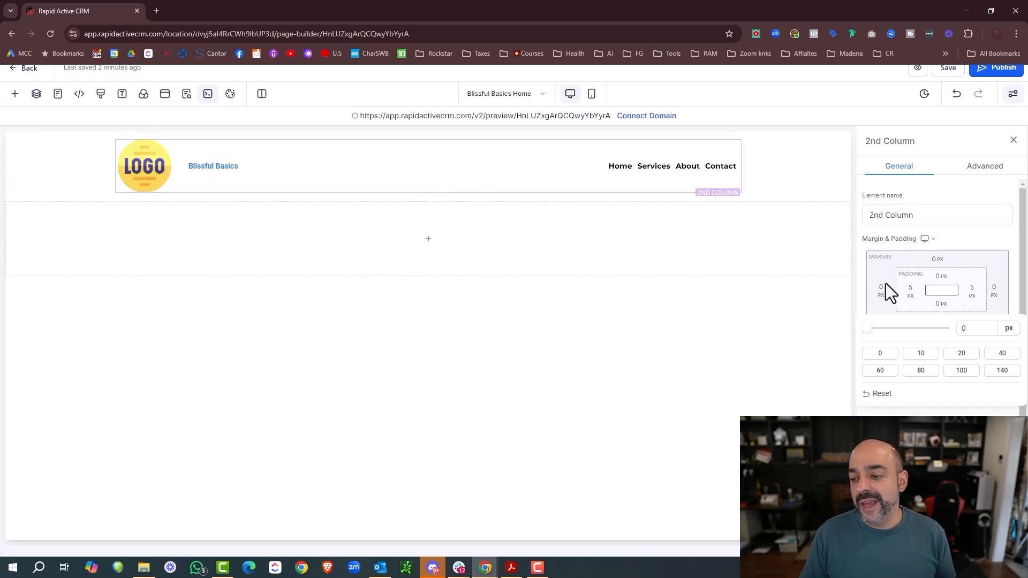
Step: Add a 2 Column row to the Main Headline Section
{"action": "left_click", "coordinate": [429, 241]}
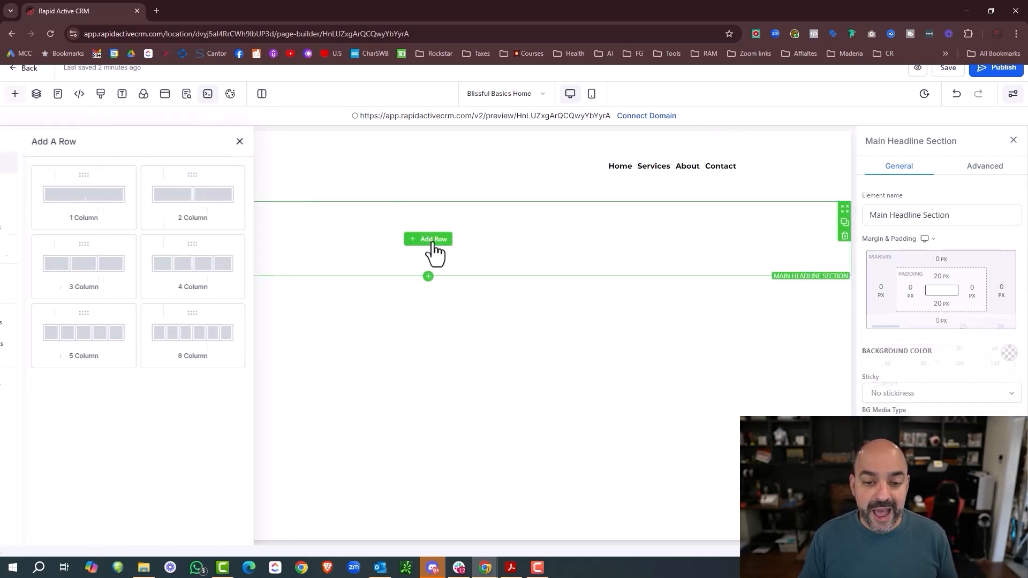
{"action": "left_click", "coordinate": [273, 208]}
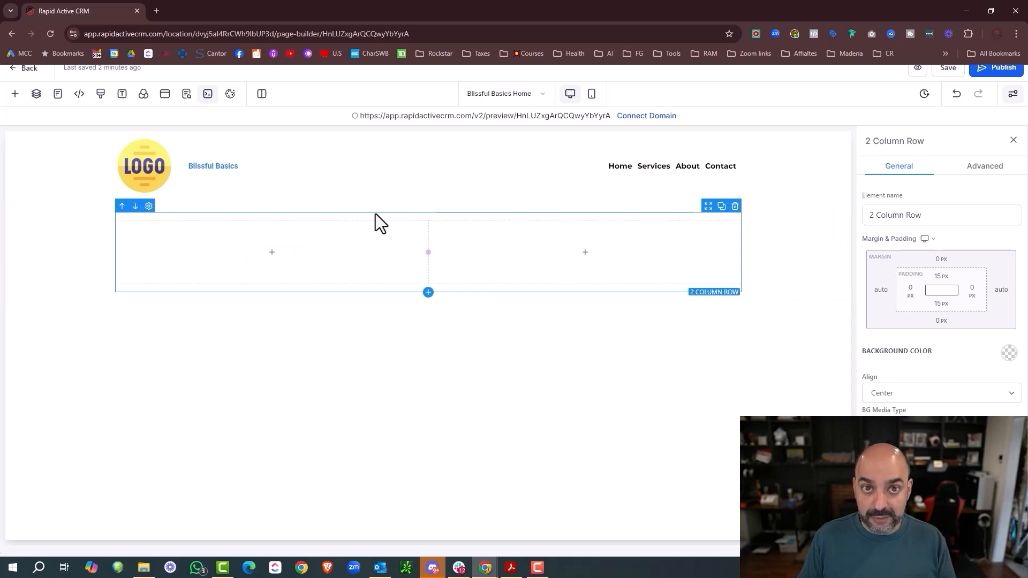
Step: Search the elements for image and add an Image element to the first column of the new row
{"action": "mouse_move", "coordinate": [335, 245]}
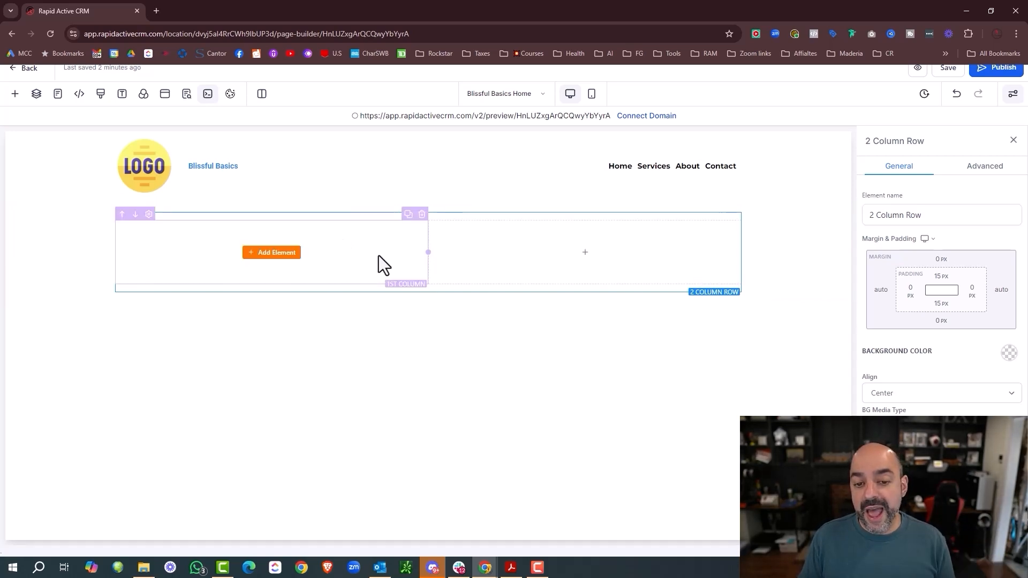
{"action": "left_click", "coordinate": [283, 254]}
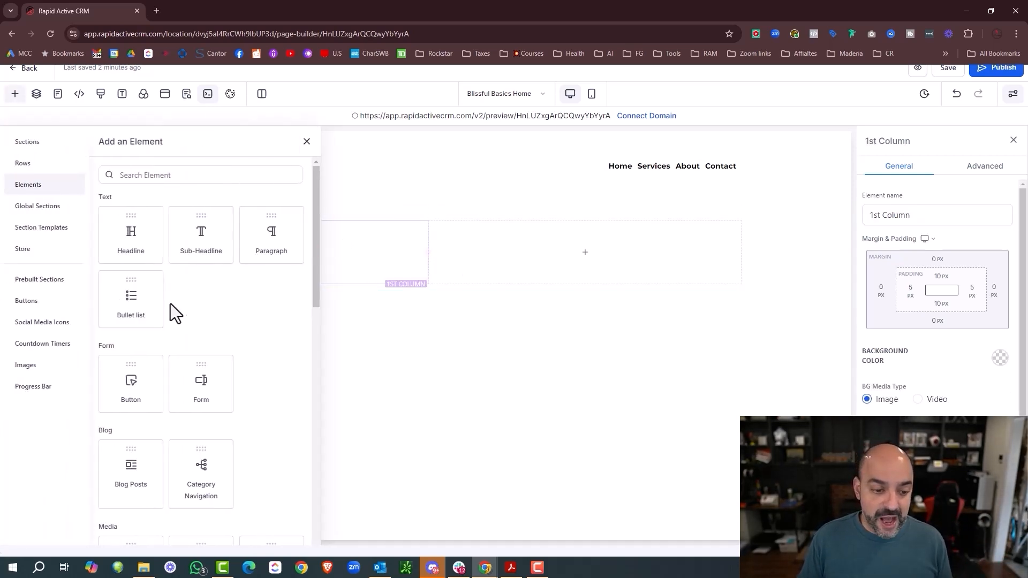
{"action": "scroll", "coordinate": [201, 246], "scroll_direction": "down", "scroll_amount": 10}
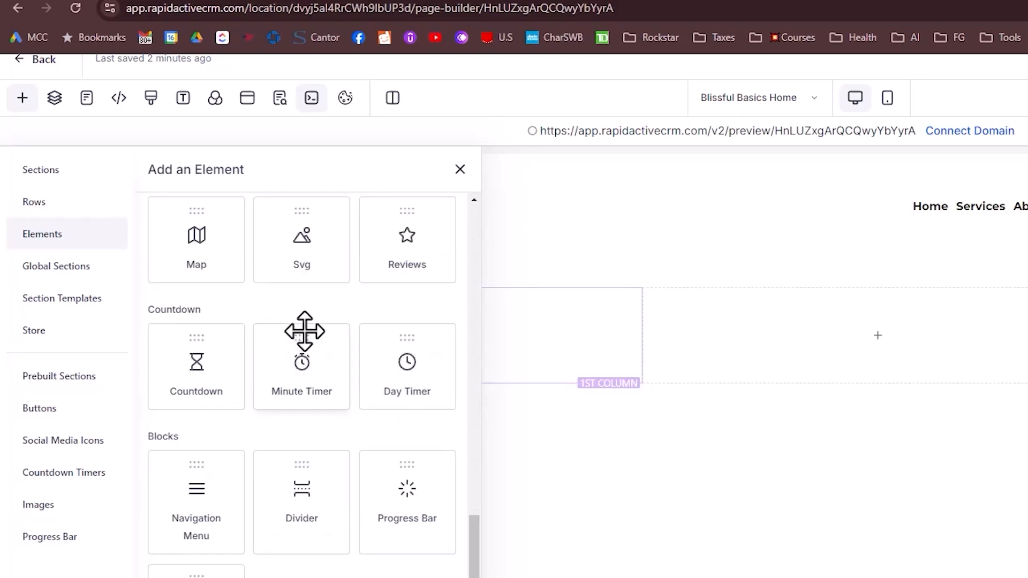
{"action": "scroll", "coordinate": [305, 331], "scroll_direction": "down", "scroll_amount": 3}
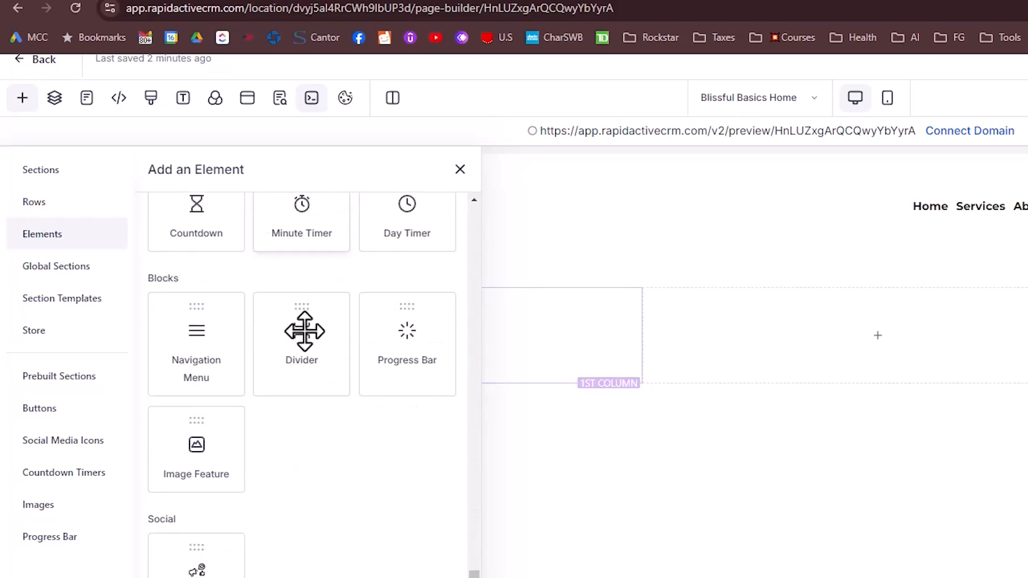
{"action": "scroll", "coordinate": [332, 514], "scroll_direction": "up", "scroll_amount": 6}
{"action": "scroll", "coordinate": [287, 385], "scroll_direction": "up", "scroll_amount": 10}
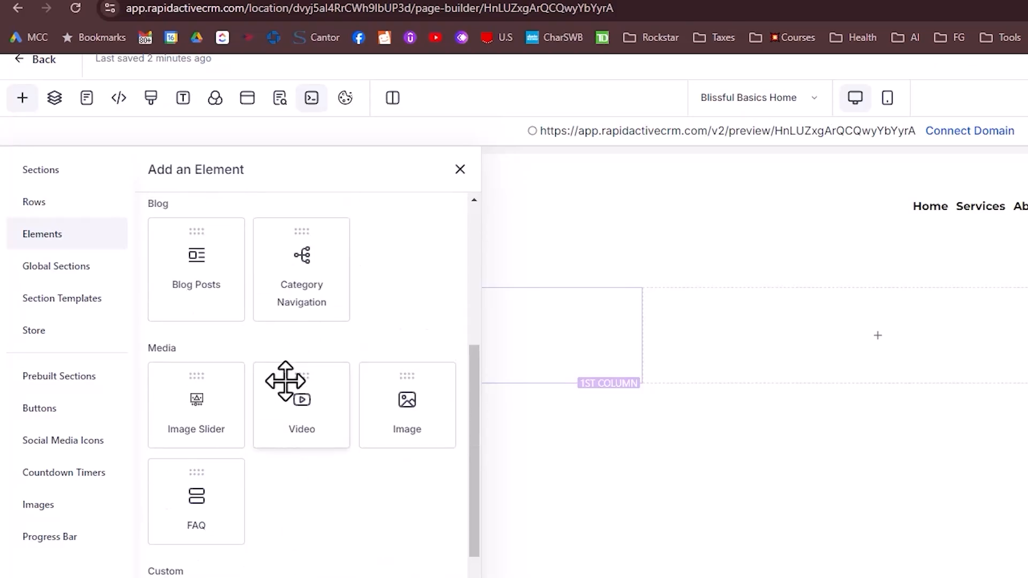
{"action": "left_click", "coordinate": [269, 212]}
{"action": "type", "text": "image"}
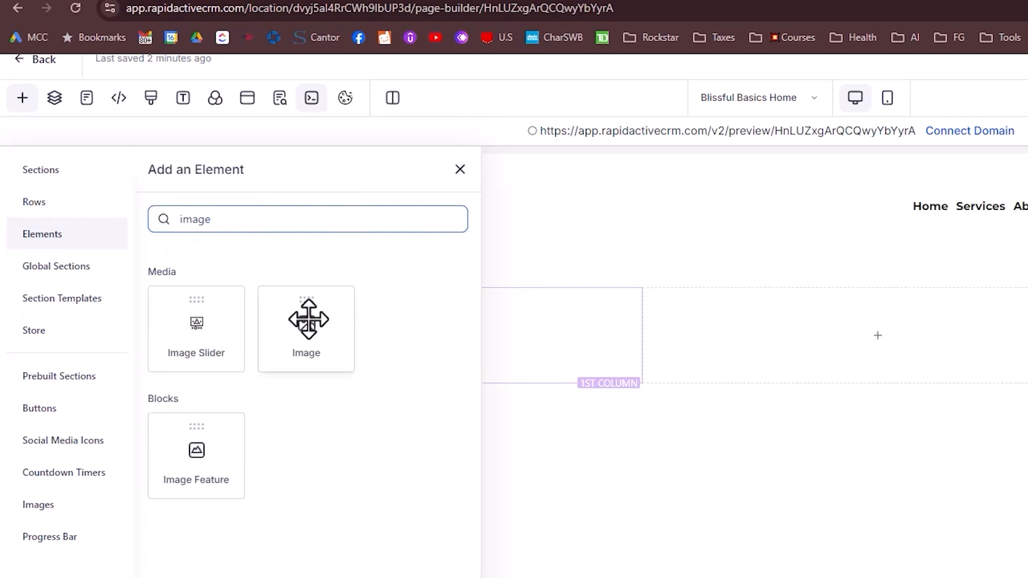
{"action": "left_click_drag", "start_coordinate": [307, 321], "coordinate": [486, 329]}
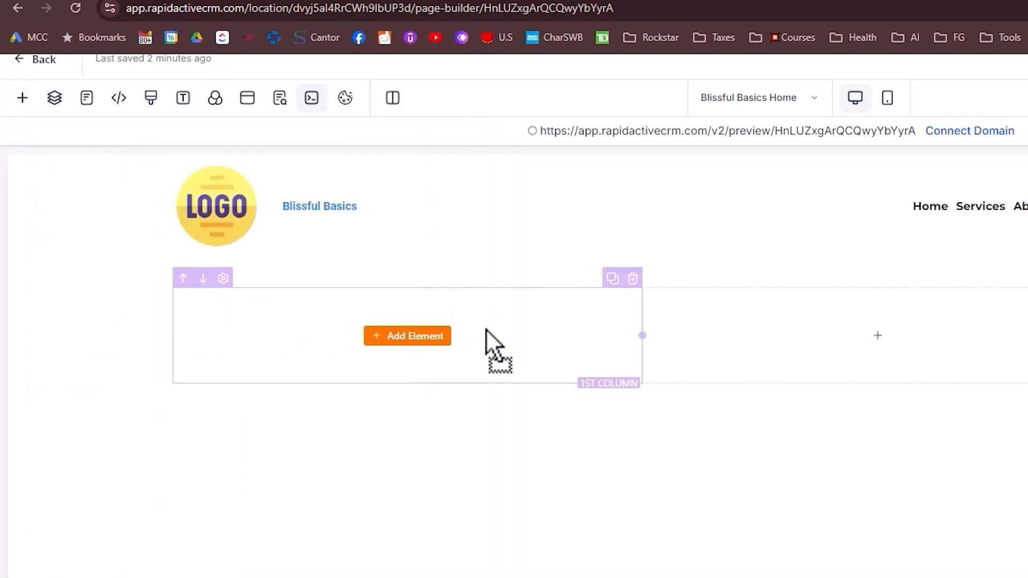
{"action": "left_click", "coordinate": [423, 337]}
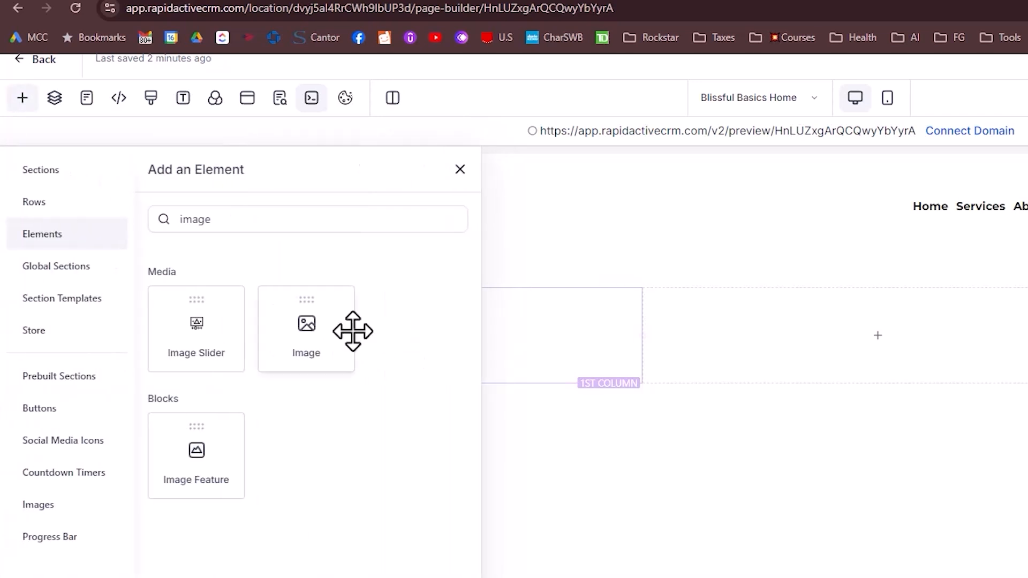
{"action": "left_click", "coordinate": [305, 323]}
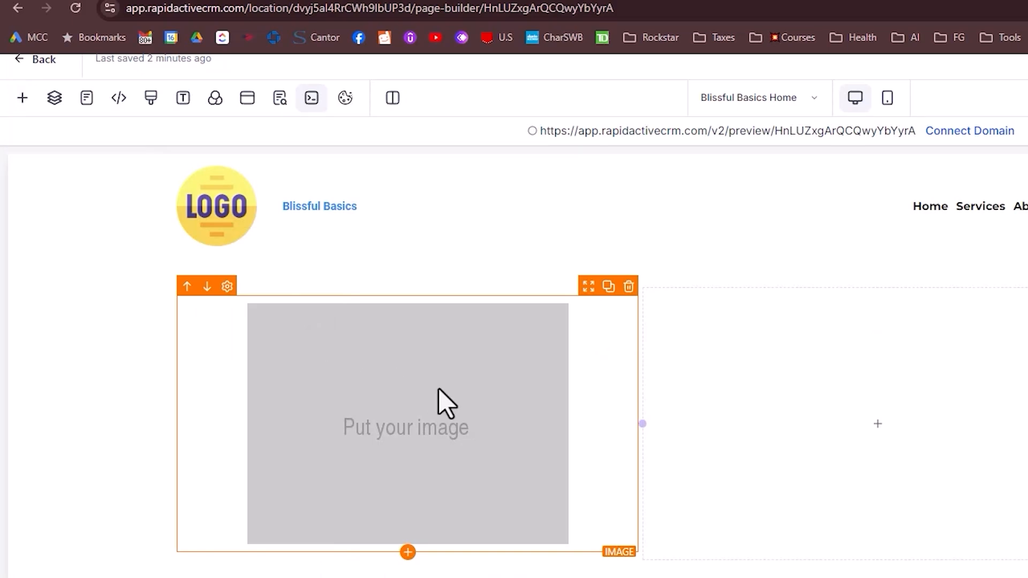
Step: Add a Headline element to the row's second column and change its text to Best Med Spa In NJ
{"action": "left_click", "coordinate": [883, 426]}
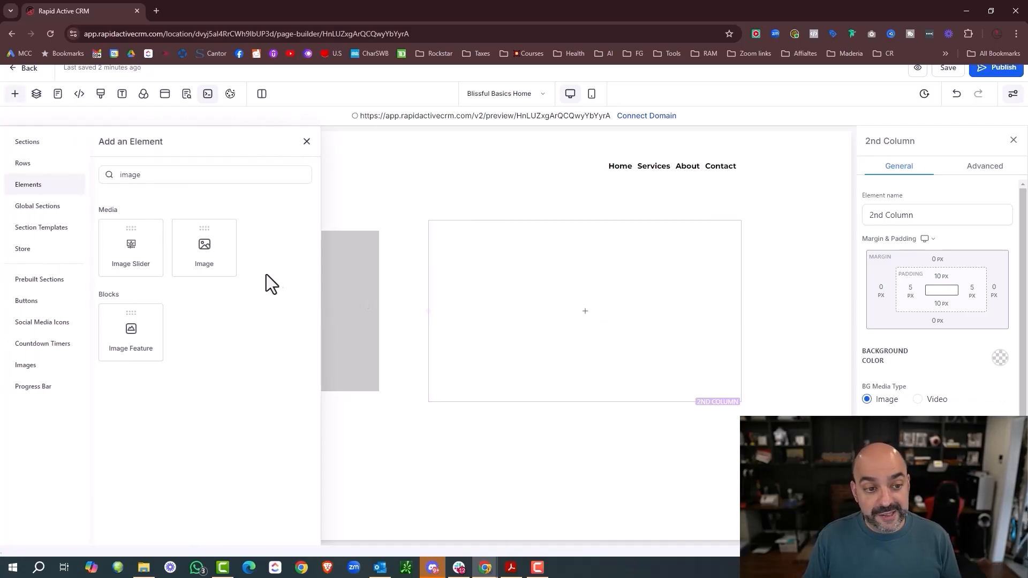
{"action": "double_click", "coordinate": [182, 174]}
{"action": "type", "text": "headline"}
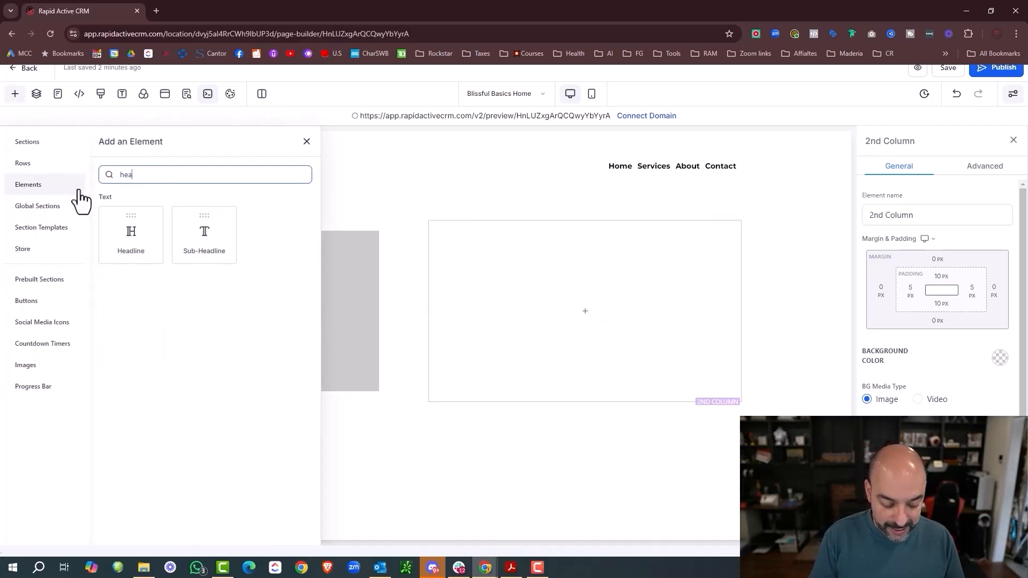
{"action": "left_click", "coordinate": [138, 233]}
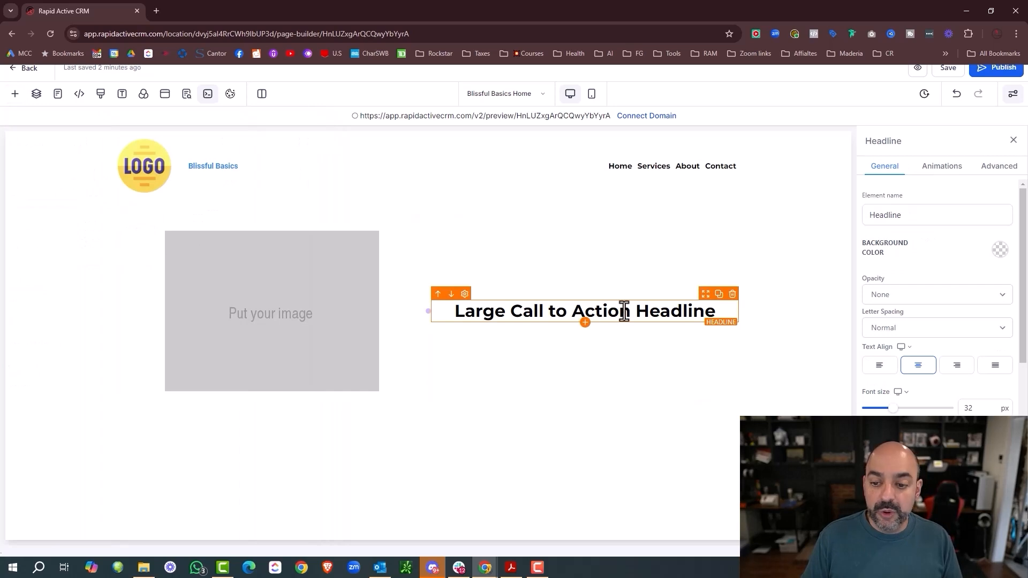
{"action": "left_click_drag", "start_coordinate": [717, 313], "coordinate": [432, 316]}
{"action": "type", "text": "Best"}
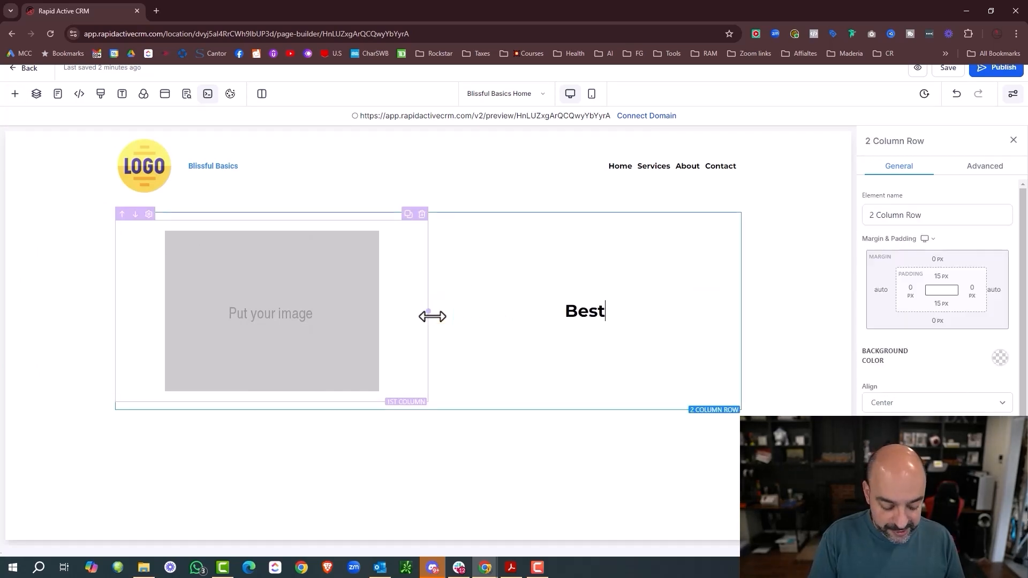
{"action": "type", "text": " Med Spa In NJ"}
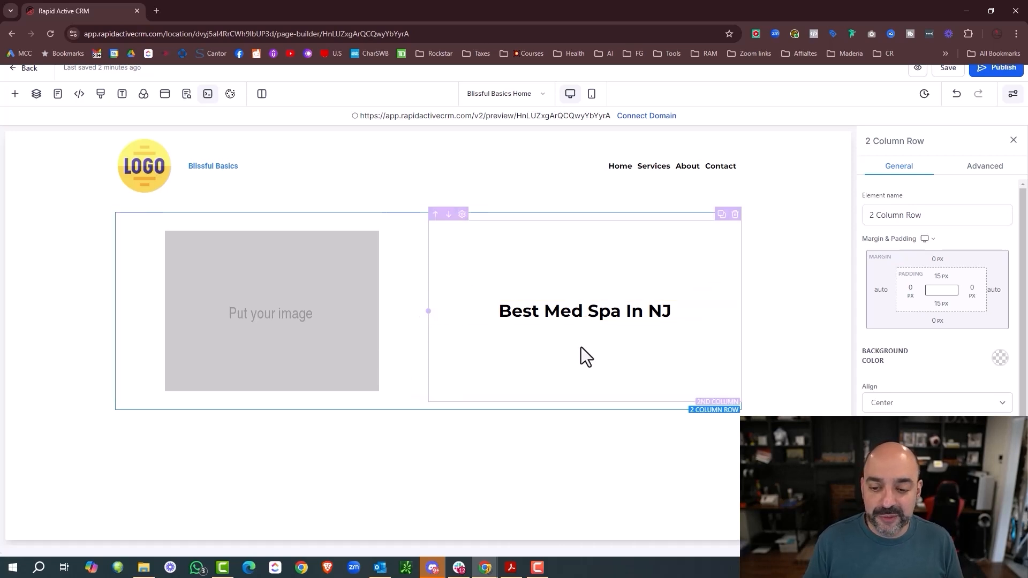
Step: Add a Sub-Headline element below the Best Med Spa In NJ headline
{"action": "left_click", "coordinate": [586, 323]}
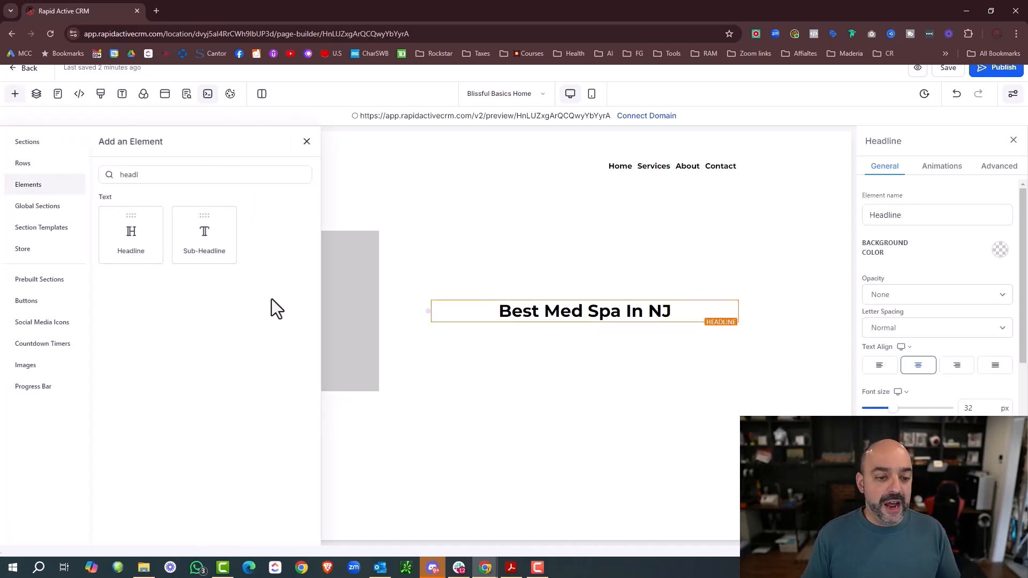
{"action": "left_click_drag", "start_coordinate": [205, 236], "coordinate": [573, 364]}
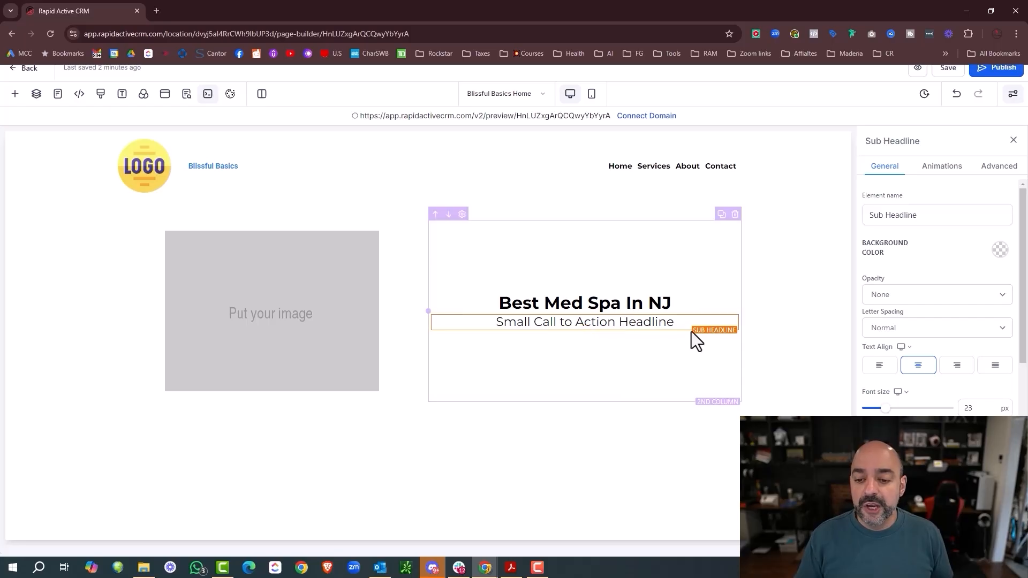
Step: Replace the sub-headline text under "Best Med Spa In NJ" with "Vampire facial for only $299"
{"action": "left_click_drag", "start_coordinate": [589, 251], "coordinate": [293, 240]}
{"action": "type", "text": "Vampire"}
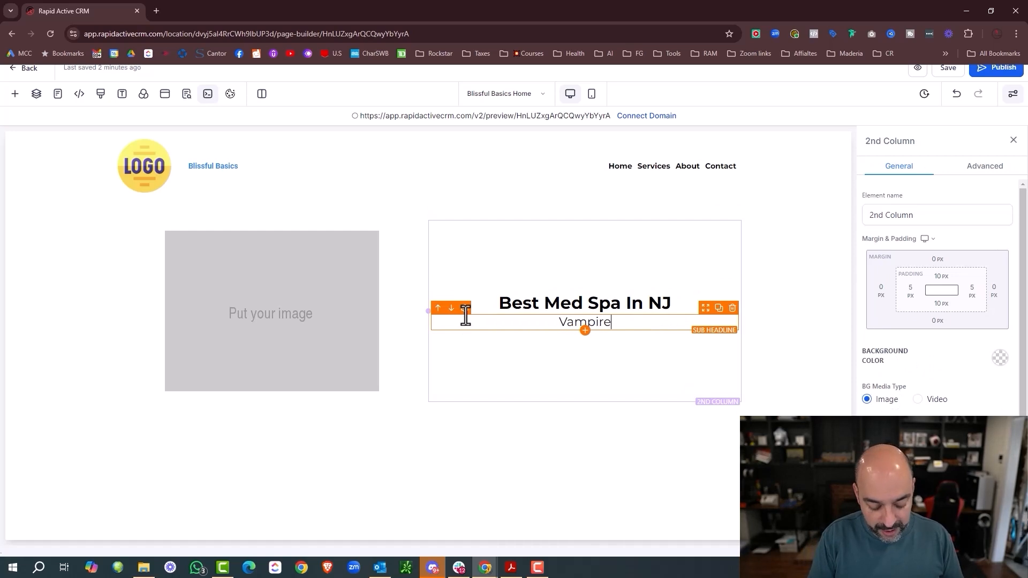
{"action": "type", "text": " facial for only 299"}
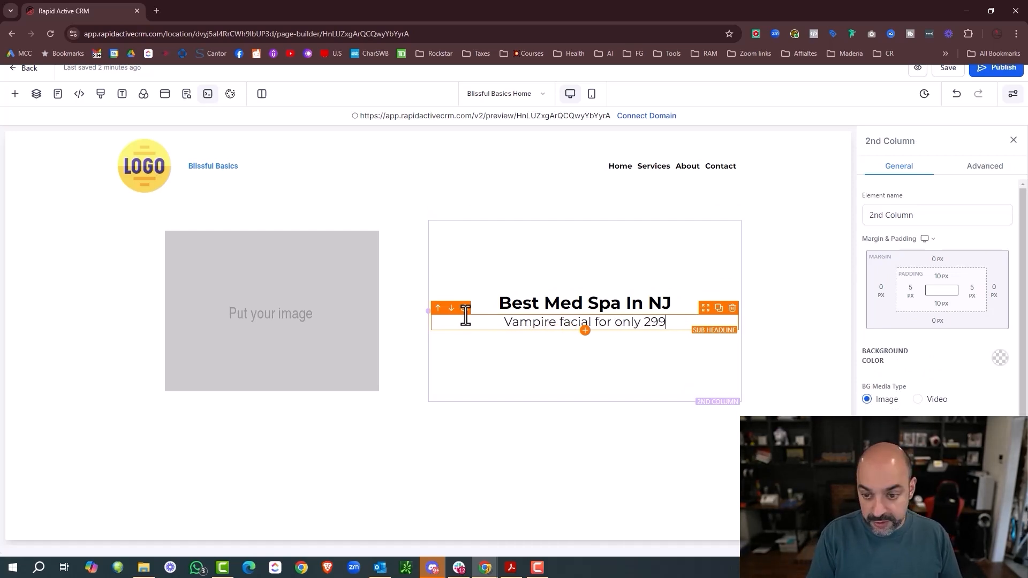
{"action": "left_click", "coordinate": [643, 322]}
{"action": "type", "text": "$"}
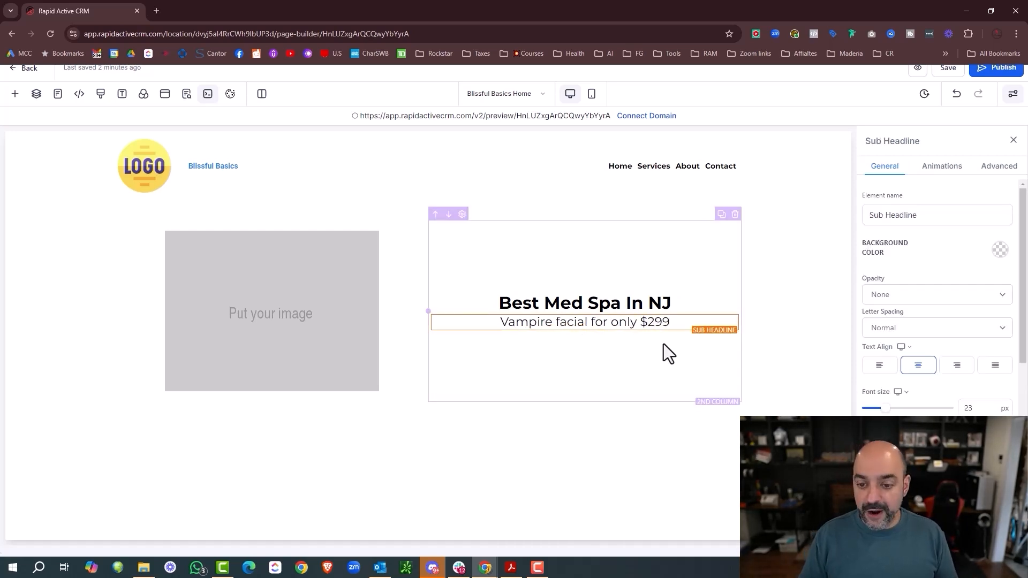
Step: Add a bullet list element directly below the "Vampire facial for only $299" sub-headline
{"action": "left_click", "coordinate": [585, 331]}
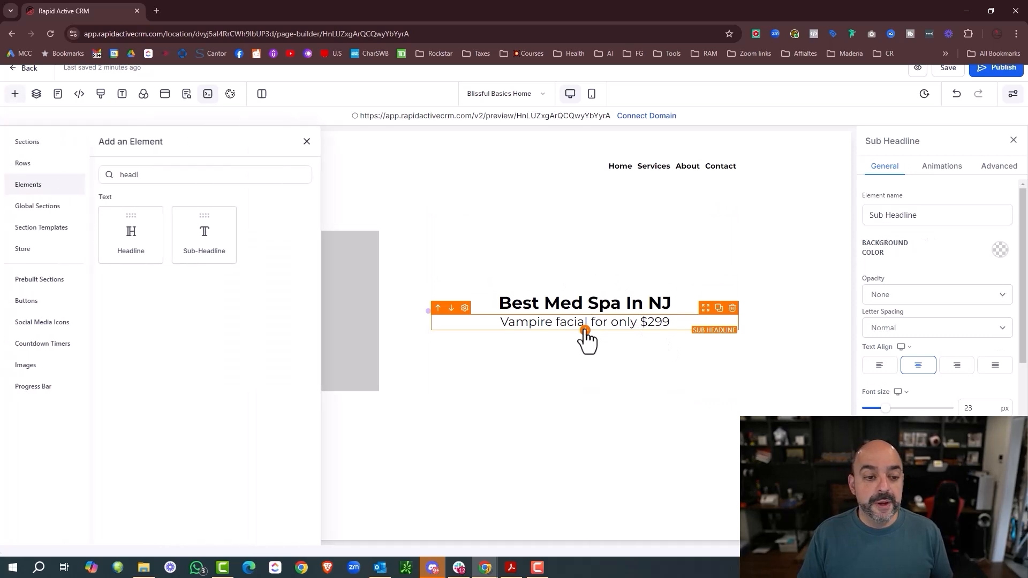
{"action": "left_click", "coordinate": [161, 176]}
{"action": "type", "text": "Bull"}
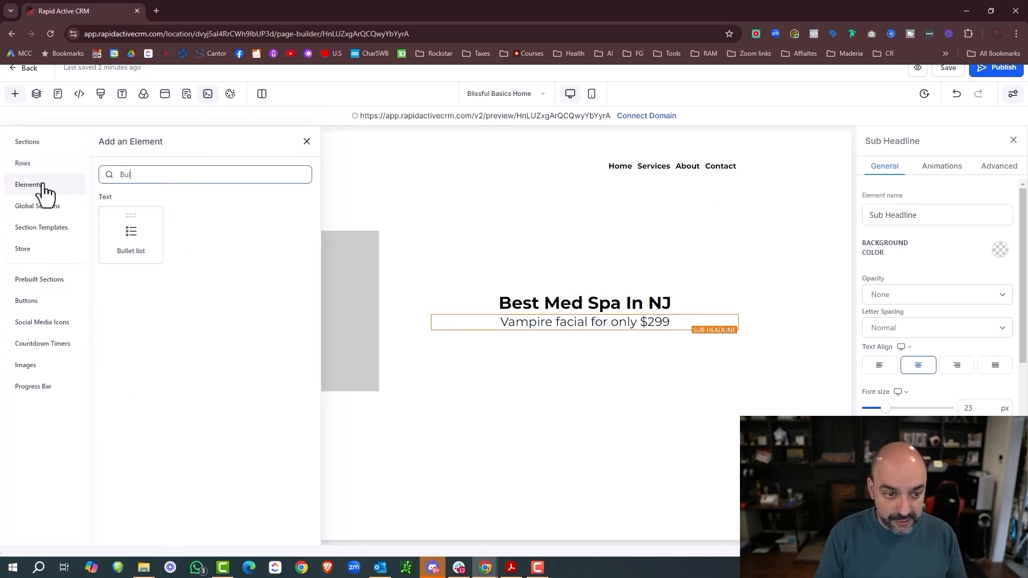
{"action": "left_click", "coordinate": [118, 233]}
Step: Replace the placeholder bullet with "Revitalize Your Skin" and add a second bullet "Done By Worldclass Team"
{"action": "triple_click", "coordinate": [553, 335]}
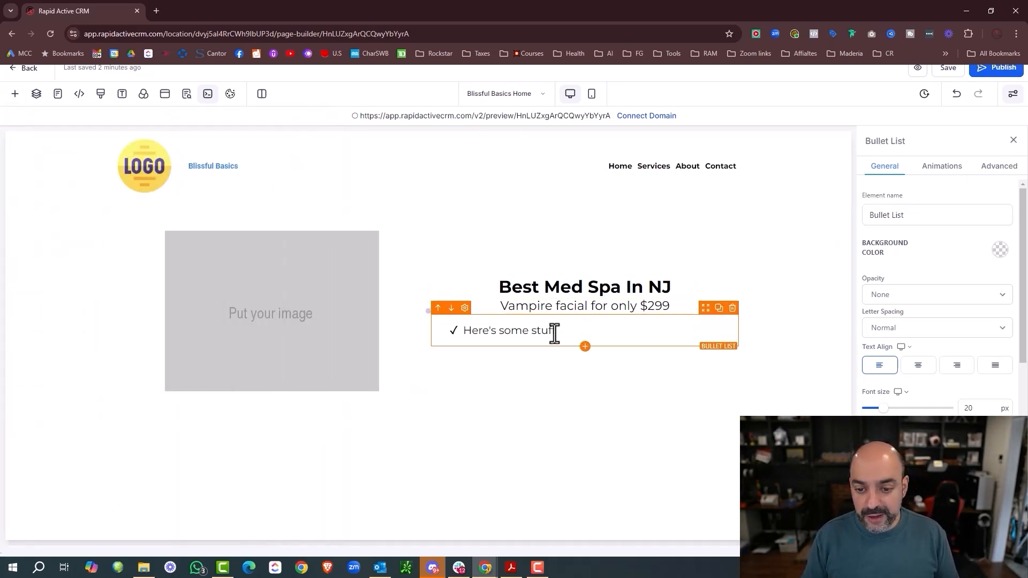
{"action": "type", "text": "Revitalize Your Fa"}
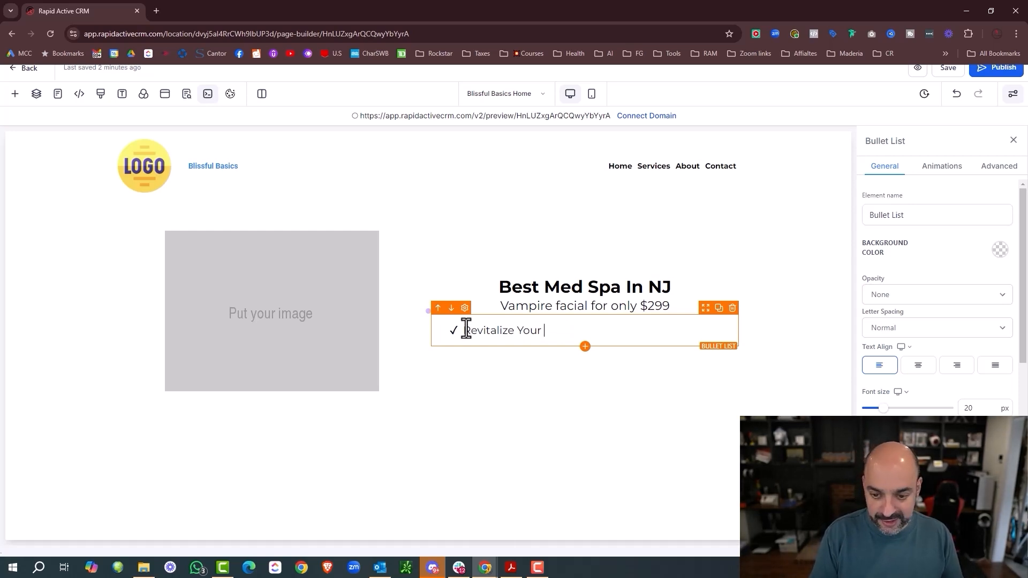
{"action": "type", "text": "kin"}
{"action": "key", "text": "Return"}
{"action": "type", "text": "Tone"}
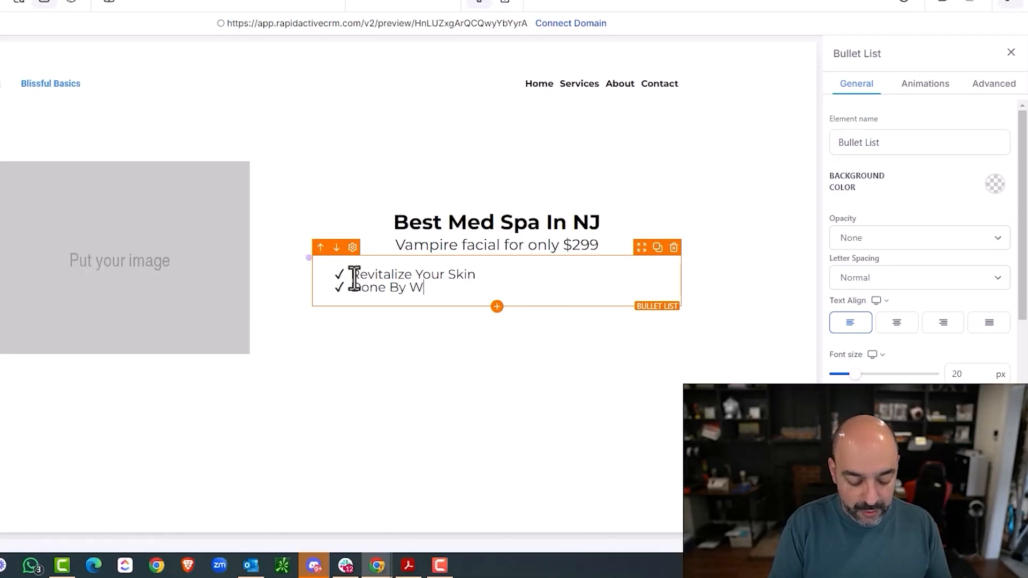
{"action": "type", "text": " By Worldclass Team"}
{"action": "key", "text": "Return"}
Step: Add the bullets "80% Off Normal Price" and "First 10 Tickets", and correct "Worldclass" to "World class" in the second bullet
{"action": "type", "text": "B"}
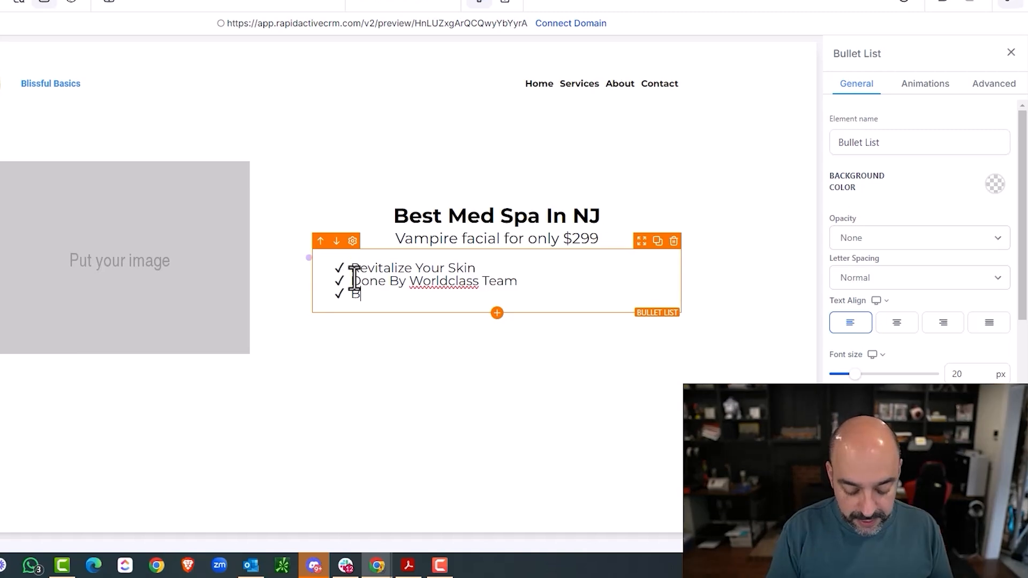
{"action": "key", "text": "BackSpace"}
{"action": "key", "text": "BackSpace"}
{"action": "key", "text": "BackSpace"}
{"action": "key", "text": "BackSpace"}
{"action": "key", "text": "BackSpace"}
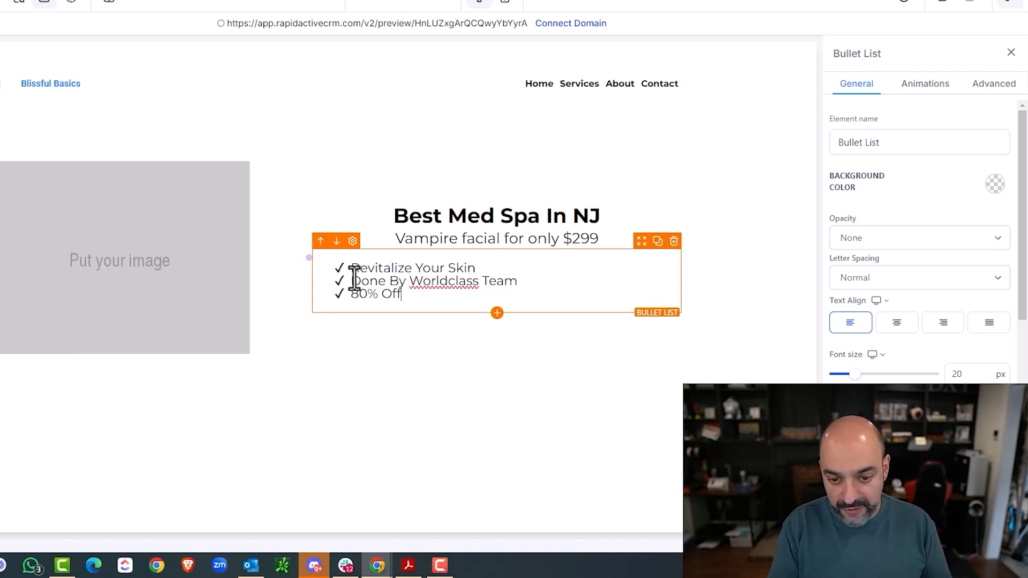
{"action": "type", "text": "80% Off Normal Price"}
{"action": "key", "text": "Return"}
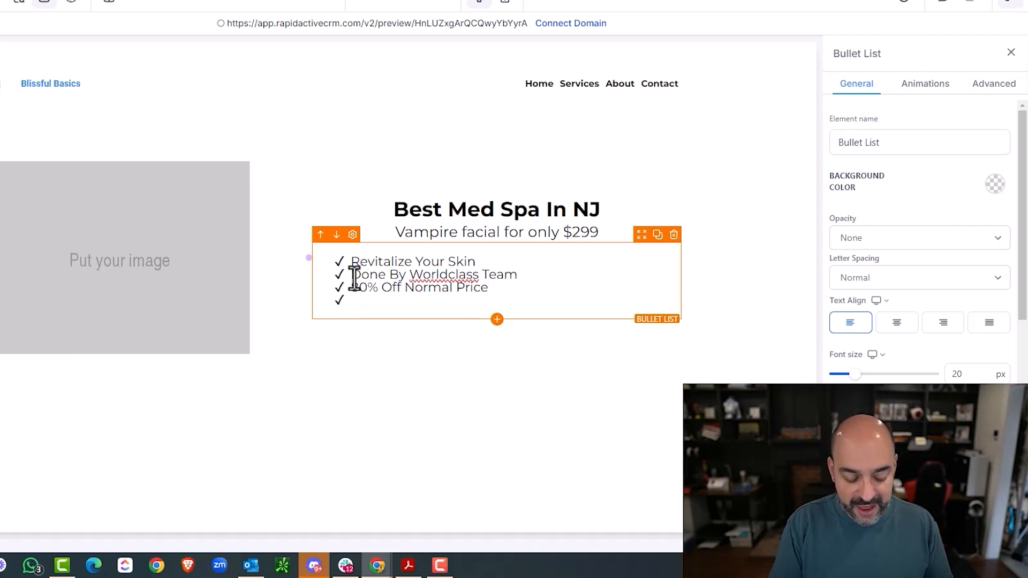
{"action": "type", "text": "First 10 Ticke"}
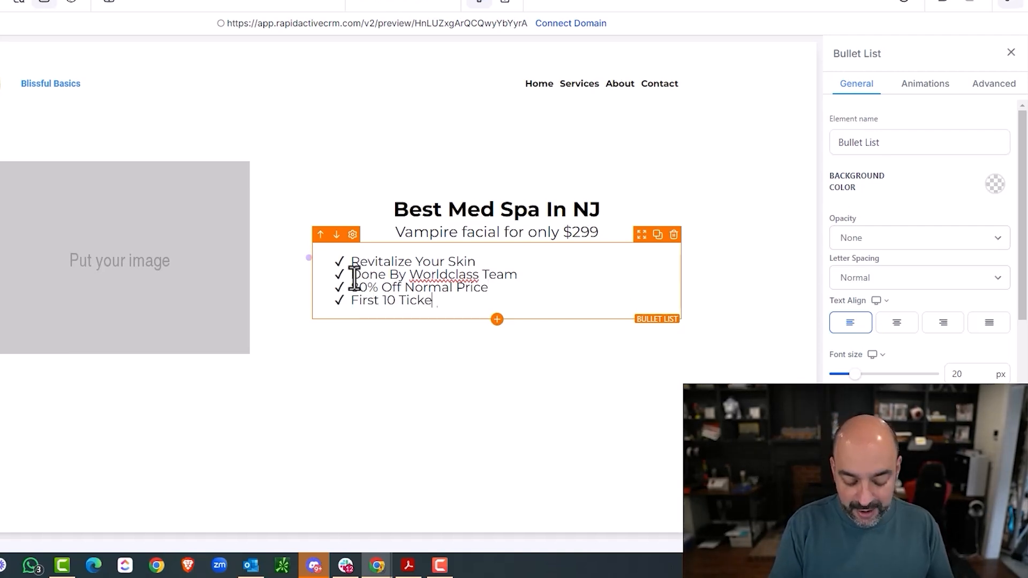
{"action": "type", "text": "ts"}
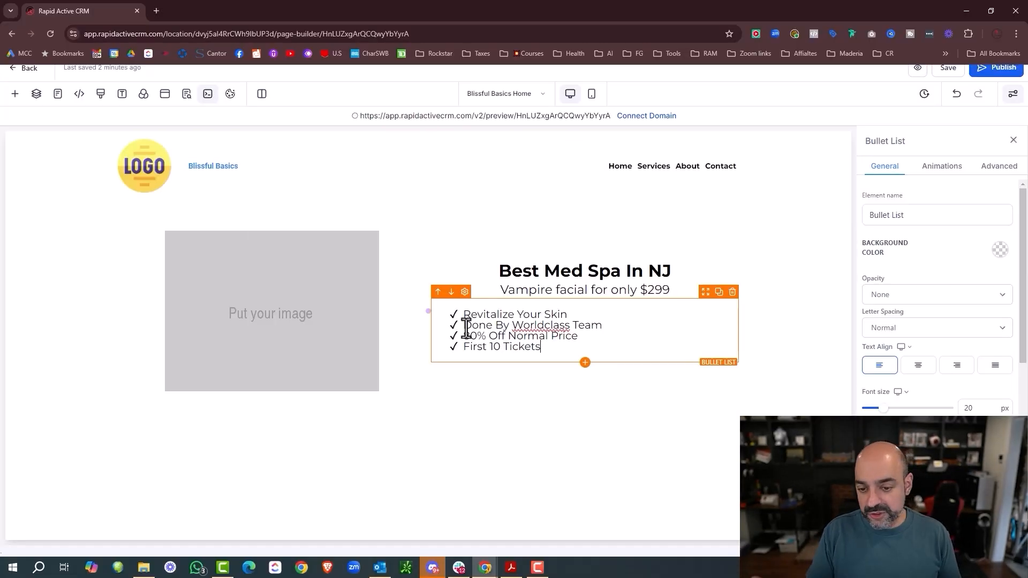
{"action": "left_click", "coordinate": [542, 327]}
Step: Compare the element settings of the headline, the sub-headline and the bullet list by selecting each in turn
{"action": "key", "text": "ctrl+a"}
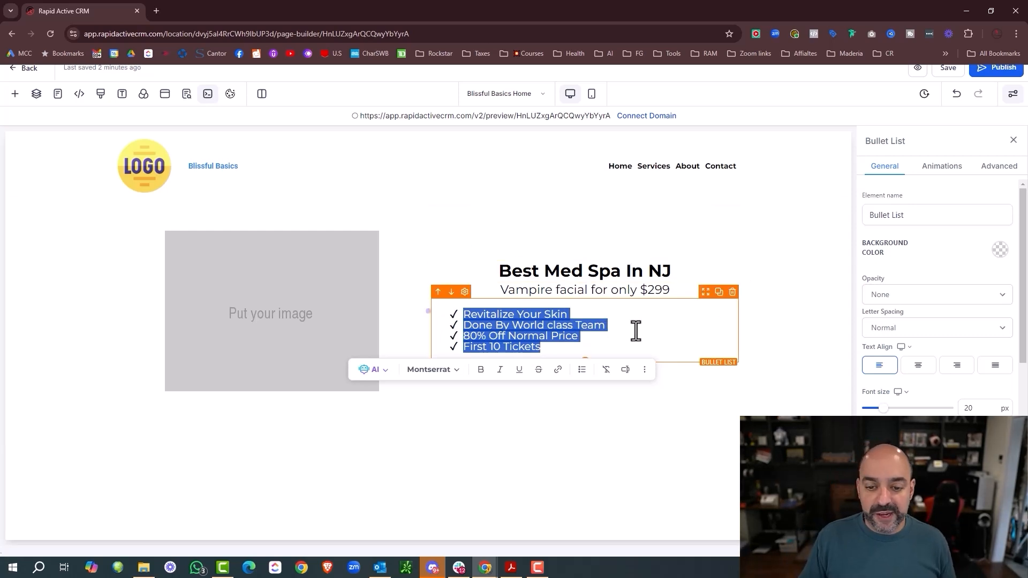
{"action": "left_click", "coordinate": [676, 288]}
{"action": "left_click", "coordinate": [667, 277]}
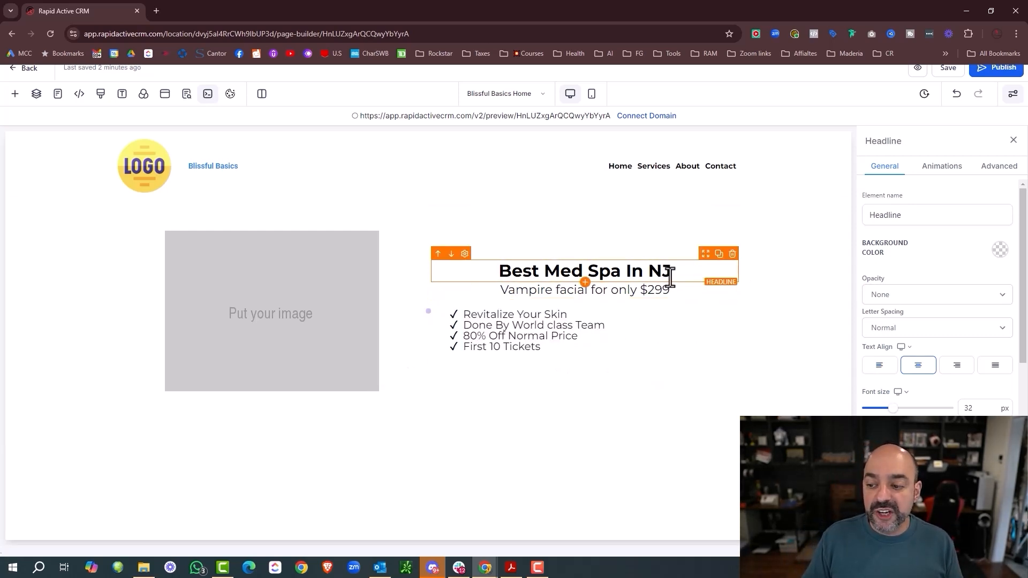
{"action": "left_click", "coordinate": [653, 315]}
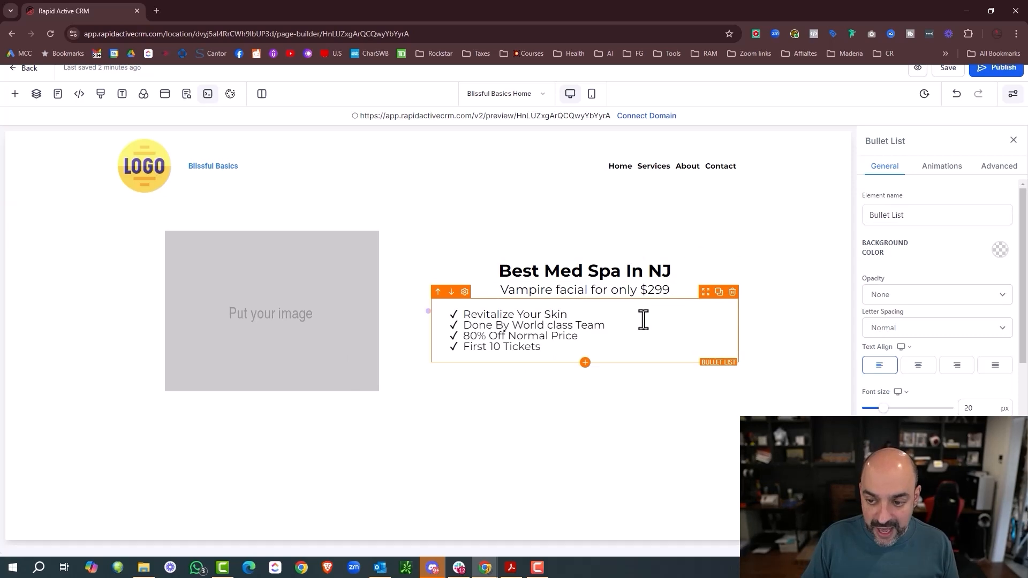
{"action": "left_click_drag", "start_coordinate": [902, 142], "coordinate": [863, 141]}
{"action": "left_click", "coordinate": [669, 289]}
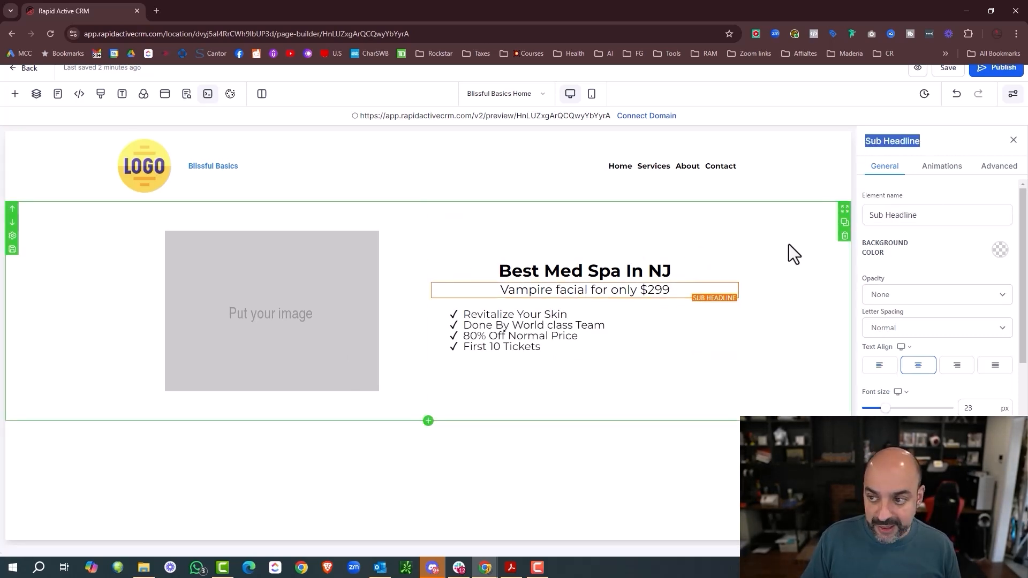
{"action": "left_click", "coordinate": [665, 271]}
{"action": "left_click", "coordinate": [638, 316]}
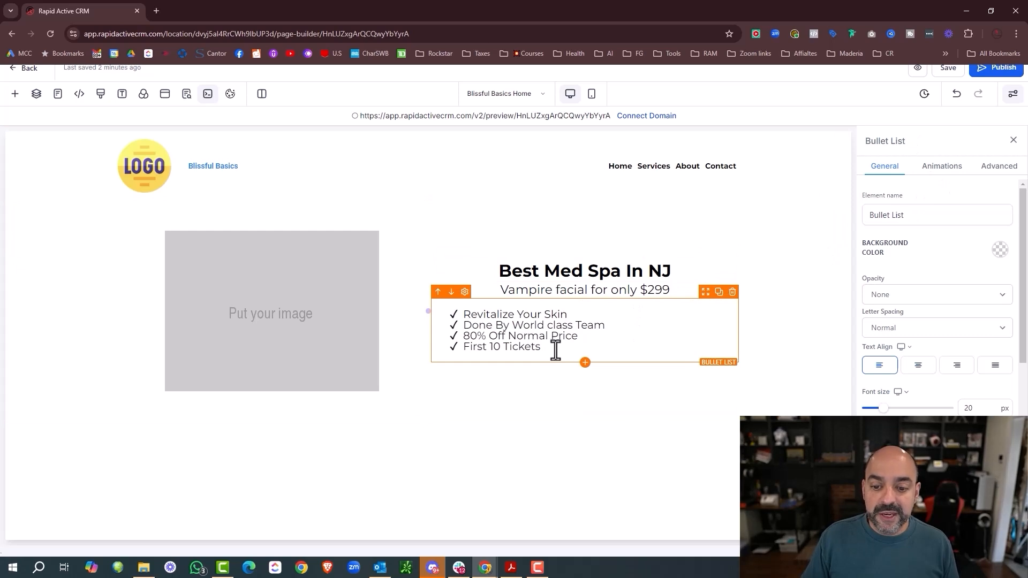
Step: Change the icon of the bullet list to the check-circle icon
{"action": "left_click_drag", "start_coordinate": [556, 350], "coordinate": [447, 319]}
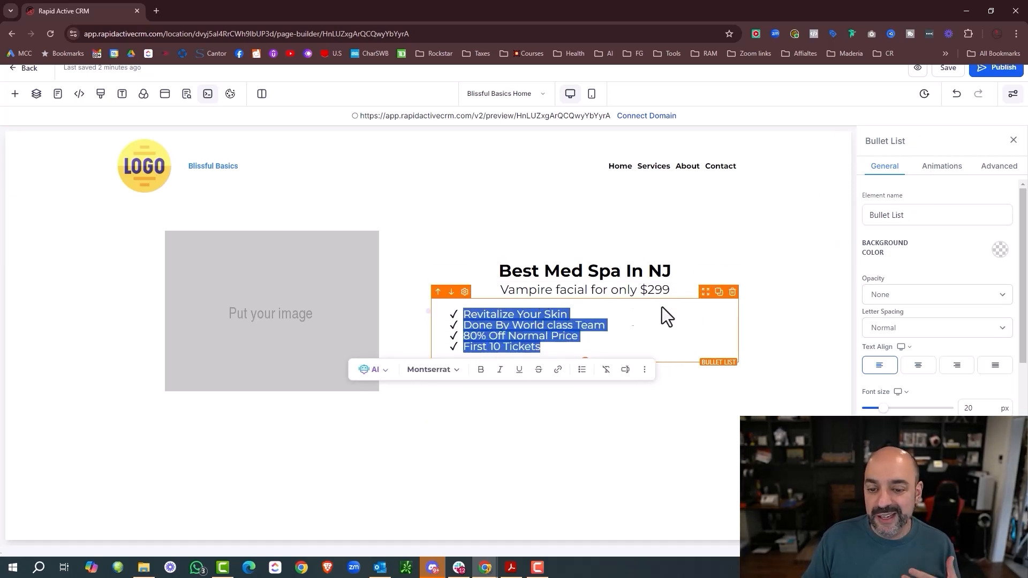
{"action": "scroll", "coordinate": [981, 271], "scroll_direction": "down", "scroll_amount": 5}
{"action": "scroll", "coordinate": [980, 277], "scroll_direction": "down", "scroll_amount": 1}
{"action": "scroll", "coordinate": [942, 287], "scroll_direction": "up", "scroll_amount": 2}
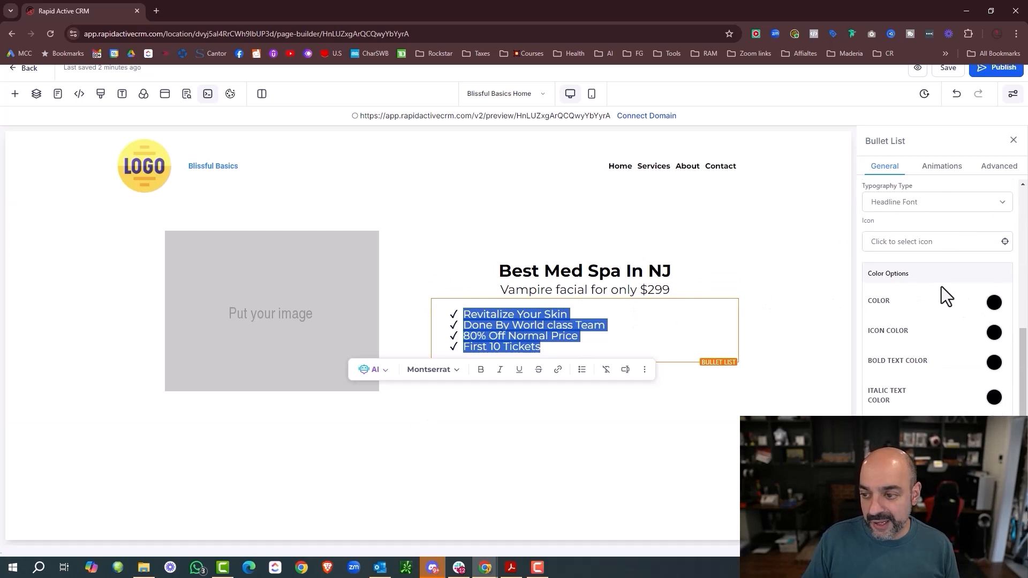
{"action": "left_click", "coordinate": [947, 329]}
{"action": "left_click", "coordinate": [926, 310]}
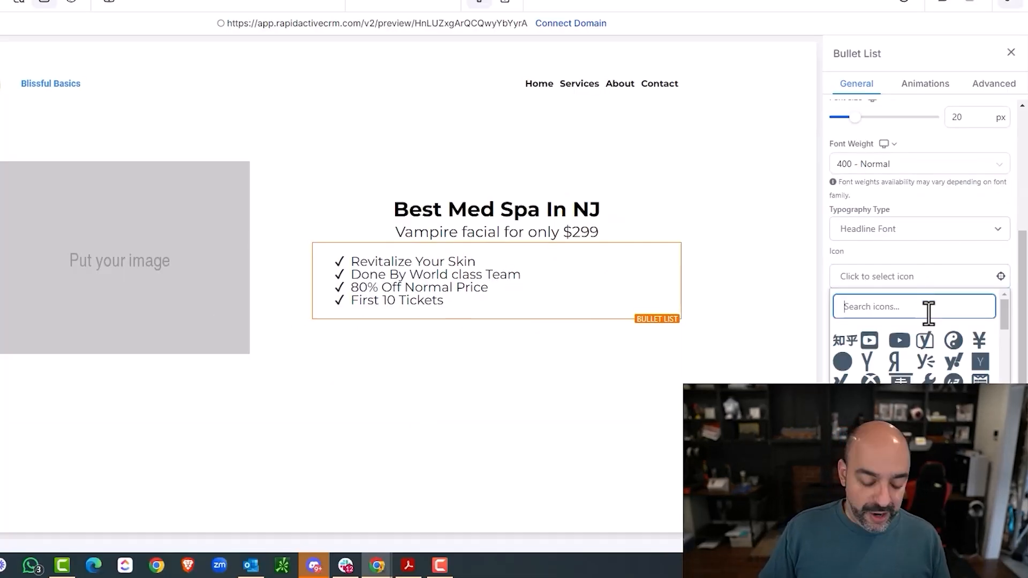
{"action": "type", "text": "ched"}
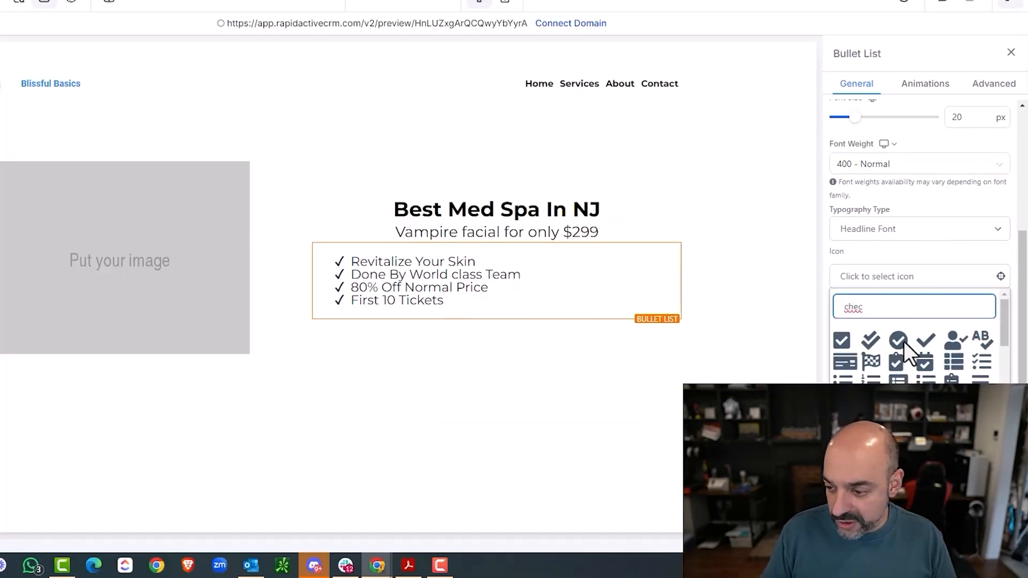
{"action": "left_click", "coordinate": [904, 341]}
Step: Try blue as the bullet list's text color and return it to black
{"action": "scroll", "coordinate": [958, 321], "scroll_direction": "down", "scroll_amount": 2}
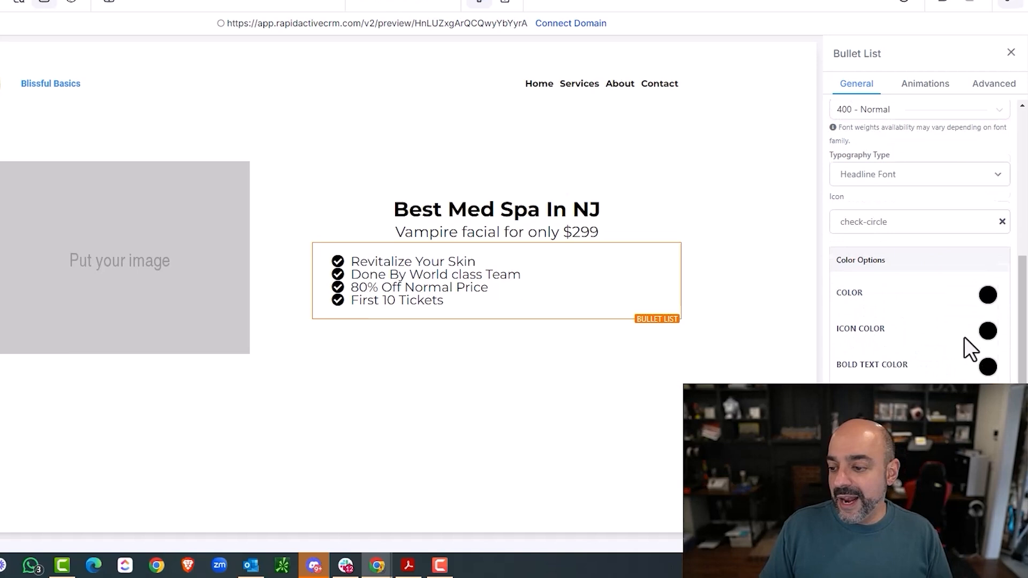
{"action": "left_click", "coordinate": [987, 286]}
{"action": "left_click", "coordinate": [868, 314]}
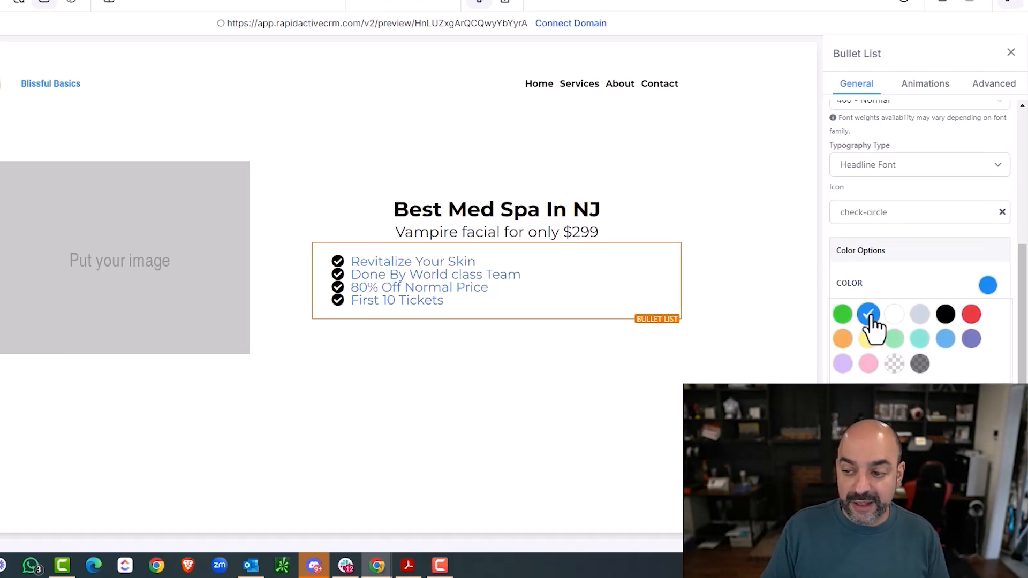
{"action": "left_click", "coordinate": [945, 316]}
Step: Set the bullet list's icon color to blue
{"action": "scroll", "coordinate": [937, 356], "scroll_direction": "down", "scroll_amount": 5}
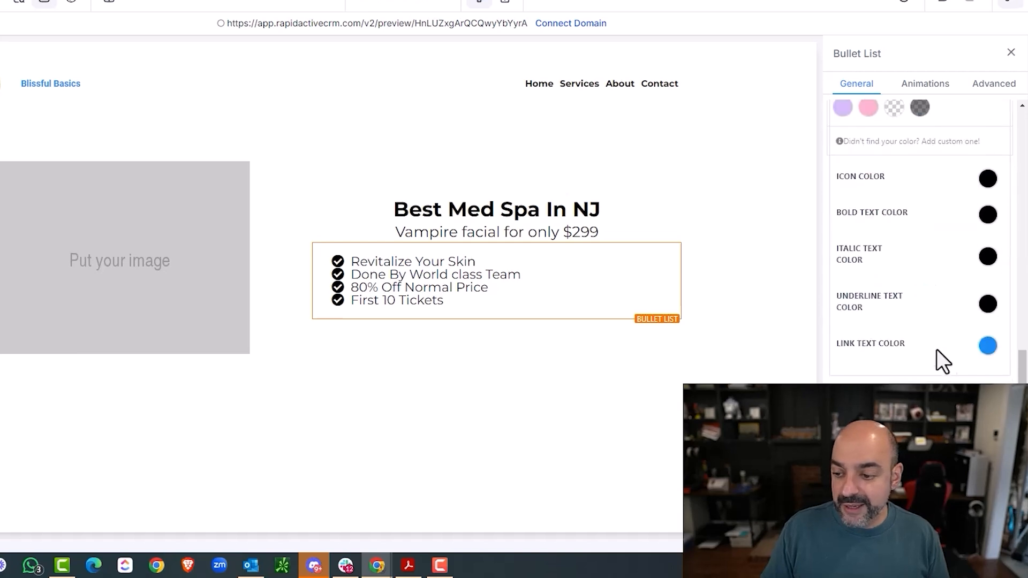
{"action": "left_click", "coordinate": [985, 181]}
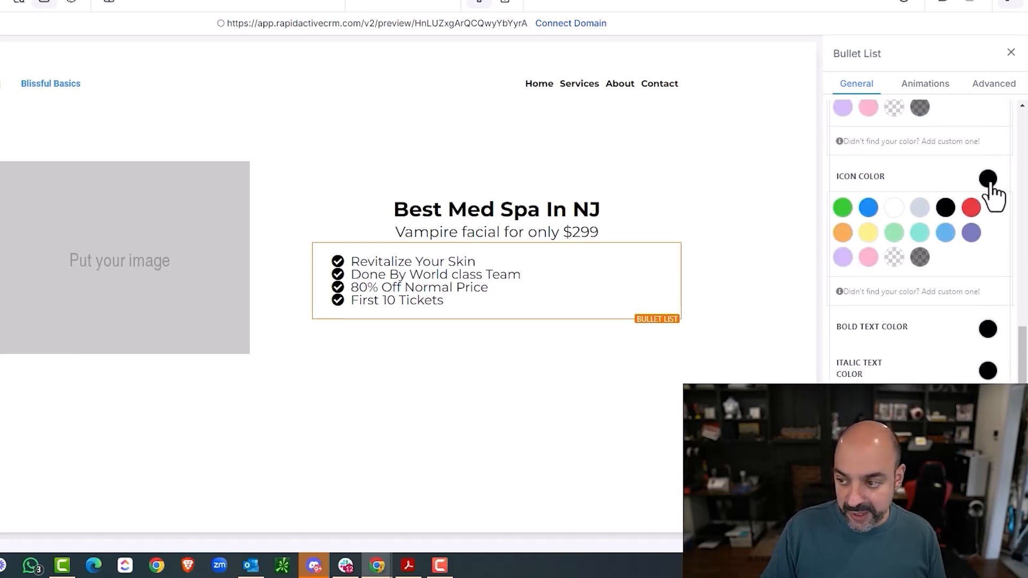
{"action": "left_click", "coordinate": [868, 209]}
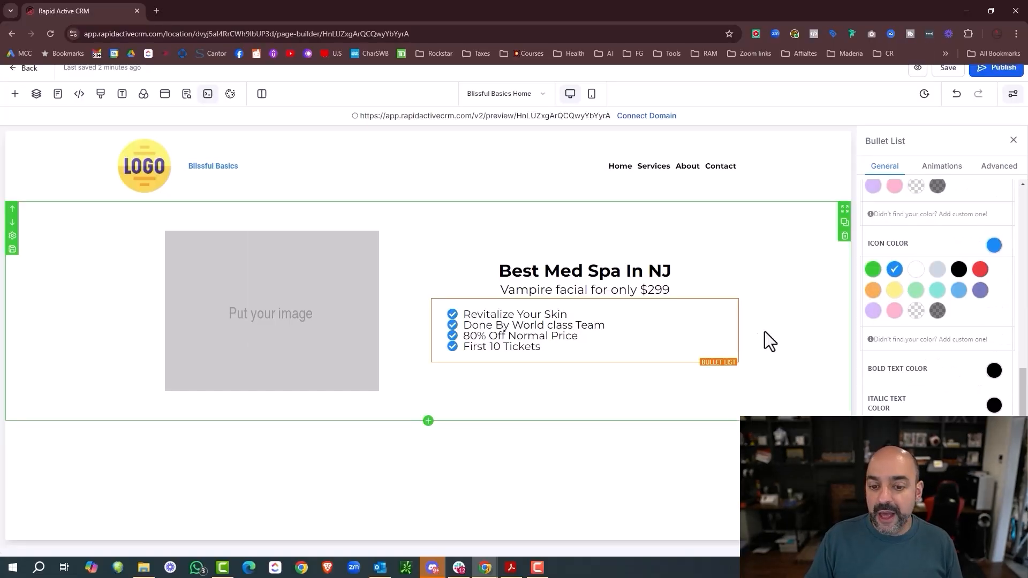
Step: Increase the line height of the whole bullet list to 1.8
{"action": "left_click_drag", "start_coordinate": [558, 348], "coordinate": [457, 314]}
{"action": "left_click", "coordinate": [994, 169]}
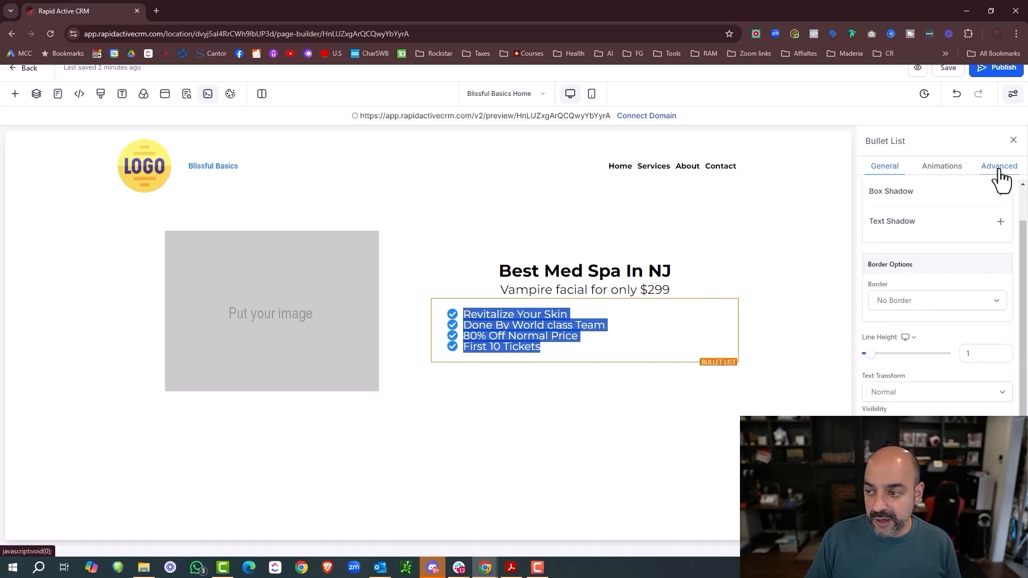
{"action": "scroll", "coordinate": [936, 307], "scroll_direction": "down", "scroll_amount": 2}
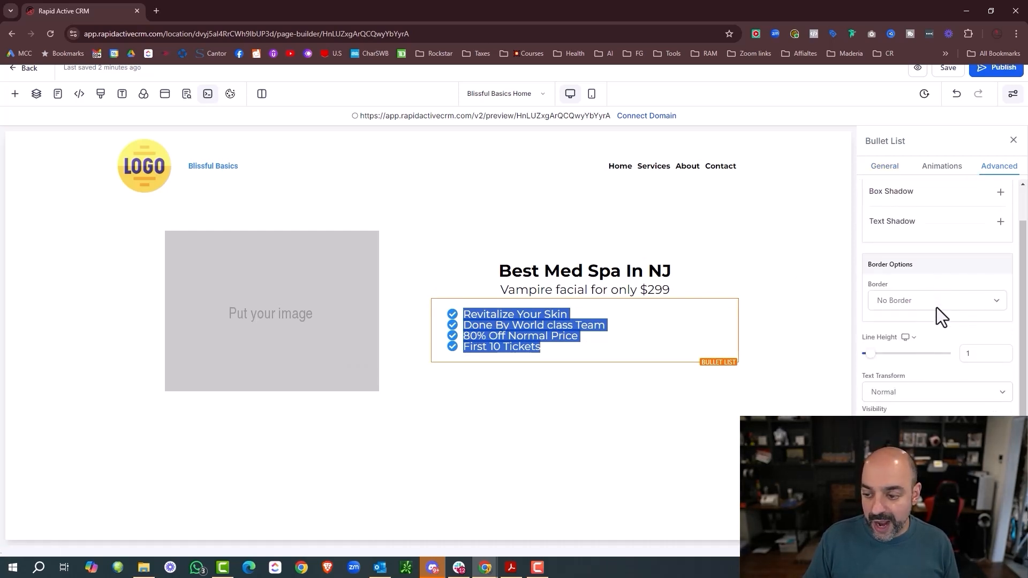
{"action": "left_click", "coordinate": [963, 355]}
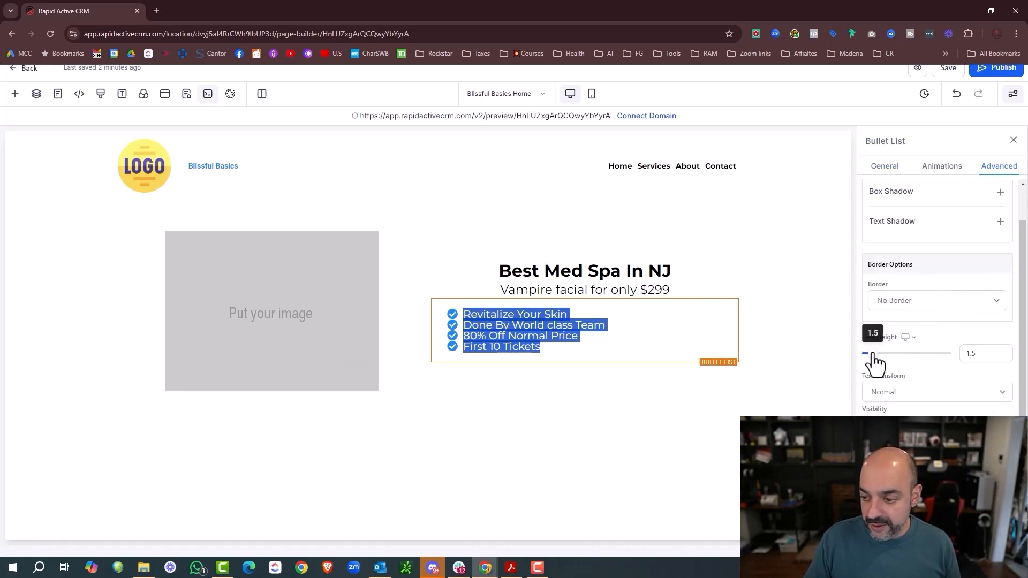
{"action": "left_click_drag", "start_coordinate": [873, 354], "coordinate": [874, 354]}
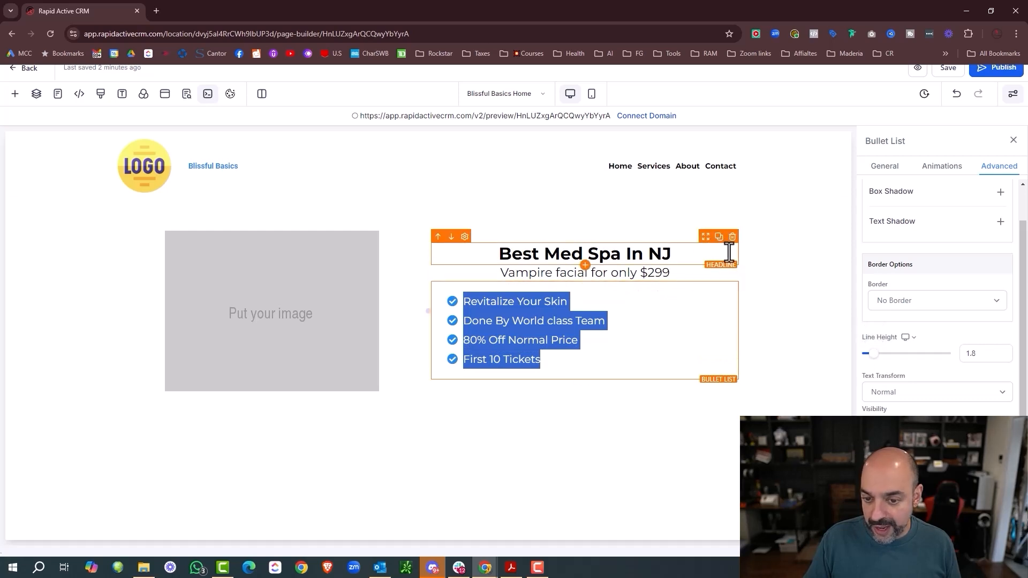
{"action": "left_click", "coordinate": [730, 255]}
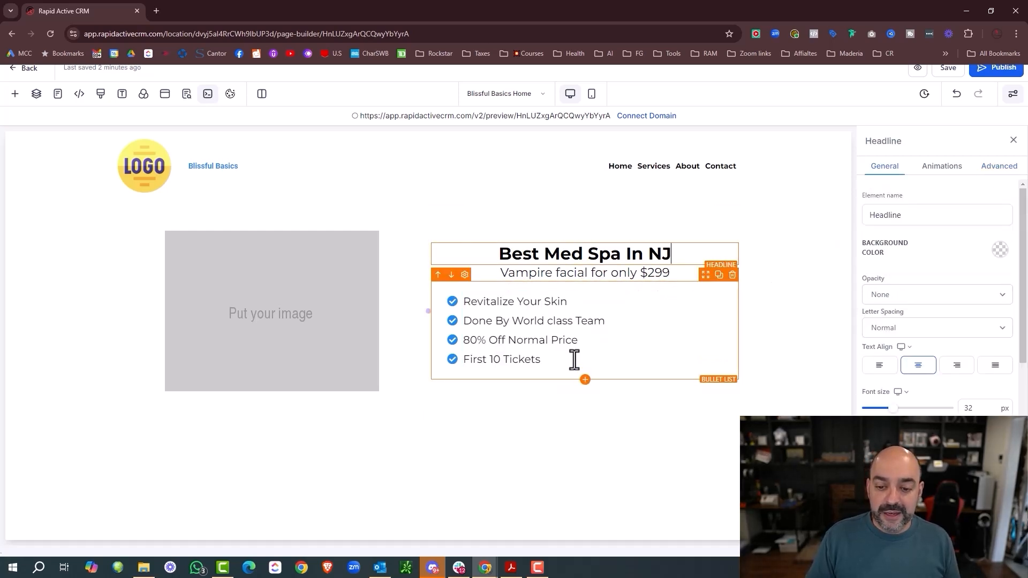
Step: Add a button element beneath the bullet list and set its background color to blue
{"action": "left_click", "coordinate": [585, 380]}
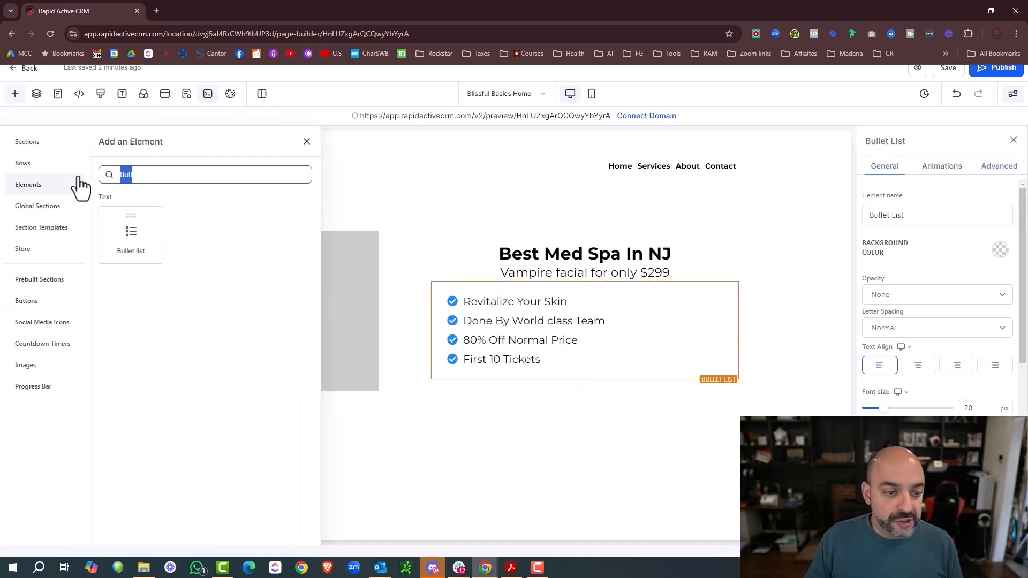
{"action": "type", "text": "form"}
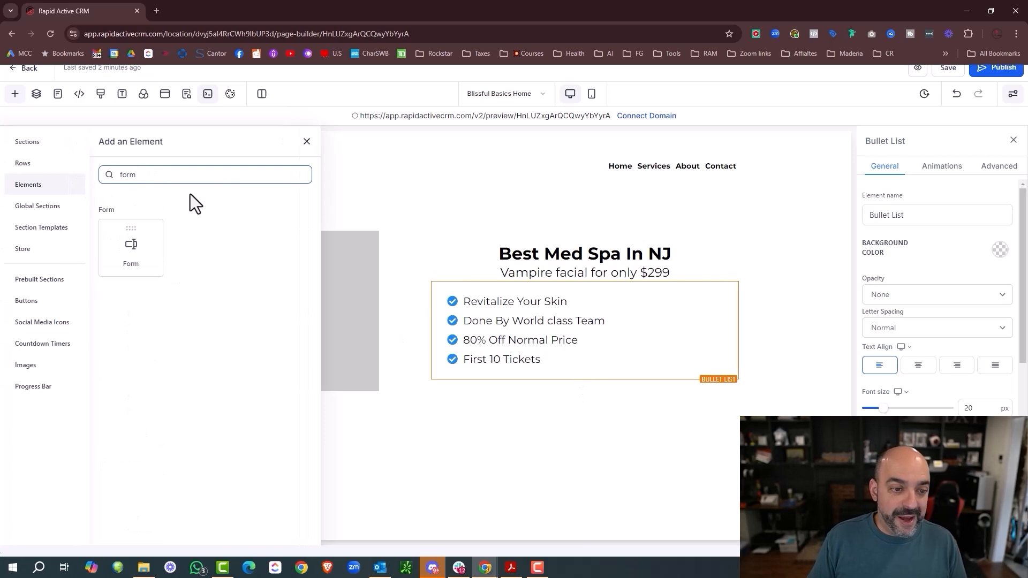
{"action": "key", "text": "BackSpace"}
{"action": "key", "text": "BackSpace"}
{"action": "key", "text": "BackSpace"}
{"action": "key", "text": "BackSpace"}
{"action": "type", "text": "bu"}
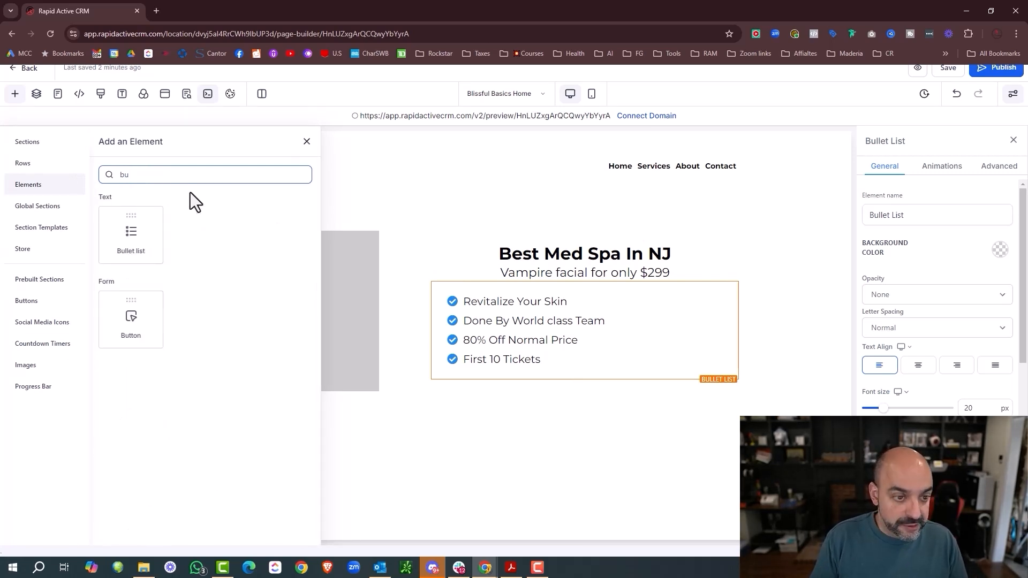
{"action": "type", "text": "tton"}
{"action": "left_click_drag", "start_coordinate": [150, 230], "coordinate": [586, 391]}
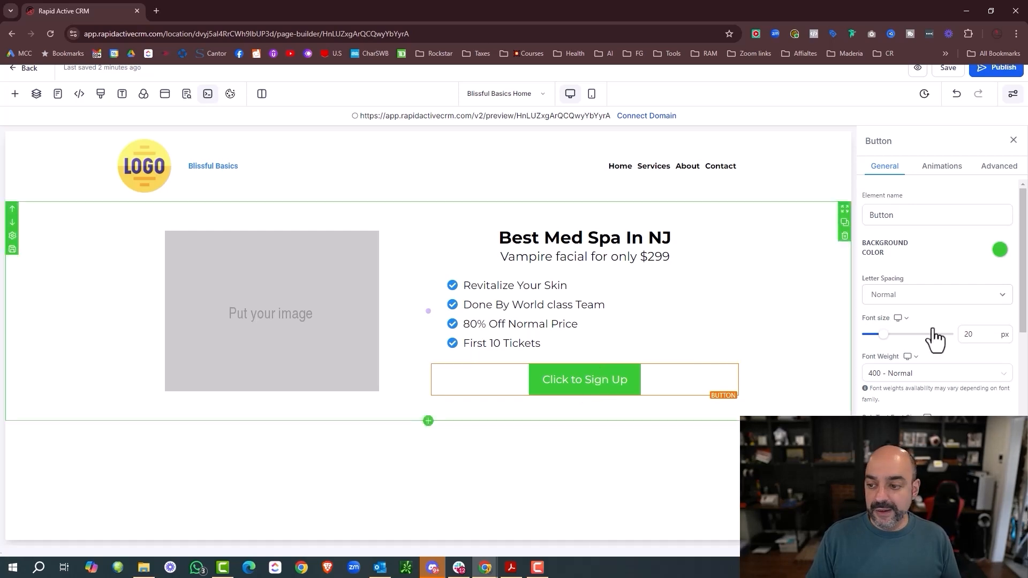
{"action": "left_click", "coordinate": [999, 249]}
{"action": "left_click", "coordinate": [887, 278]}
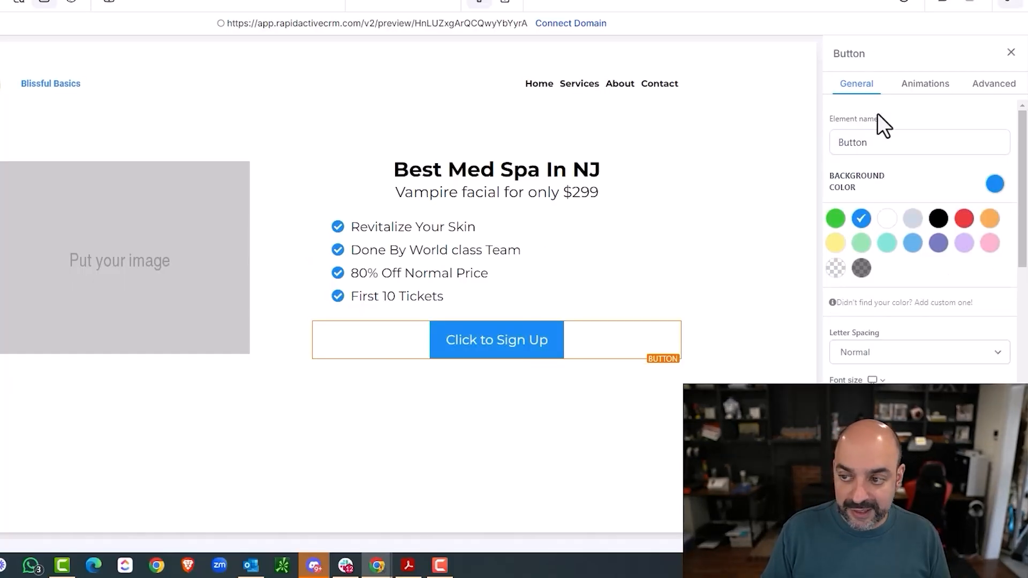
Step: Set the button's text to "Grab This Offer Now" and its sub text to "Limited to first 10"
{"action": "scroll", "coordinate": [883, 140], "scroll_direction": "down", "scroll_amount": 10}
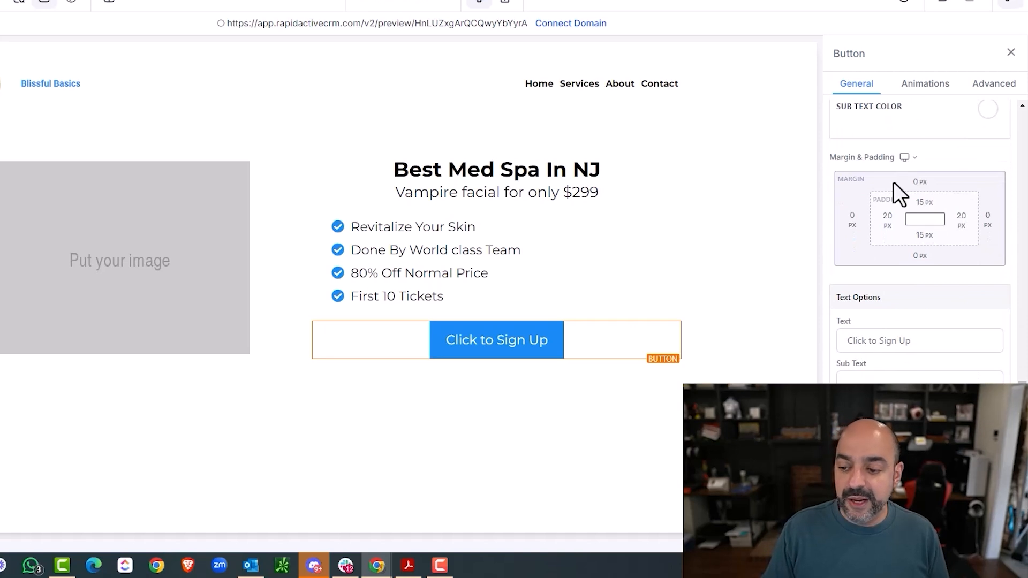
{"action": "scroll", "coordinate": [901, 293], "scroll_direction": "down", "scroll_amount": 5}
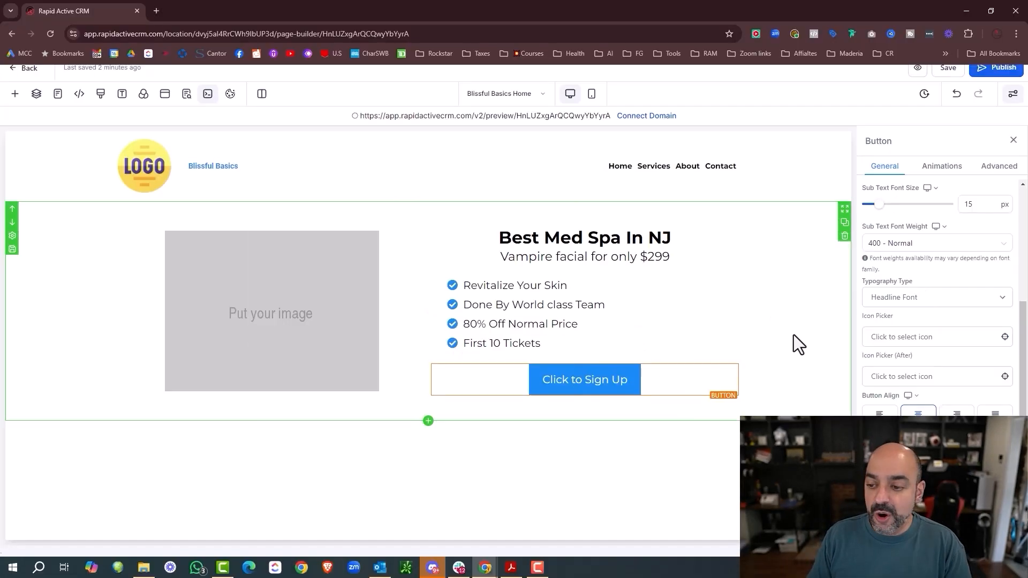
{"action": "scroll", "coordinate": [965, 338], "scroll_direction": "down", "scroll_amount": 5}
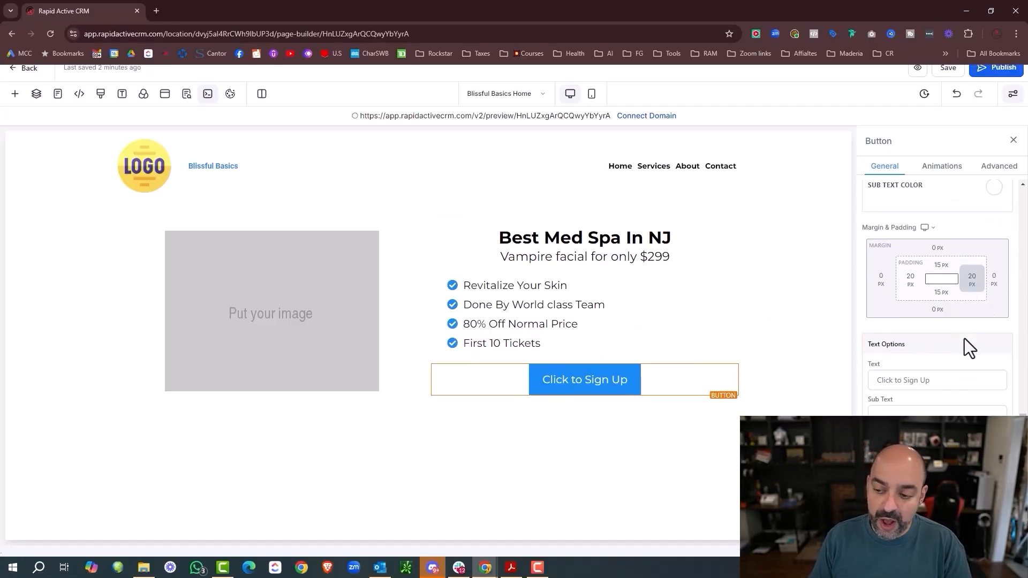
{"action": "triple_click", "coordinate": [947, 381]}
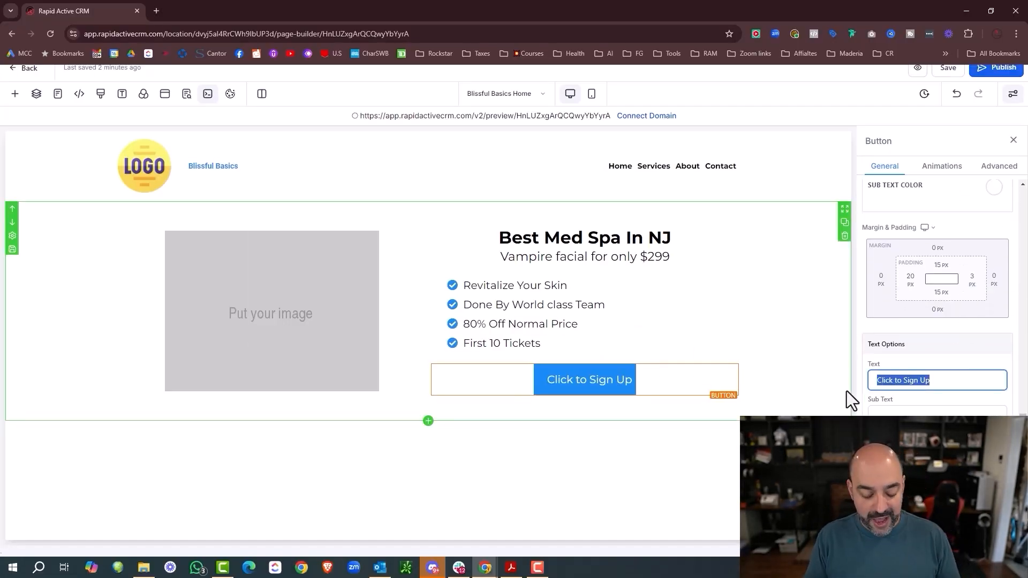
{"action": "type", "text": "Grab This Offer Now"}
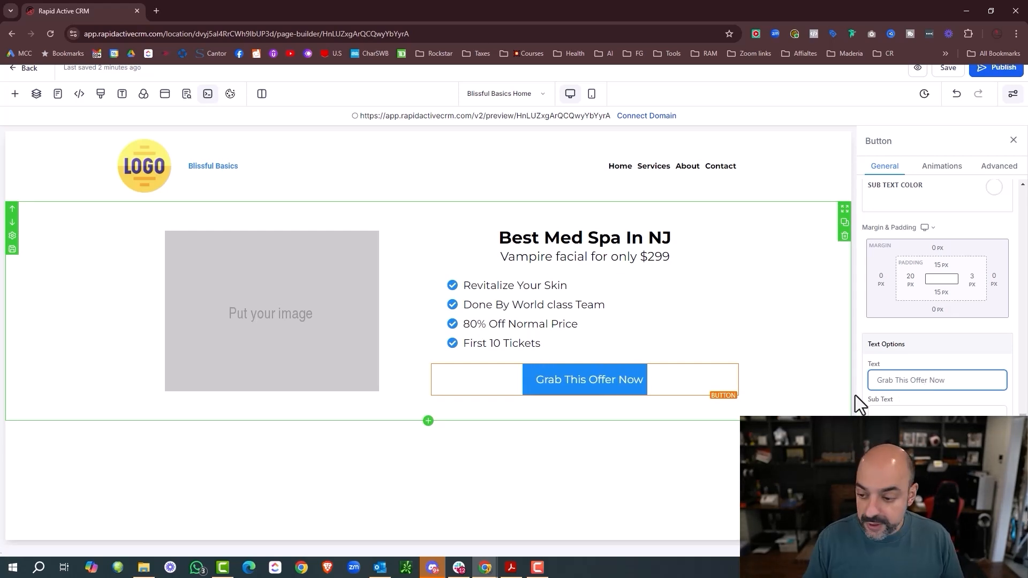
{"action": "left_click", "coordinate": [878, 411]}
{"action": "type", "text": "Limited to first 10"}
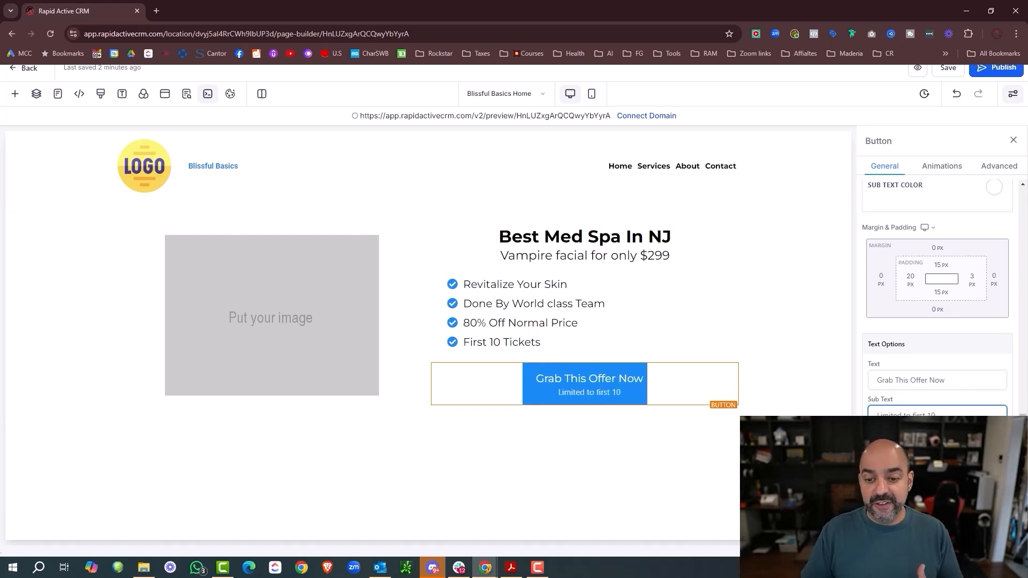
{"action": "left_click", "coordinate": [944, 167]}
{"action": "scroll", "coordinate": [950, 171], "scroll_direction": "down", "scroll_amount": 10}
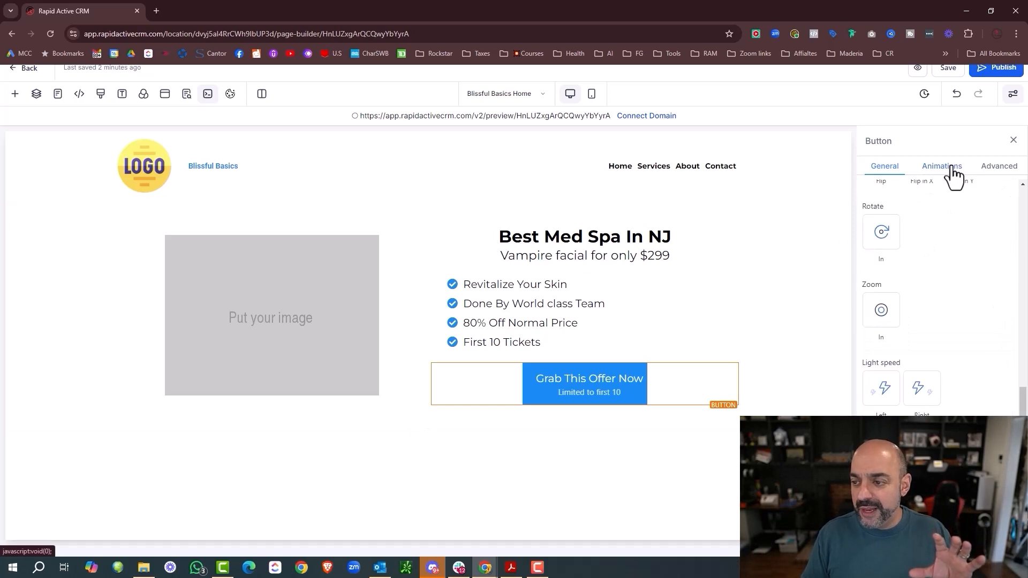
{"action": "left_click", "coordinate": [885, 166]}
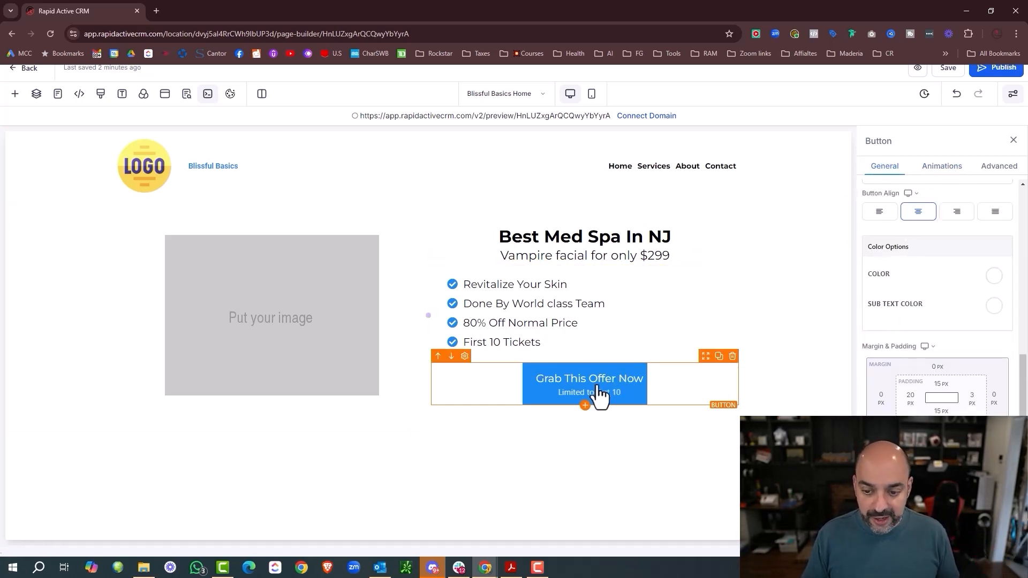
Step: Set the button's top and bottom padding to 5 px each
{"action": "scroll", "coordinate": [913, 288], "scroll_direction": "down", "scroll_amount": 2}
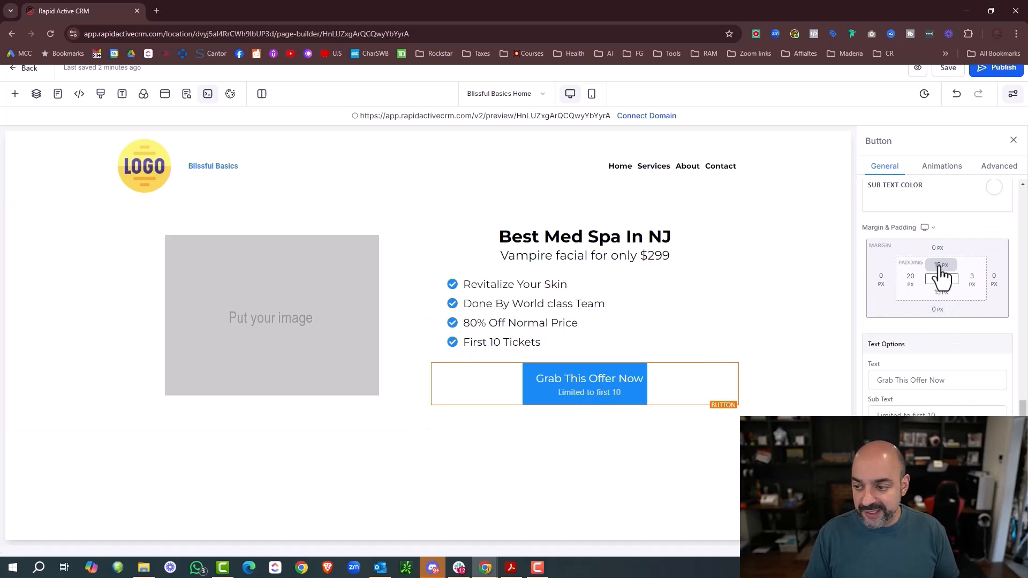
{"action": "left_click", "coordinate": [940, 276]}
{"action": "left_click_drag", "start_coordinate": [890, 290], "coordinate": [855, 294]}
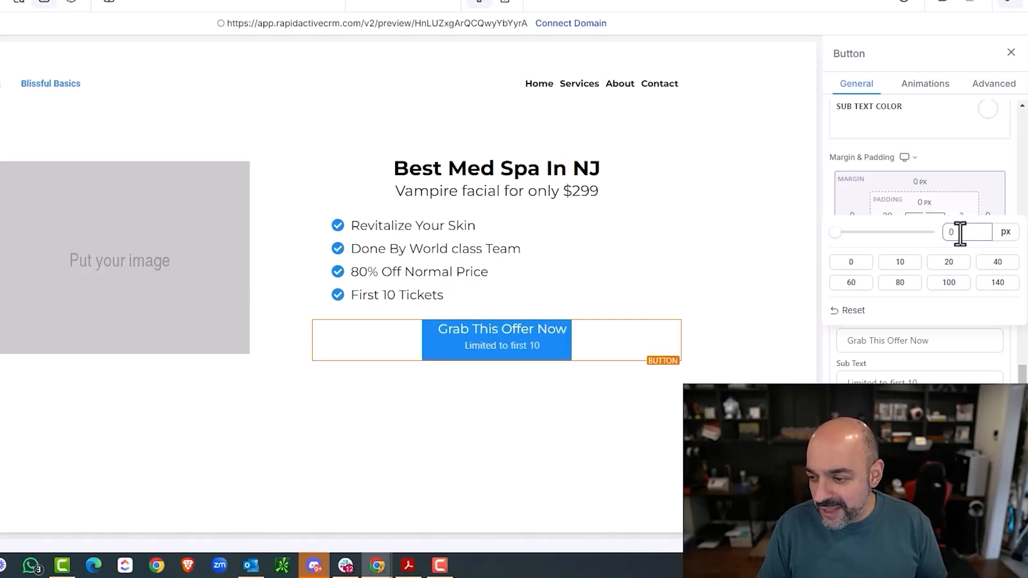
{"action": "type", "text": "5"}
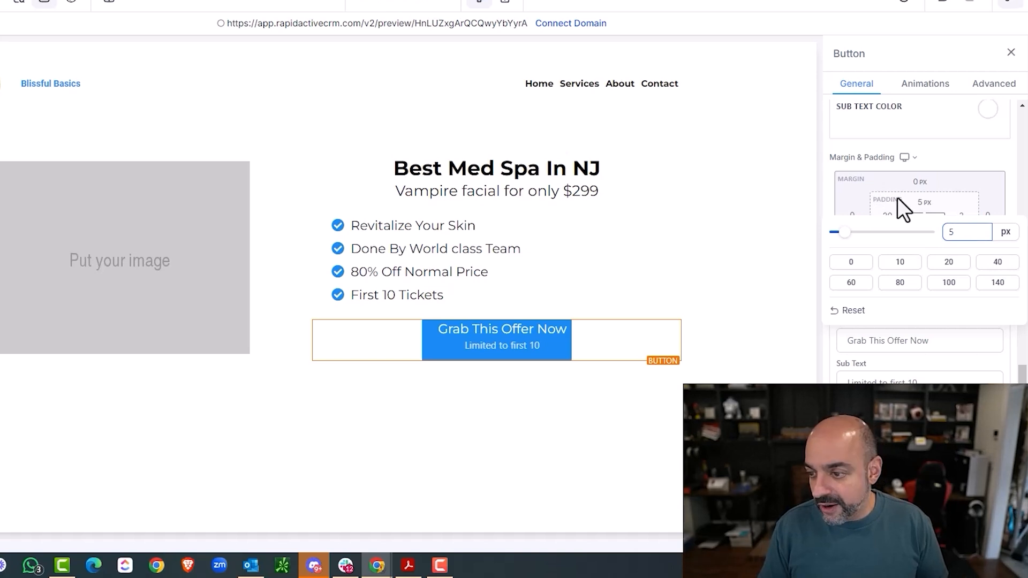
{"action": "left_click", "coordinate": [924, 236]}
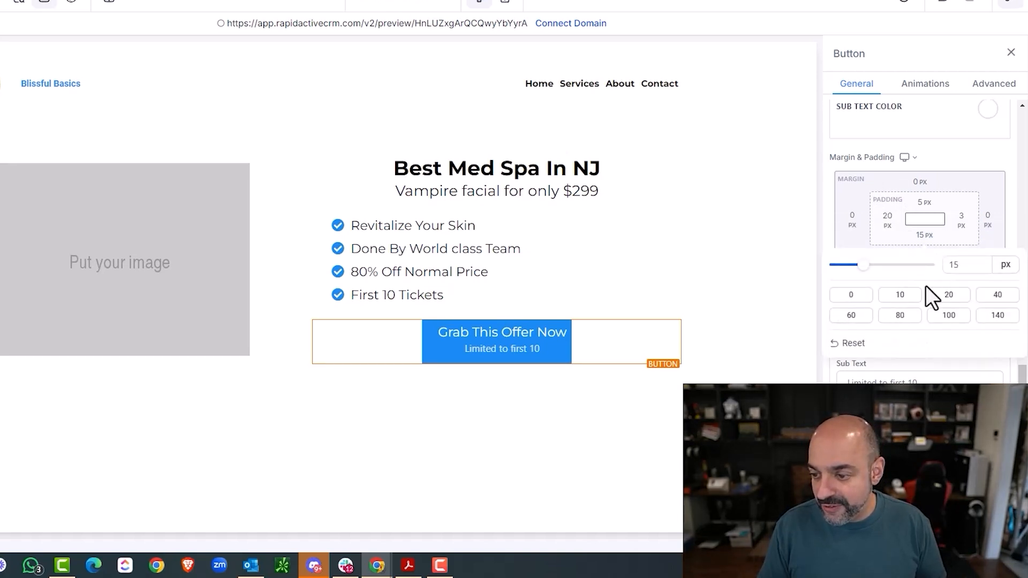
{"action": "left_click_drag", "start_coordinate": [970, 265], "coordinate": [927, 269]}
{"action": "type", "text": "5"}
{"action": "left_click", "coordinate": [910, 276]}
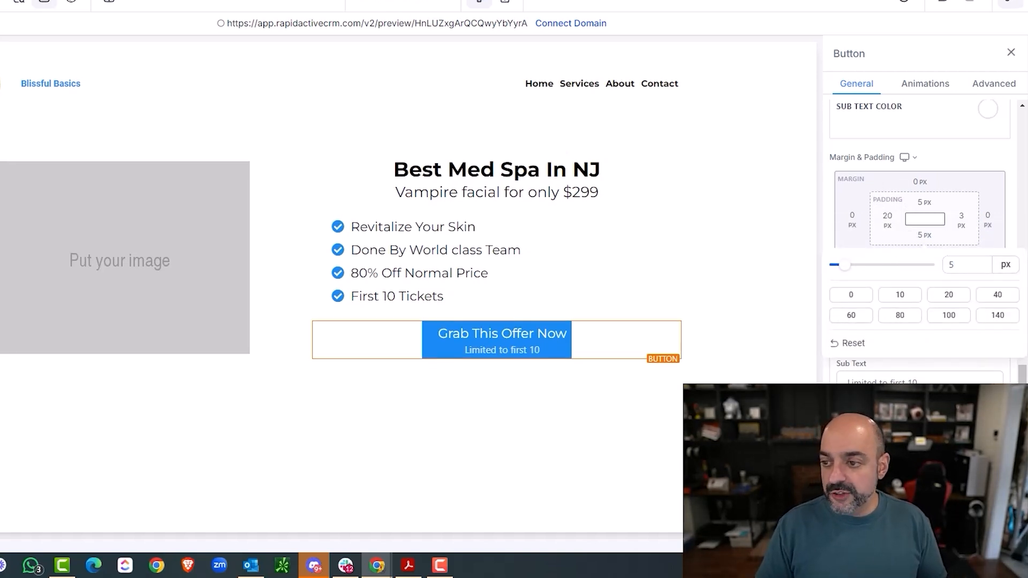
Step: Apply the Slide Right animation to the button
{"action": "left_click", "coordinate": [922, 84]}
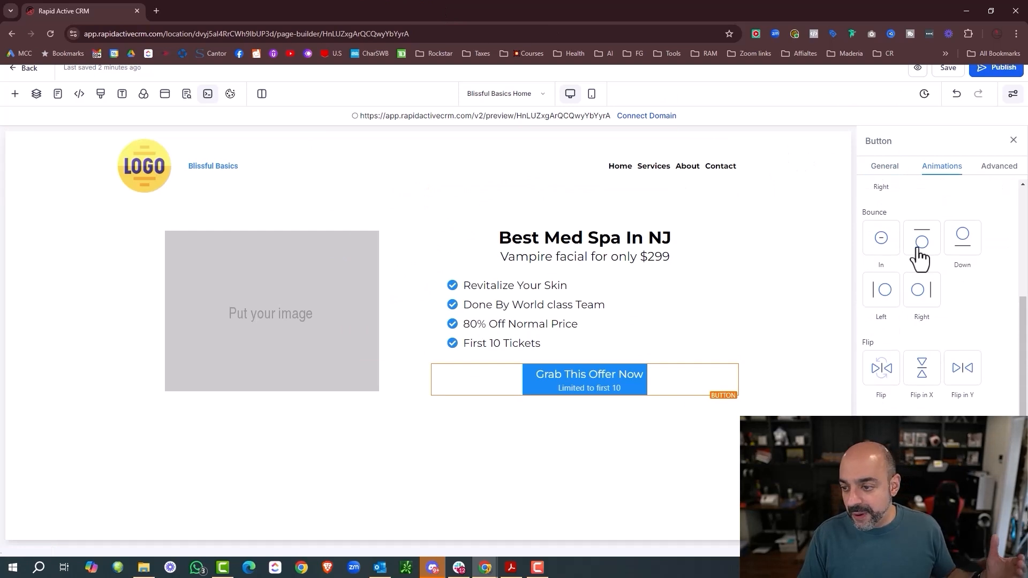
{"action": "scroll", "coordinate": [884, 254], "scroll_direction": "up", "scroll_amount": 4}
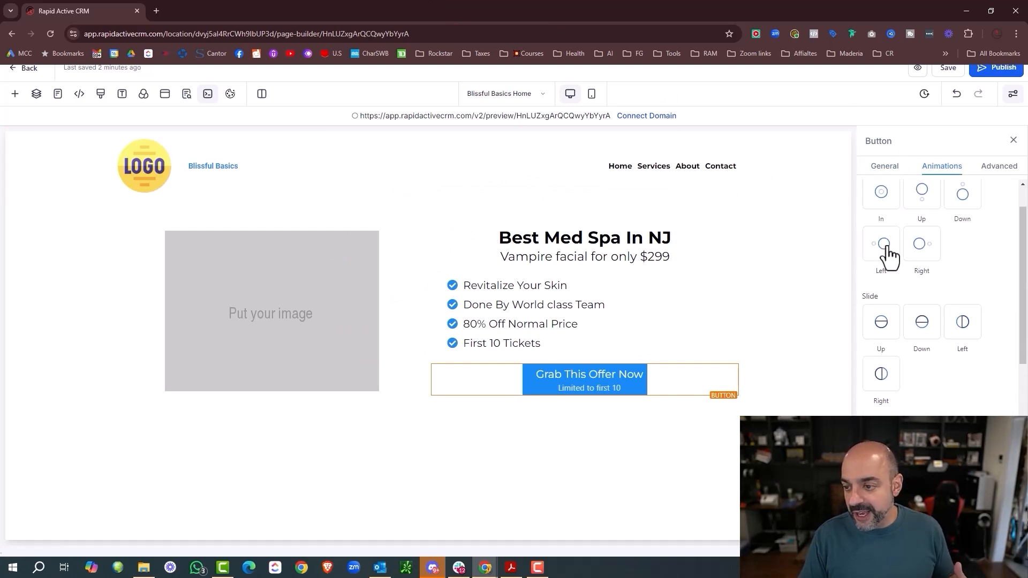
{"action": "left_click", "coordinate": [884, 381]}
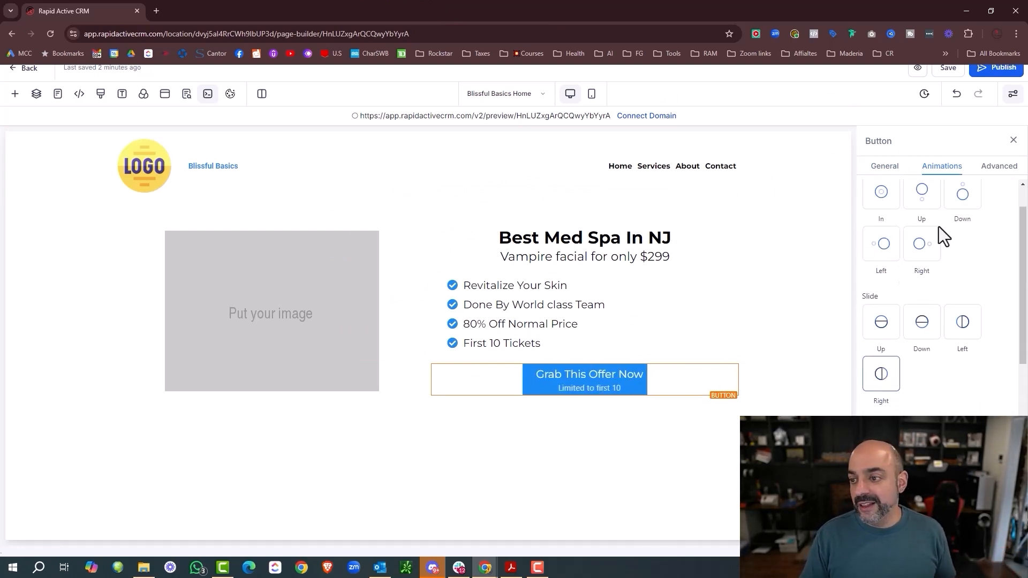
Step: Examine the button's advanced options, including background styles, width, visibility and border settings
{"action": "left_click", "coordinate": [993, 167]}
{"action": "scroll", "coordinate": [956, 239], "scroll_direction": "up", "scroll_amount": 2}
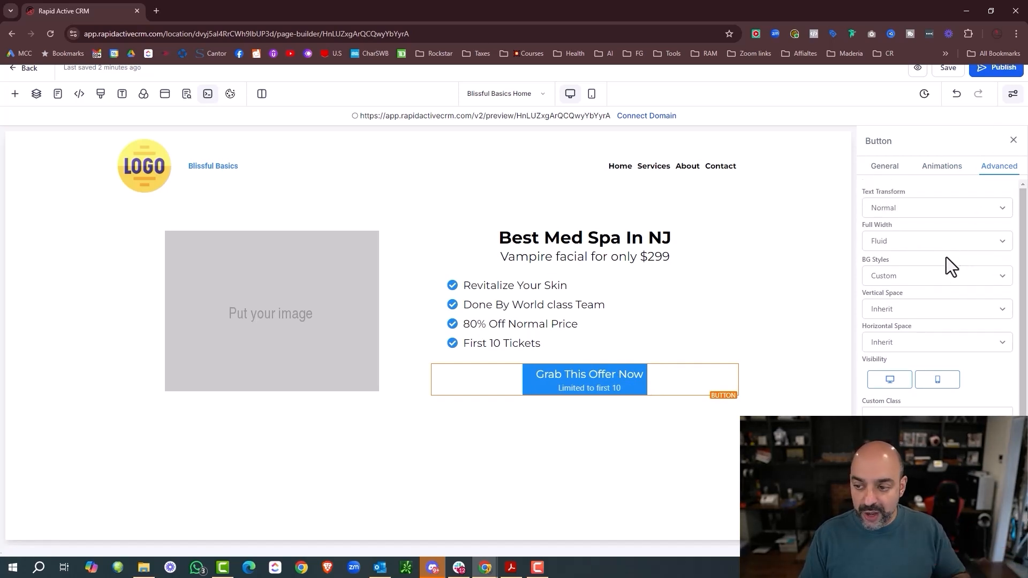
{"action": "left_click", "coordinate": [938, 272]}
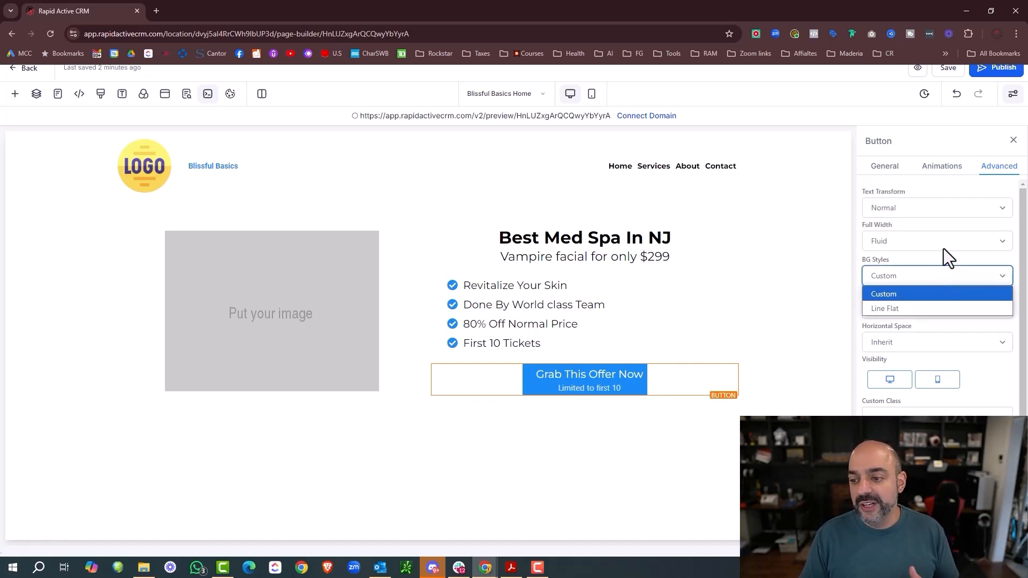
{"action": "left_click", "coordinate": [944, 247]}
{"action": "scroll", "coordinate": [953, 316], "scroll_direction": "down", "scroll_amount": 3}
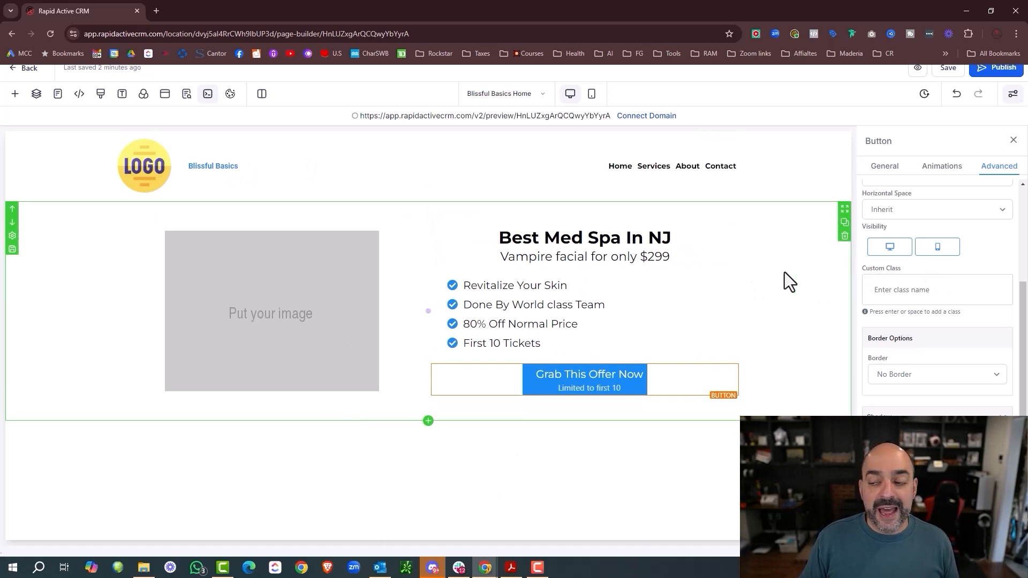
{"action": "left_click", "coordinate": [887, 167]}
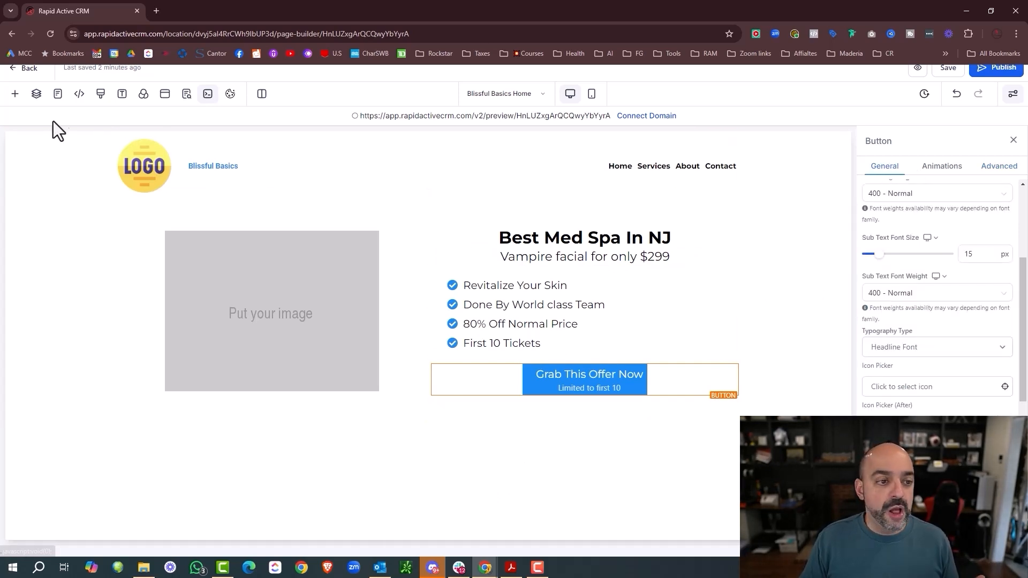
Step: Browse the full element library and the prebuilt Welcome and Testimonials sections
{"action": "left_click", "coordinate": [15, 94]}
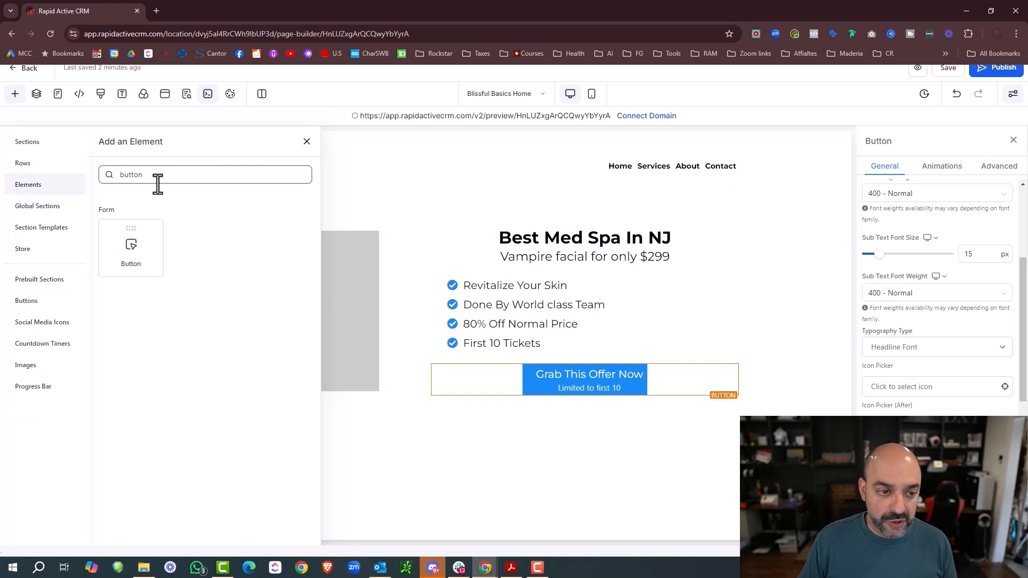
{"action": "key", "text": "BackSpace"}
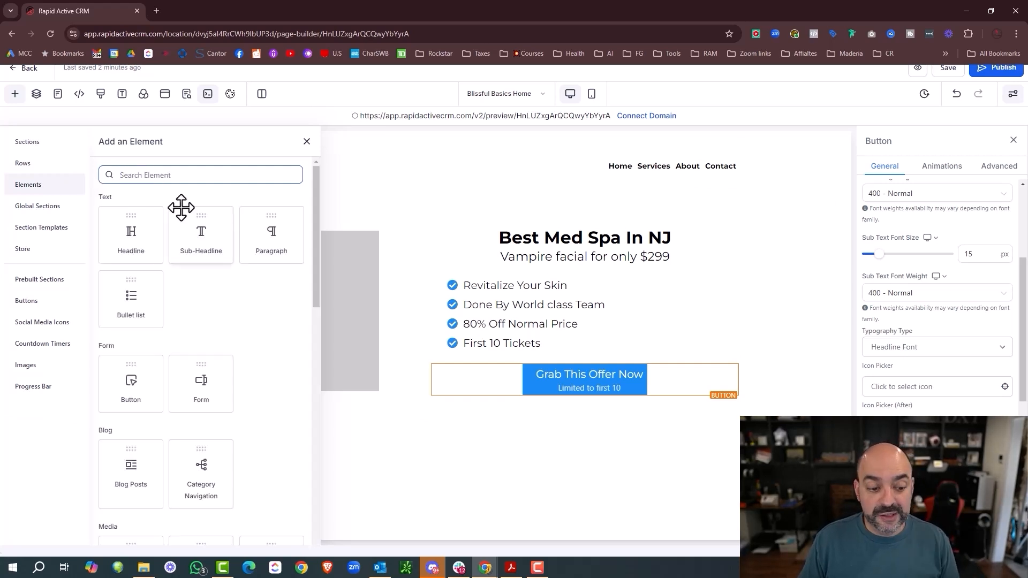
{"action": "scroll", "coordinate": [185, 208], "scroll_direction": "down", "scroll_amount": 4}
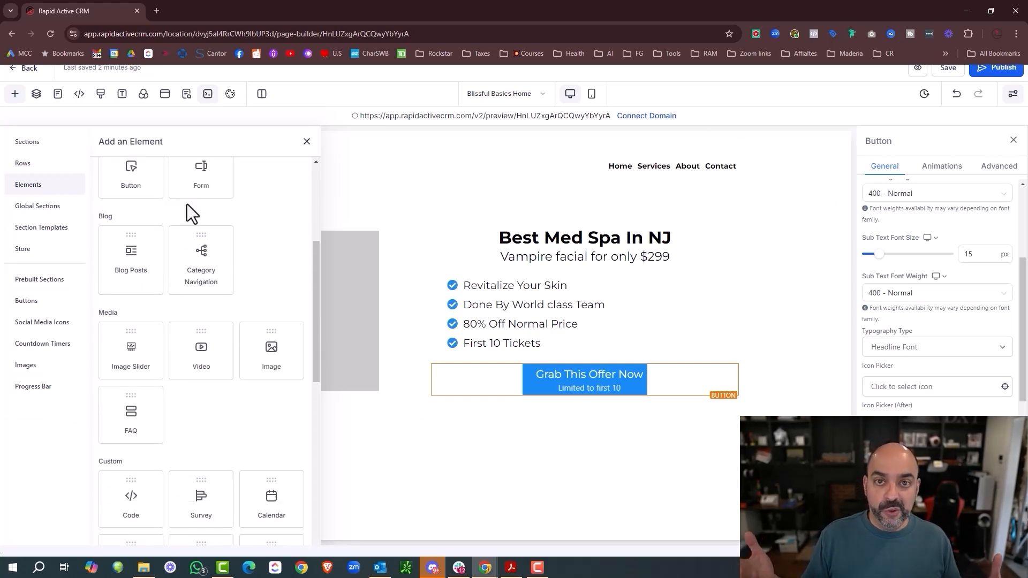
{"action": "left_click", "coordinate": [47, 283]}
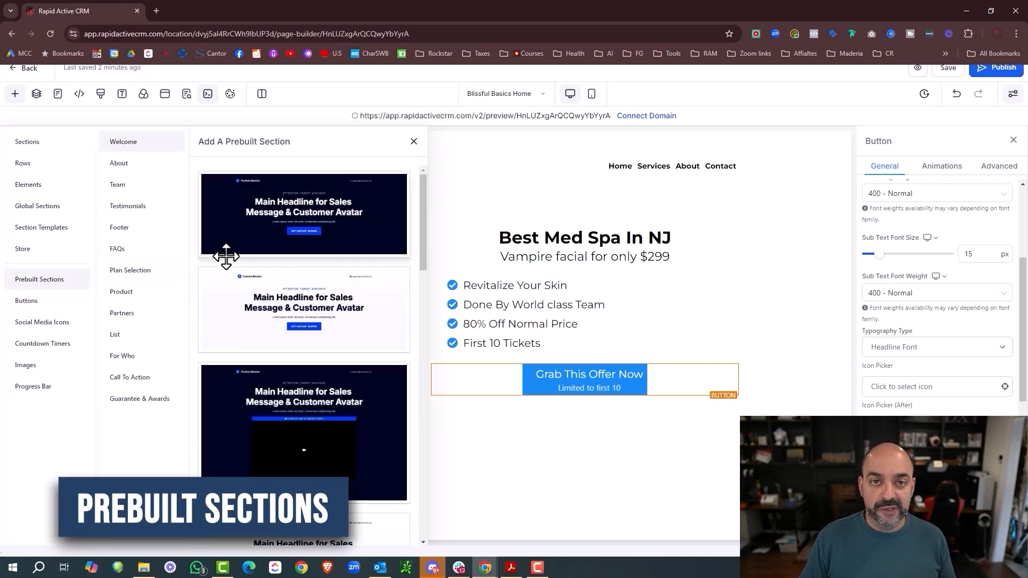
{"action": "scroll", "coordinate": [284, 235], "scroll_direction": "down", "scroll_amount": 5}
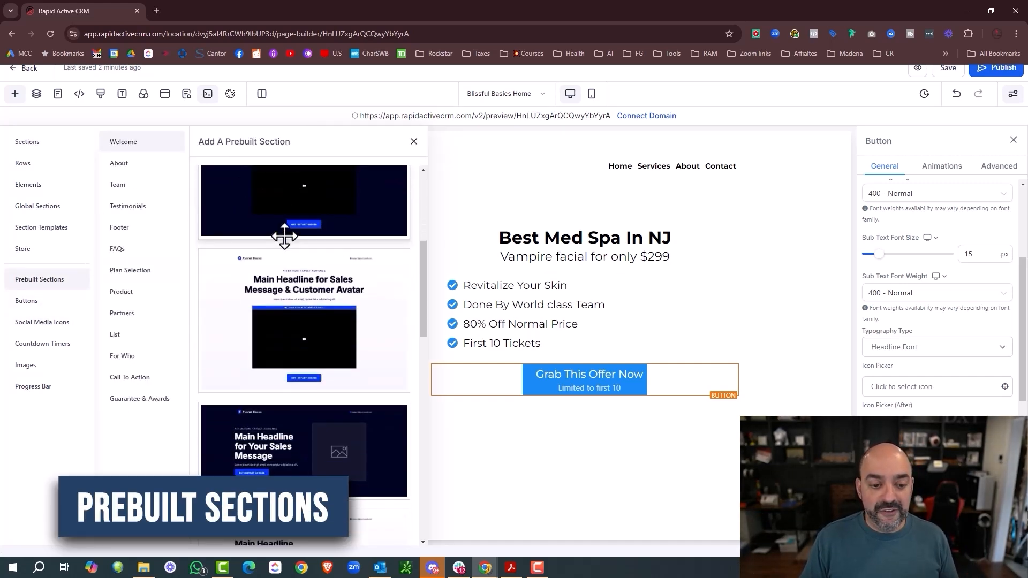
{"action": "scroll", "coordinate": [300, 230], "scroll_direction": "down", "scroll_amount": 5}
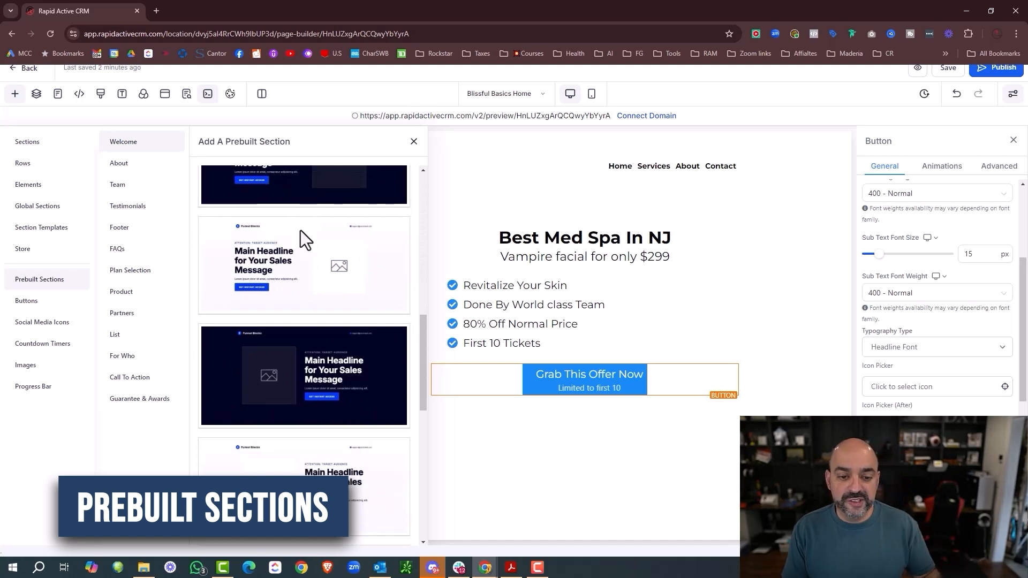
{"action": "scroll", "coordinate": [300, 230], "scroll_direction": "down", "scroll_amount": 5}
{"action": "scroll", "coordinate": [302, 229], "scroll_direction": "up", "scroll_amount": 6}
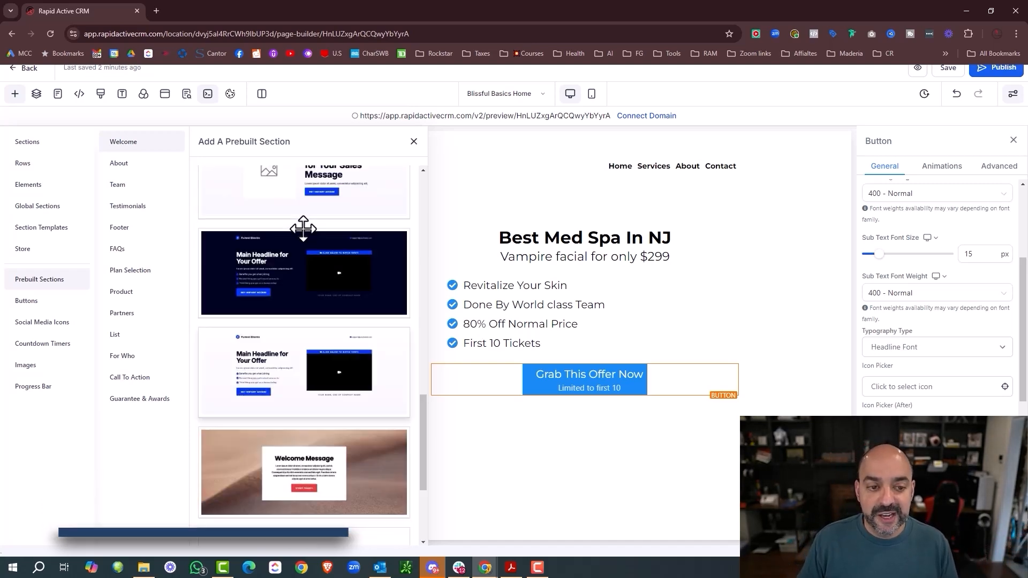
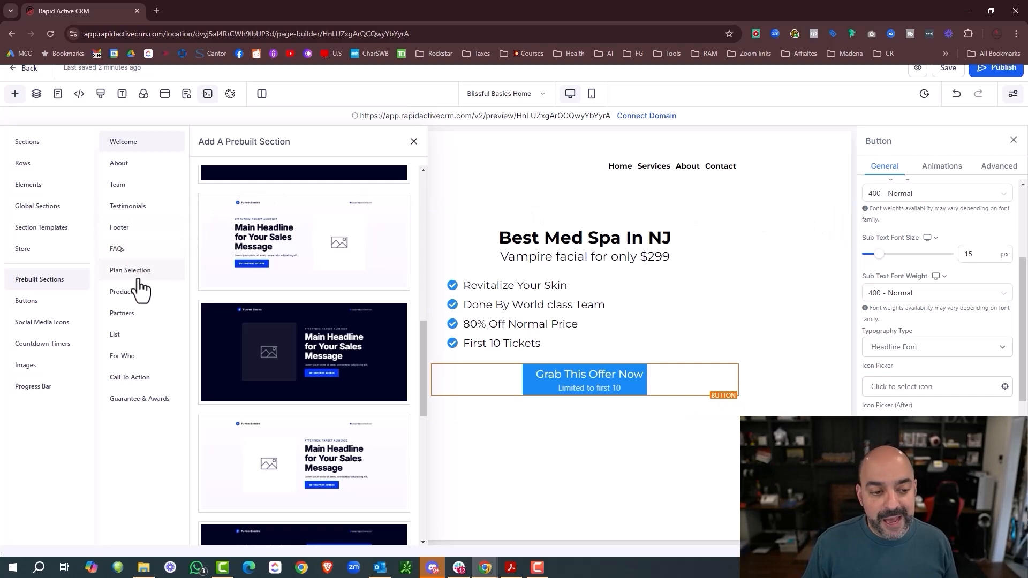
{"action": "left_click", "coordinate": [131, 207]}
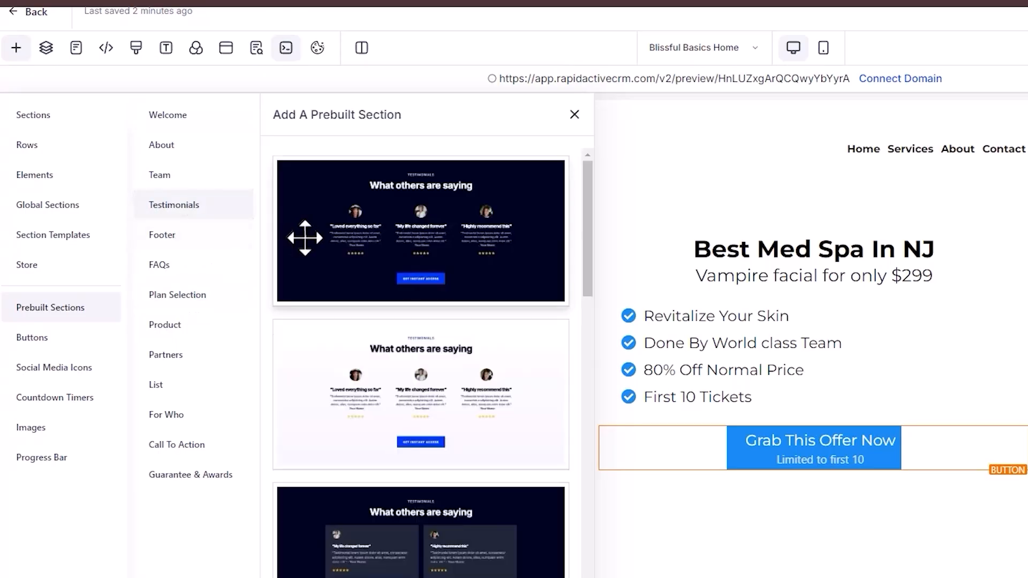
{"action": "scroll", "coordinate": [396, 338], "scroll_direction": "down", "scroll_amount": 5}
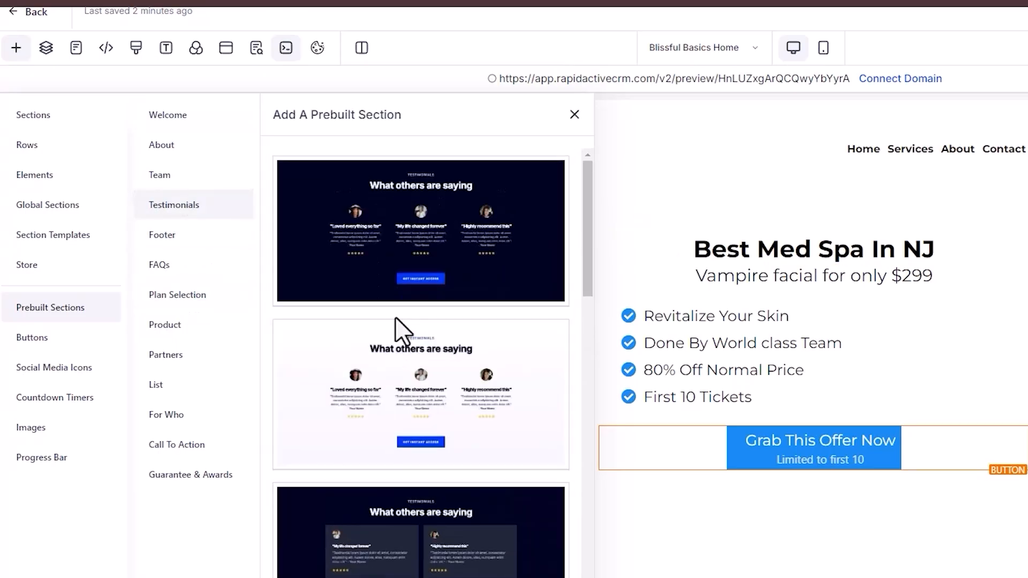
Step: Add the dark three-column "What others are saying" prebuilt testimonials section below the hero section
{"action": "scroll", "coordinate": [443, 408], "scroll_direction": "down", "scroll_amount": 8}
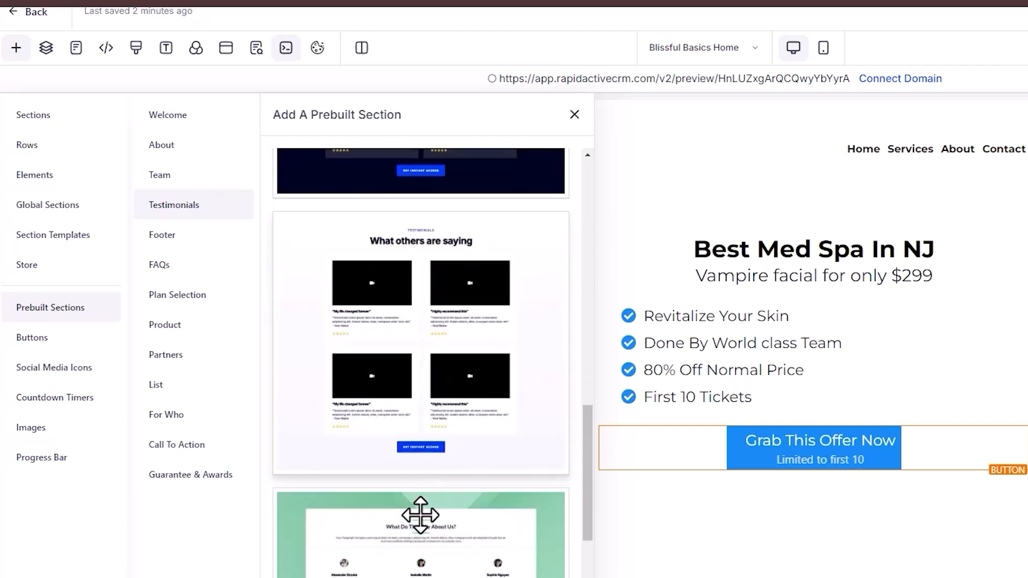
{"action": "scroll", "coordinate": [473, 269], "scroll_direction": "down", "scroll_amount": 4}
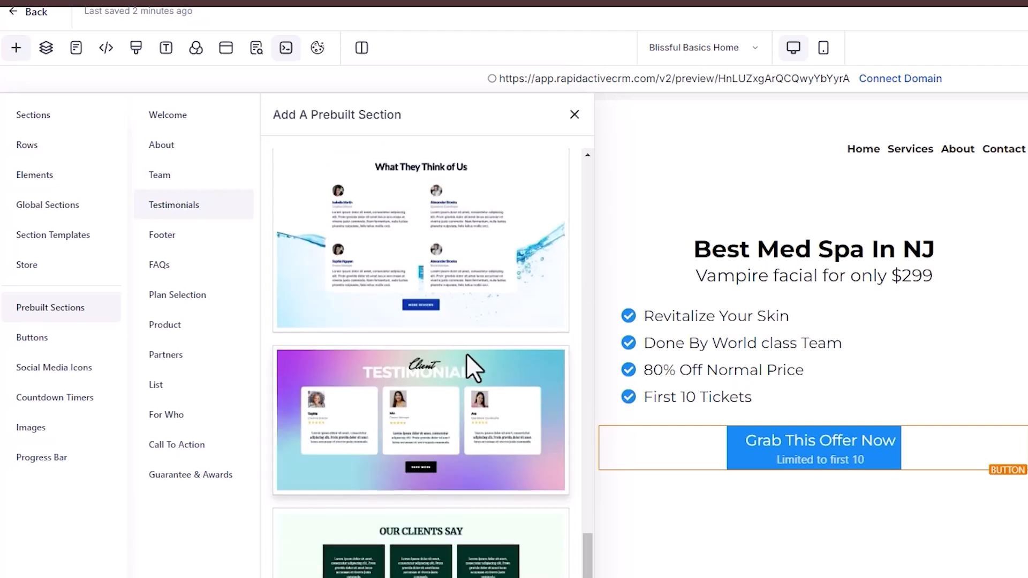
{"action": "scroll", "coordinate": [461, 342], "scroll_direction": "up", "scroll_amount": 20}
{"action": "scroll", "coordinate": [437, 364], "scroll_direction": "up", "scroll_amount": 1}
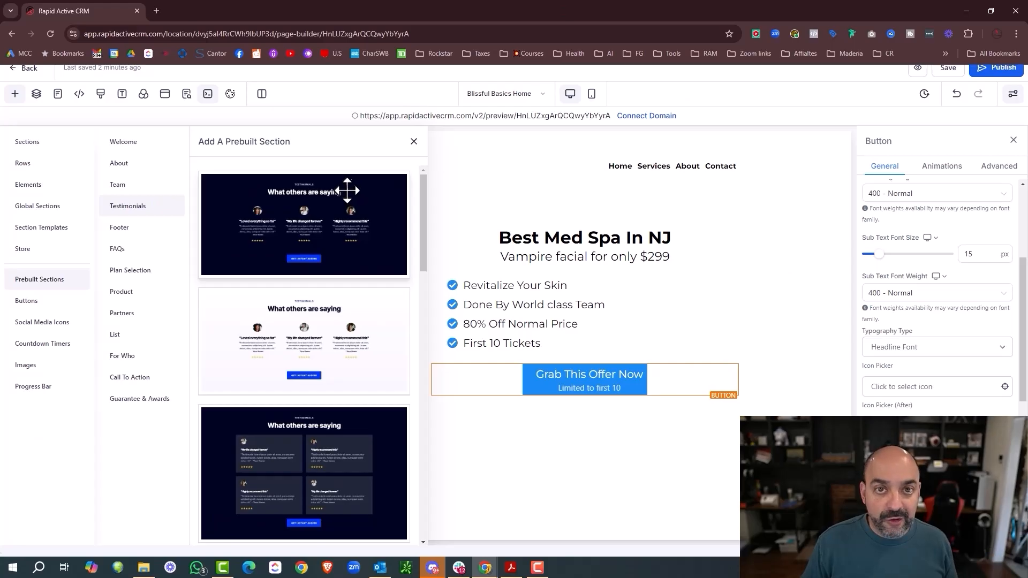
{"action": "left_click_drag", "start_coordinate": [487, 186], "coordinate": [717, 525]}
{"action": "left_click", "coordinate": [413, 142]}
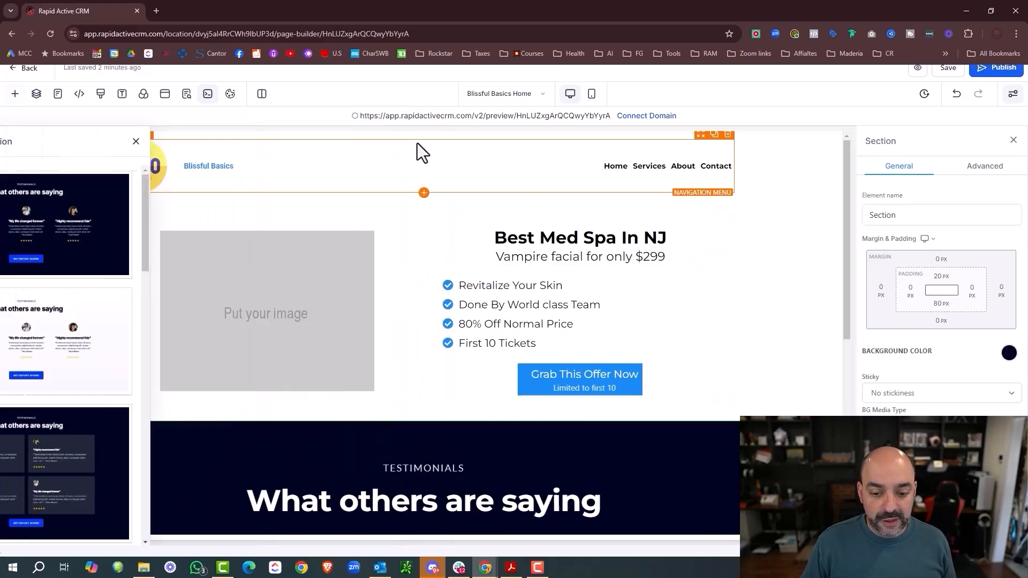
{"action": "scroll", "coordinate": [758, 216], "scroll_direction": "down", "scroll_amount": 5}
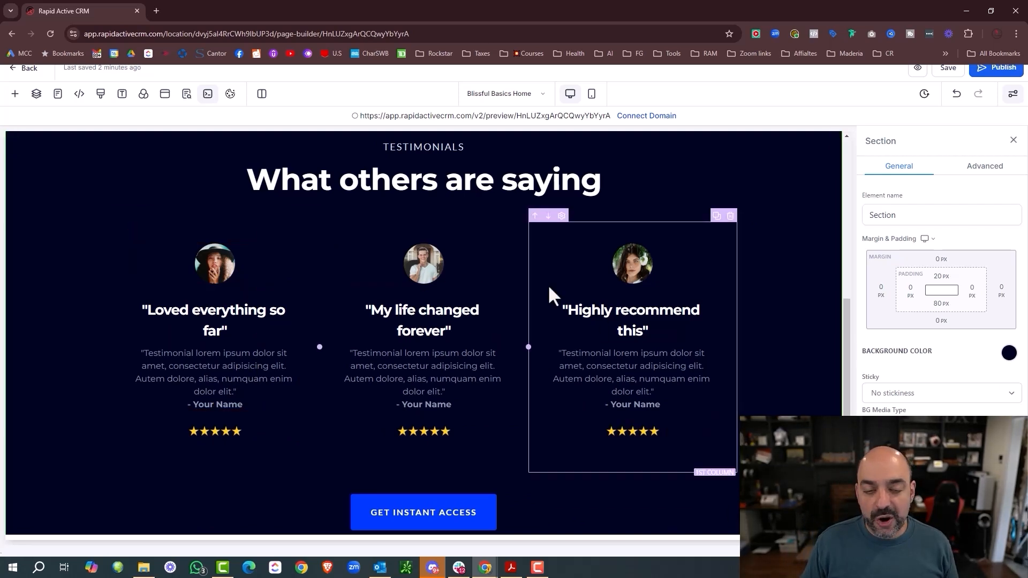
{"action": "scroll", "coordinate": [554, 271], "scroll_direction": "down", "scroll_amount": 1}
{"action": "scroll", "coordinate": [556, 280], "scroll_direction": "up", "scroll_amount": 5}
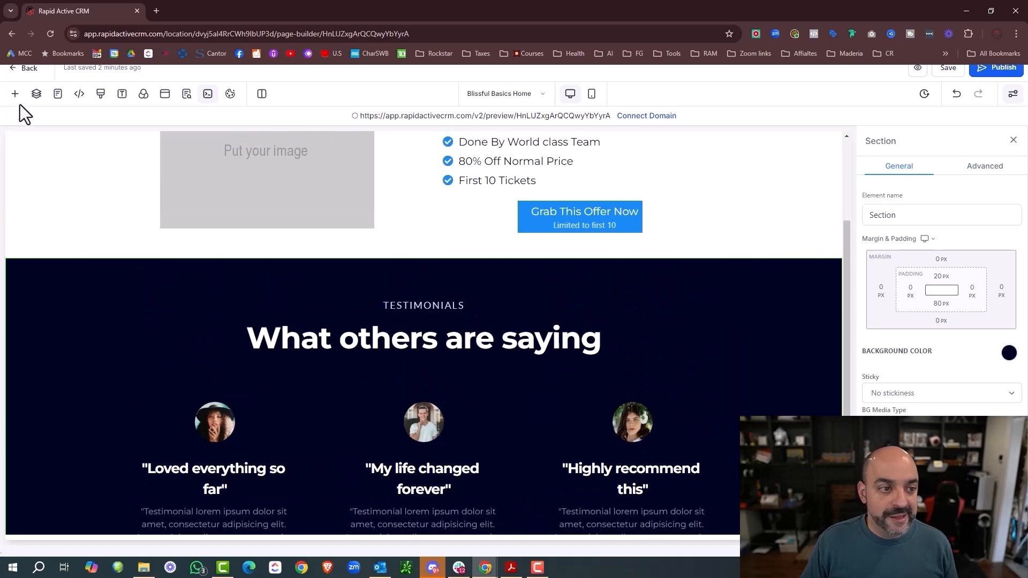
Step: Add the light "Frequently Asked Questions" prebuilt section below the testimonials section
{"action": "left_click", "coordinate": [15, 94]}
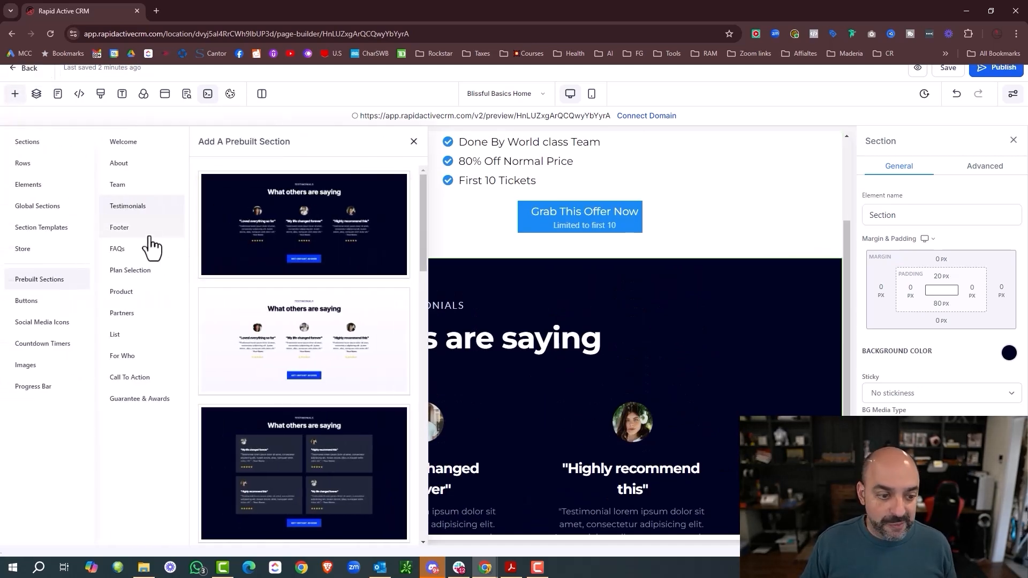
{"action": "left_click", "coordinate": [136, 250]}
{"action": "scroll", "coordinate": [627, 224], "scroll_direction": "down", "scroll_amount": 4}
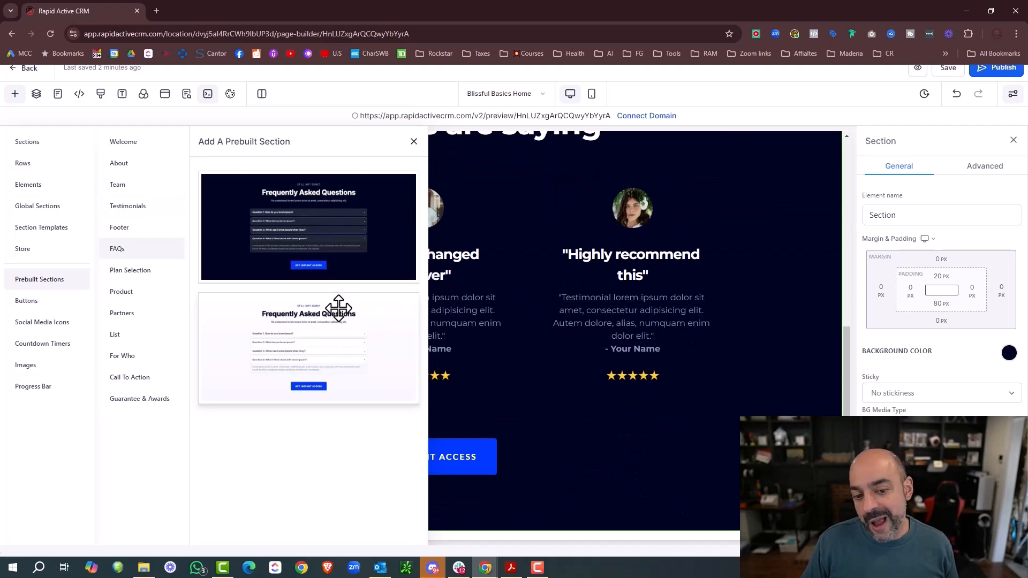
{"action": "left_click_drag", "start_coordinate": [338, 308], "coordinate": [696, 445]}
{"action": "left_click", "coordinate": [414, 141]}
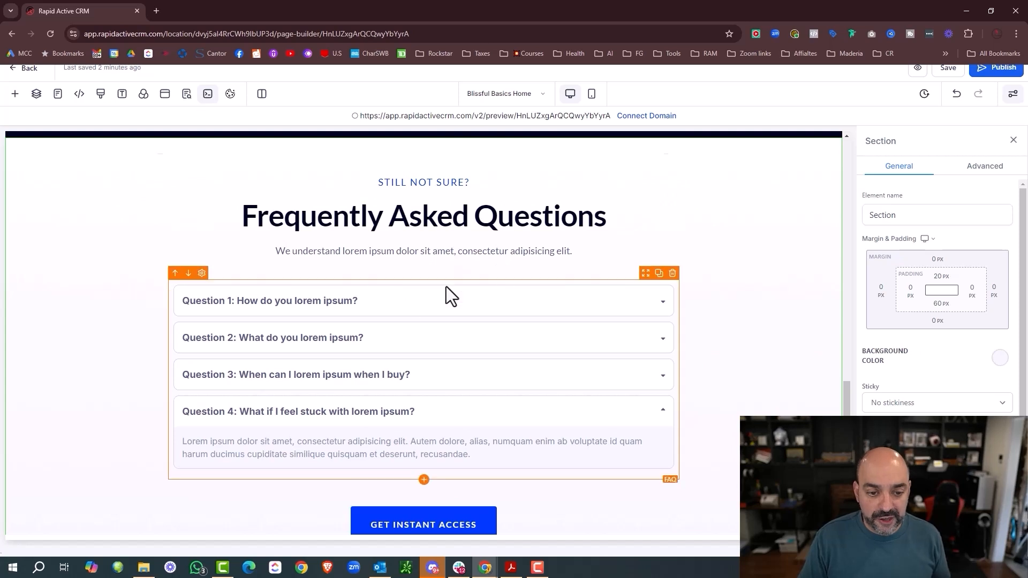
Step: Examine the FAQ element's type options, list items and the editable question and answer text of Question 1
{"action": "left_click", "coordinate": [377, 303]}
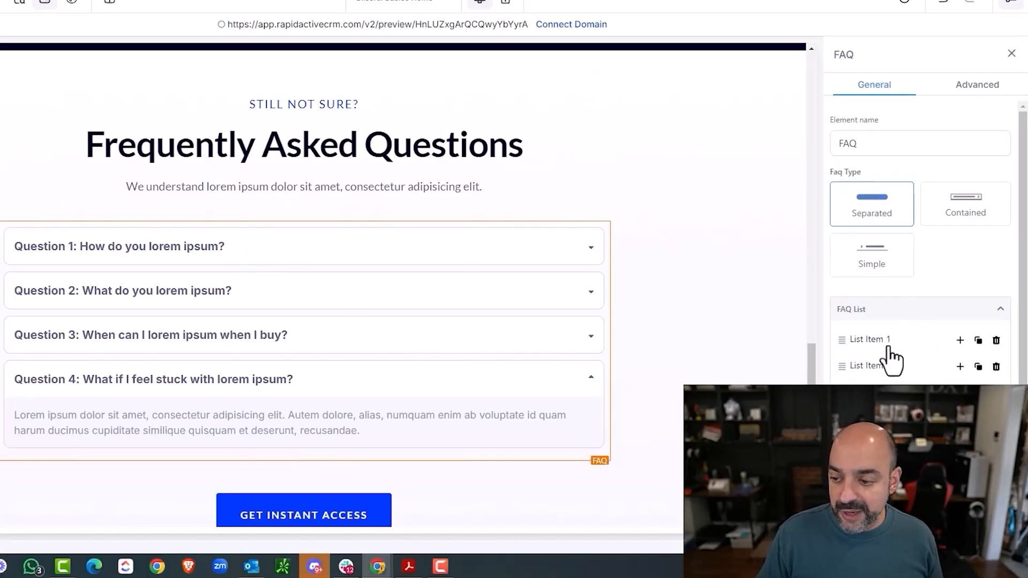
{"action": "left_click", "coordinate": [888, 347]}
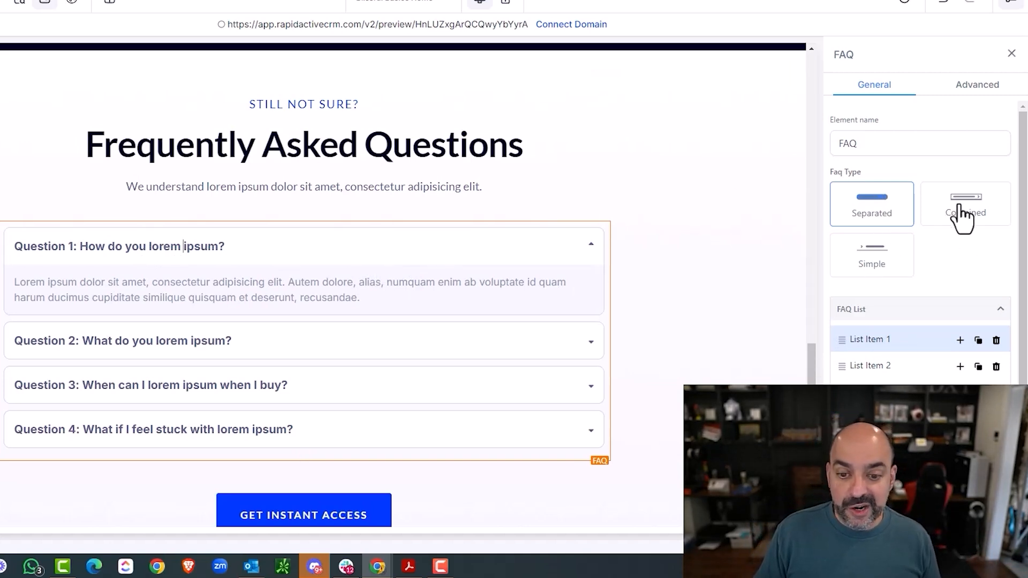
{"action": "scroll", "coordinate": [910, 268], "scroll_direction": "down", "scroll_amount": 2}
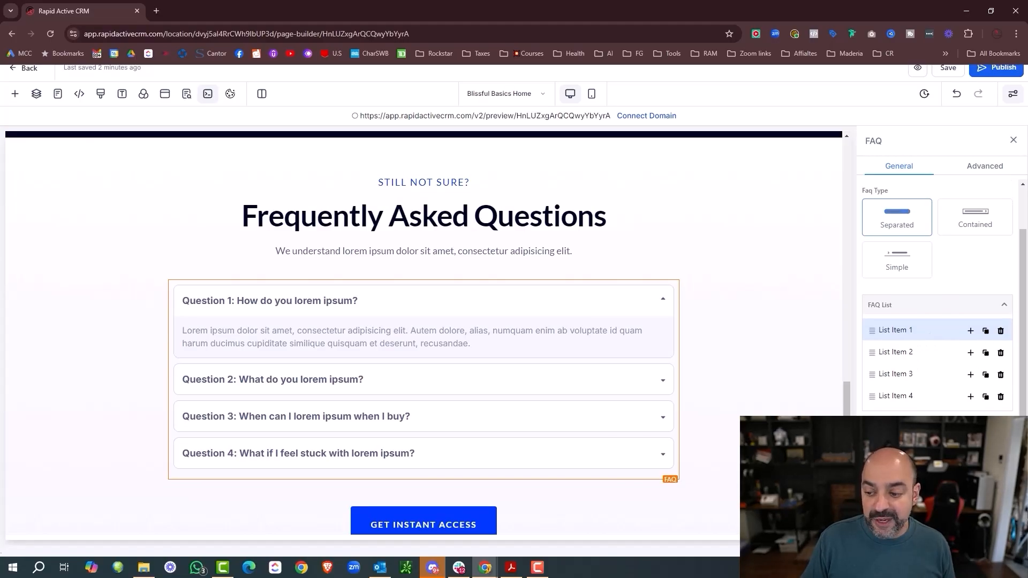
{"action": "left_click", "coordinate": [463, 343]}
{"action": "left_click_drag", "start_coordinate": [484, 344], "coordinate": [190, 328]}
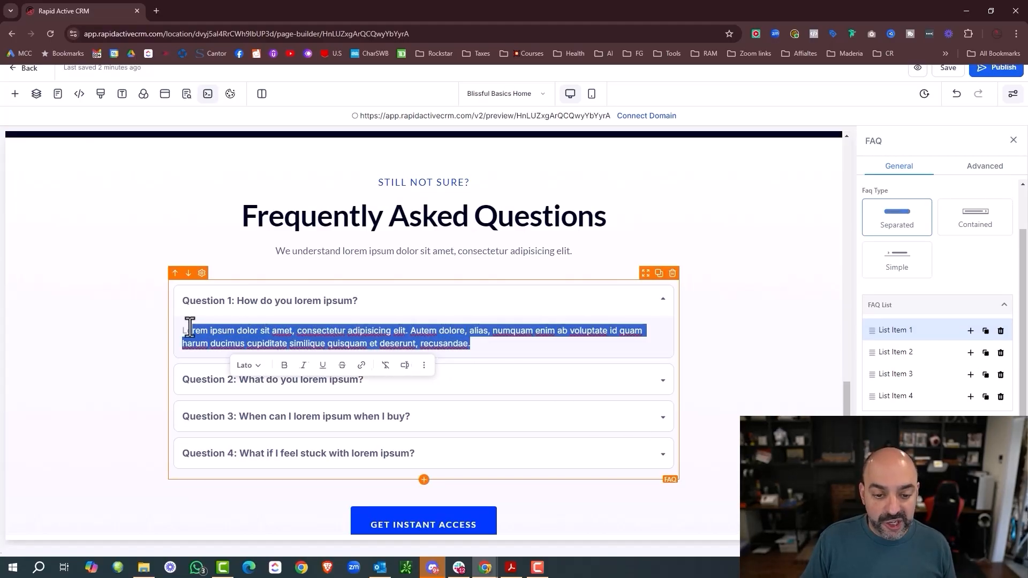
{"action": "left_click", "coordinate": [358, 301]}
{"action": "left_click_drag", "start_coordinate": [337, 301], "coordinate": [273, 301]}
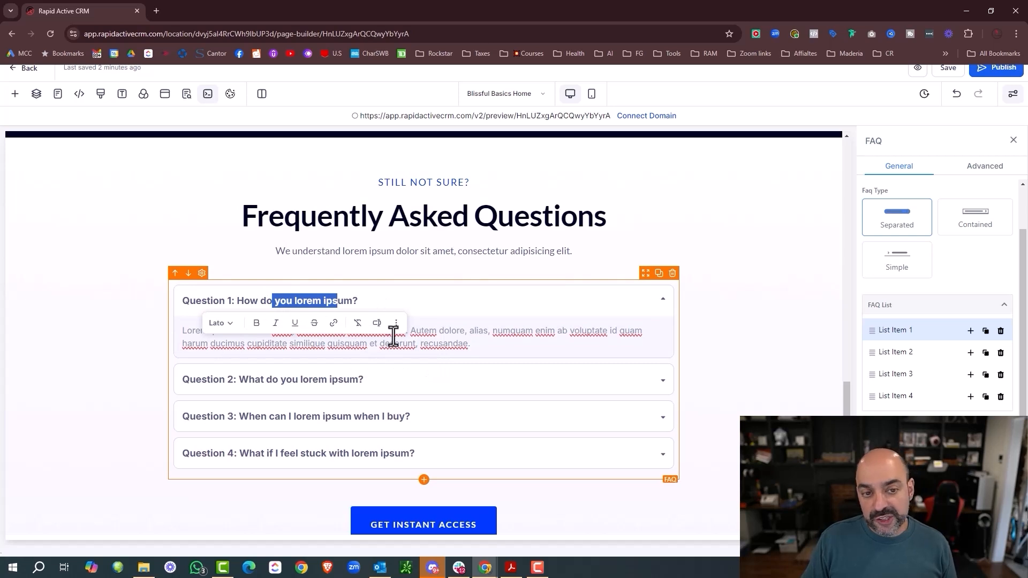
{"action": "scroll", "coordinate": [395, 334], "scroll_direction": "down", "scroll_amount": 1}
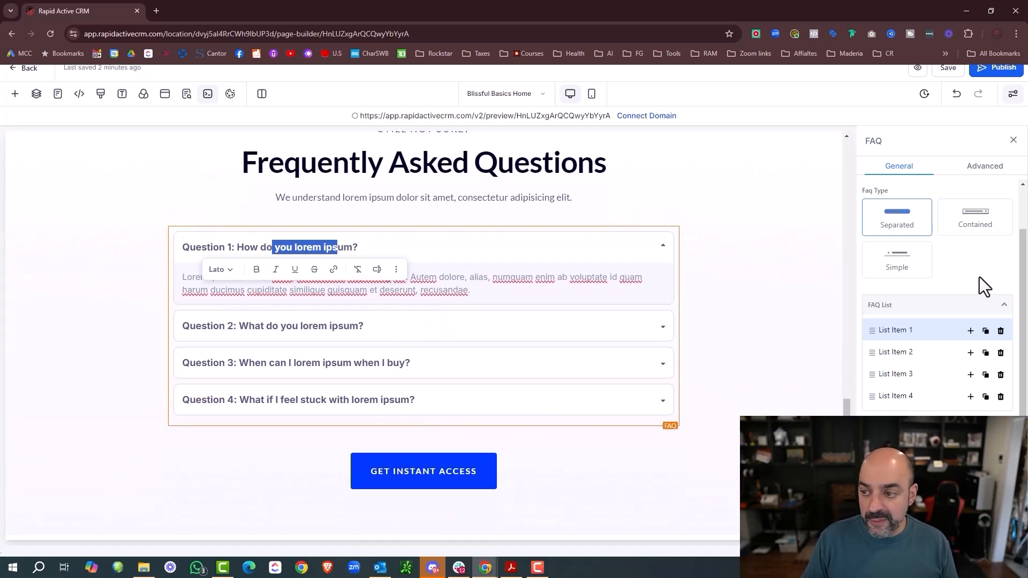
{"action": "scroll", "coordinate": [979, 277], "scroll_direction": "up", "scroll_amount": 1}
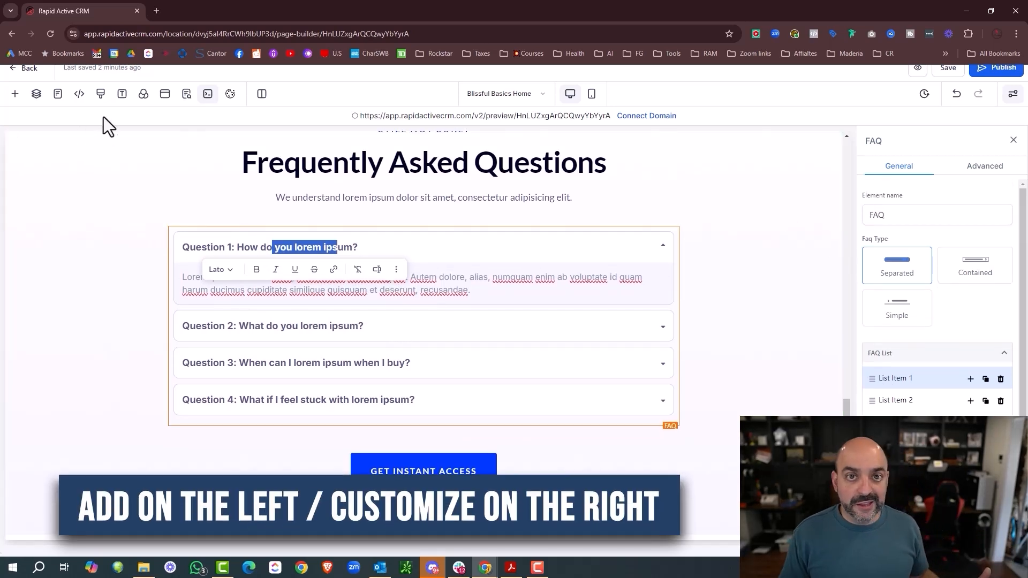
Step: Inspect the settings and color options of the testimonials headline and the middle testimonial's paragraph
{"action": "scroll", "coordinate": [599, 142], "scroll_direction": "up", "scroll_amount": 8}
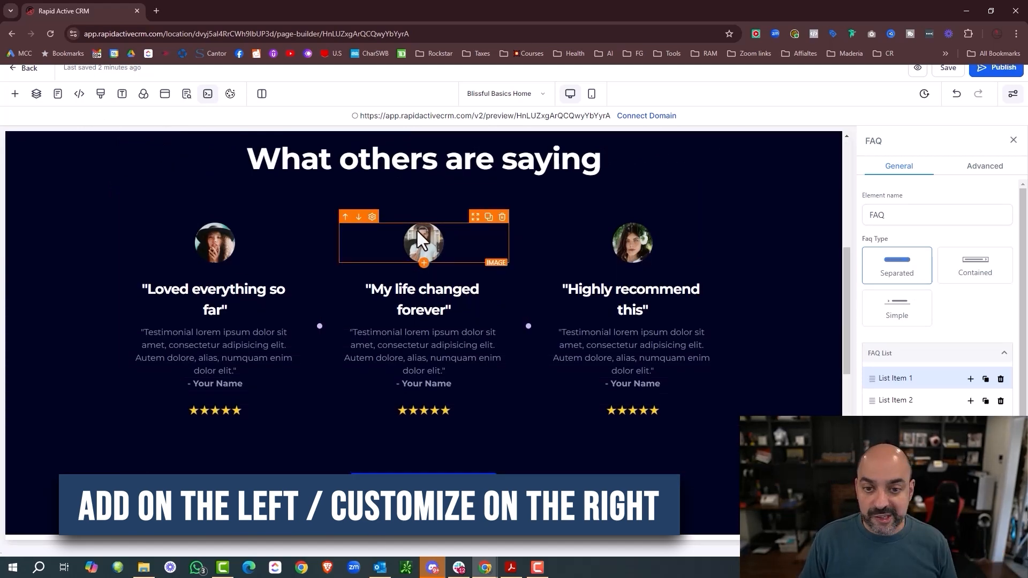
{"action": "left_click", "coordinate": [438, 158]}
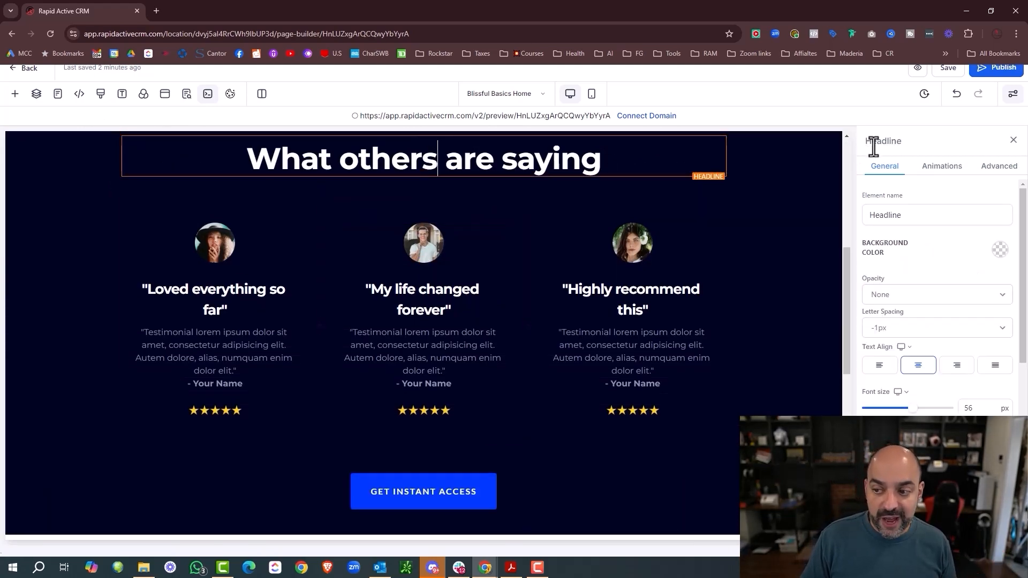
{"action": "scroll", "coordinate": [932, 269], "scroll_direction": "down", "scroll_amount": 6}
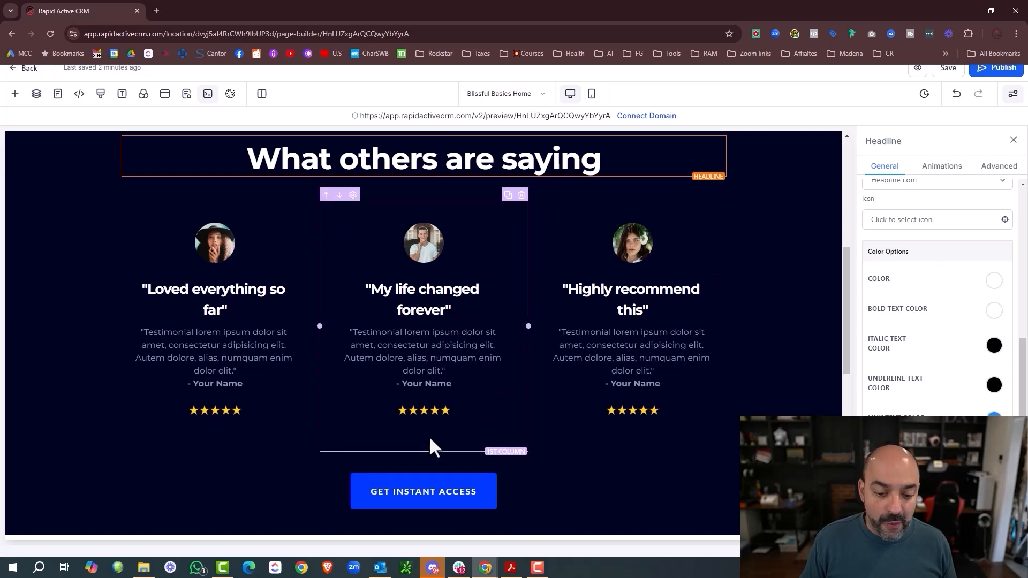
{"action": "left_click", "coordinate": [434, 375]}
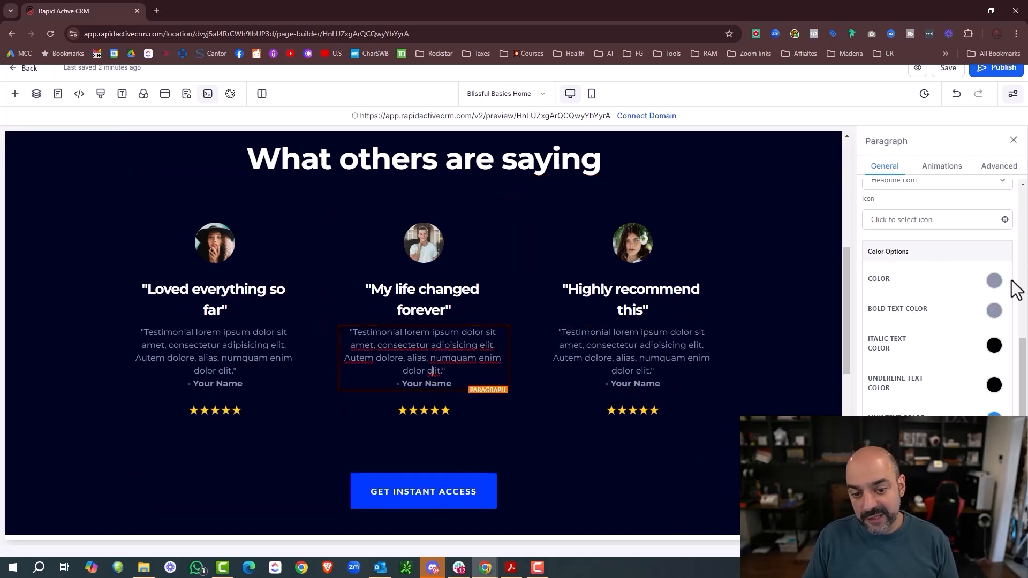
Step: Add the dark single-column "The Perfect Offer Stack" prebuilt product section below the FAQ section
{"action": "left_click", "coordinate": [15, 94]}
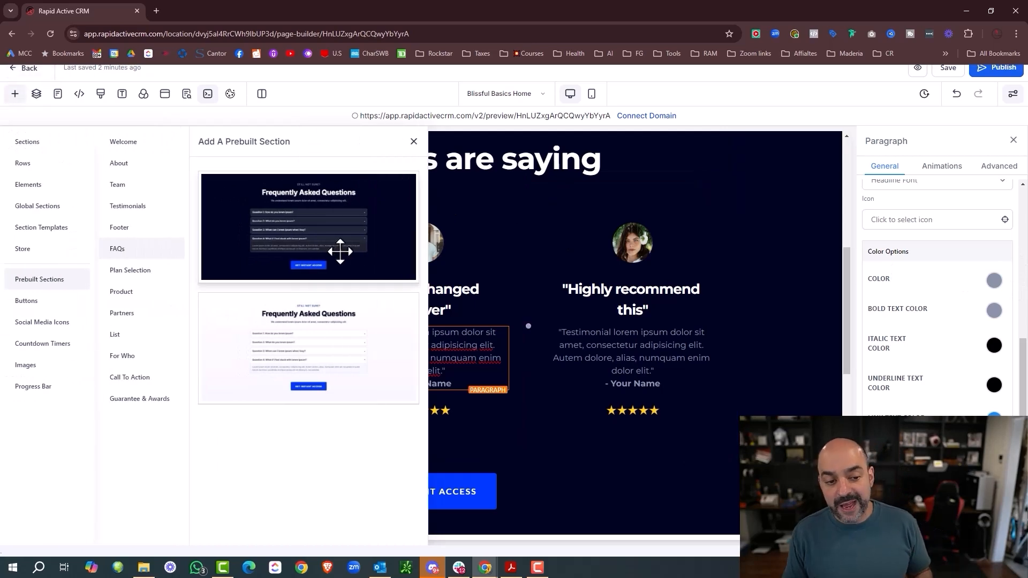
{"action": "left_click_drag", "start_coordinate": [340, 251], "coordinate": [636, 273]}
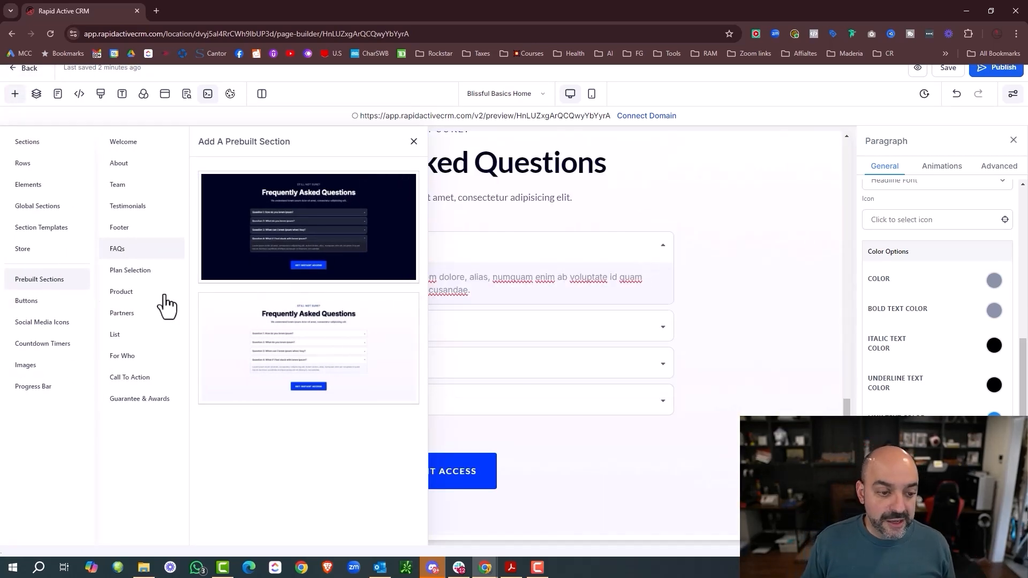
{"action": "left_click", "coordinate": [148, 296]}
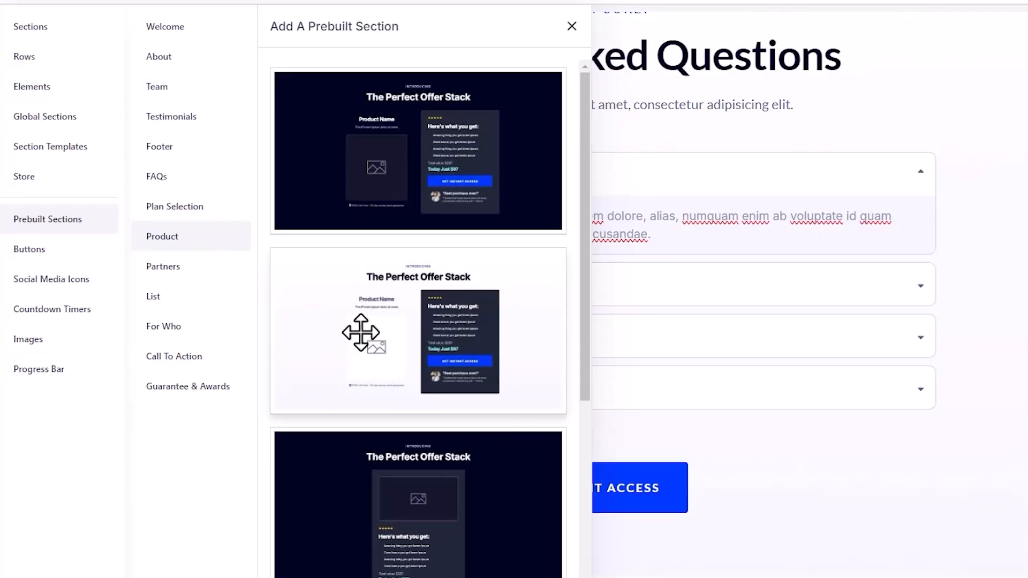
{"action": "scroll", "coordinate": [360, 332], "scroll_direction": "down", "scroll_amount": 5}
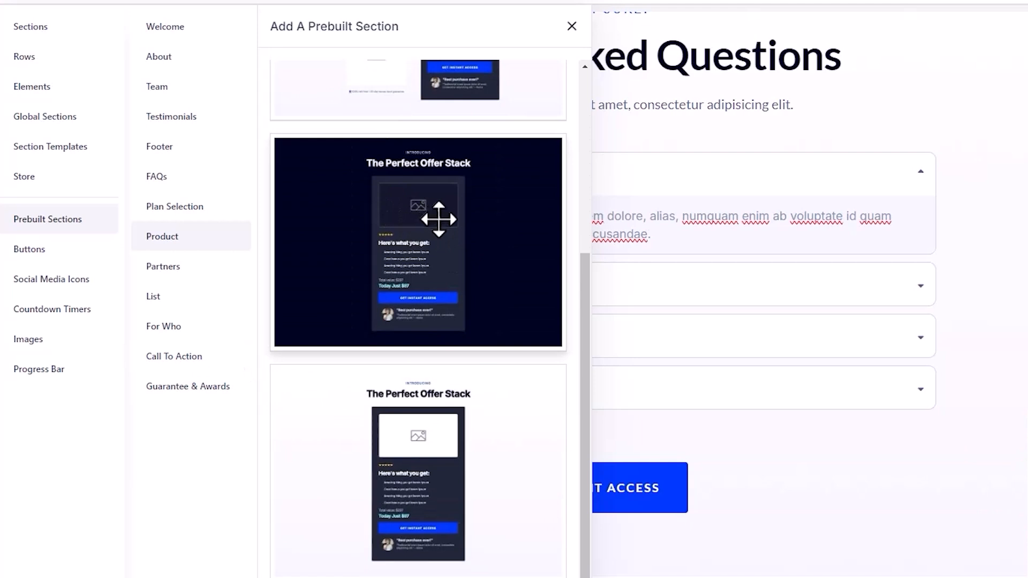
{"action": "left_click_drag", "start_coordinate": [462, 385], "coordinate": [835, 415]}
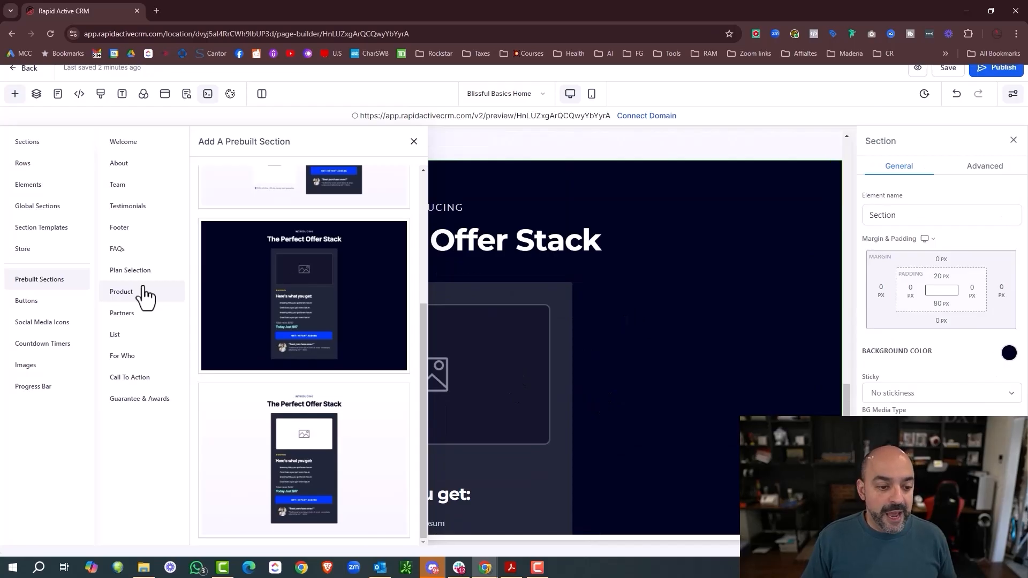
Step: Add the light "Get Started for Free Today!" call-to-action section below the offer stack and the slim dark copyright footer beneath it
{"action": "left_click", "coordinate": [133, 378]}
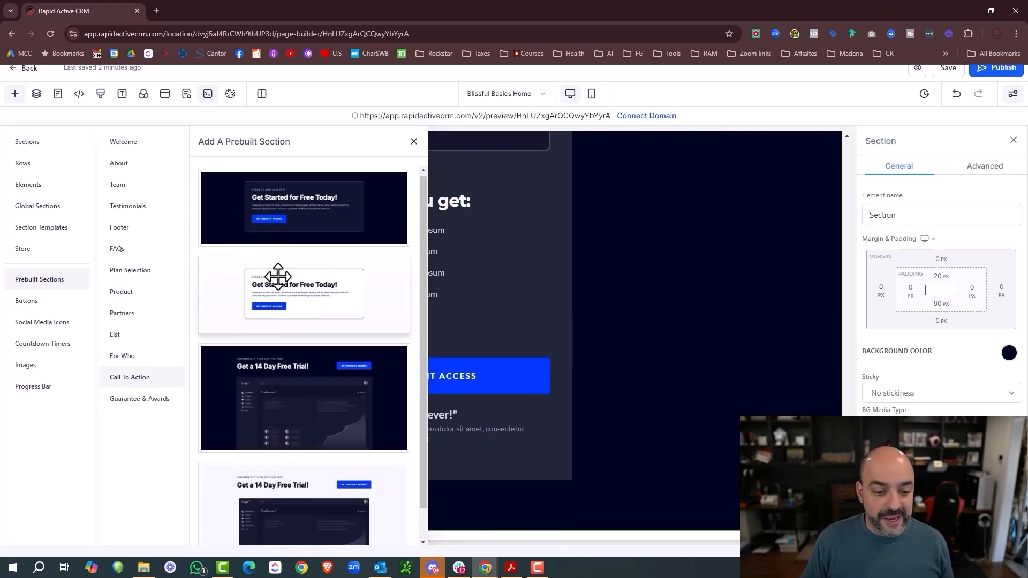
{"action": "left_click_drag", "start_coordinate": [363, 280], "coordinate": [674, 345]}
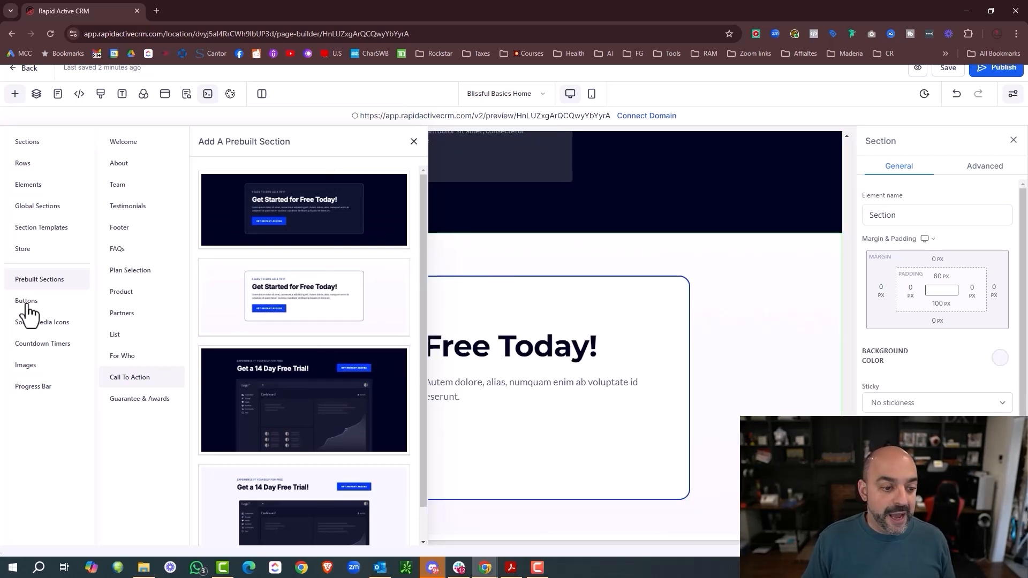
{"action": "left_click", "coordinate": [120, 228]}
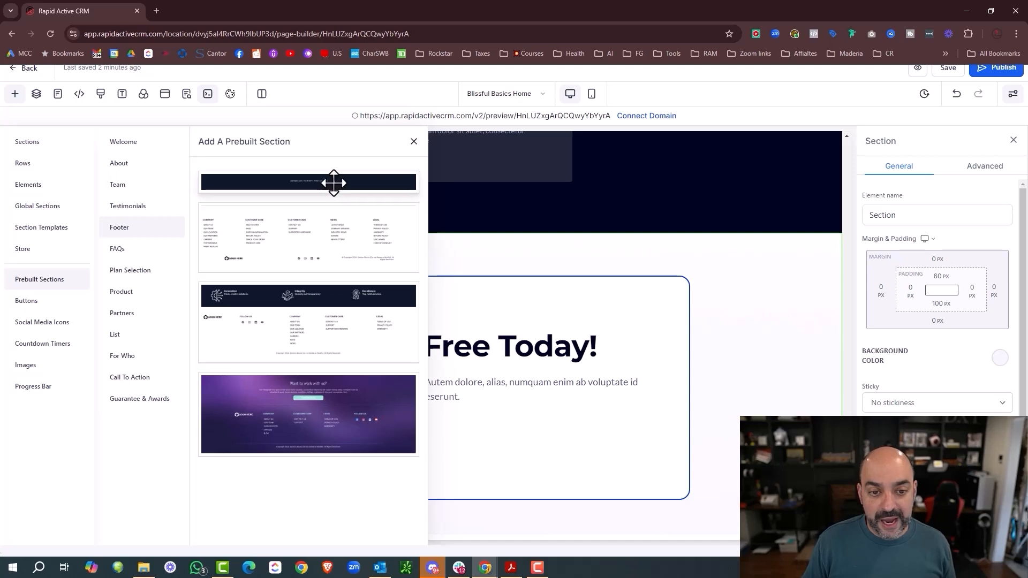
{"action": "left_click_drag", "start_coordinate": [334, 183], "coordinate": [718, 553]}
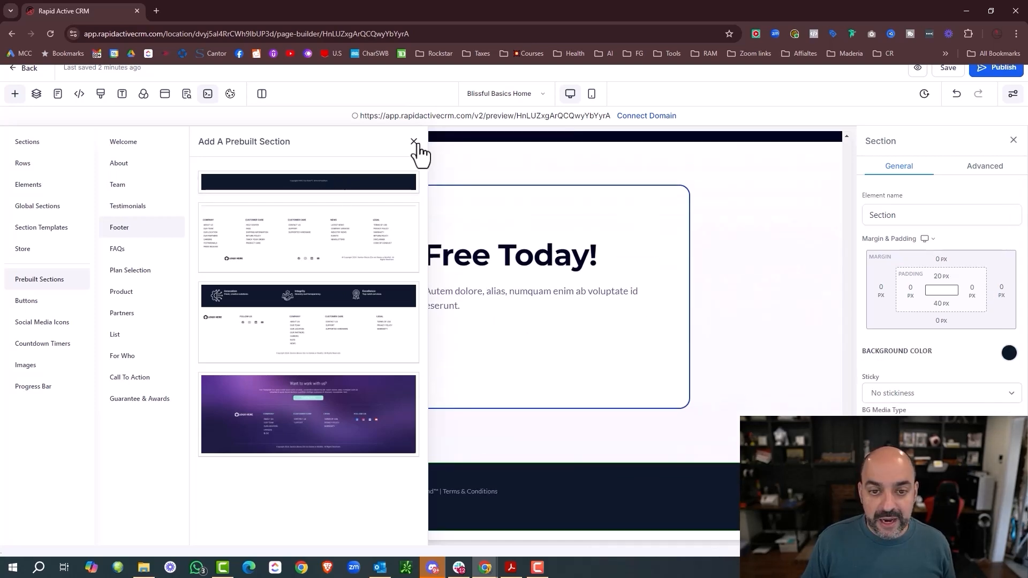
{"action": "left_click", "coordinate": [414, 141]}
Step: Review the assembled page sections and examine the FAQ headline's animation and advanced options, including text shadow, border and line height
{"action": "scroll", "coordinate": [715, 298], "scroll_direction": "up", "scroll_amount": 15}
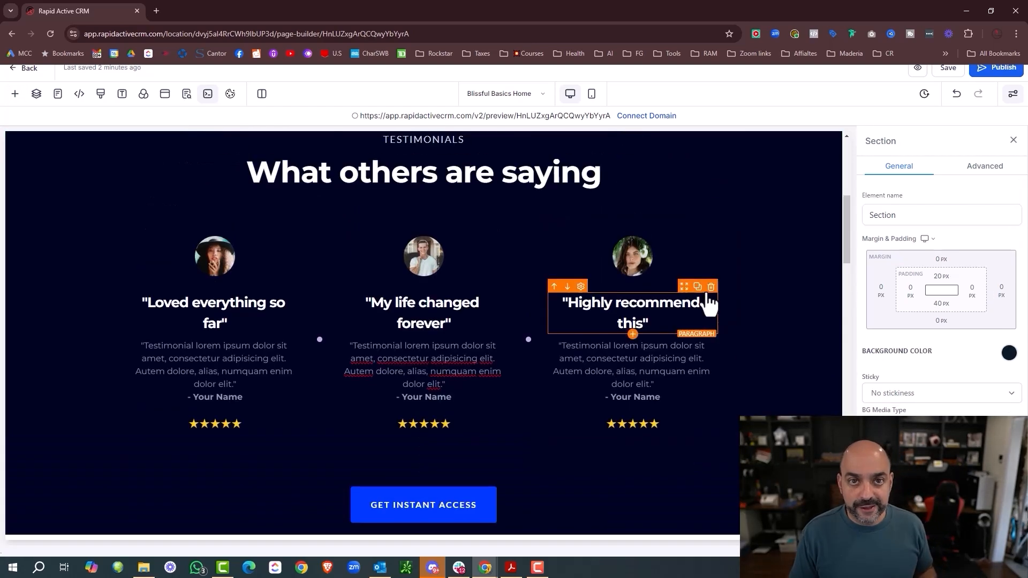
{"action": "scroll", "coordinate": [707, 289], "scroll_direction": "up", "scroll_amount": 5}
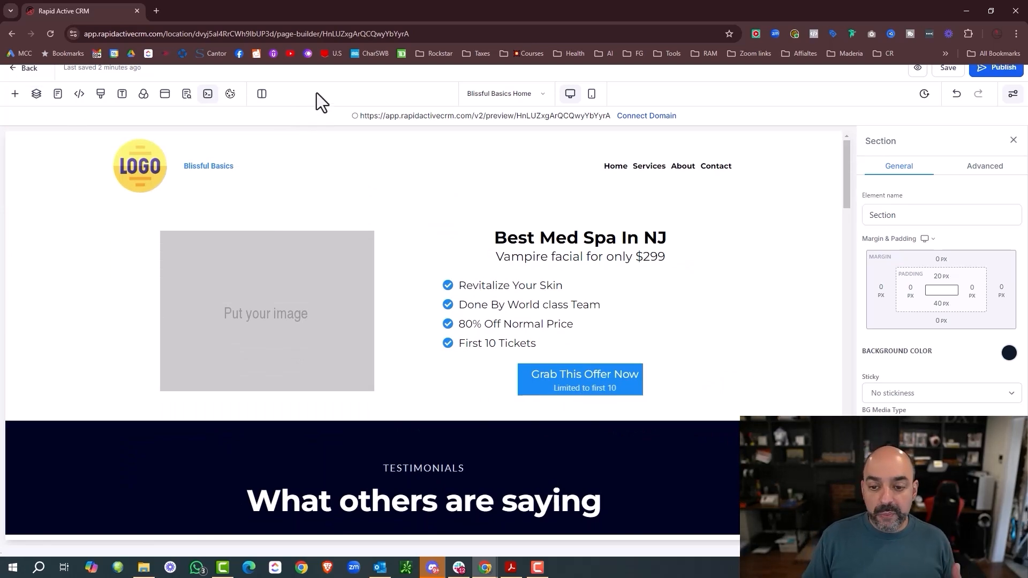
{"action": "scroll", "coordinate": [463, 178], "scroll_direction": "down", "scroll_amount": 12}
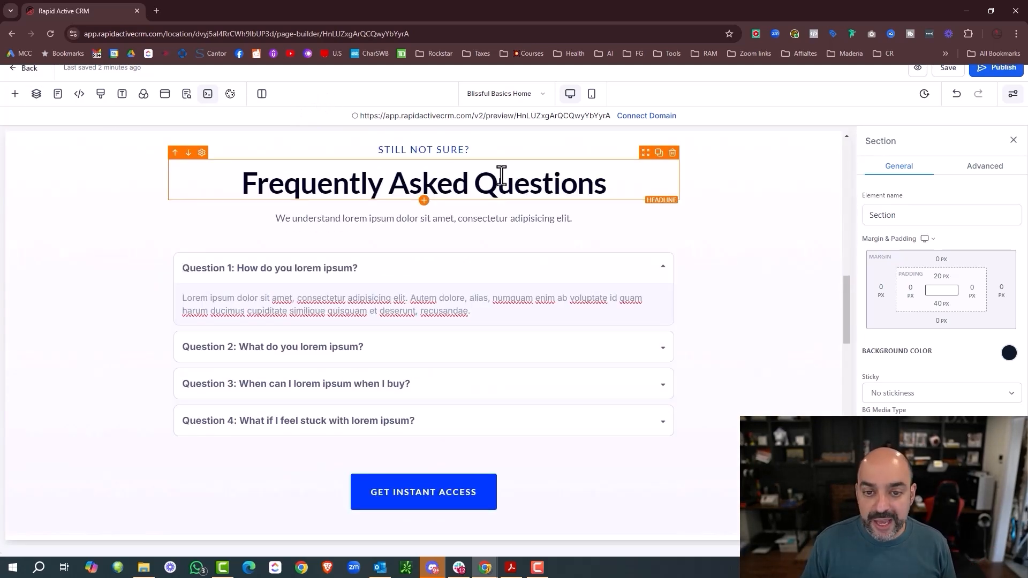
{"action": "left_click", "coordinate": [501, 176]}
{"action": "left_click", "coordinate": [940, 166]}
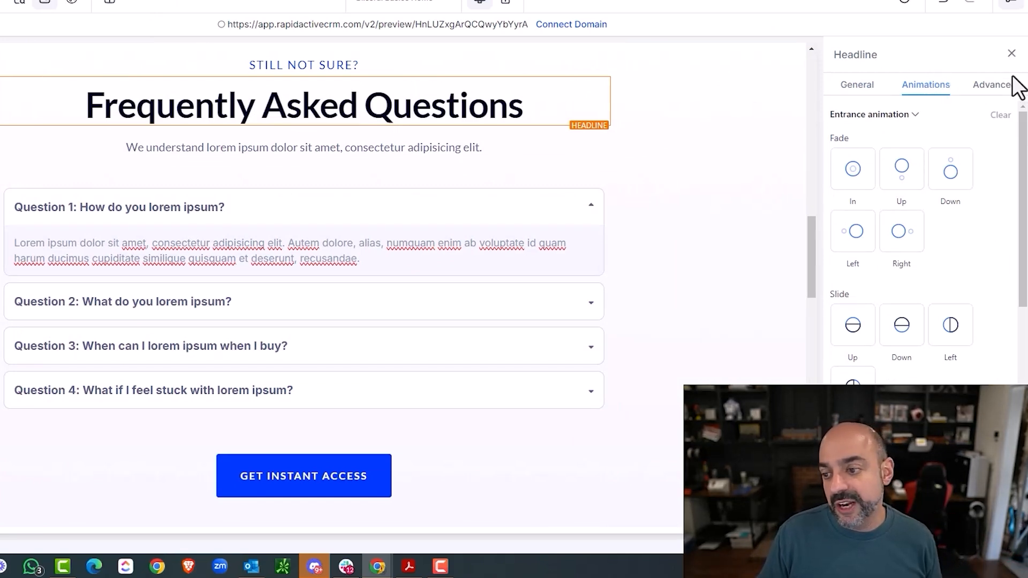
{"action": "left_click", "coordinate": [997, 91]}
{"action": "scroll", "coordinate": [912, 195], "scroll_direction": "down", "scroll_amount": 2}
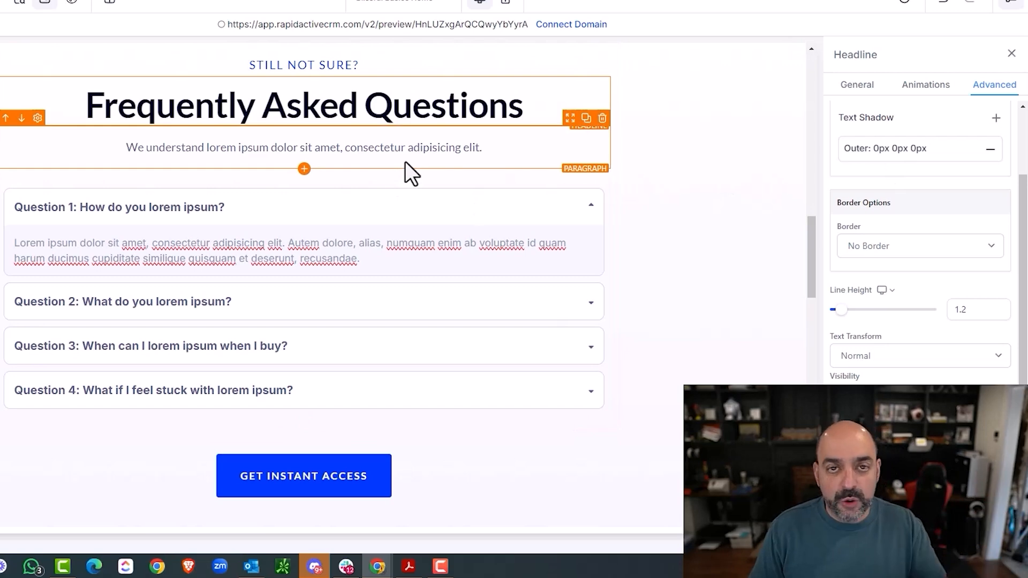
{"action": "scroll", "coordinate": [405, 166], "scroll_direction": "down", "scroll_amount": 2}
{"action": "scroll", "coordinate": [268, 118], "scroll_direction": "down", "scroll_amount": 5}
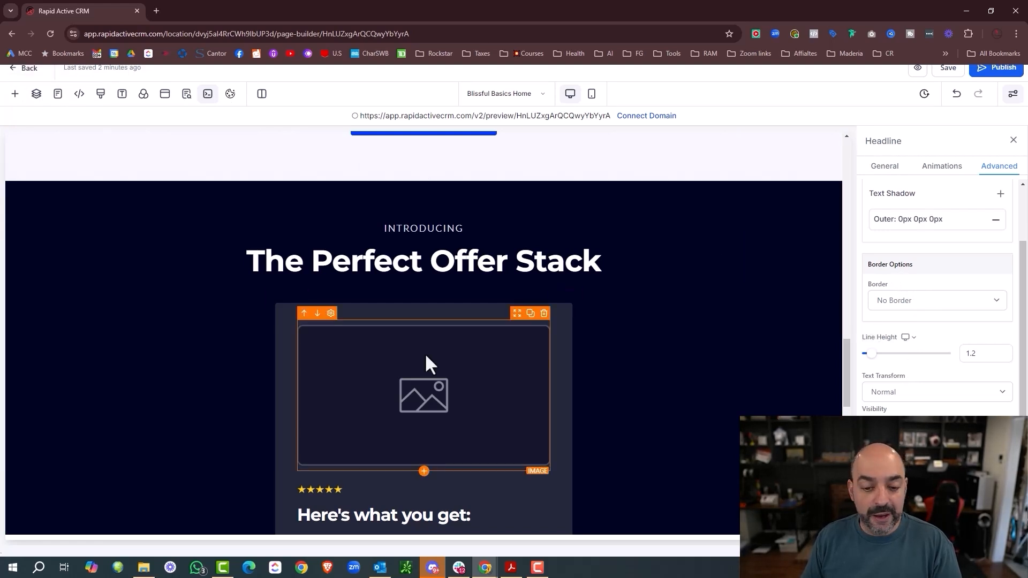
Step: Inspect the general settings of the offer stack image, including image source and alt text, and check the available section types
{"action": "left_click", "coordinate": [439, 362]}
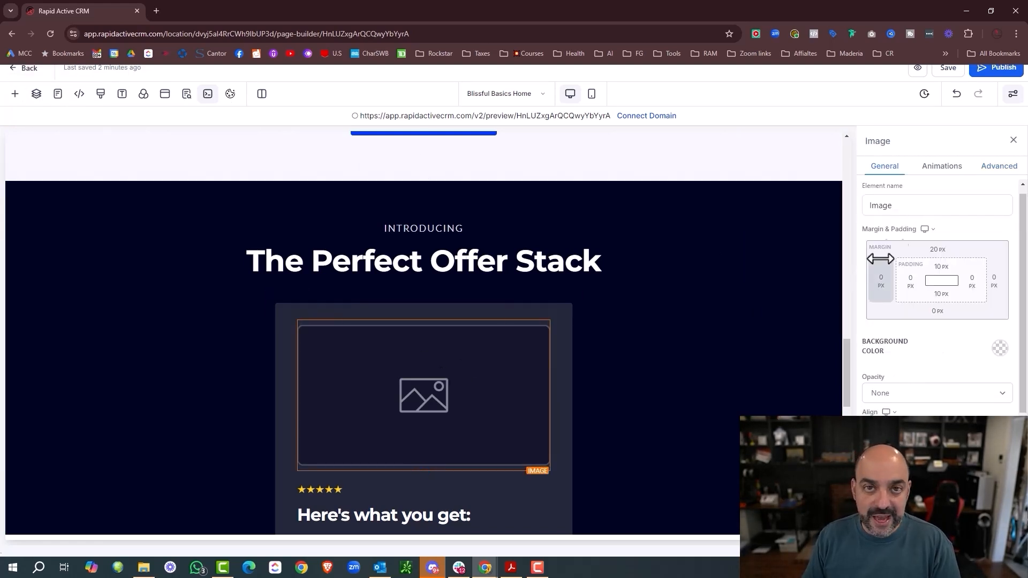
{"action": "scroll", "coordinate": [923, 249], "scroll_direction": "down", "scroll_amount": 4}
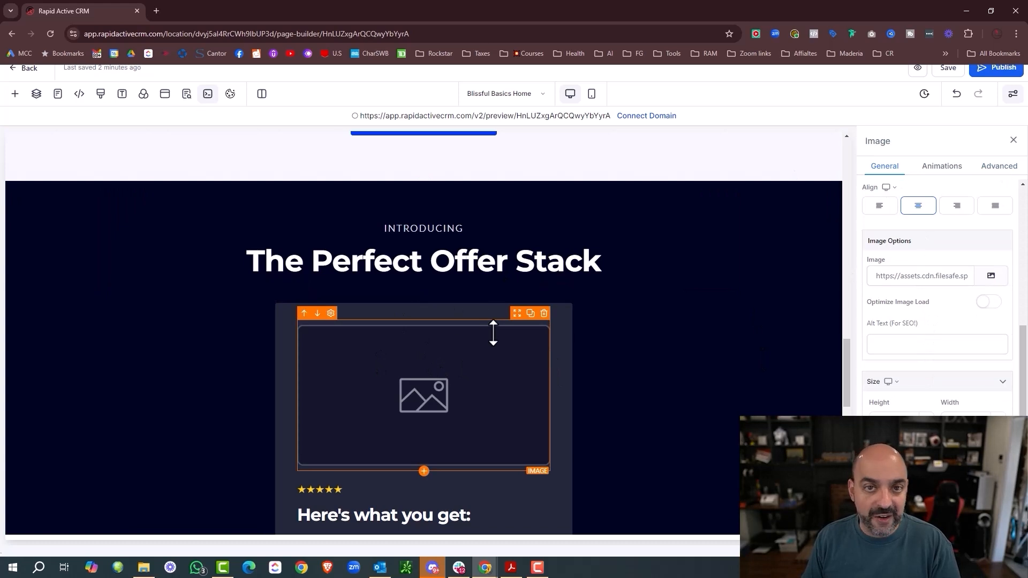
{"action": "left_click", "coordinate": [17, 96]}
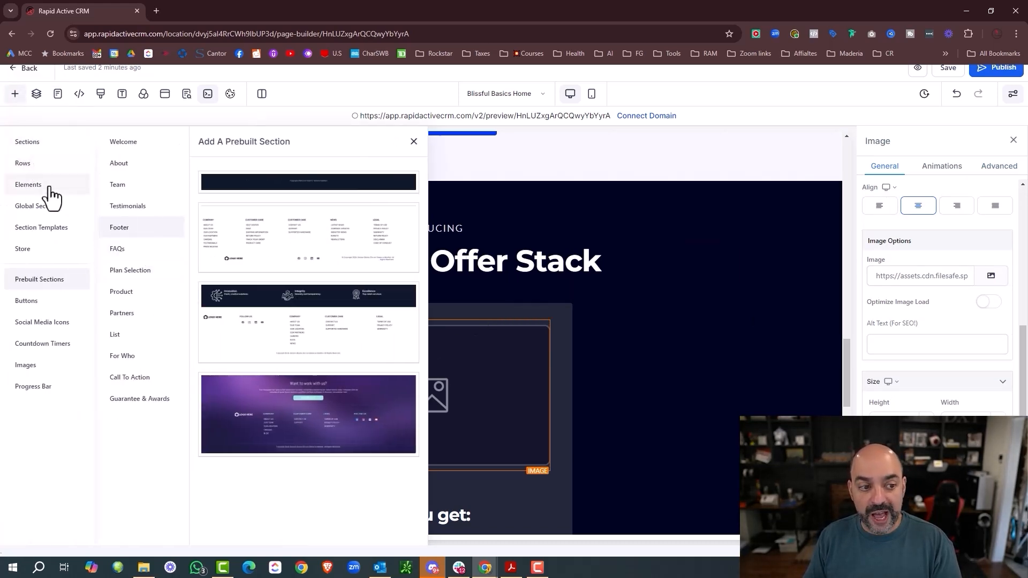
{"action": "scroll", "coordinate": [835, 345], "scroll_direction": "up", "scroll_amount": 20}
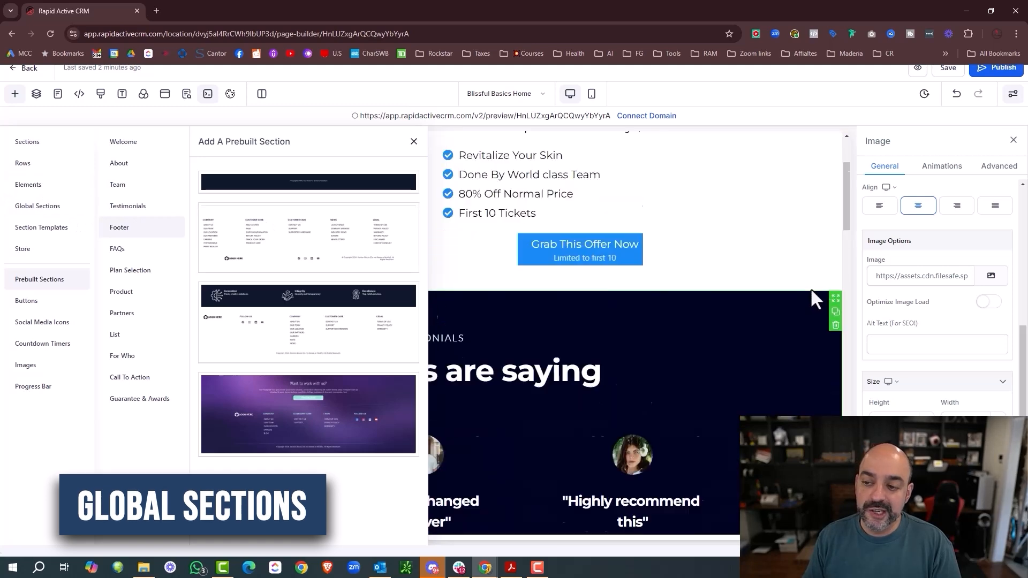
{"action": "left_click", "coordinate": [413, 142]}
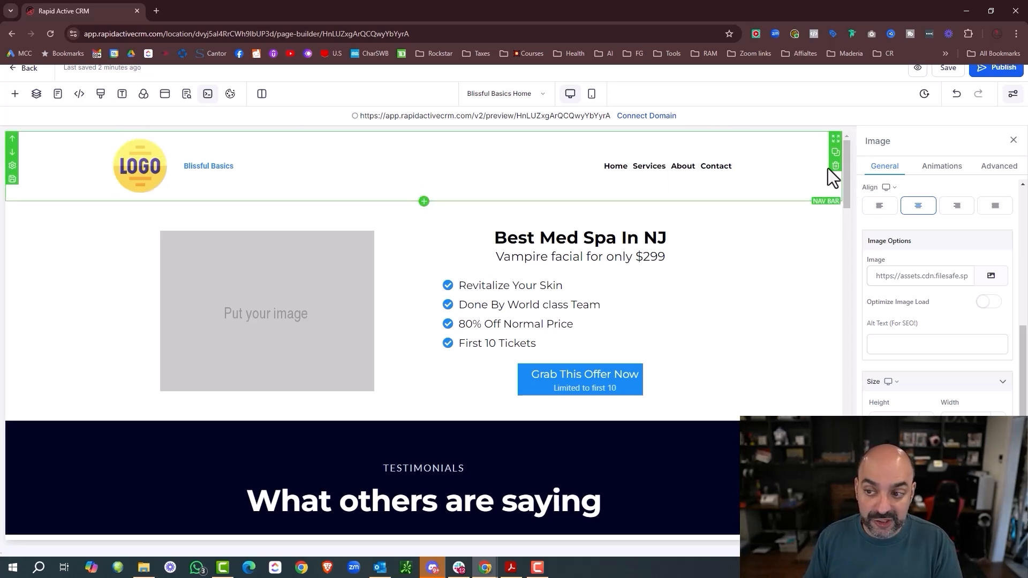
Step: Examine the page's layer structure, covering the testimonials and FAQ sections and the nav bar down to its navigation menu
{"action": "left_click", "coordinate": [37, 95]}
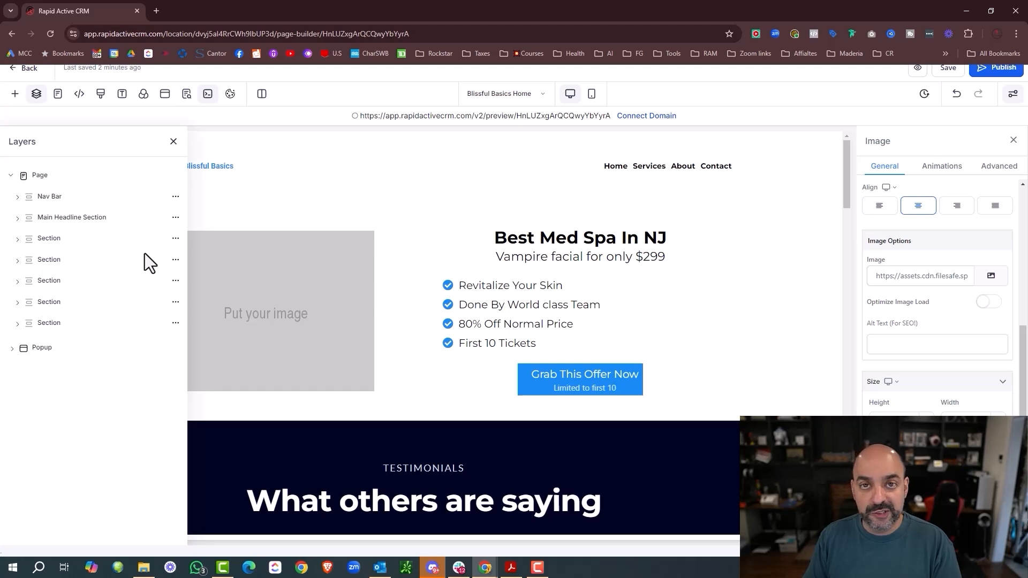
{"action": "left_click", "coordinate": [48, 239]}
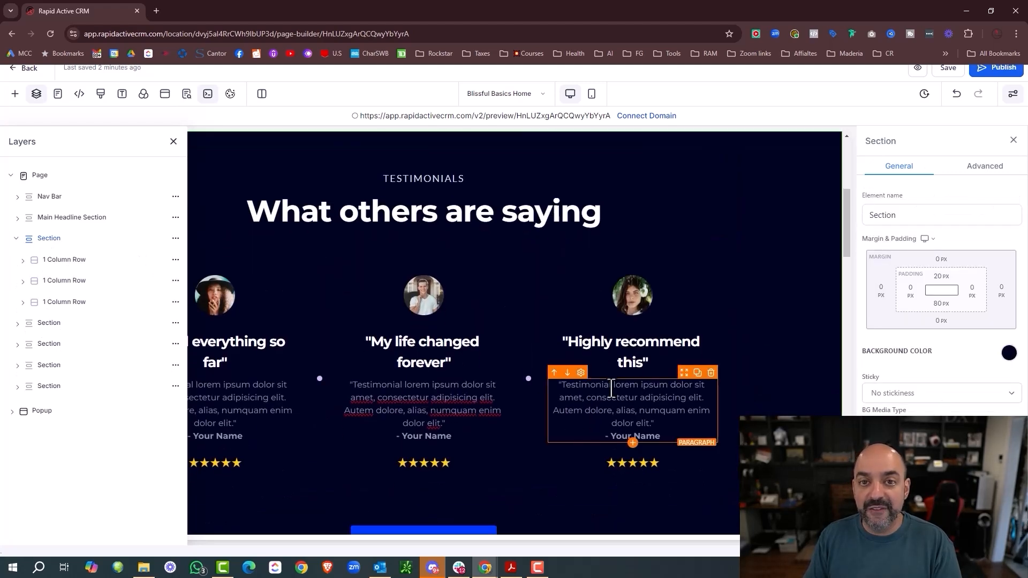
{"action": "left_click", "coordinate": [51, 323]}
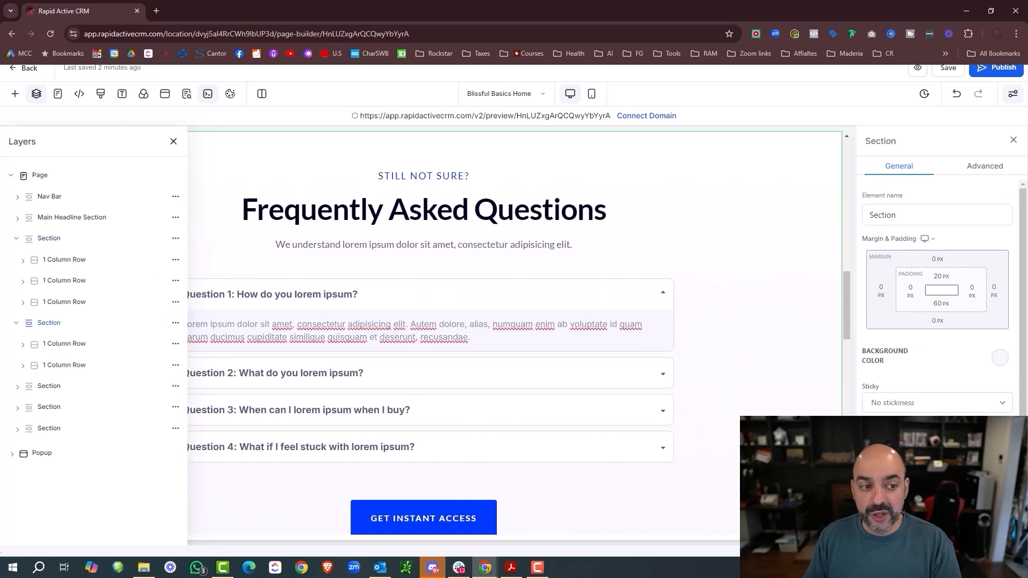
{"action": "left_click", "coordinate": [61, 203]}
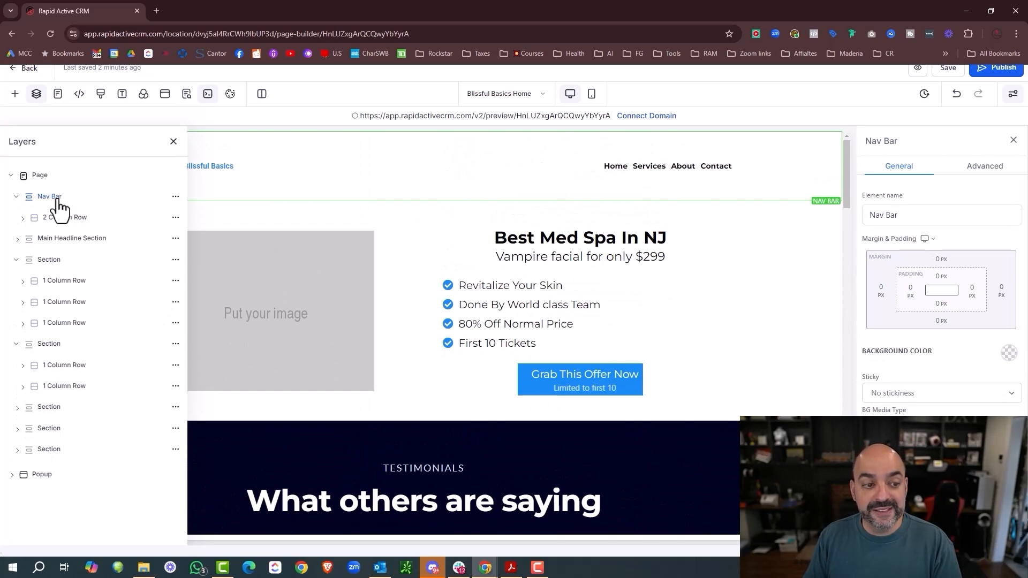
{"action": "left_click", "coordinate": [47, 202]}
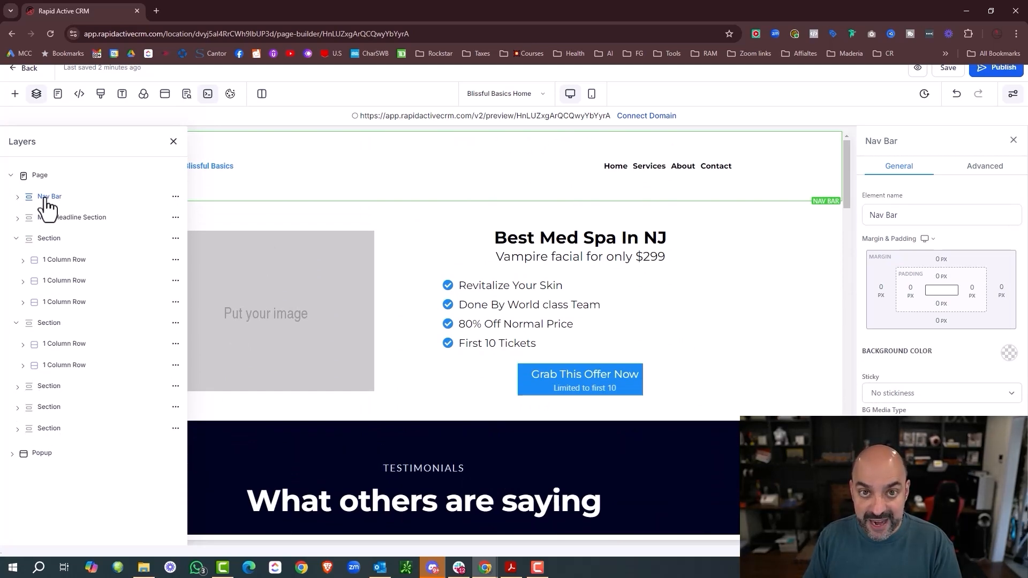
{"action": "left_click", "coordinate": [17, 197]}
{"action": "left_click", "coordinate": [65, 216]}
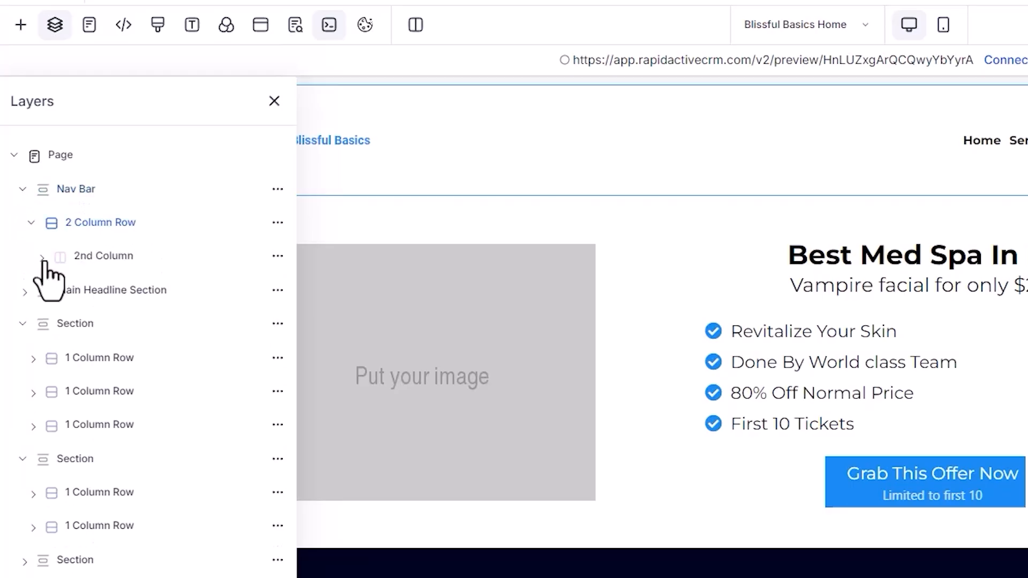
{"action": "left_click", "coordinate": [27, 238]}
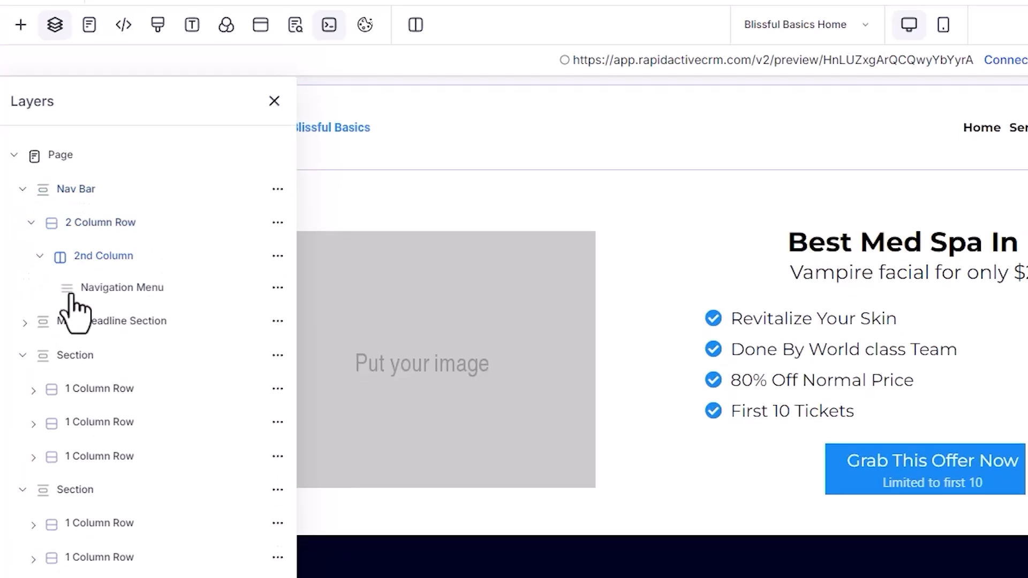
{"action": "left_click", "coordinate": [79, 193]}
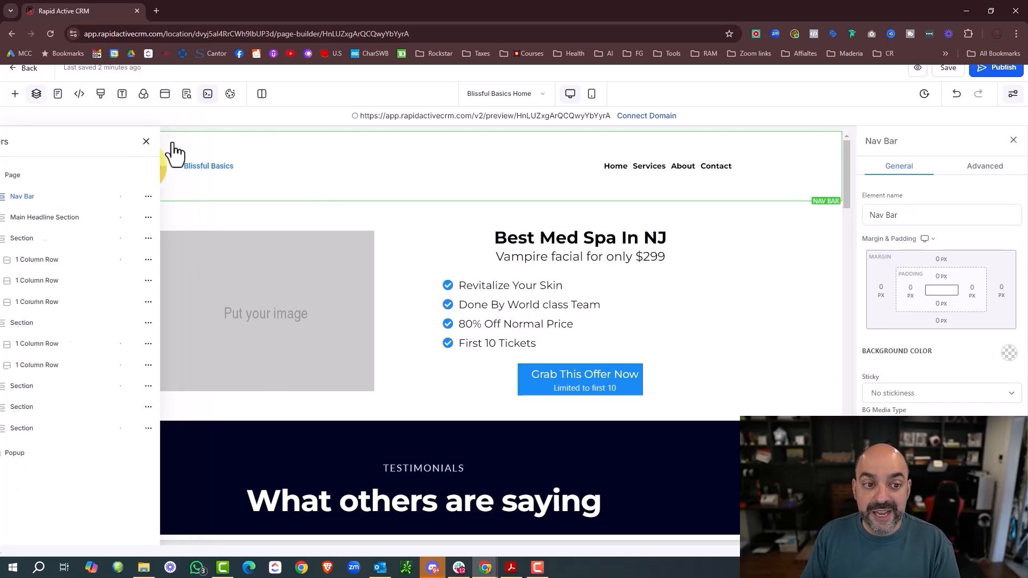
{"action": "left_click", "coordinate": [275, 99]}
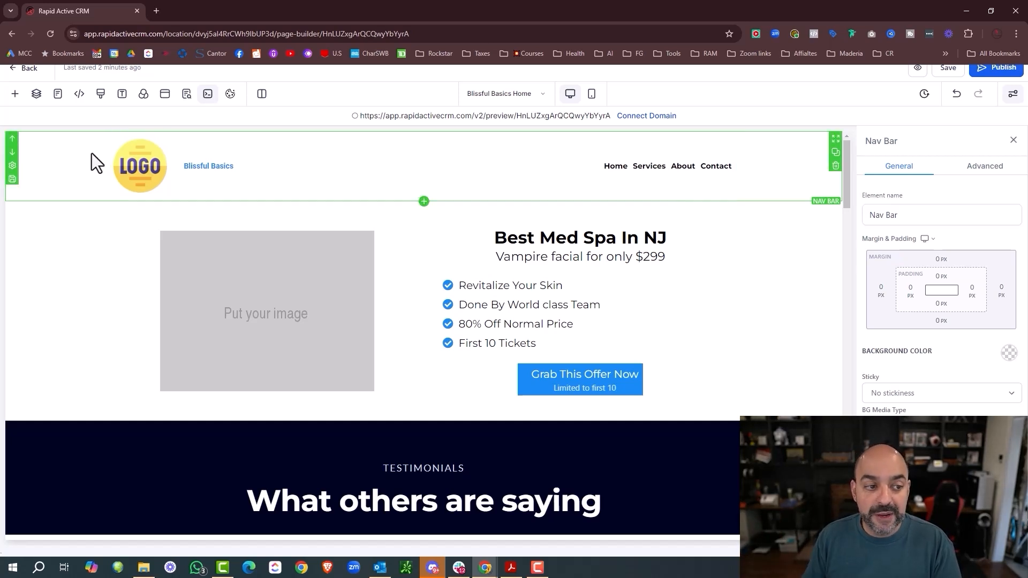
Step: Save the nav bar as a global section named "Global Nav bar"
{"action": "left_click", "coordinate": [13, 179]}
{"action": "left_click", "coordinate": [533, 289]}
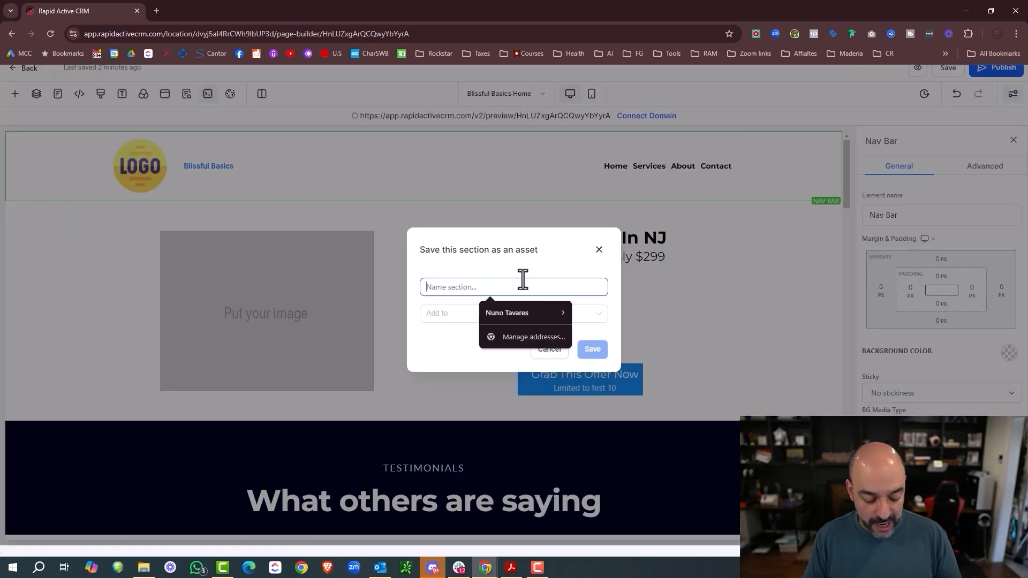
{"action": "type", "text": "Global S"}
{"action": "left_click", "coordinate": [528, 314]}
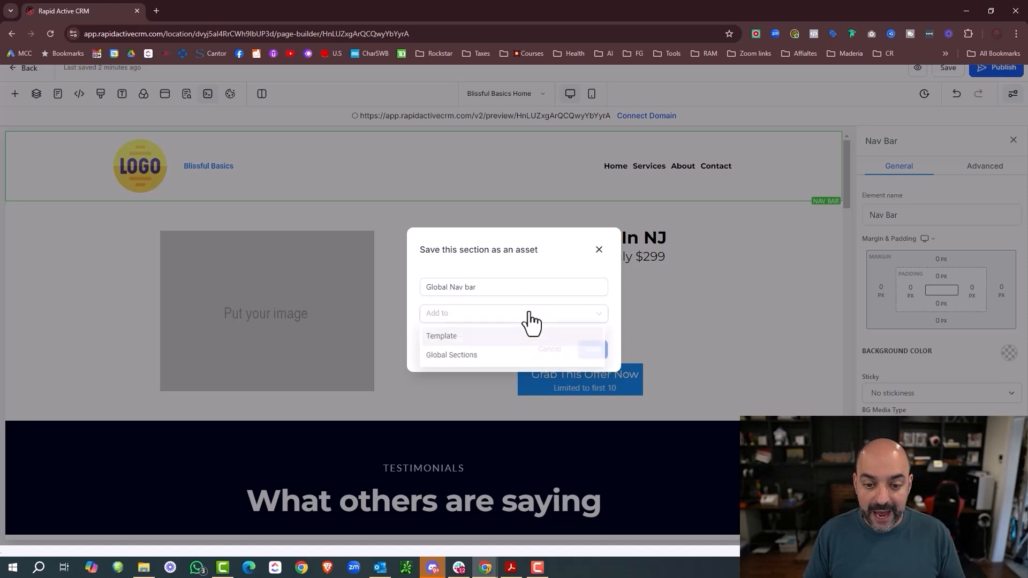
{"action": "left_click", "coordinate": [522, 356]}
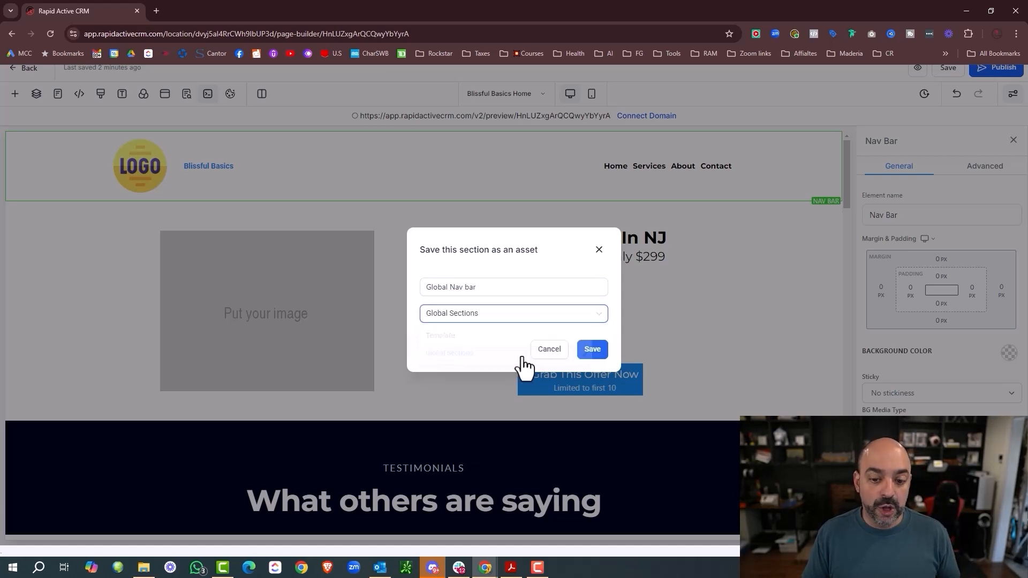
{"action": "left_click", "coordinate": [604, 351]}
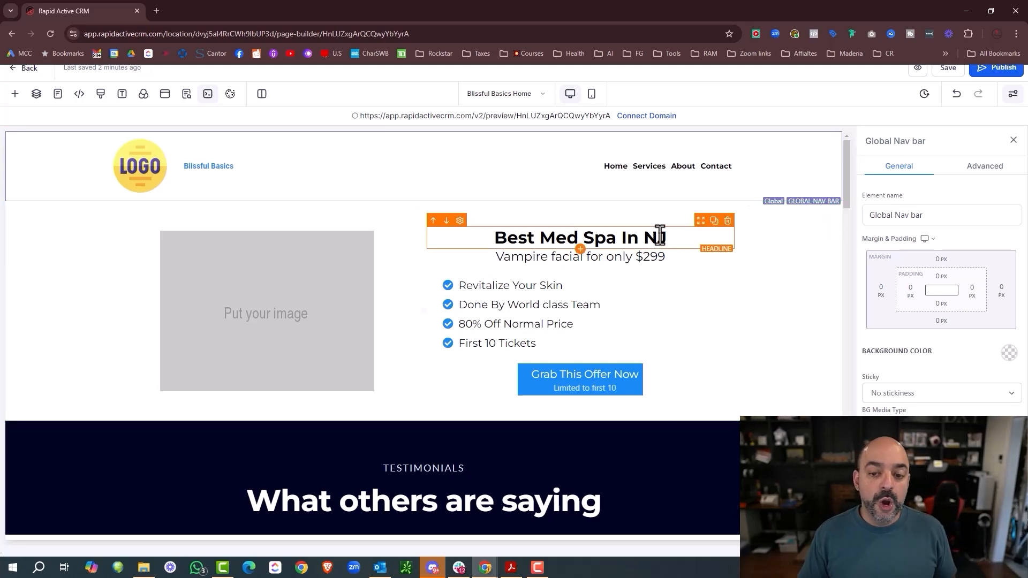
Step: Save the testimonials section as a reusable template named "Testimonial Section"
{"action": "scroll", "coordinate": [531, 288], "scroll_direction": "down", "scroll_amount": 10}
{"action": "scroll", "coordinate": [318, 278], "scroll_direction": "up", "scroll_amount": 8}
{"action": "left_click", "coordinate": [318, 279]}
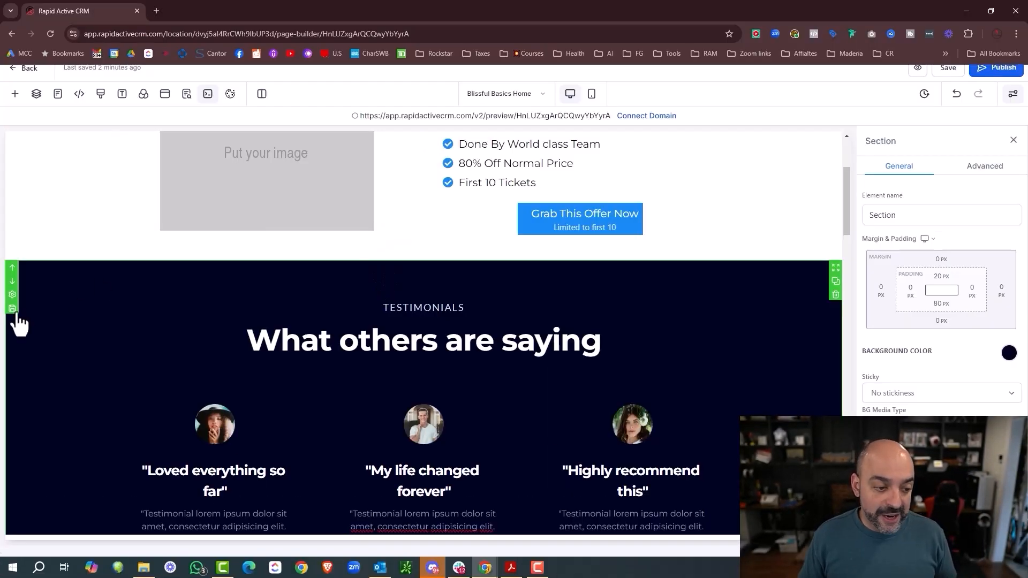
{"action": "left_click", "coordinate": [13, 309]}
{"action": "left_click", "coordinate": [531, 286]}
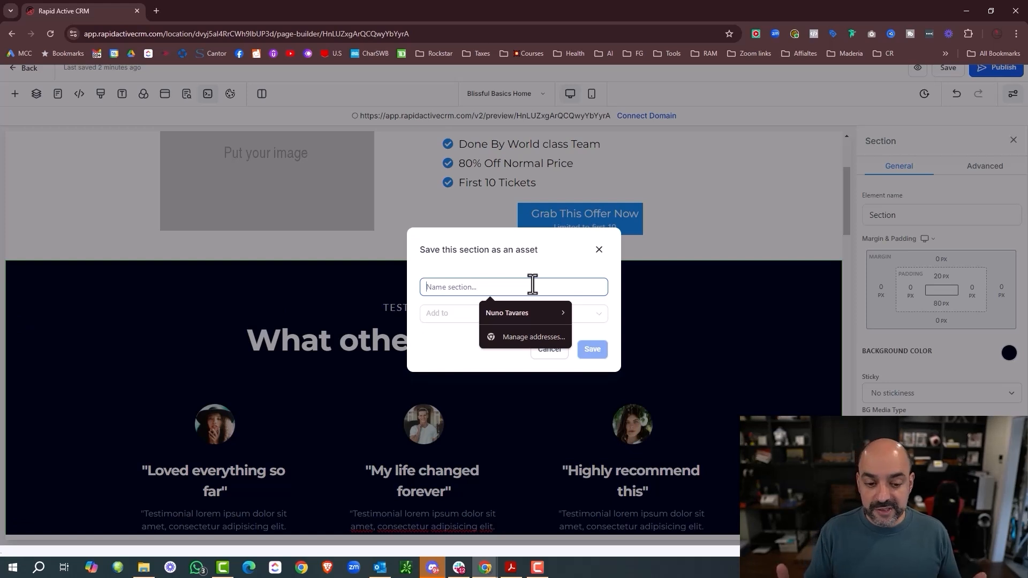
{"action": "type", "text": "Testimonal Section"}
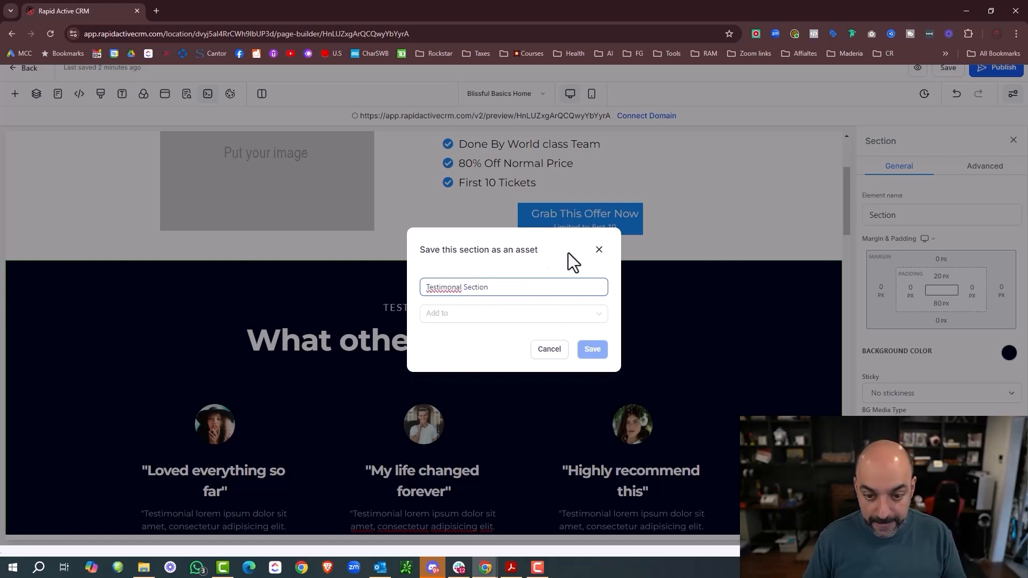
{"action": "right_click", "coordinate": [455, 288]}
{"action": "left_click", "coordinate": [498, 13]}
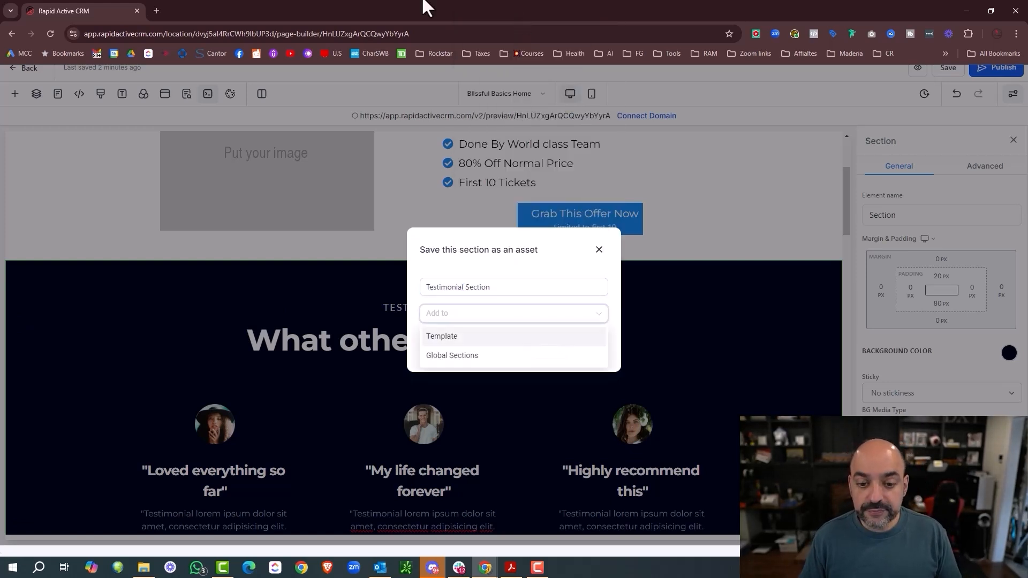
{"action": "left_click", "coordinate": [531, 337]}
{"action": "left_click", "coordinate": [593, 349]}
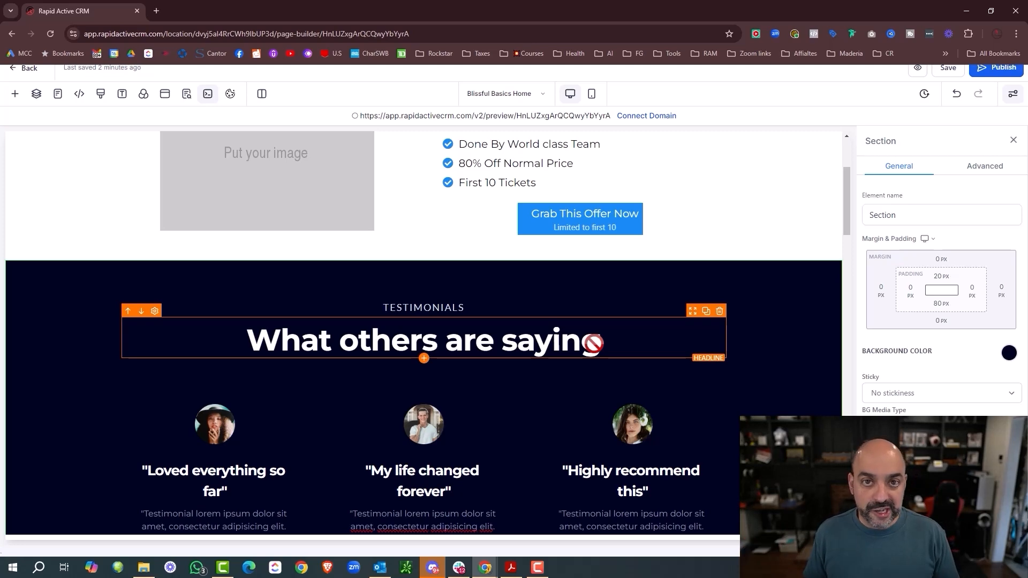
Step: Look through the saved global sections and section templates, plus the available prebuilt sections and button styles
{"action": "left_click", "coordinate": [15, 94]}
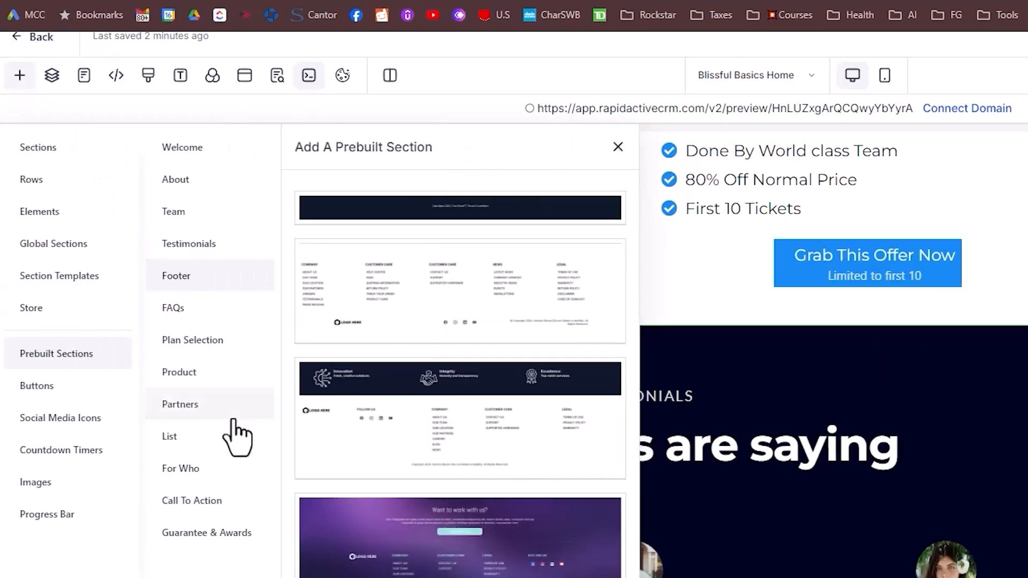
{"action": "left_click", "coordinate": [92, 155]}
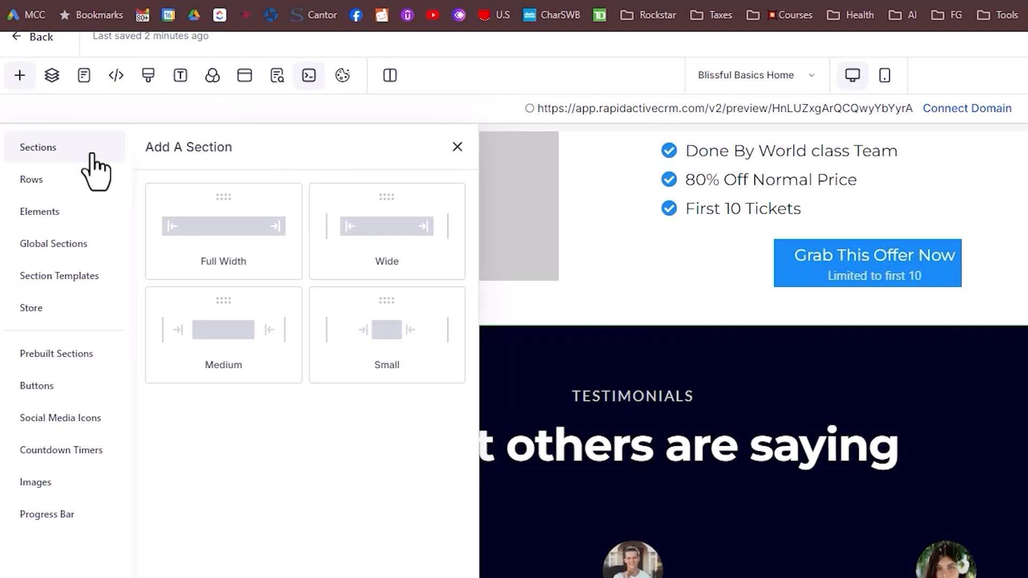
{"action": "left_click", "coordinate": [55, 251]}
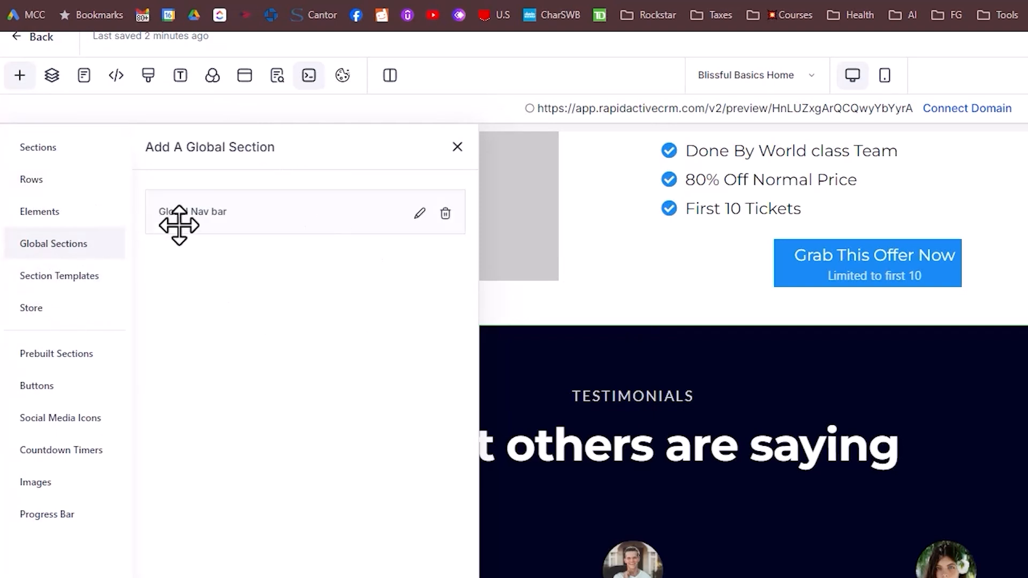
{"action": "left_click", "coordinate": [78, 278]}
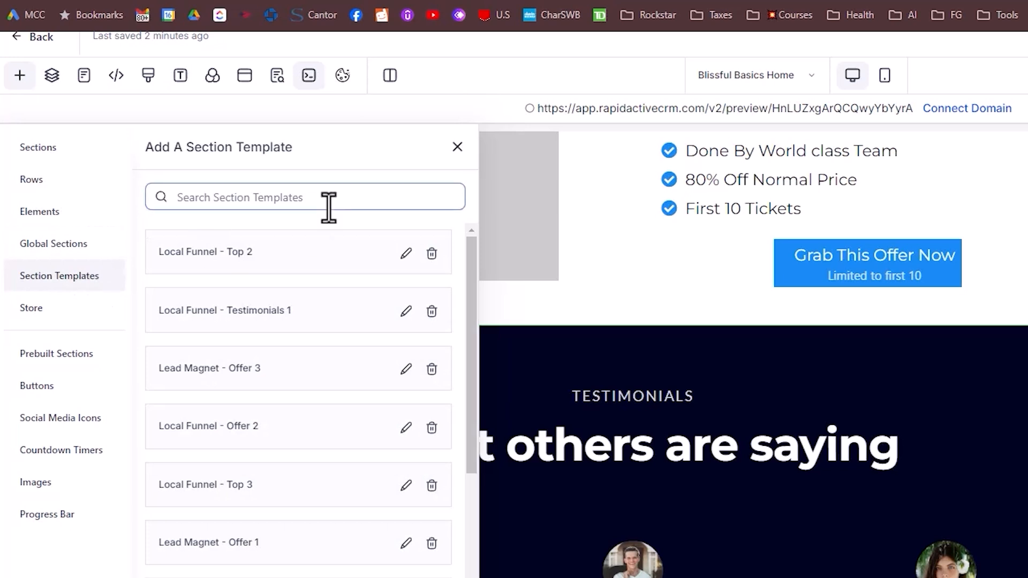
{"action": "scroll", "coordinate": [319, 369], "scroll_direction": "down", "scroll_amount": 5}
{"action": "scroll", "coordinate": [320, 378], "scroll_direction": "down", "scroll_amount": 10}
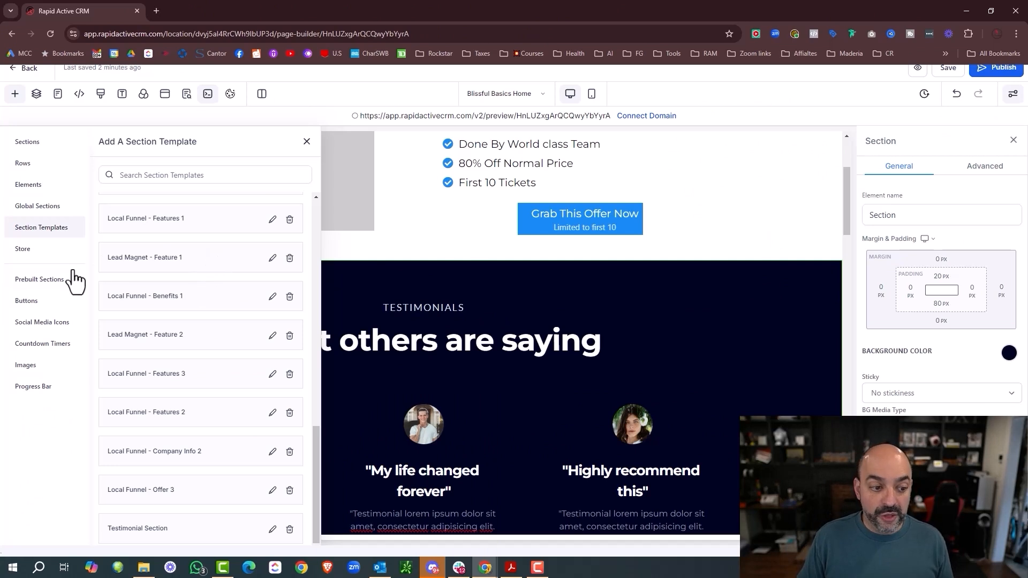
{"action": "left_click", "coordinate": [52, 279]}
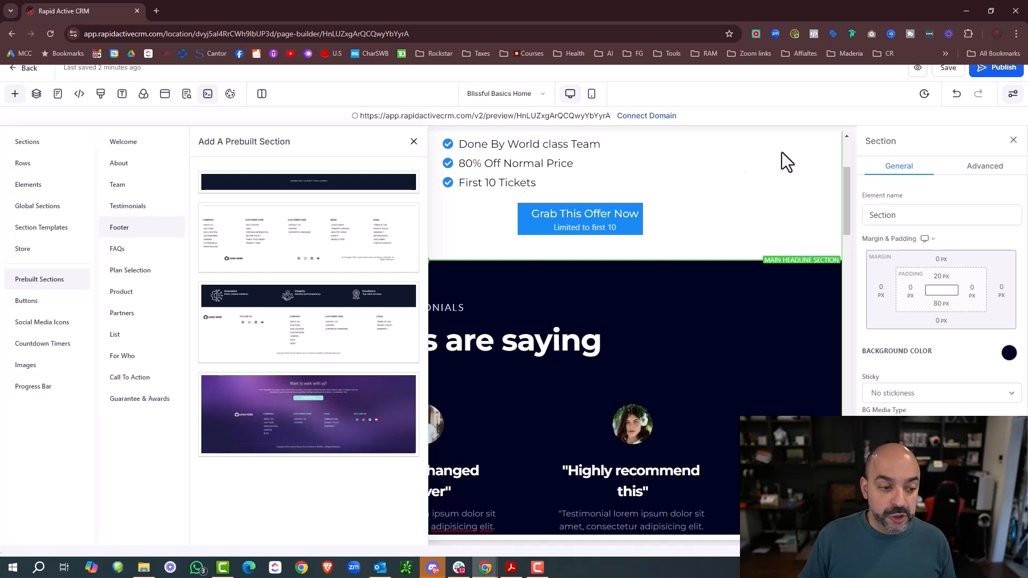
{"action": "left_click", "coordinate": [53, 301]}
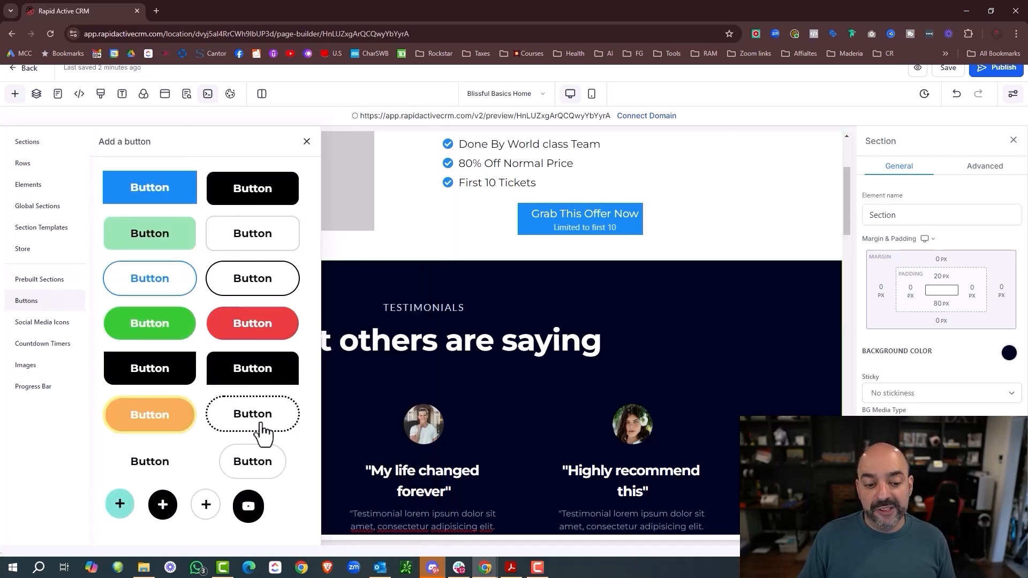
Step: Add a row of square-style social media icons between the FAQ questions and the "Get Instant Access" button
{"action": "left_click", "coordinate": [38, 323]}
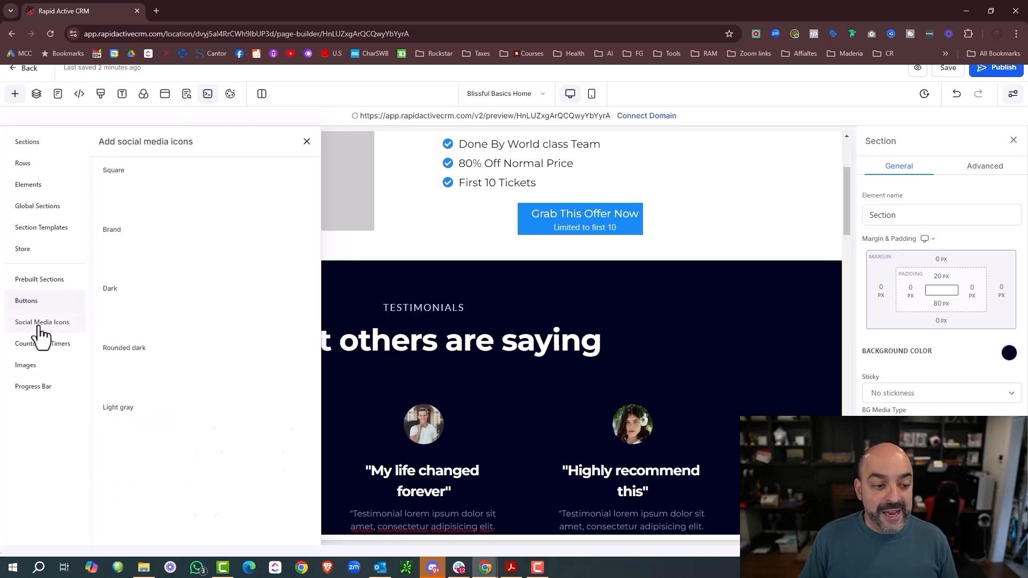
{"action": "scroll", "coordinate": [685, 211], "scroll_direction": "down", "scroll_amount": 15}
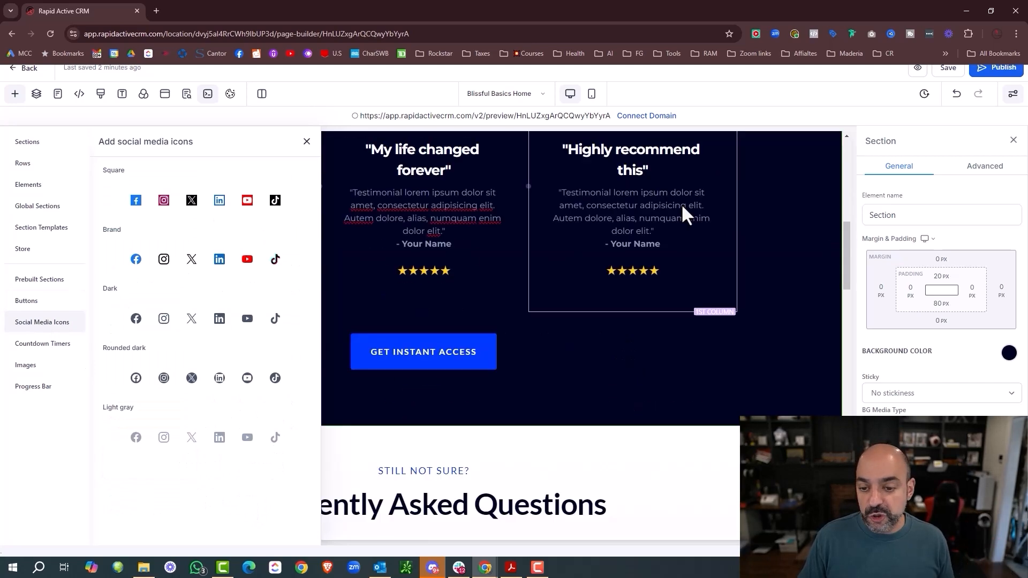
{"action": "scroll", "coordinate": [685, 228], "scroll_direction": "up", "scroll_amount": 5}
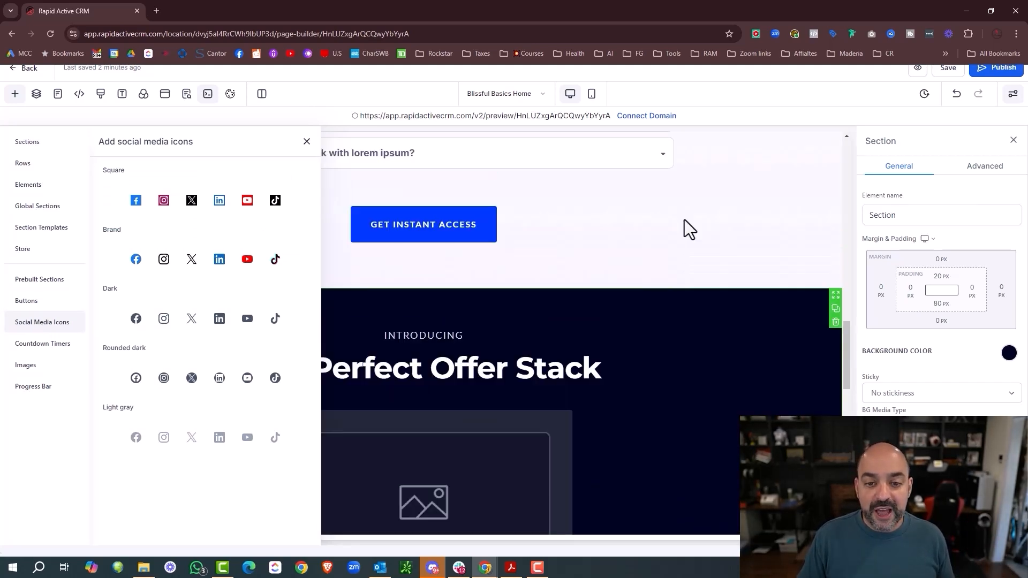
{"action": "scroll", "coordinate": [482, 300], "scroll_direction": "down", "scroll_amount": 2}
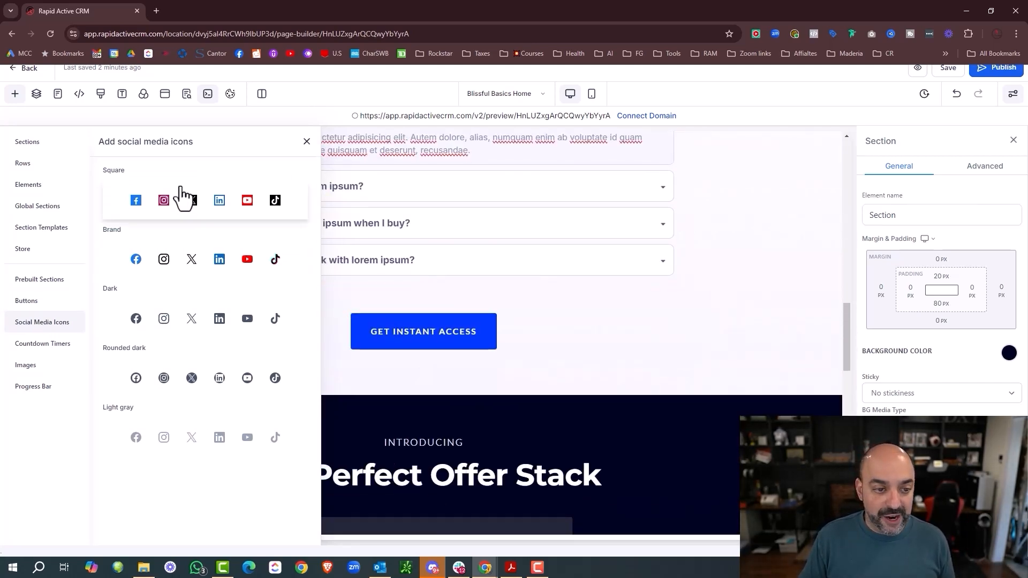
{"action": "left_click_drag", "start_coordinate": [193, 202], "coordinate": [405, 342]}
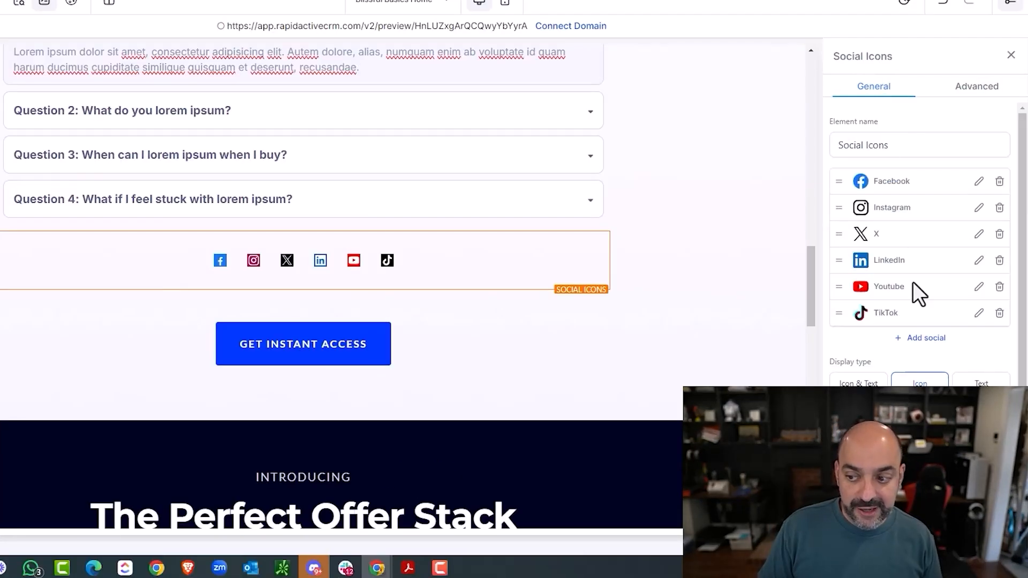
Step: Delete the TikTok icon from the social icons element
{"action": "left_click", "coordinate": [999, 316]}
{"action": "left_click", "coordinate": [546, 288]}
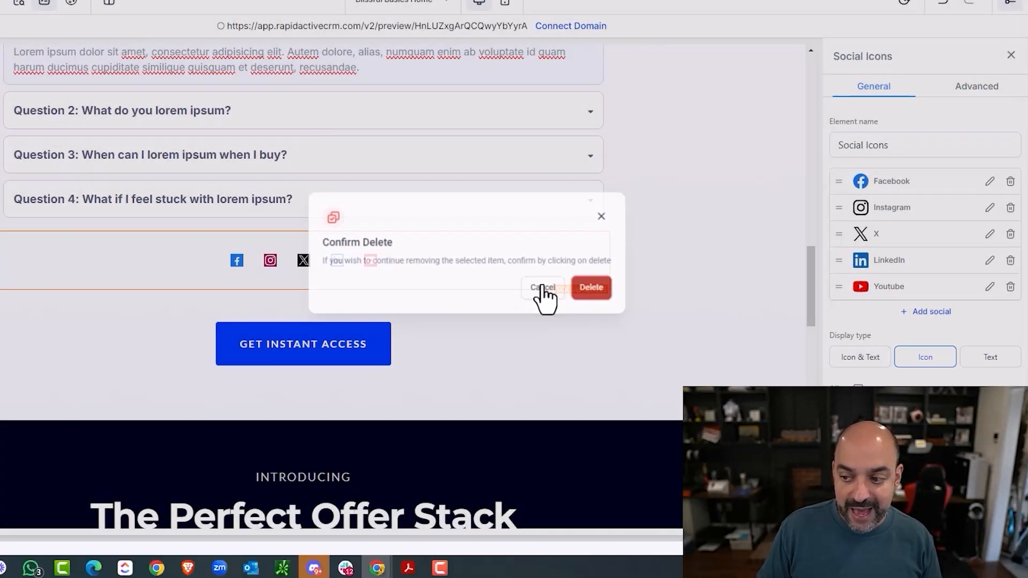
Step: Examine which social networks can be added to the element and the link settings of the X icon
{"action": "left_click", "coordinate": [932, 312]}
{"action": "left_click", "coordinate": [360, 217]}
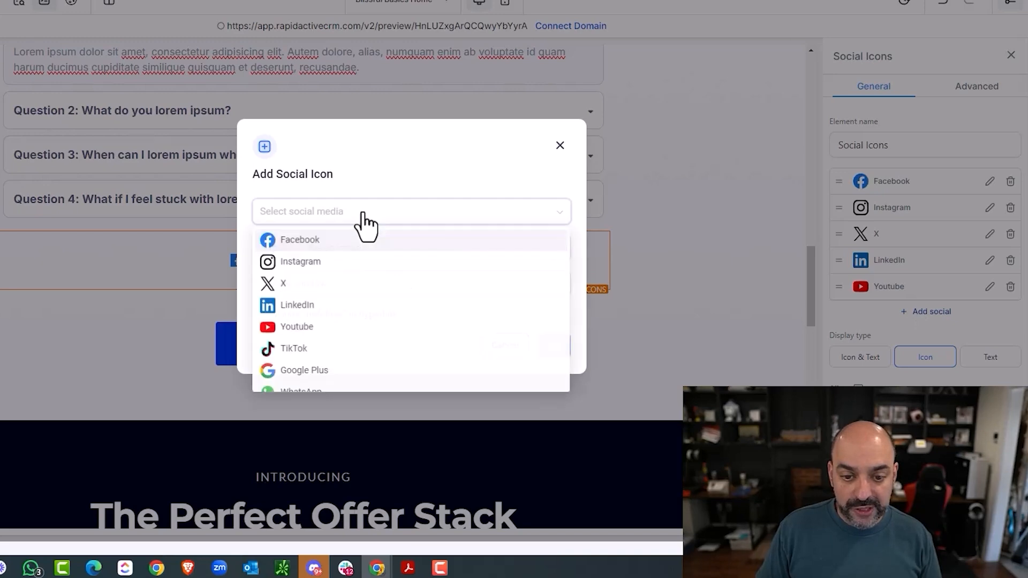
{"action": "scroll", "coordinate": [372, 281], "scroll_direction": "down", "scroll_amount": 3}
{"action": "scroll", "coordinate": [368, 280], "scroll_direction": "up", "scroll_amount": 3}
{"action": "scroll", "coordinate": [367, 280], "scroll_direction": "down", "scroll_amount": 3}
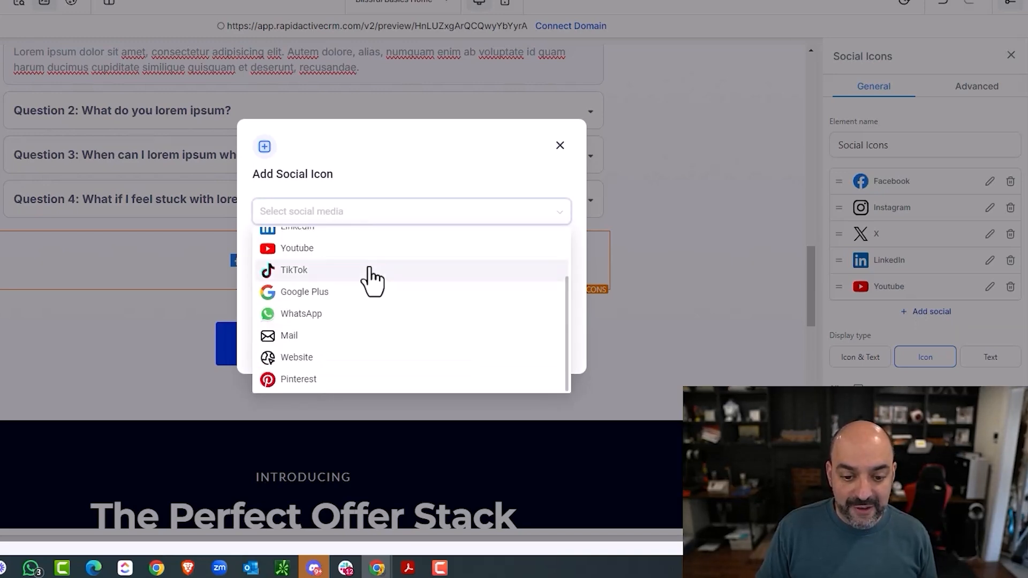
{"action": "left_click", "coordinate": [474, 165]}
{"action": "left_click", "coordinate": [723, 206]}
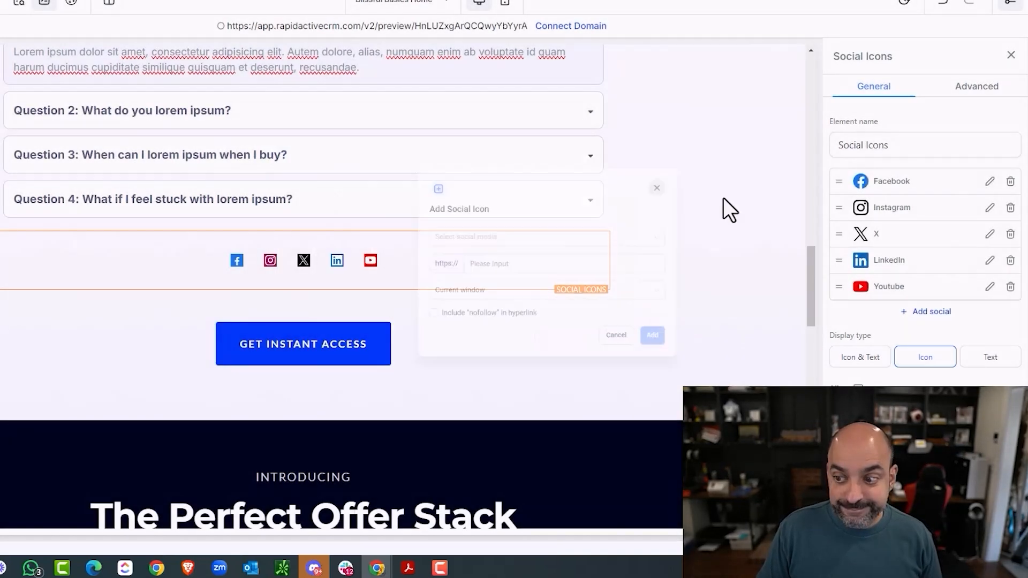
{"action": "left_click", "coordinate": [989, 234]}
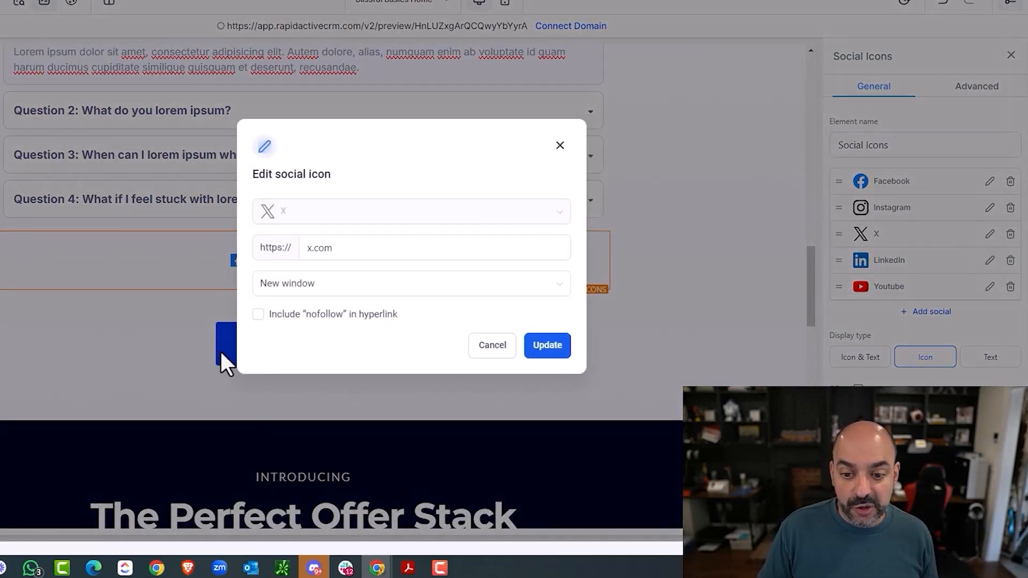
{"action": "left_click", "coordinate": [560, 145]}
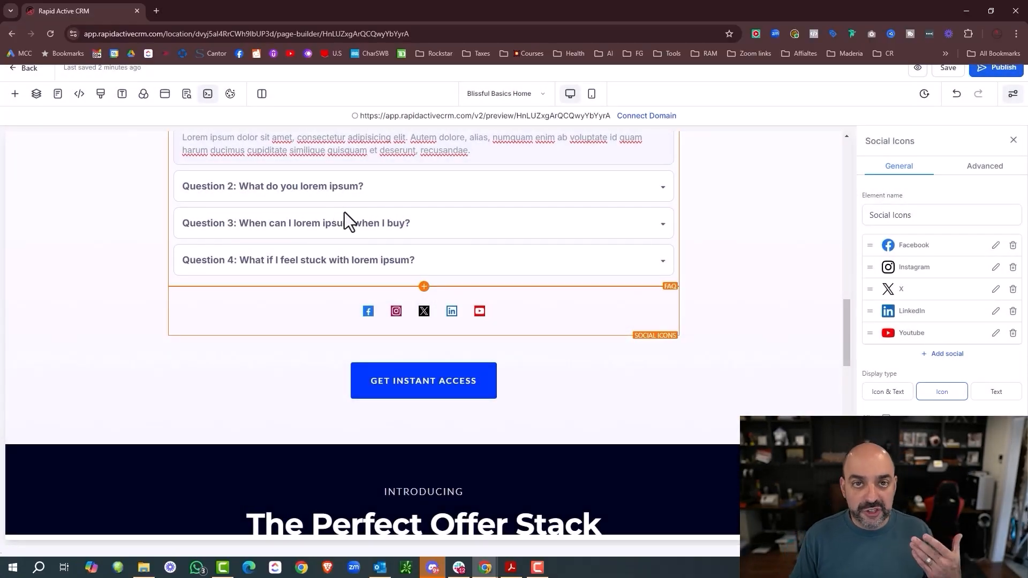
{"action": "left_click", "coordinate": [15, 95]}
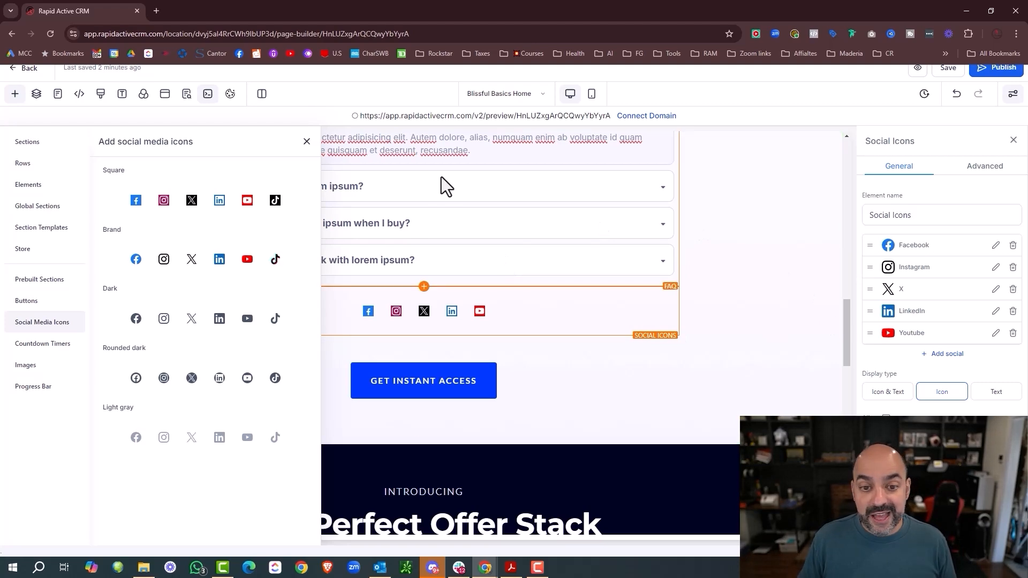
{"action": "left_click", "coordinate": [307, 141]}
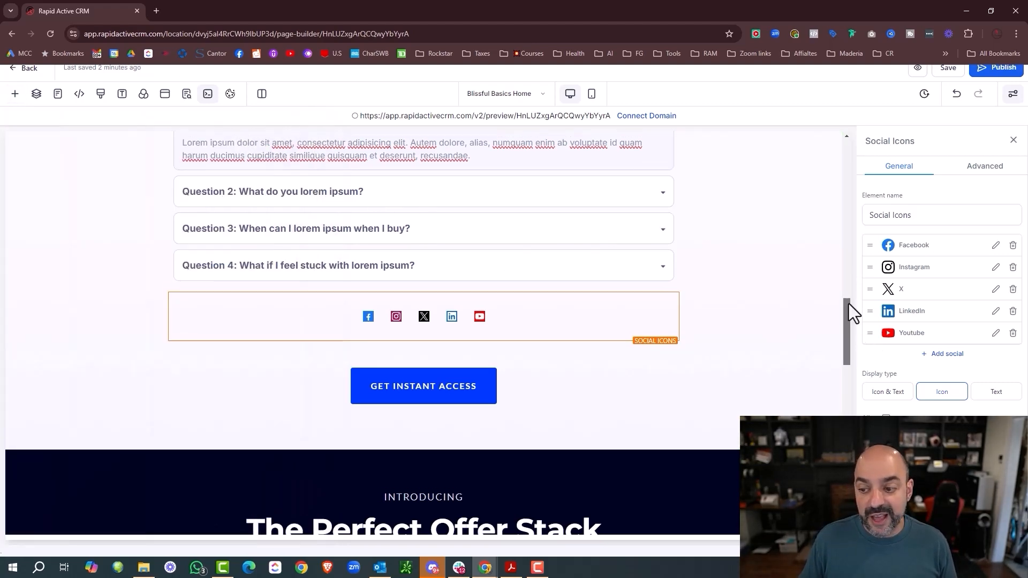
{"action": "left_click_drag", "start_coordinate": [849, 310], "coordinate": [833, 477]}
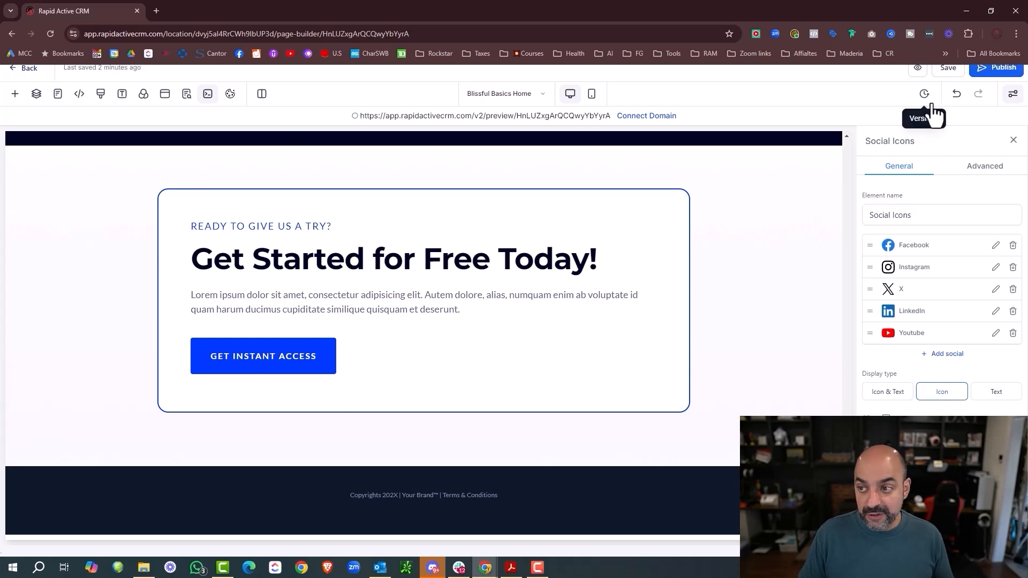
Step: Save the home page and look through its preview in a separate tab
{"action": "left_click", "coordinate": [948, 69]}
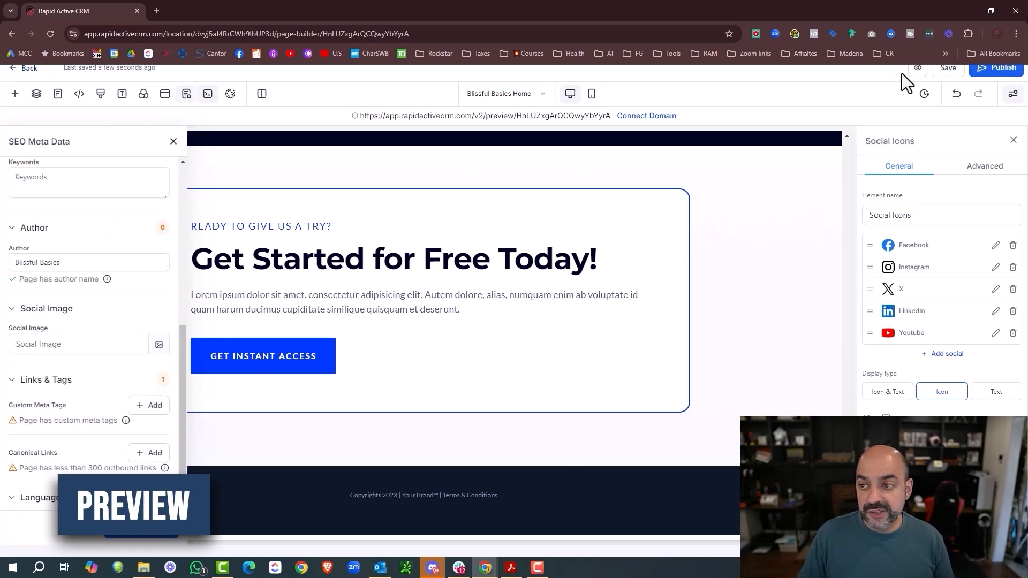
{"action": "left_click", "coordinate": [917, 68]}
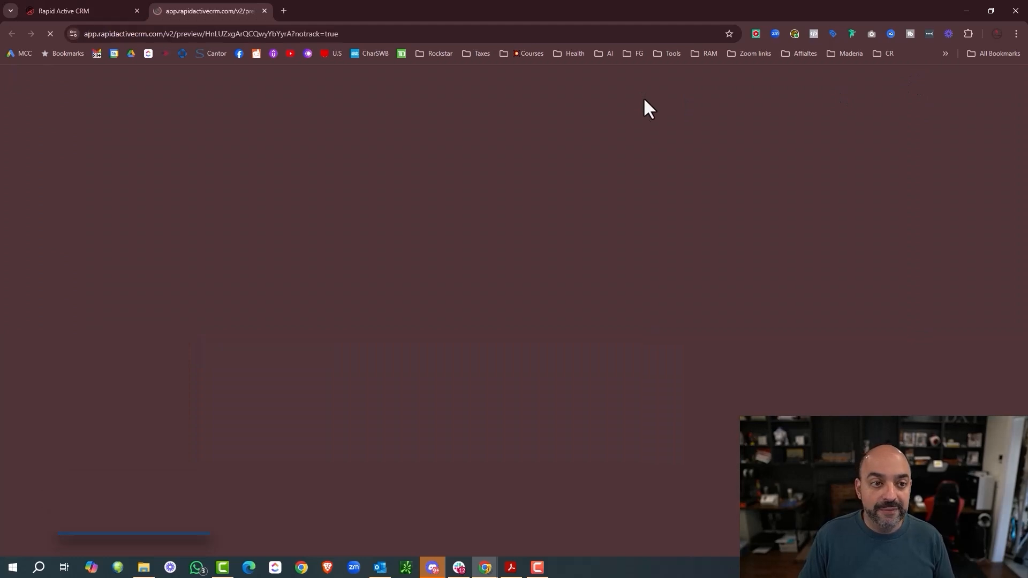
{"action": "scroll", "coordinate": [605, 165], "scroll_direction": "down", "scroll_amount": 10}
{"action": "scroll", "coordinate": [611, 160], "scroll_direction": "up", "scroll_amount": 12}
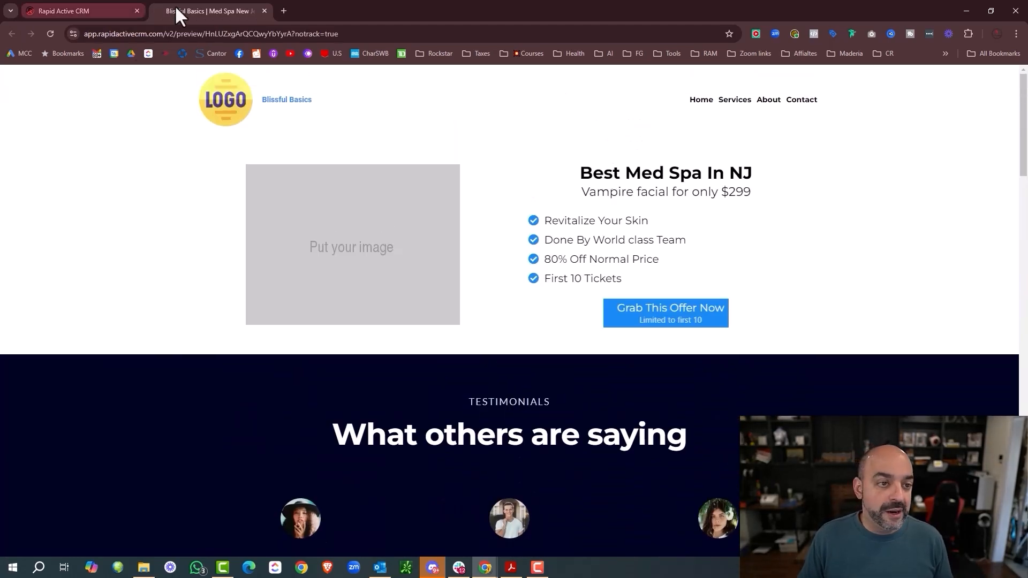
{"action": "left_click", "coordinate": [264, 11]}
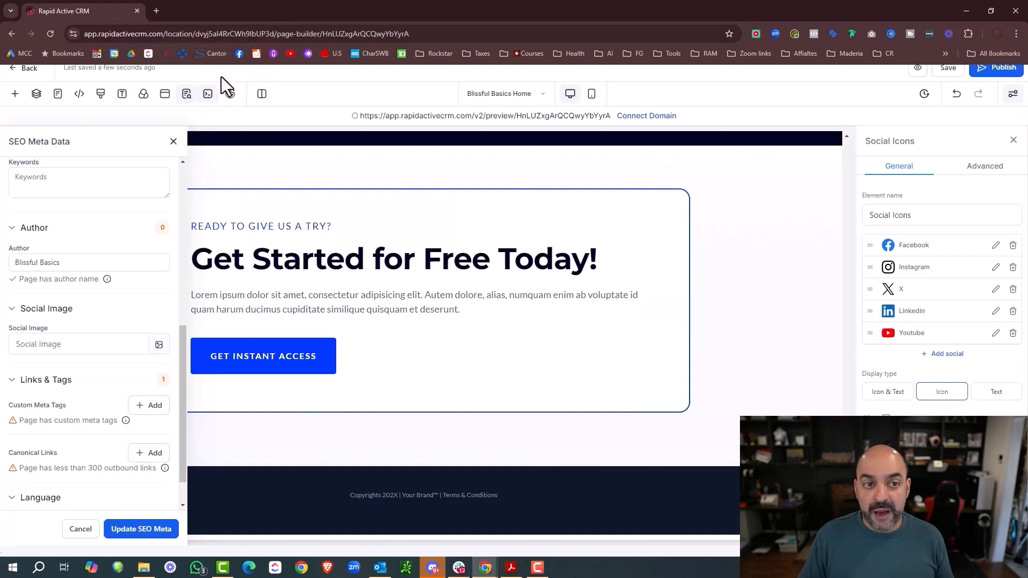
Step: Leave the page builder and create a new website page named "Blissful Basics About Us" with the path "/about"
{"action": "left_click", "coordinate": [25, 67]}
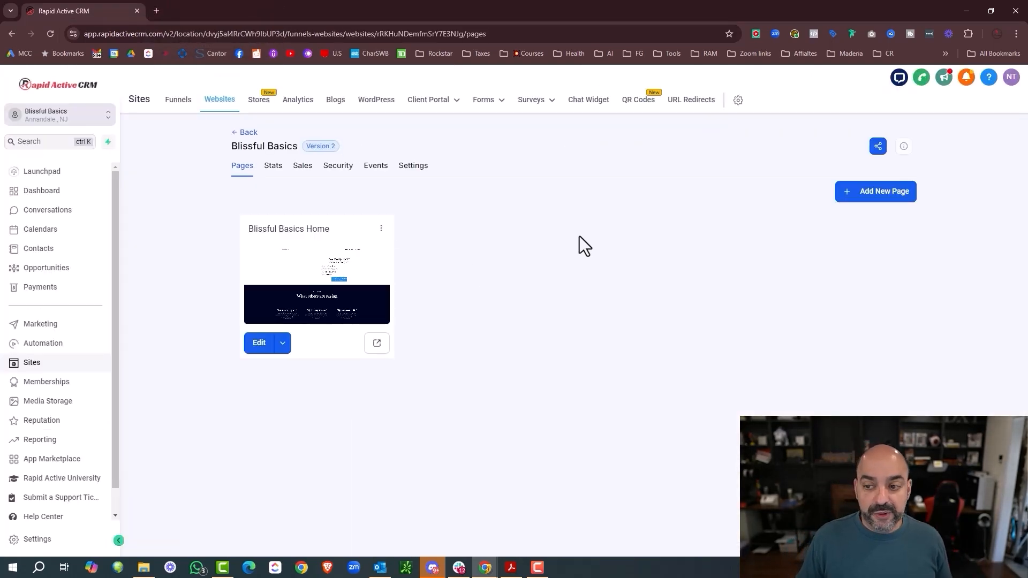
{"action": "left_click", "coordinate": [888, 201]}
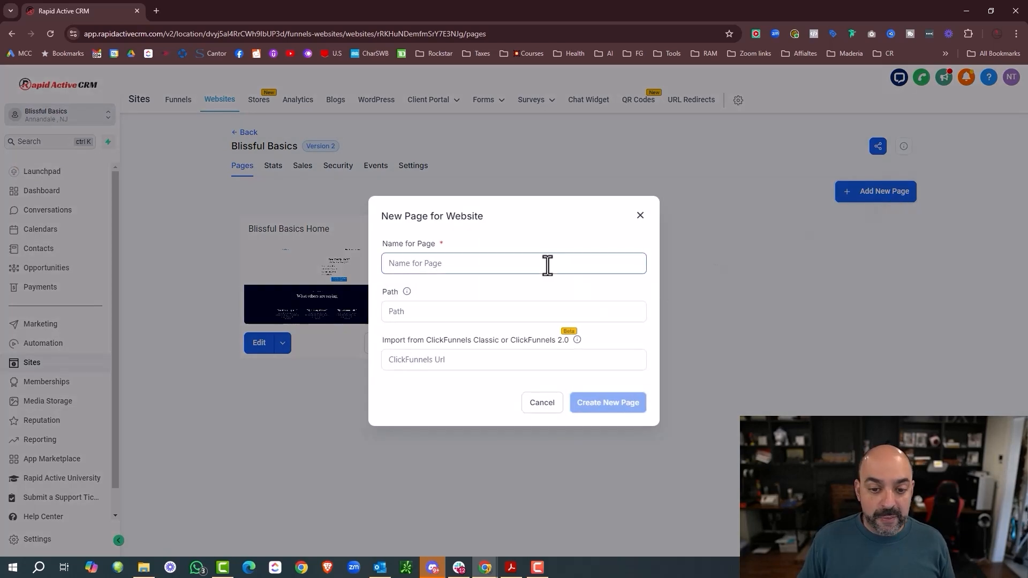
{"action": "type", "text": "?ab"}
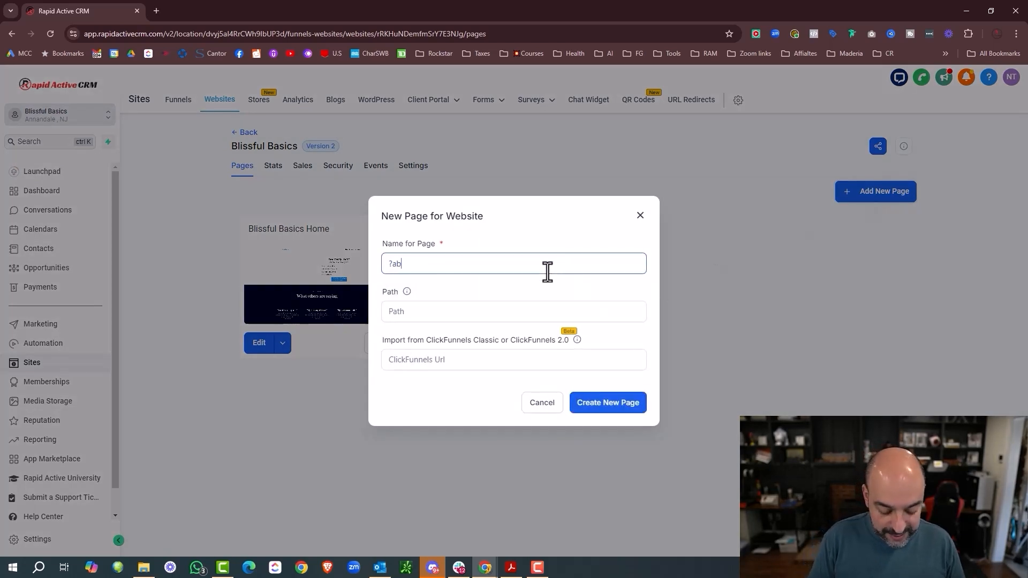
{"action": "type", "text": "out u"}
{"action": "key", "text": "BackSpace"}
{"action": "key", "text": "BackSpace"}
{"action": "key", "text": "BackSpace"}
{"action": "key", "text": "BackSpace"}
{"action": "key", "text": "BackSpace"}
{"action": "key", "text": "BackSpace"}
{"action": "key", "text": "BackSpace"}
{"action": "key", "text": "BackSpace"}
{"action": "type", "text": "b"}
{"action": "key", "text": "BackSpace"}
{"action": "type", "text": "Bliss"}
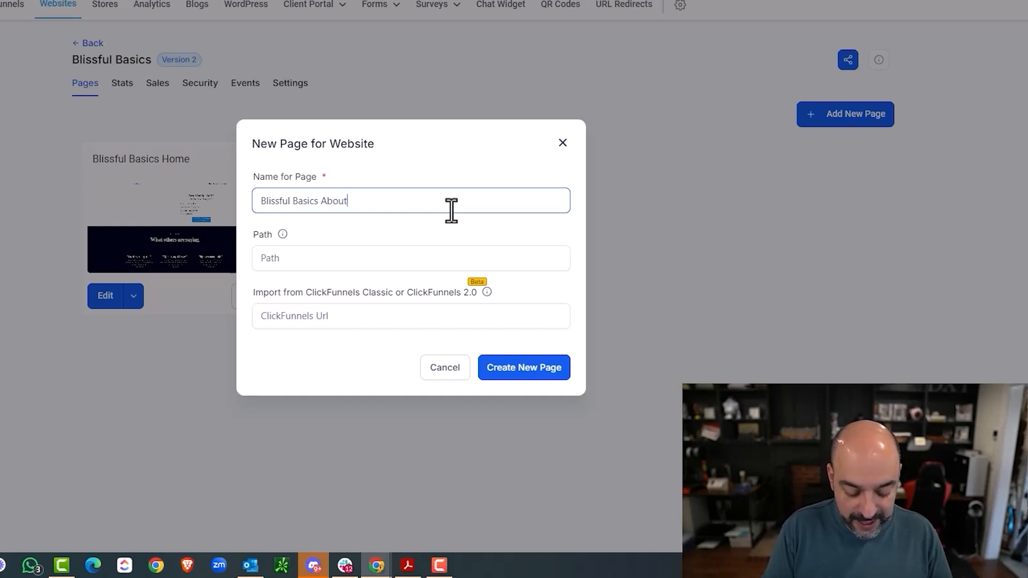
{"action": "left_click", "coordinate": [438, 254]}
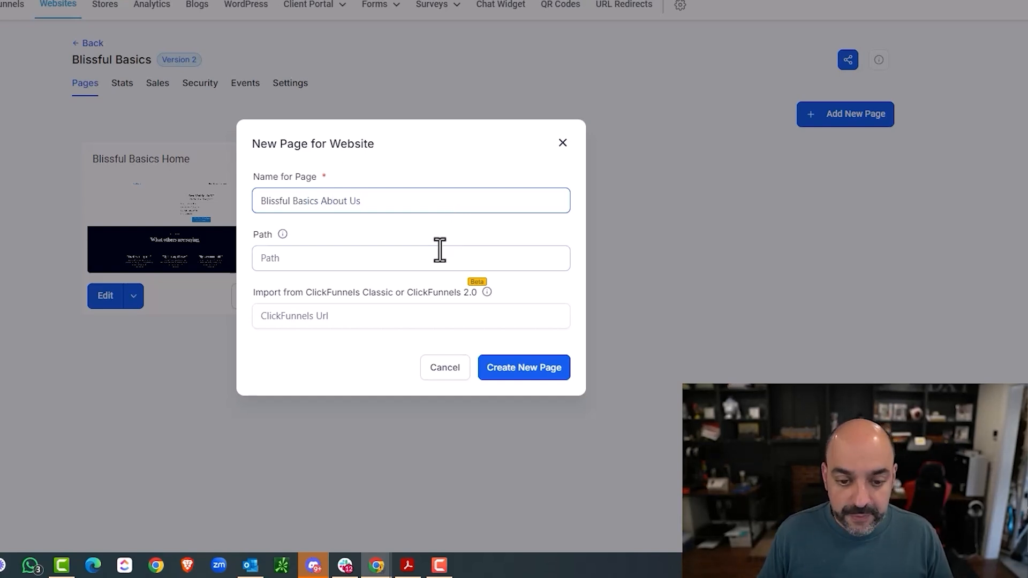
{"action": "type", "text": "/about"}
{"action": "left_click", "coordinate": [523, 368]}
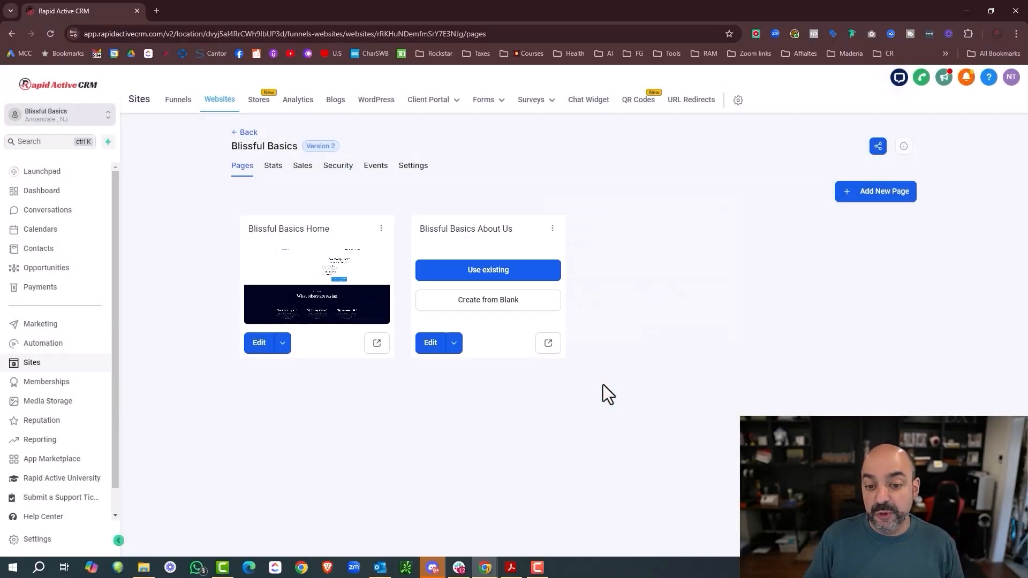
Step: Import the existing Blissful Basics Home page of the Blissful Basics website into the About Us page
{"action": "left_click", "coordinate": [523, 275]}
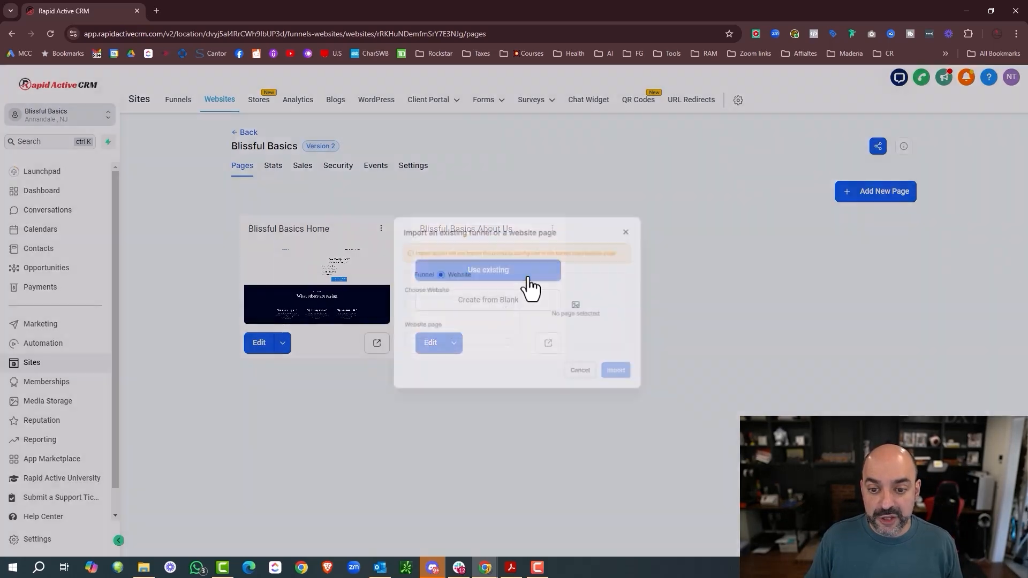
{"action": "left_click", "coordinate": [416, 314]}
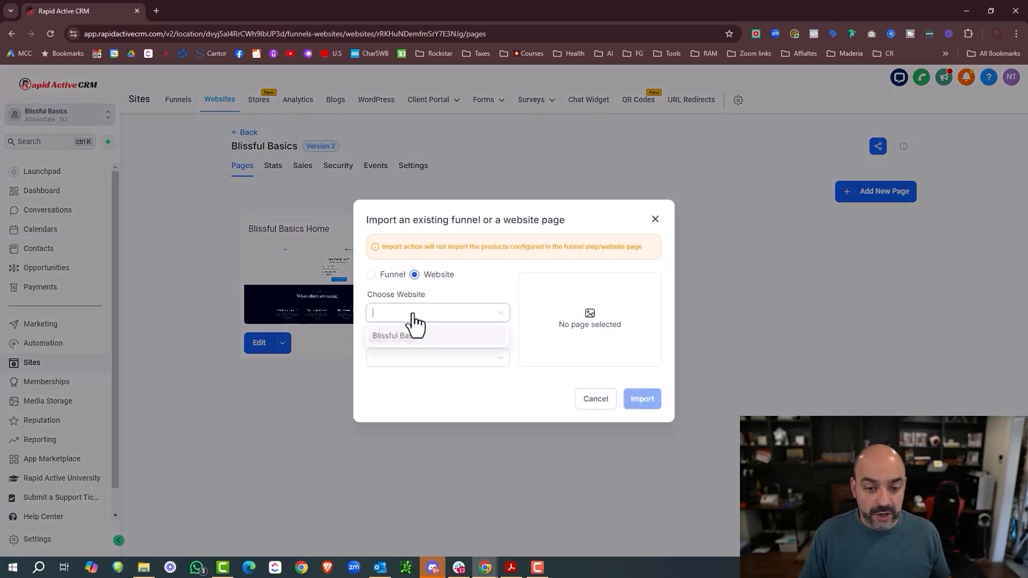
{"action": "left_click", "coordinate": [417, 337]}
{"action": "left_click", "coordinate": [427, 357]}
{"action": "left_click", "coordinate": [421, 379]}
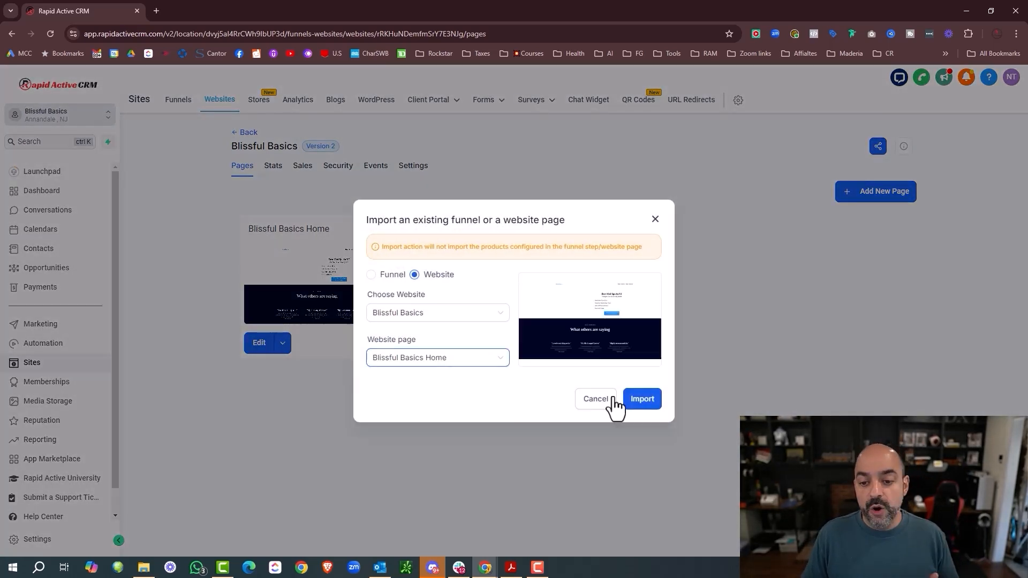
{"action": "left_click", "coordinate": [638, 405]}
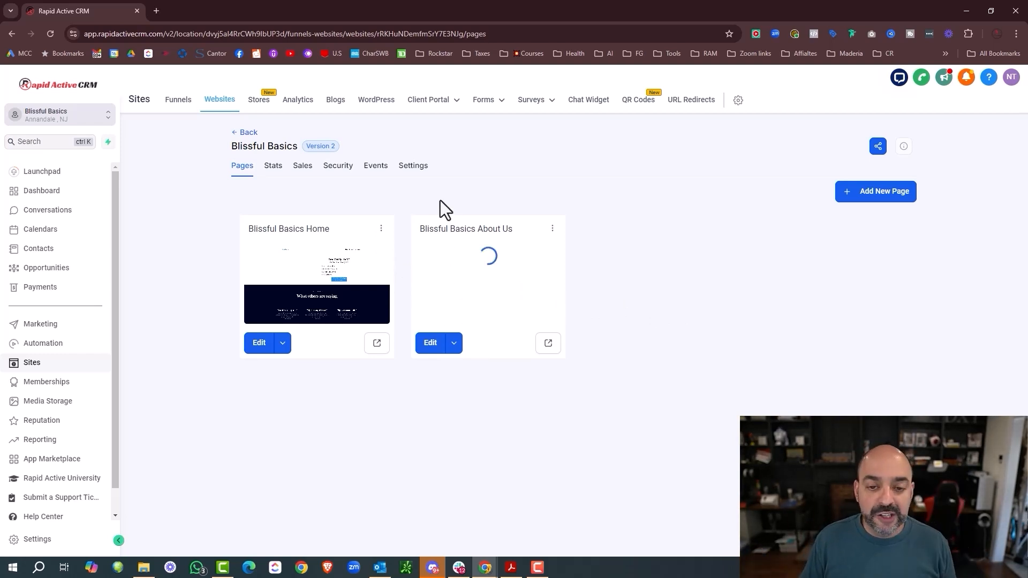
Step: Set the website's domain to blissfulbasics.com in its settings
{"action": "left_click", "coordinate": [413, 167]}
{"action": "left_click", "coordinate": [838, 235]}
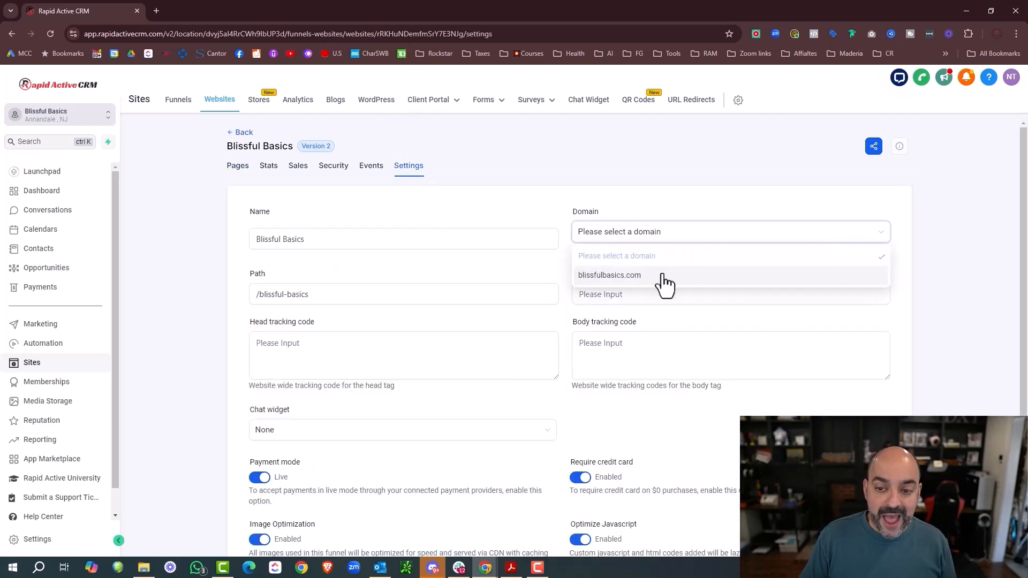
{"action": "left_click", "coordinate": [664, 277]}
{"action": "scroll", "coordinate": [734, 179], "scroll_direction": "down", "scroll_amount": 3}
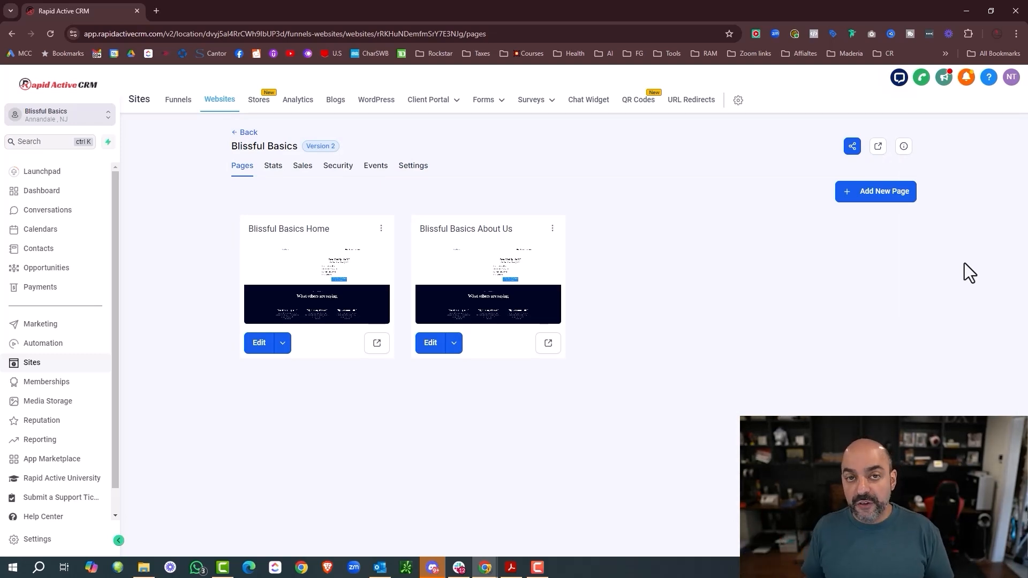
Step: Remove the blissfulbasics.com domain from the website settings
{"action": "left_click", "coordinate": [417, 170]}
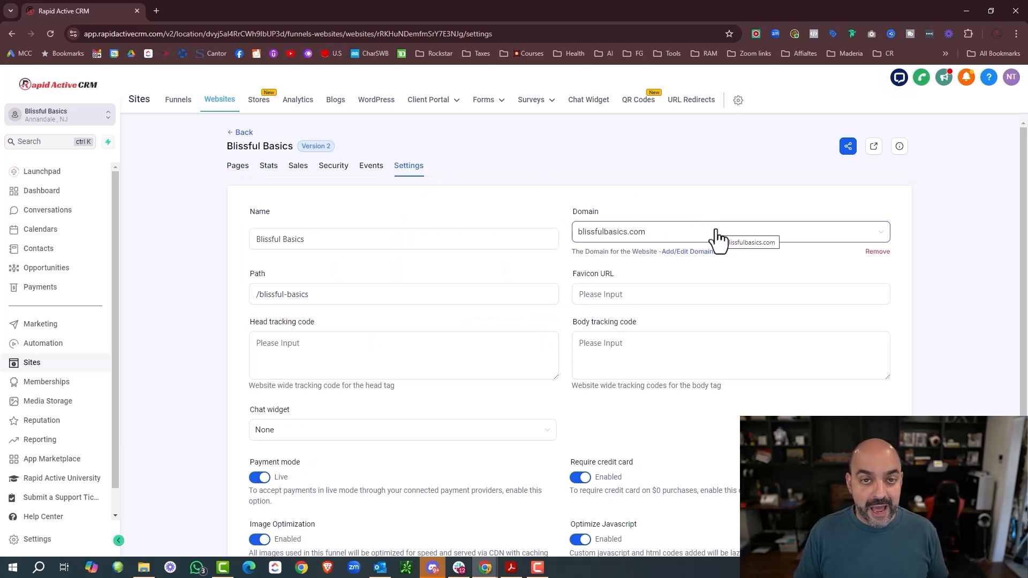
{"action": "scroll", "coordinate": [720, 238], "scroll_direction": "down", "scroll_amount": 3}
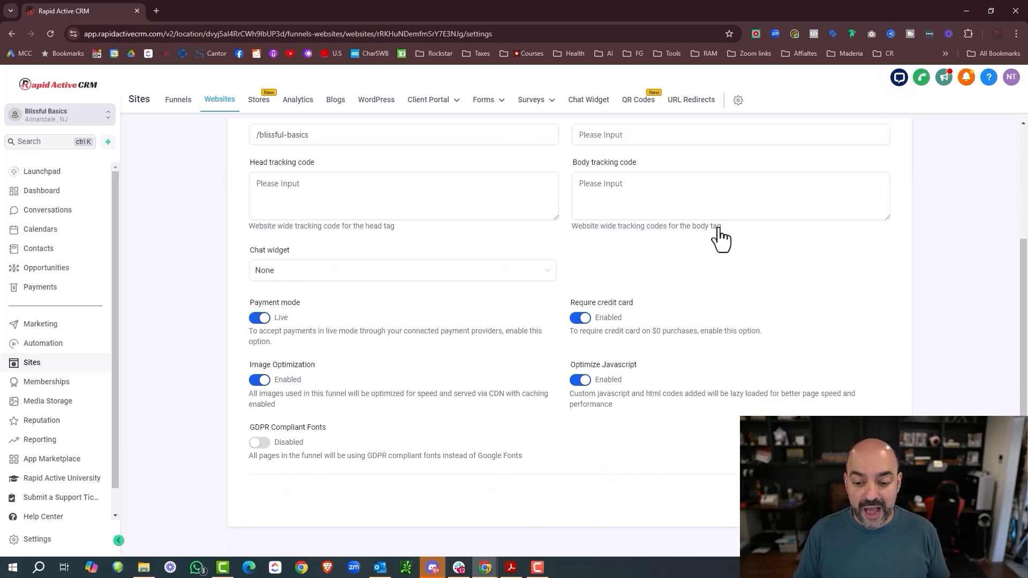
{"action": "left_click", "coordinate": [835, 498]}
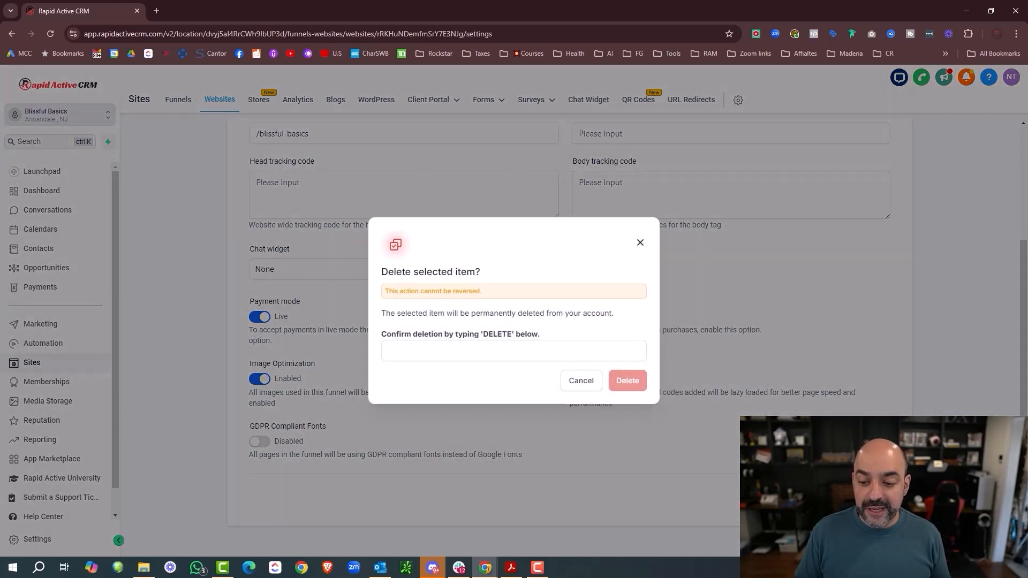
{"action": "left_click", "coordinate": [578, 380]}
{"action": "scroll", "coordinate": [835, 193], "scroll_direction": "up", "scroll_amount": 3}
{"action": "left_click", "coordinate": [879, 253]}
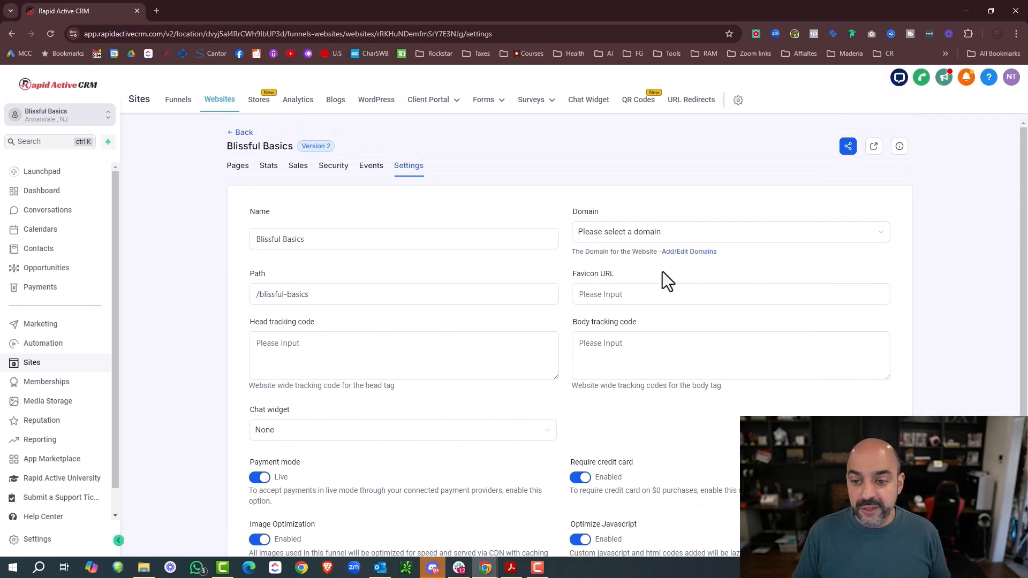
{"action": "scroll", "coordinate": [919, 221], "scroll_direction": "down", "scroll_amount": 3}
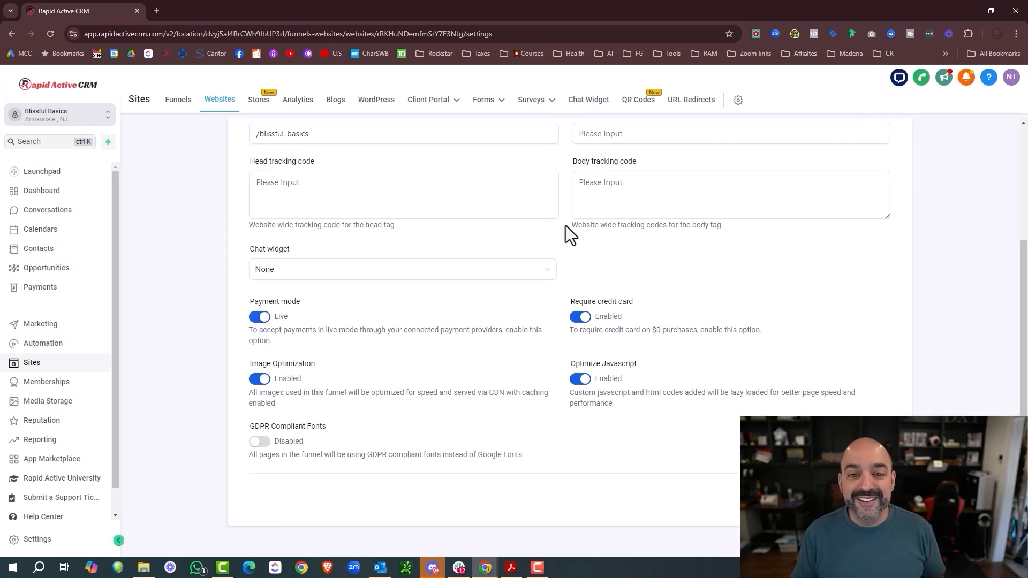
{"action": "left_click", "coordinate": [573, 214]}
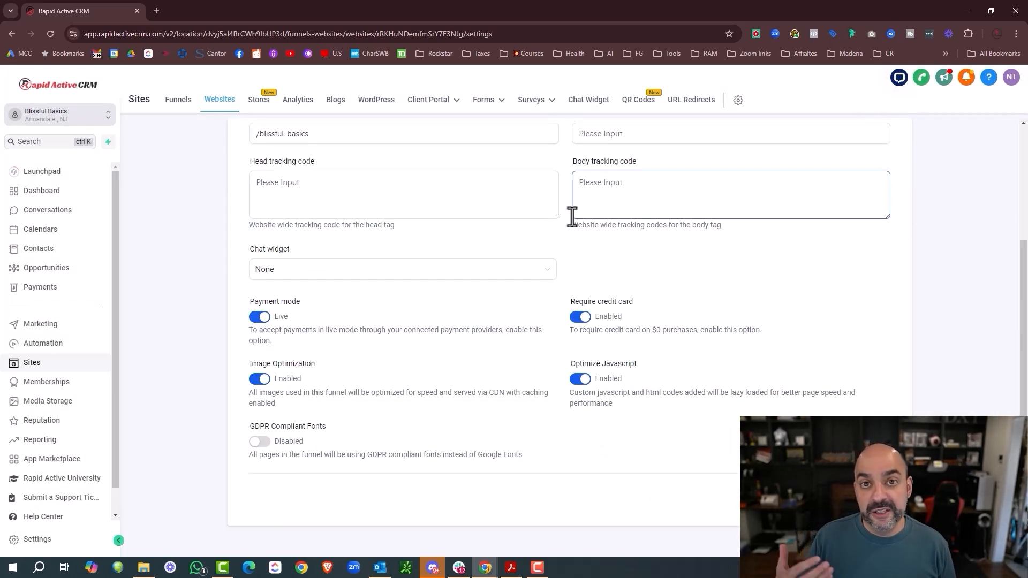
Step: Return to the website list and delete the empty Blissful Basics folder last updated at 09:53 AM
{"action": "key", "text": "alt+Left"}
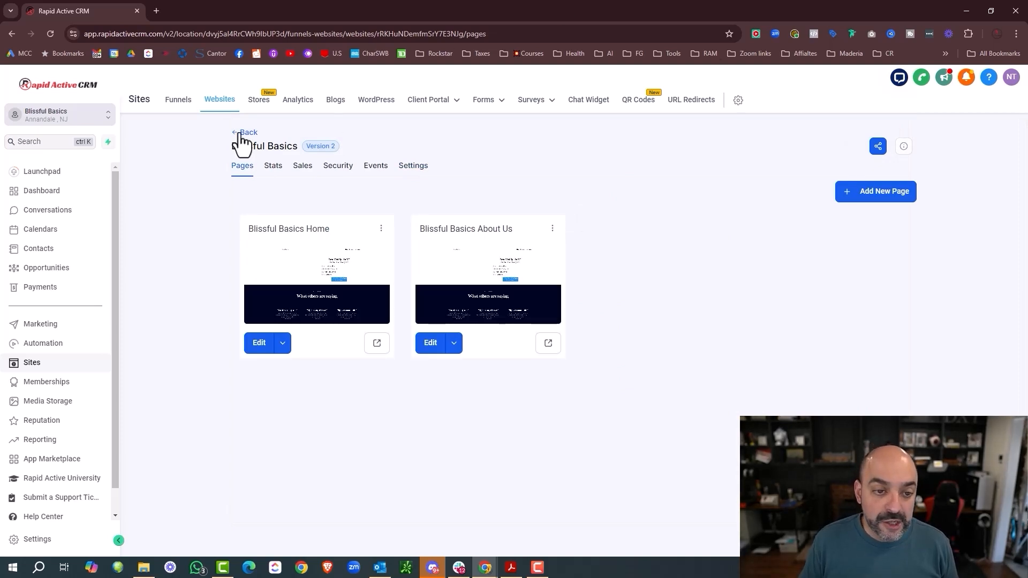
{"action": "left_click", "coordinate": [245, 132]}
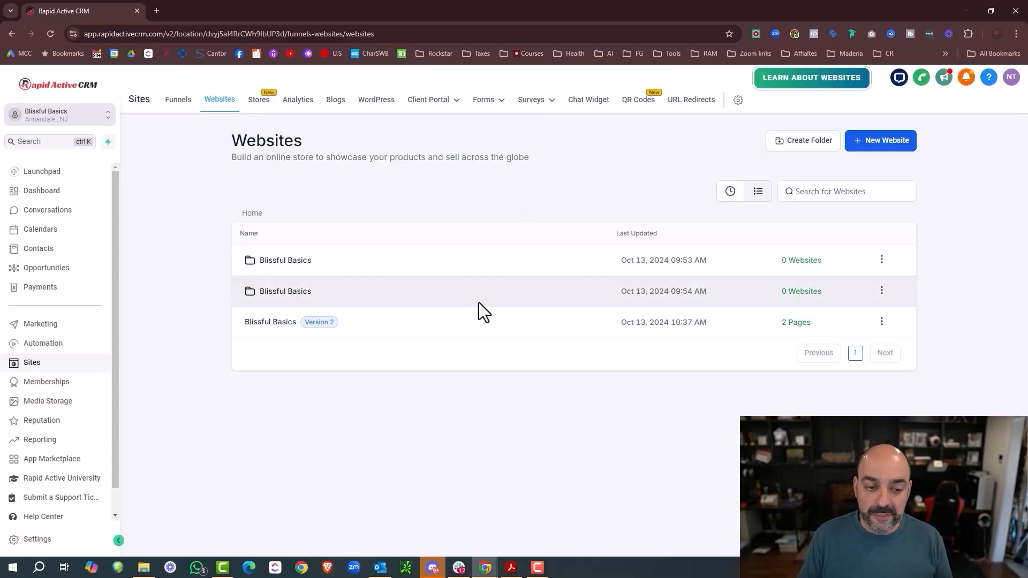
{"action": "left_click", "coordinate": [882, 261]}
{"action": "left_click", "coordinate": [885, 240]}
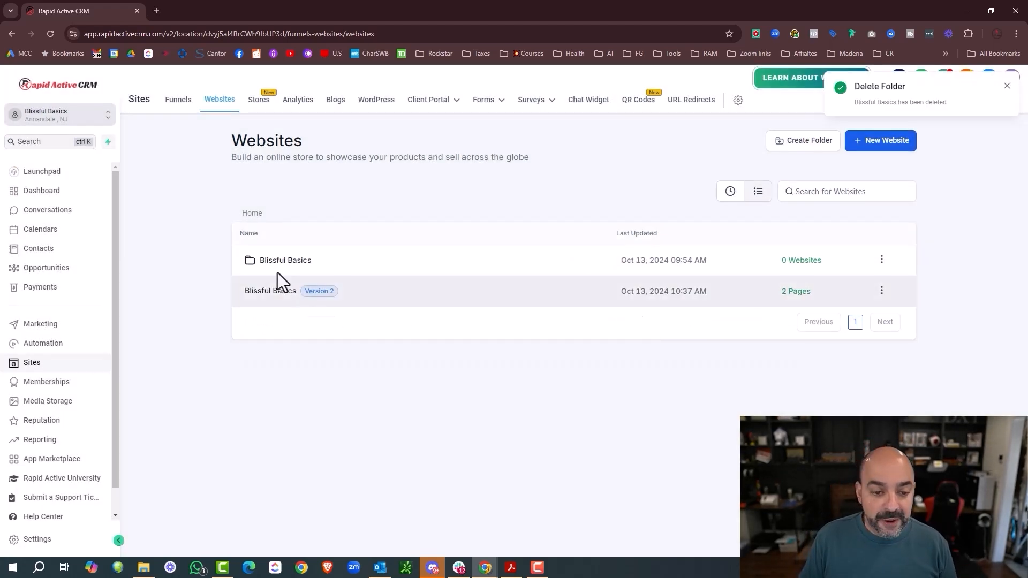
Step: Move the Blissful Basics website into the Blissful Basics folder
{"action": "left_click", "coordinate": [881, 290]}
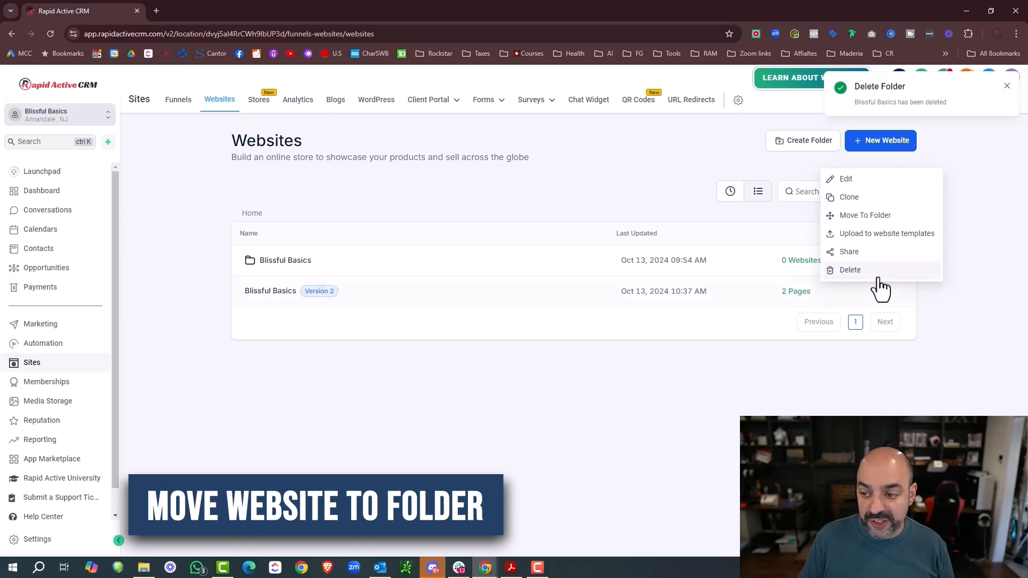
{"action": "left_click", "coordinate": [867, 216]}
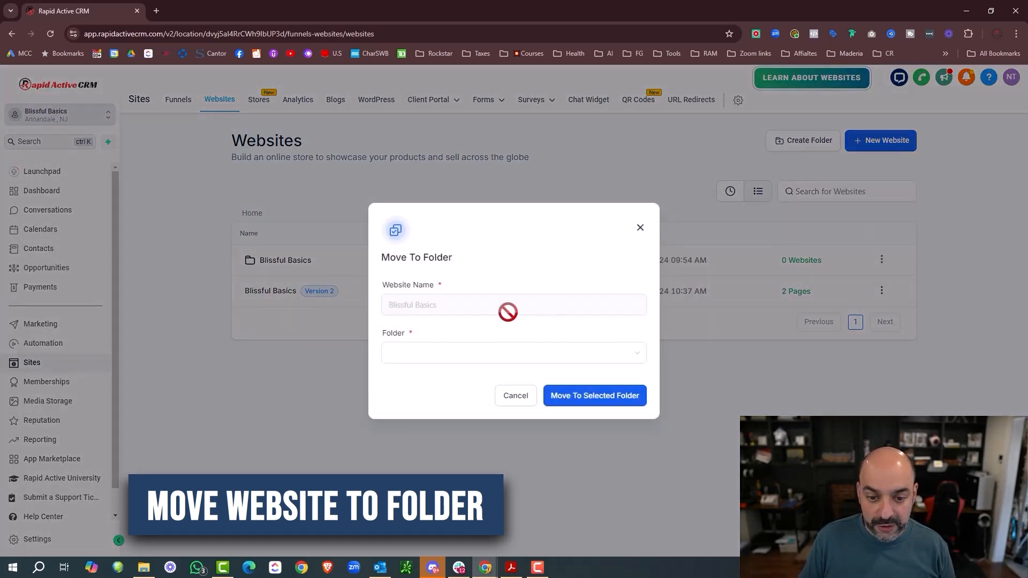
{"action": "left_click", "coordinate": [468, 354]}
{"action": "left_click", "coordinate": [457, 377]}
{"action": "left_click", "coordinate": [611, 399]}
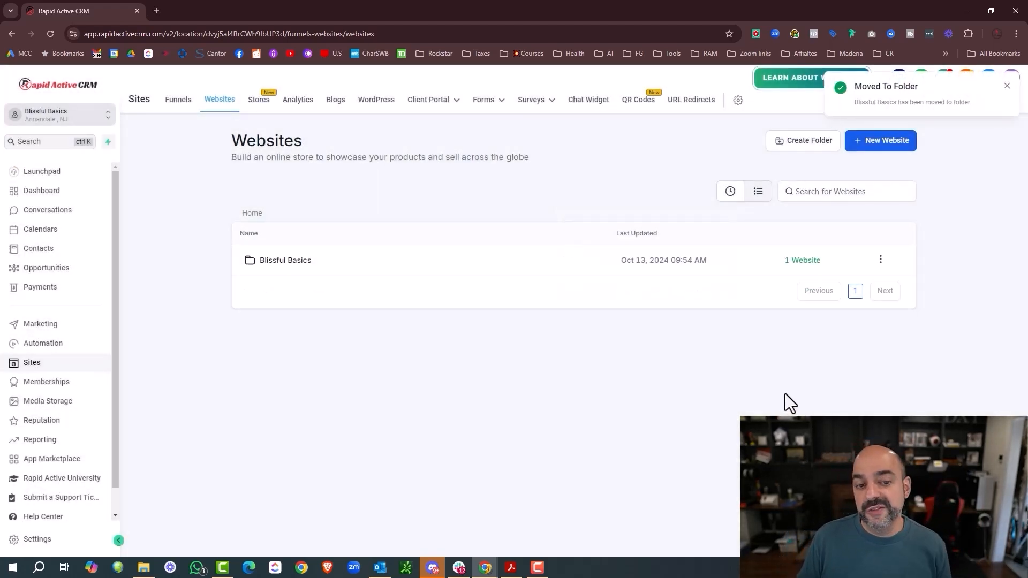
Step: Start a new website from templates inside the Blissful Basics folder and search the template library for "med"
{"action": "left_click", "coordinate": [299, 263]}
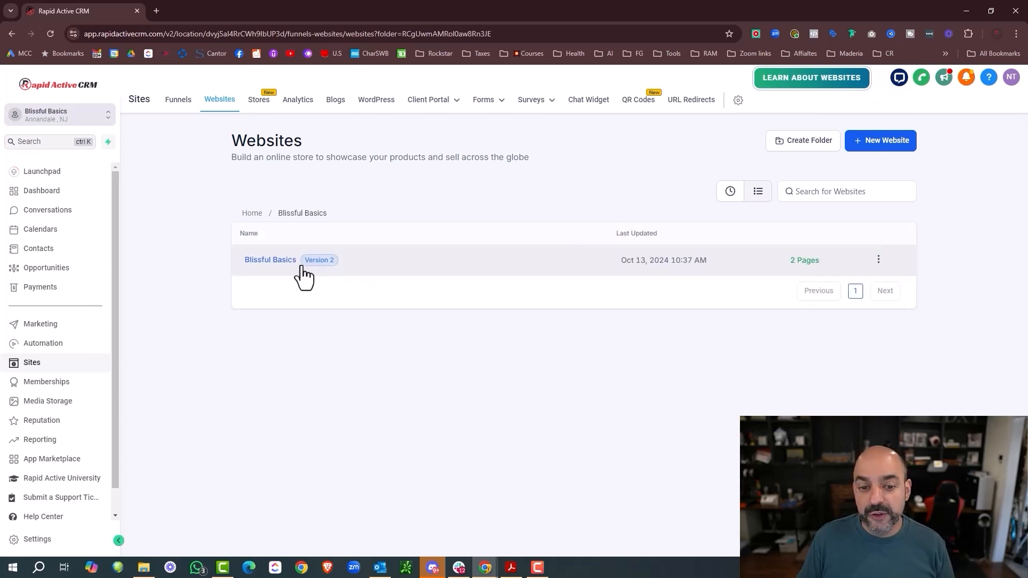
{"action": "left_click", "coordinate": [884, 148]}
{"action": "left_click", "coordinate": [708, 257]}
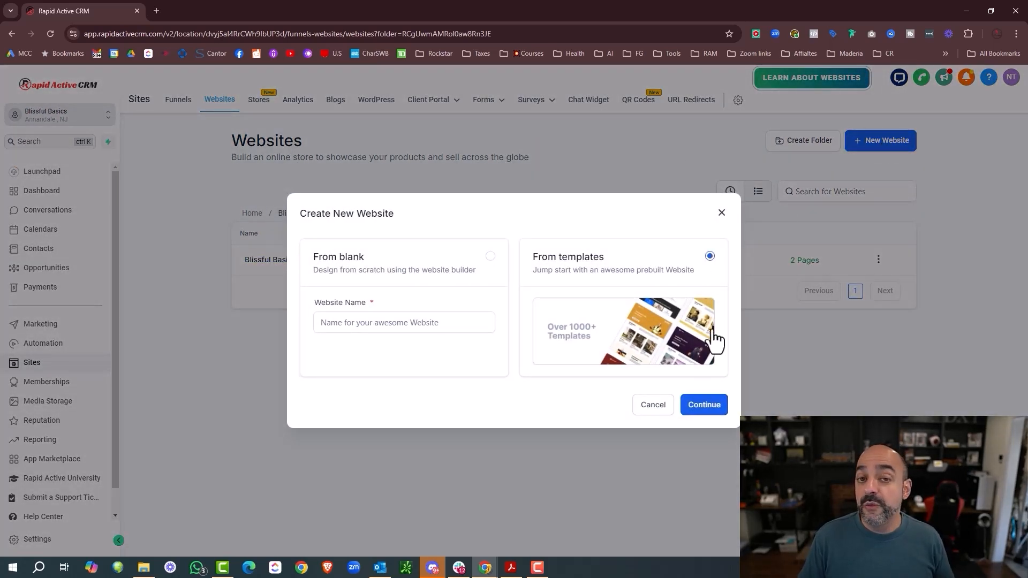
{"action": "left_click", "coordinate": [712, 405]}
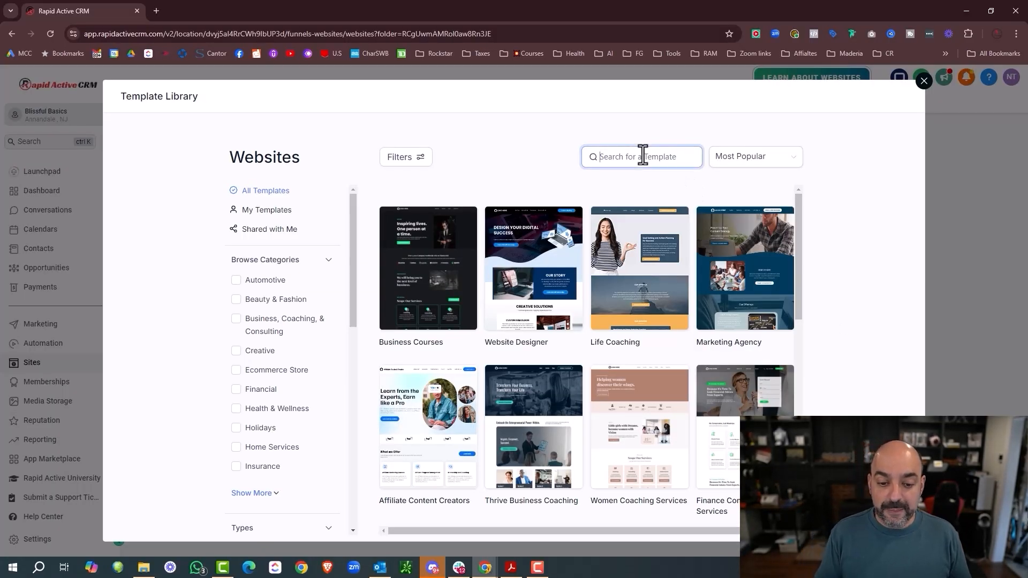
{"action": "type", "text": "med"}
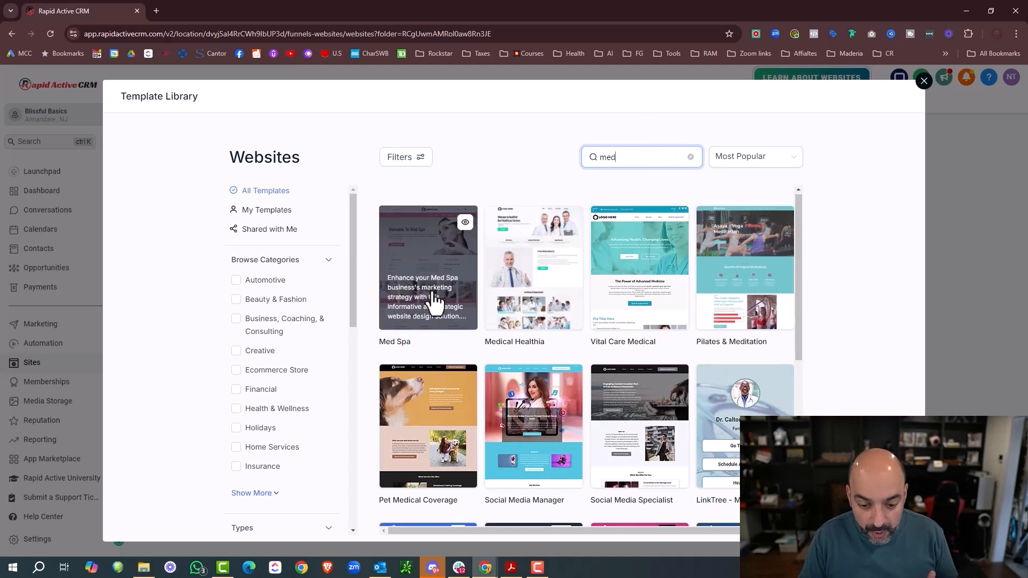
{"action": "scroll", "coordinate": [500, 345], "scroll_direction": "down", "scroll_amount": 5}
{"action": "scroll", "coordinate": [546, 354], "scroll_direction": "up", "scroll_amount": 5}
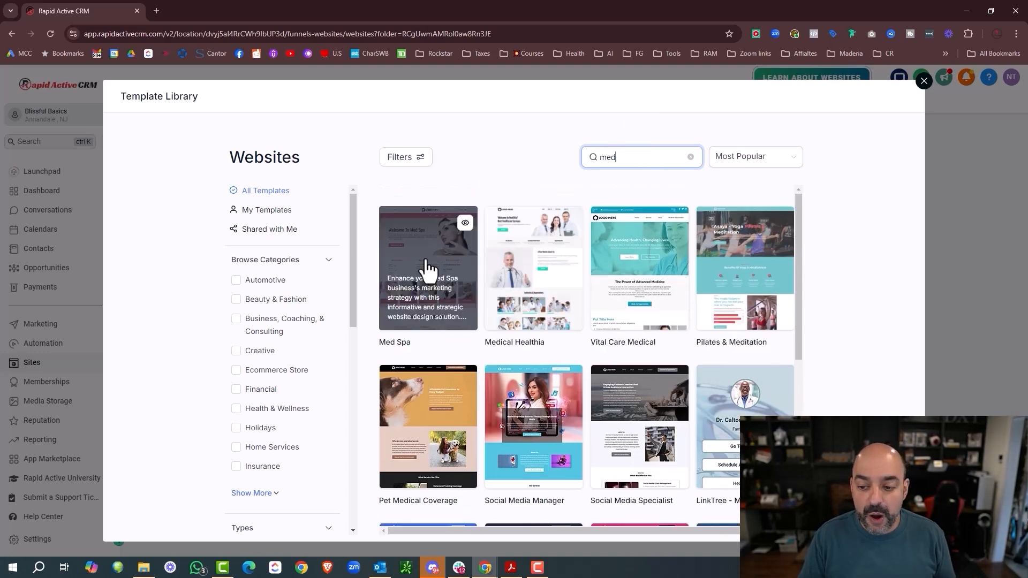
Step: Review the Med Spa template's preview and description, and use it for the new website
{"action": "left_click", "coordinate": [427, 271]}
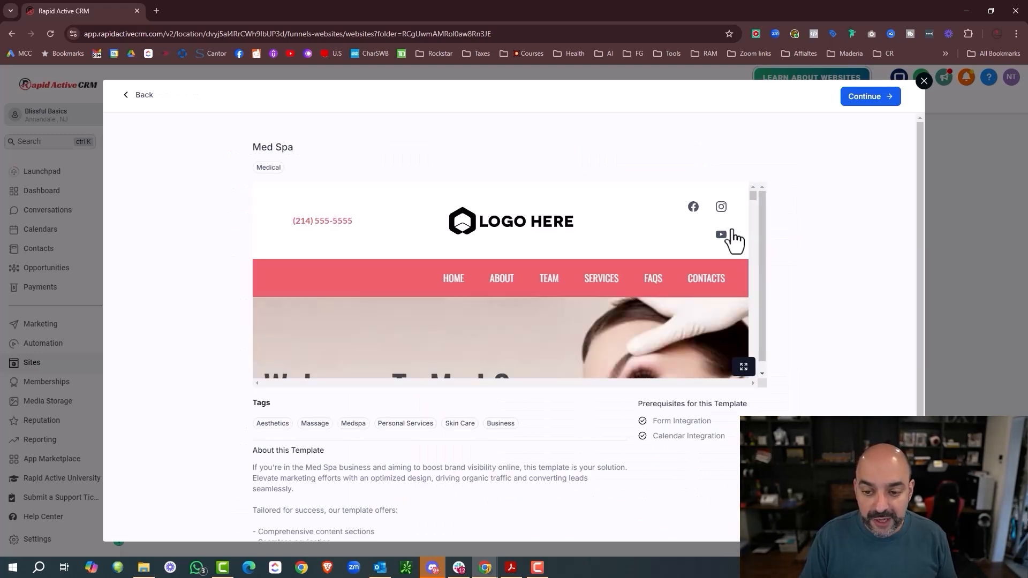
{"action": "scroll", "coordinate": [693, 229], "scroll_direction": "down", "scroll_amount": 10}
{"action": "scroll", "coordinate": [689, 224], "scroll_direction": "down", "scroll_amount": 20}
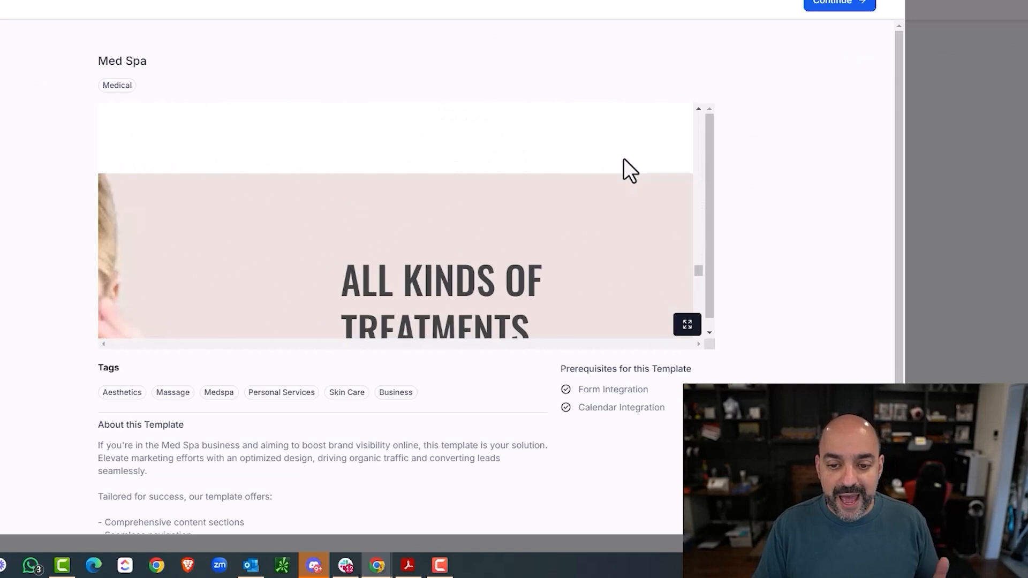
{"action": "scroll", "coordinate": [624, 160], "scroll_direction": "down", "scroll_amount": 10}
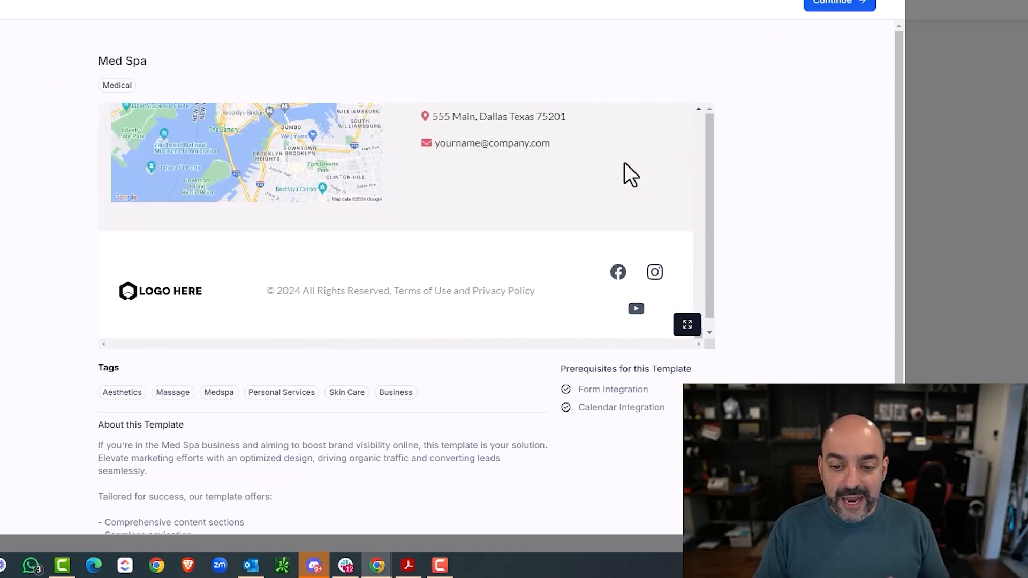
{"action": "scroll", "coordinate": [810, 182], "scroll_direction": "down", "scroll_amount": 3}
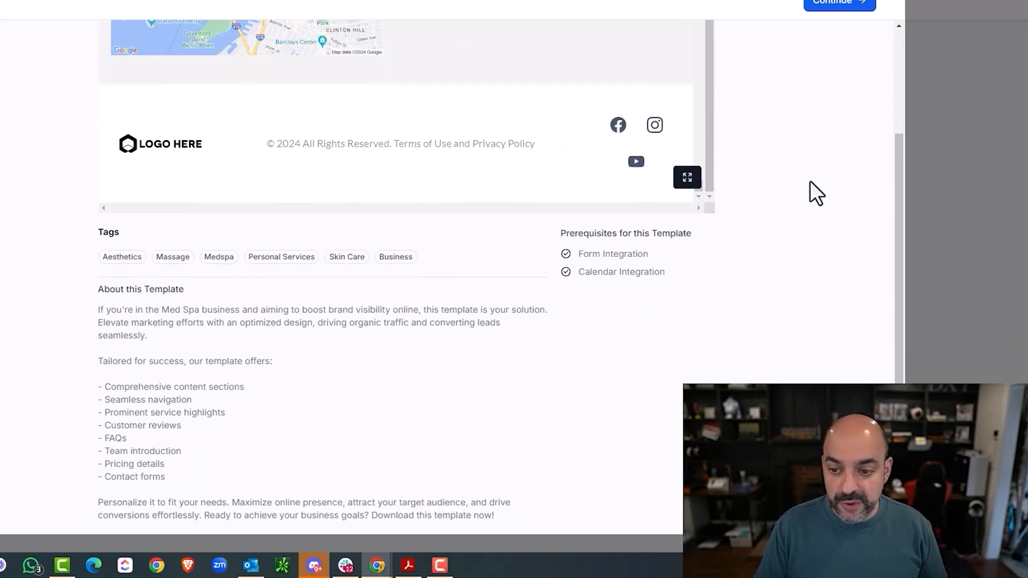
{"action": "left_click", "coordinate": [839, 4]}
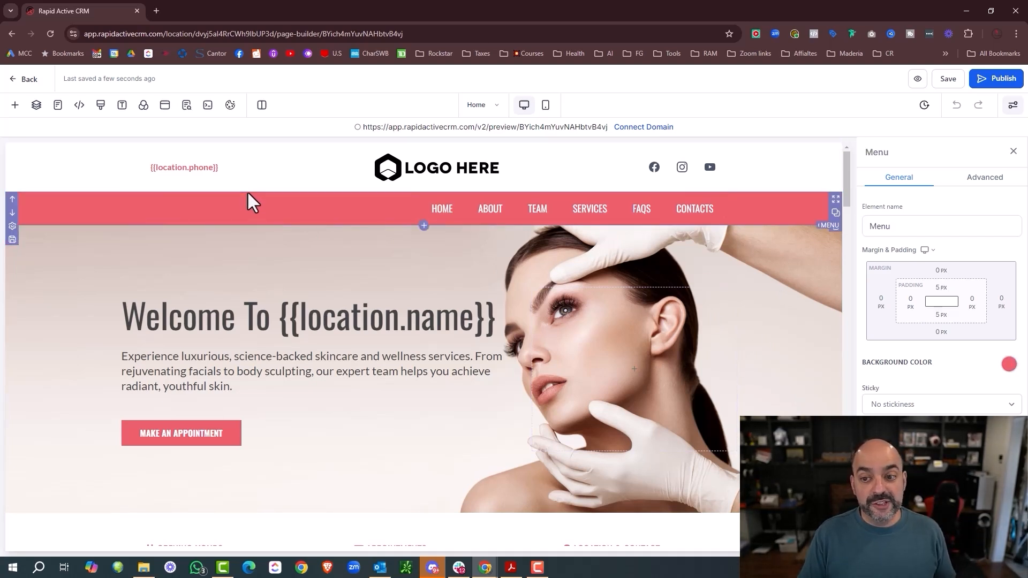
Step: Set the background color of the Home page's Menu section and its 1st Column to the blue Secondary color
{"action": "left_click", "coordinate": [1006, 368]}
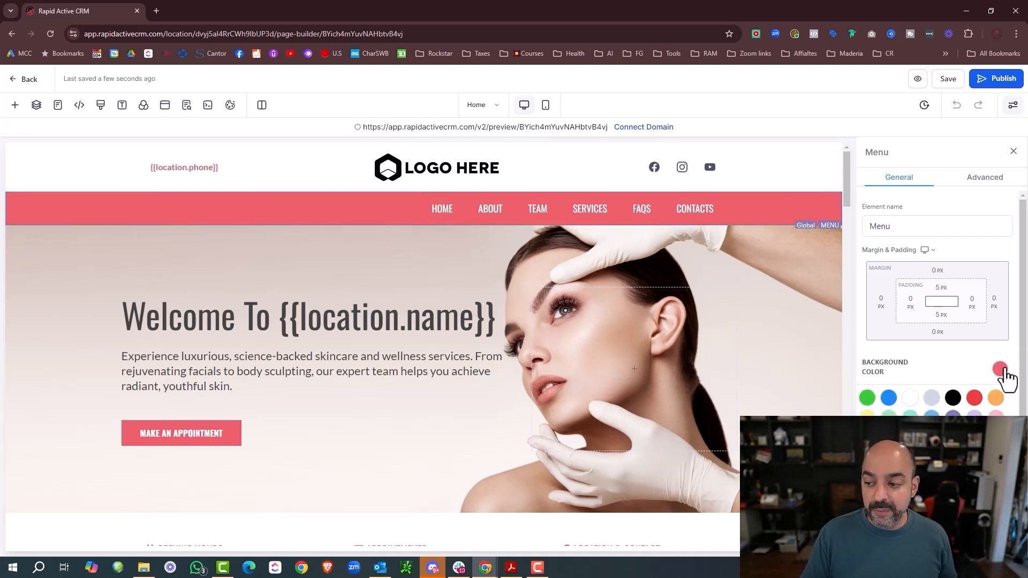
{"action": "left_click", "coordinate": [889, 398]}
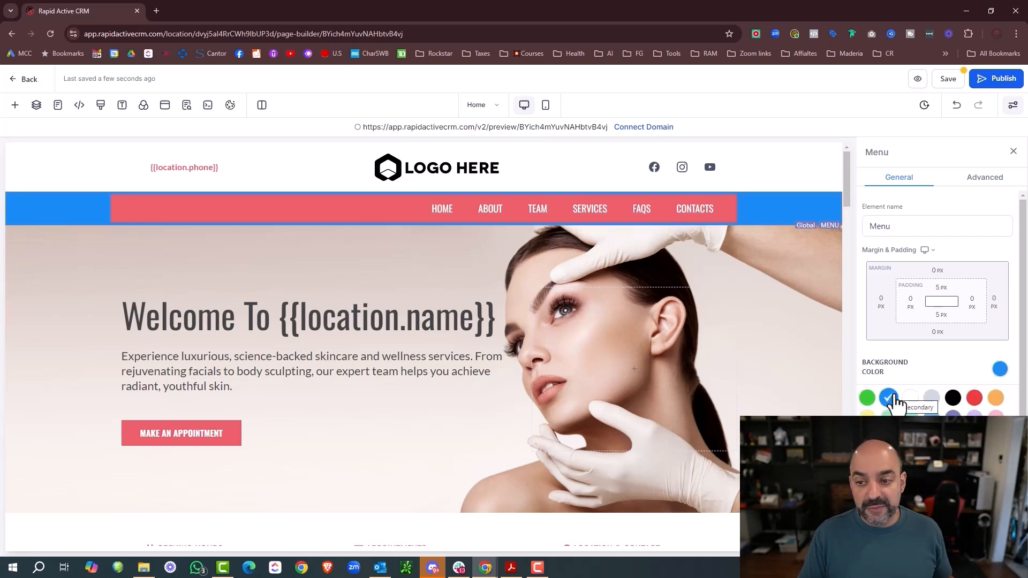
{"action": "left_click", "coordinate": [364, 210]}
{"action": "scroll", "coordinate": [963, 394], "scroll_direction": "down", "scroll_amount": 3}
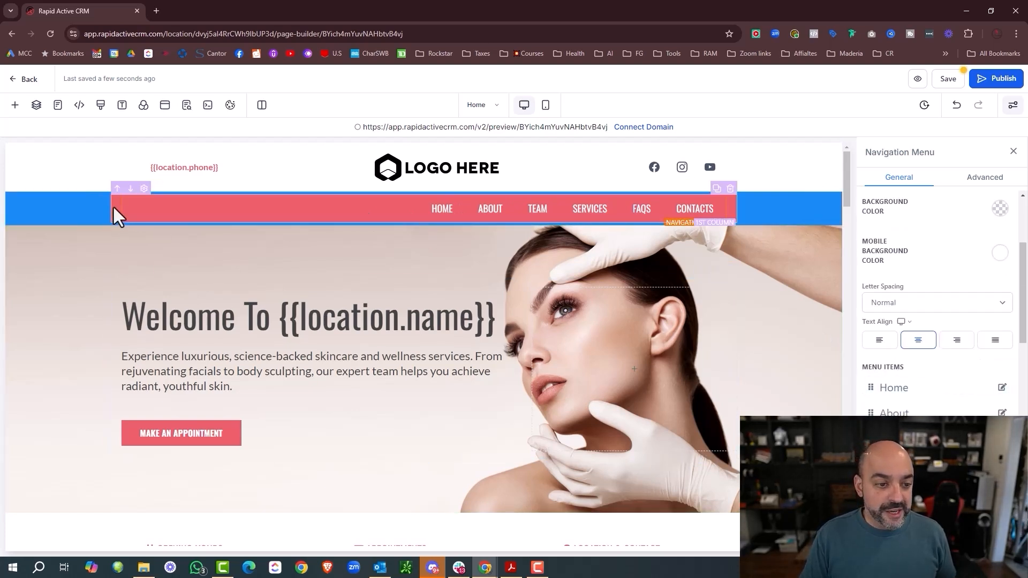
{"action": "left_click", "coordinate": [113, 206]}
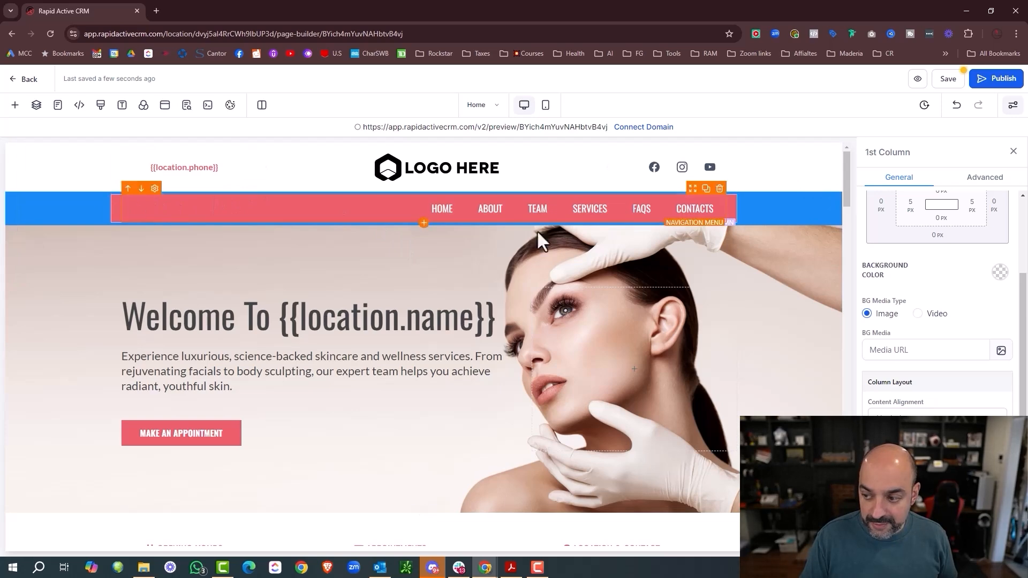
{"action": "left_click", "coordinate": [999, 273]}
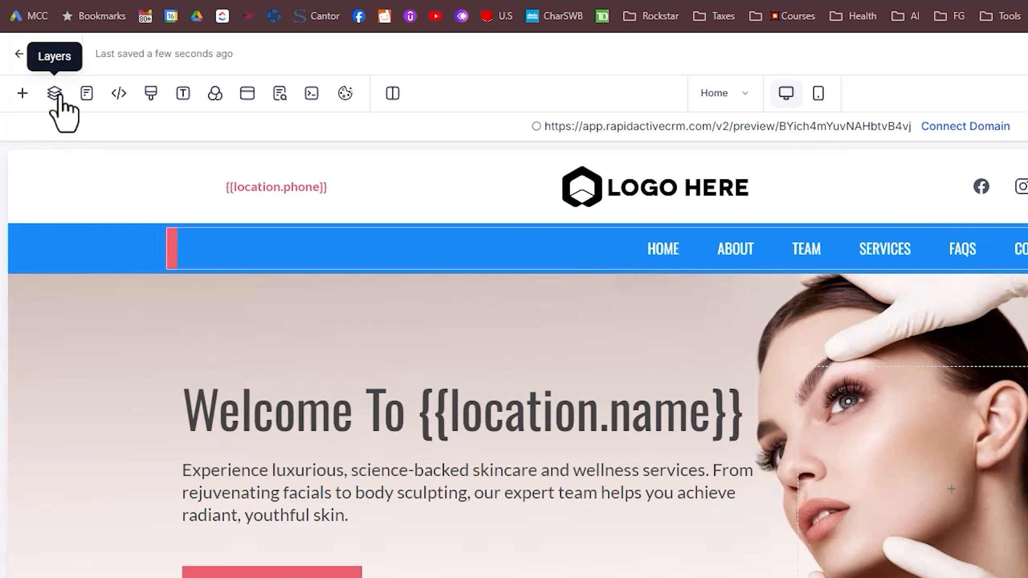
Step: Find the Navigation Menu element inside the Menu section's layers and set its background color to the blue Secondary color
{"action": "left_click", "coordinate": [36, 105]}
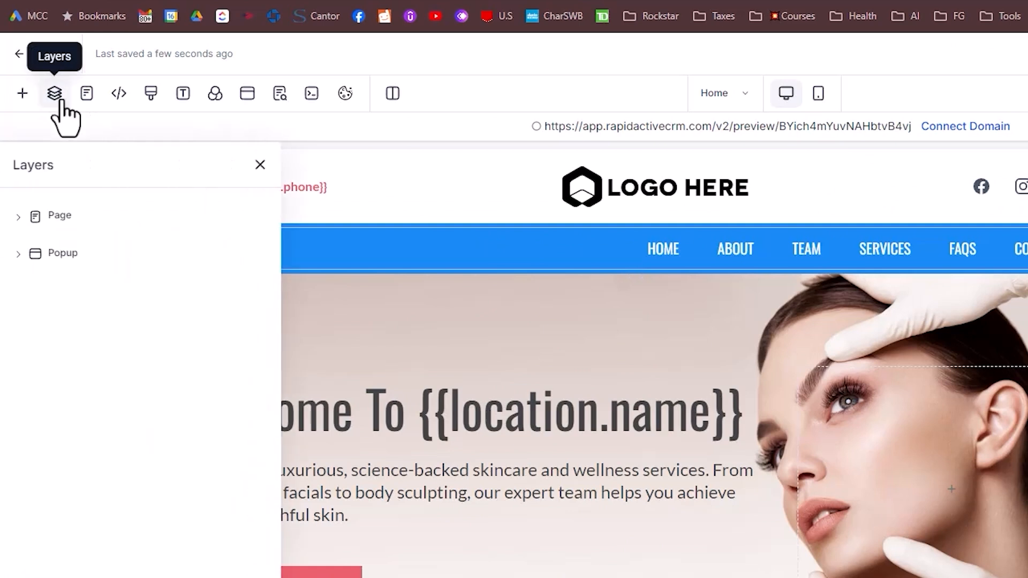
{"action": "left_click", "coordinate": [18, 216]}
{"action": "left_click", "coordinate": [25, 246]}
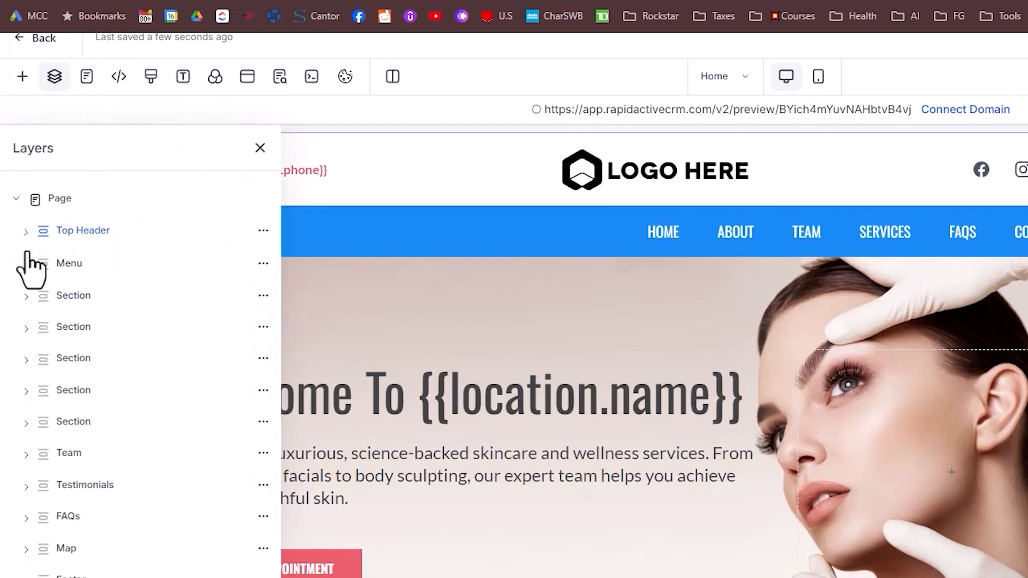
{"action": "left_click", "coordinate": [25, 295]}
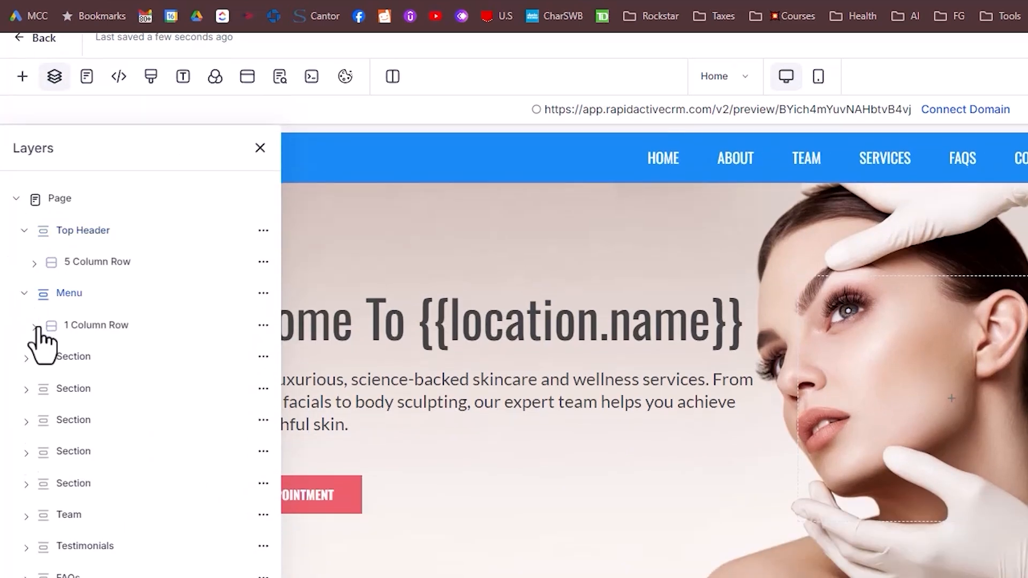
{"action": "left_click", "coordinate": [32, 325]}
{"action": "left_click", "coordinate": [40, 356]}
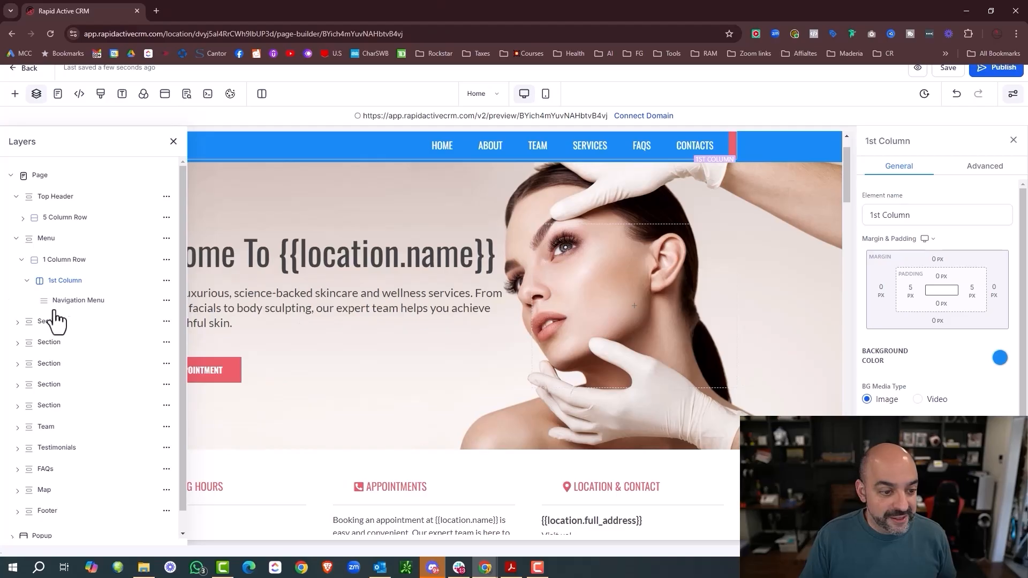
{"action": "left_click", "coordinate": [81, 386]}
{"action": "left_click", "coordinate": [999, 357]}
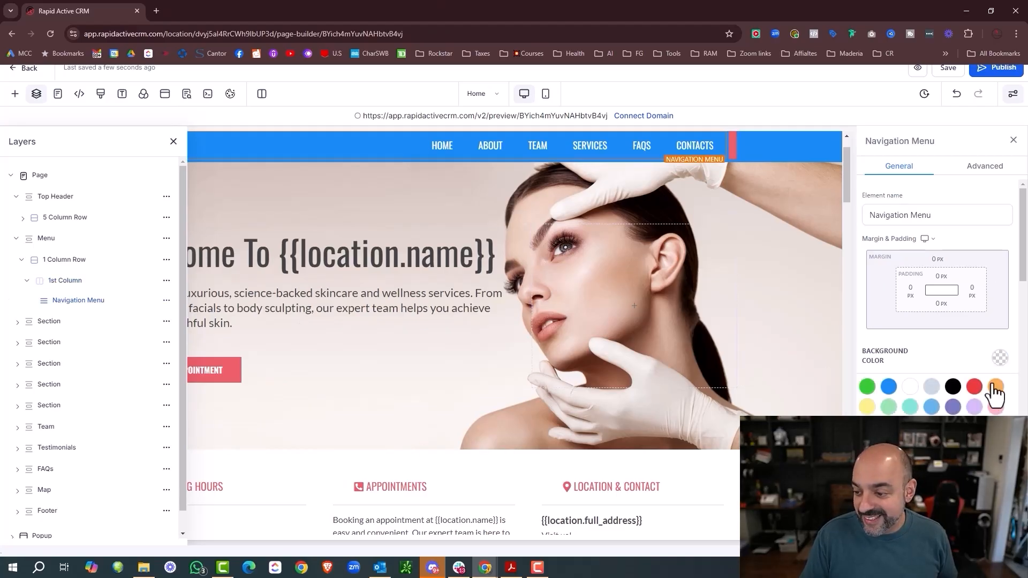
{"action": "left_click", "coordinate": [889, 392]}
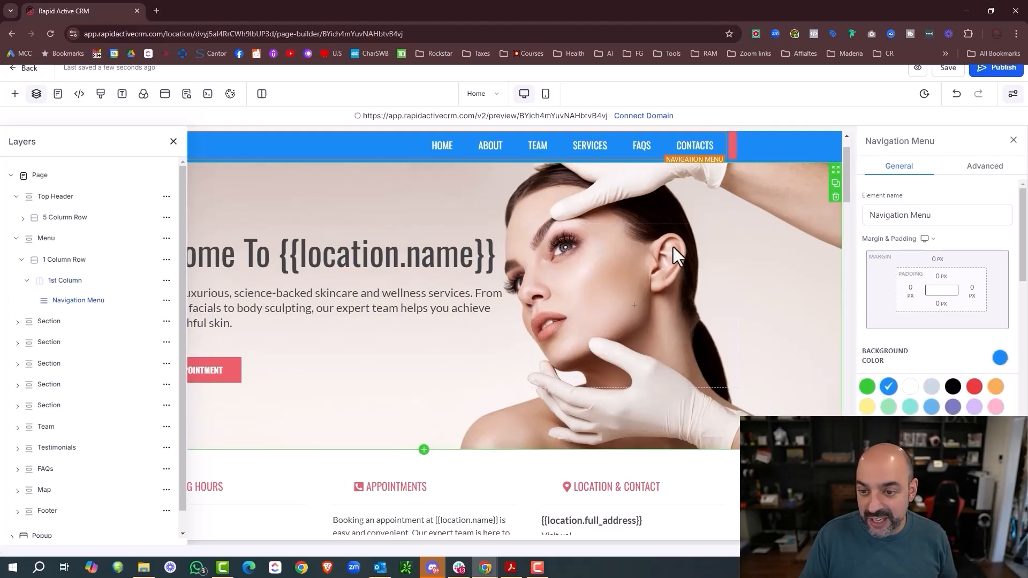
Step: Set the background color of the Menu section's 1 Column Row to the blue Secondary color and close the layers list
{"action": "left_click", "coordinate": [49, 242]}
{"action": "left_click", "coordinate": [59, 260]}
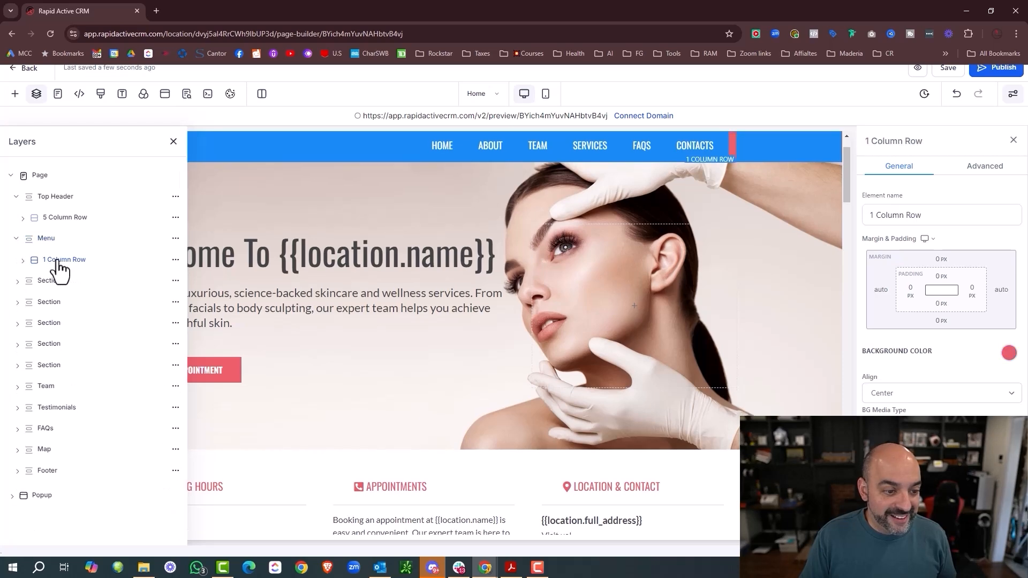
{"action": "left_click", "coordinate": [1008, 357]}
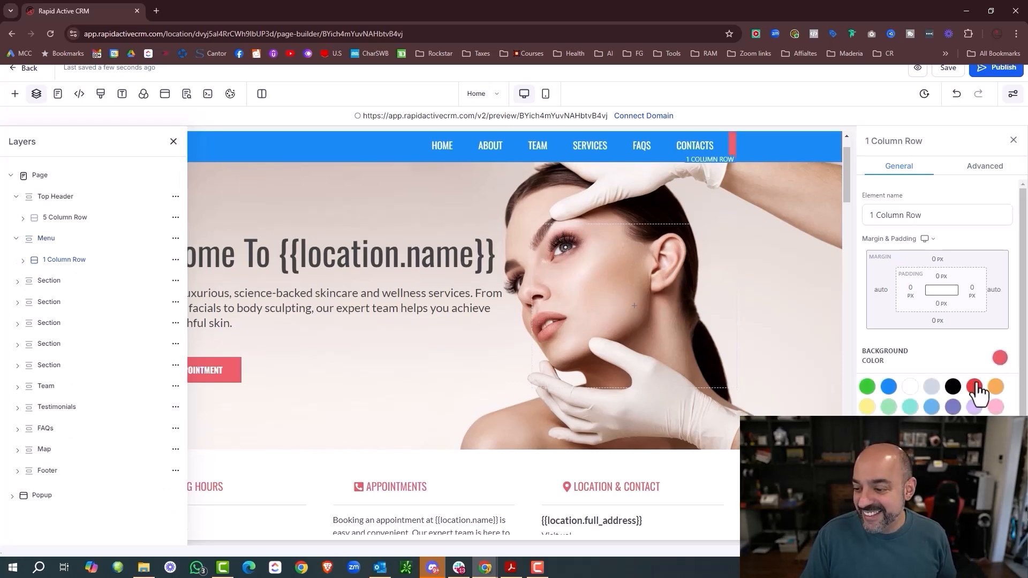
{"action": "left_click", "coordinate": [890, 388]}
{"action": "left_click", "coordinate": [174, 142]}
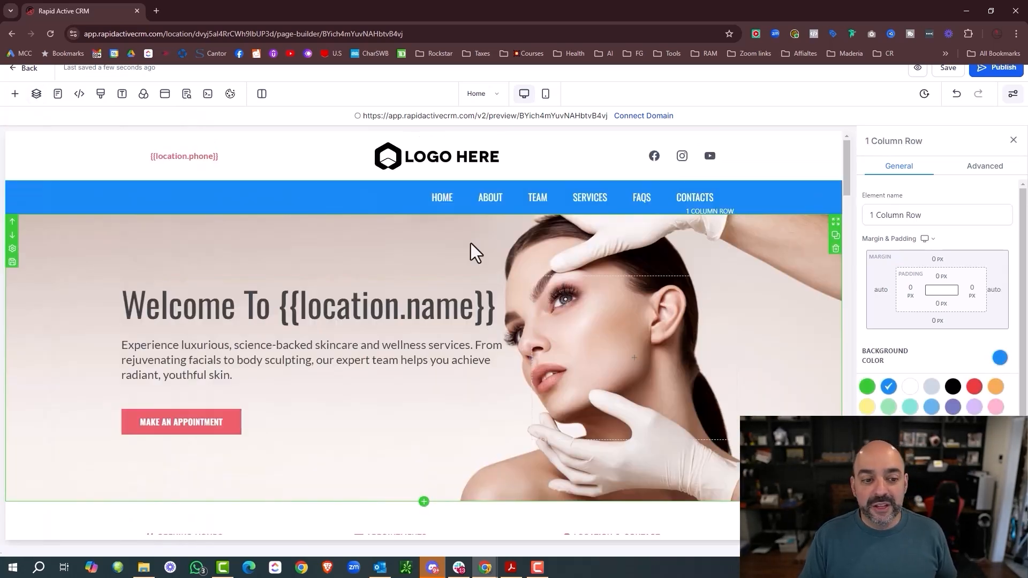
Step: Look through the Home page's sections, such as the FAQs, team and map, and browse the elements available to add
{"action": "scroll", "coordinate": [471, 243], "scroll_direction": "down", "scroll_amount": 10}
{"action": "scroll", "coordinate": [468, 236], "scroll_direction": "down", "scroll_amount": 20}
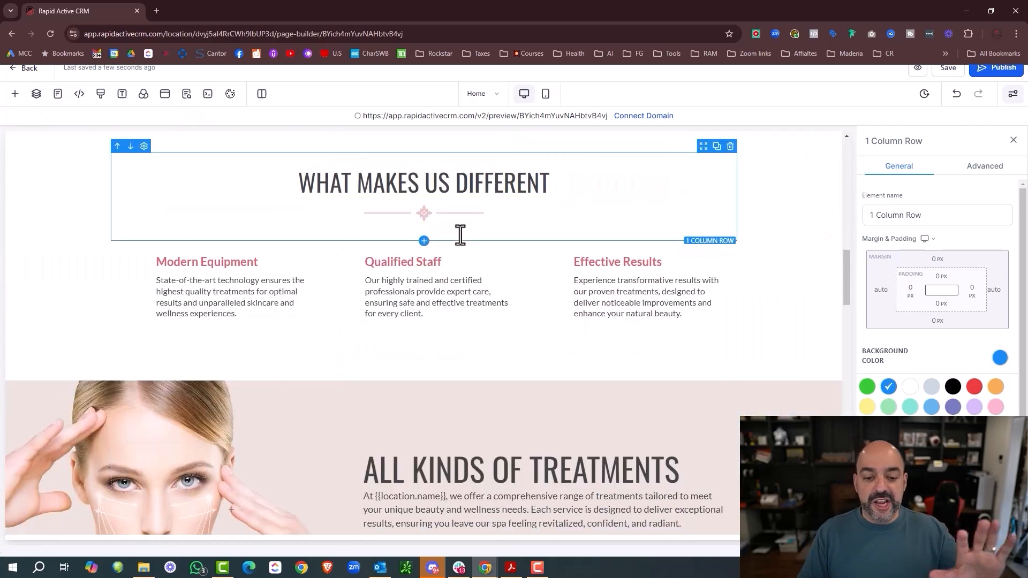
{"action": "scroll", "coordinate": [461, 235], "scroll_direction": "down", "scroll_amount": 10}
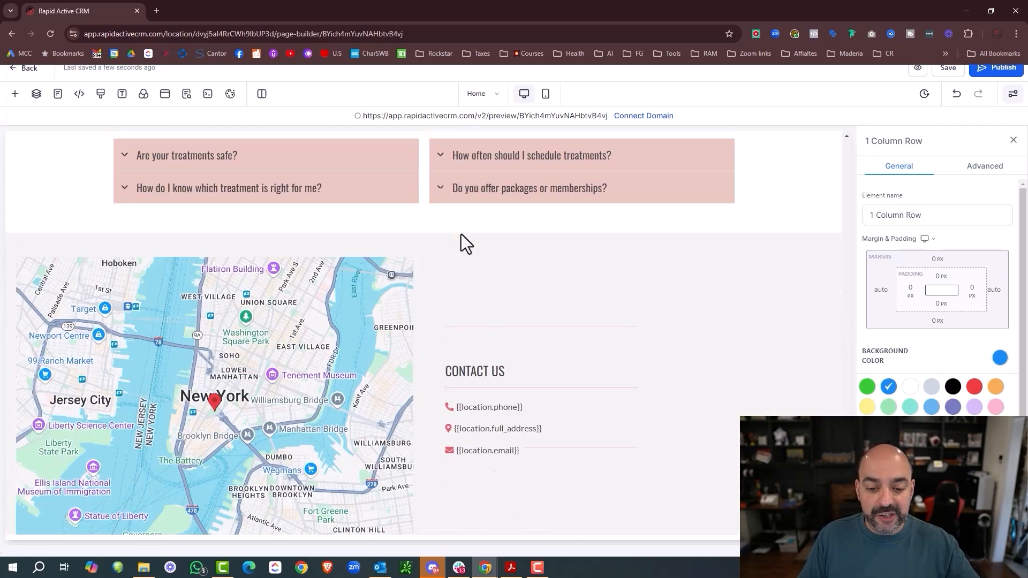
{"action": "scroll", "coordinate": [92, 161], "scroll_direction": "up", "scroll_amount": 6}
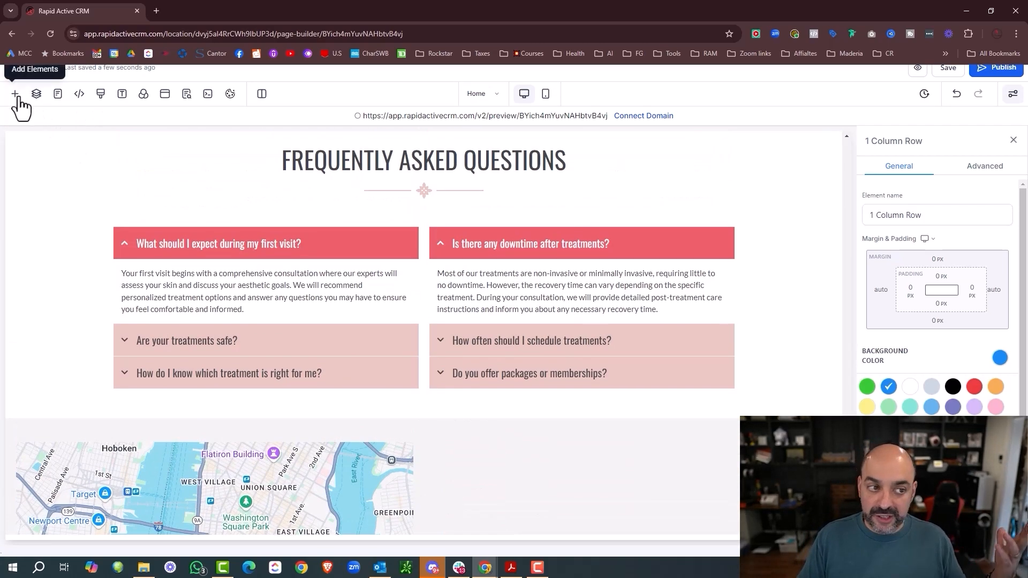
{"action": "left_click", "coordinate": [16, 95]}
{"action": "scroll", "coordinate": [154, 192], "scroll_direction": "down", "scroll_amount": 5}
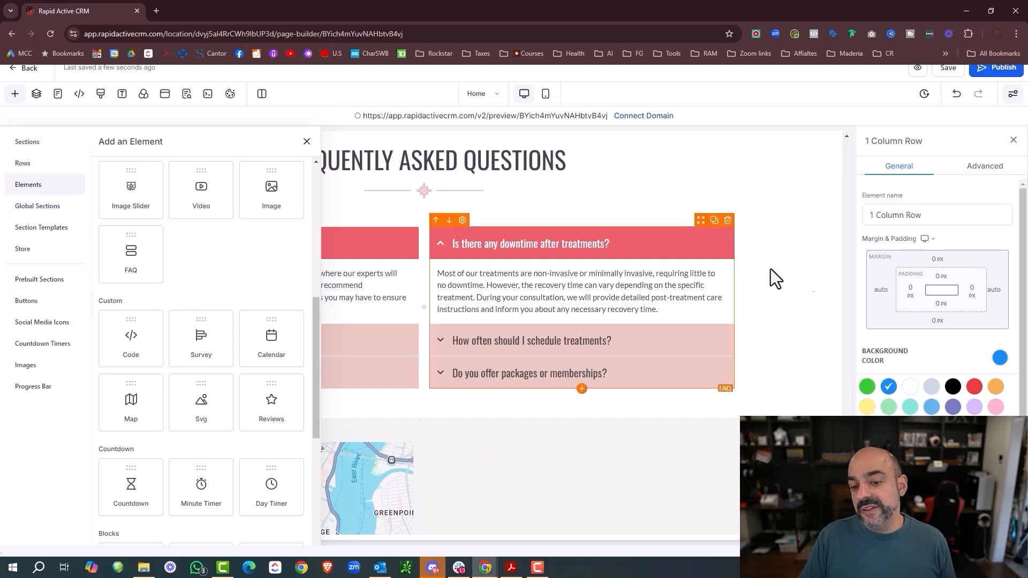
{"action": "scroll", "coordinate": [813, 256], "scroll_direction": "up", "scroll_amount": 4}
{"action": "scroll", "coordinate": [437, 164], "scroll_direction": "up", "scroll_amount": 5}
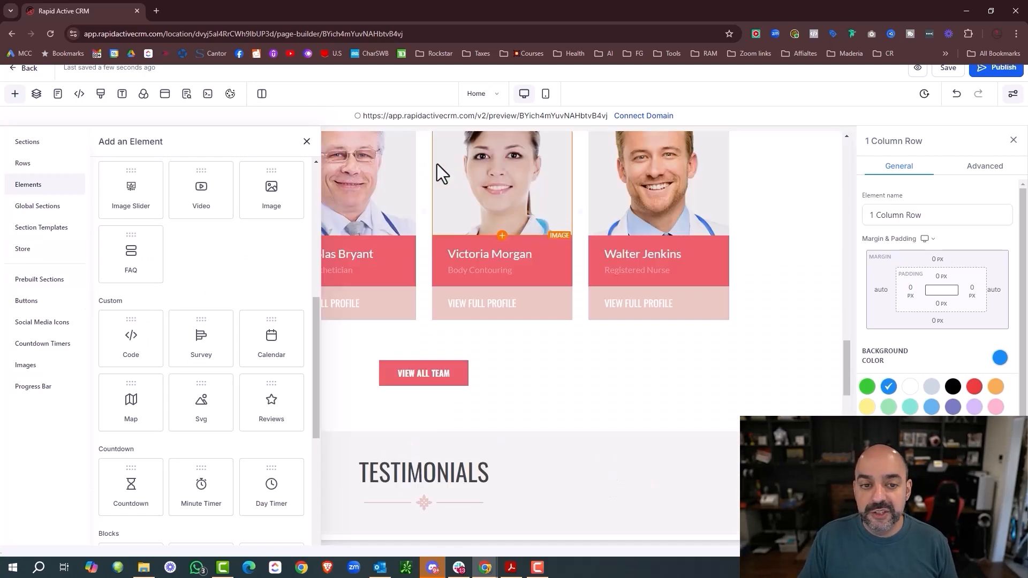
{"action": "left_click", "coordinate": [307, 141]}
{"action": "scroll", "coordinate": [440, 192], "scroll_direction": "up", "scroll_amount": 4}
{"action": "scroll", "coordinate": [440, 192], "scroll_direction": "up", "scroll_amount": 10}
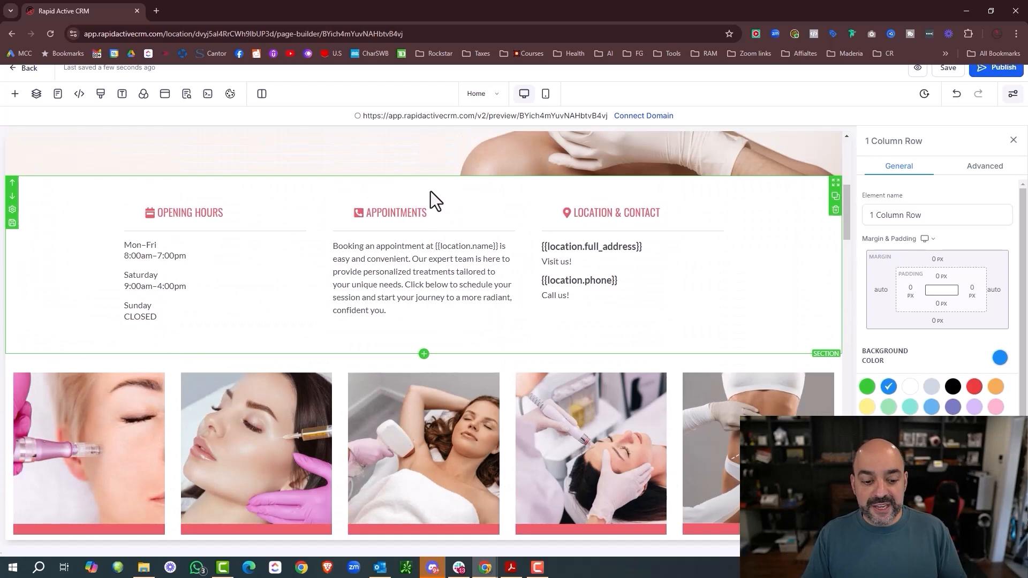
Step: Switch to the About page, discarding the unsaved Home page changes, and look through its sections down to the FAQs
{"action": "left_click", "coordinate": [480, 95]}
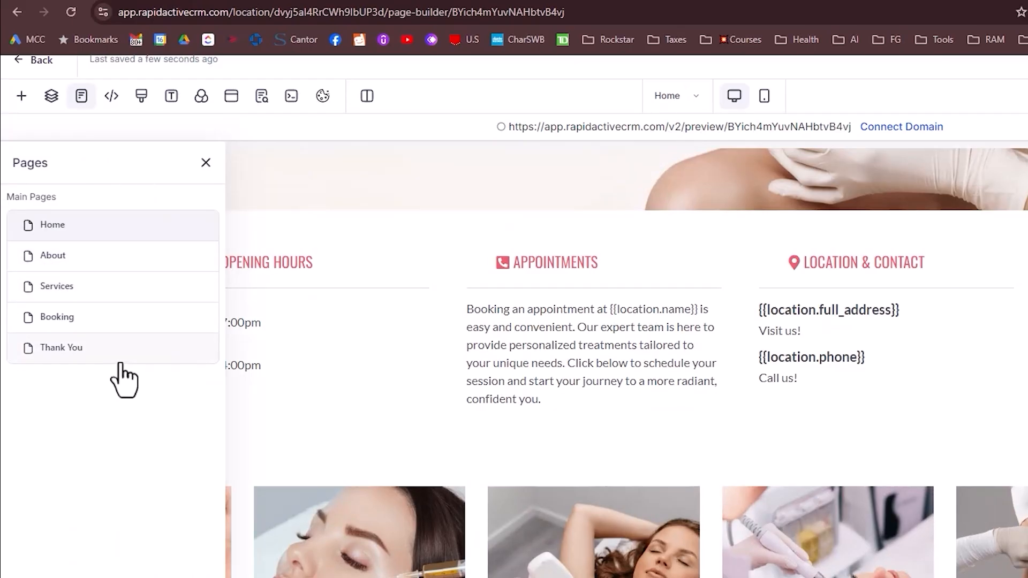
{"action": "left_click", "coordinate": [128, 264]}
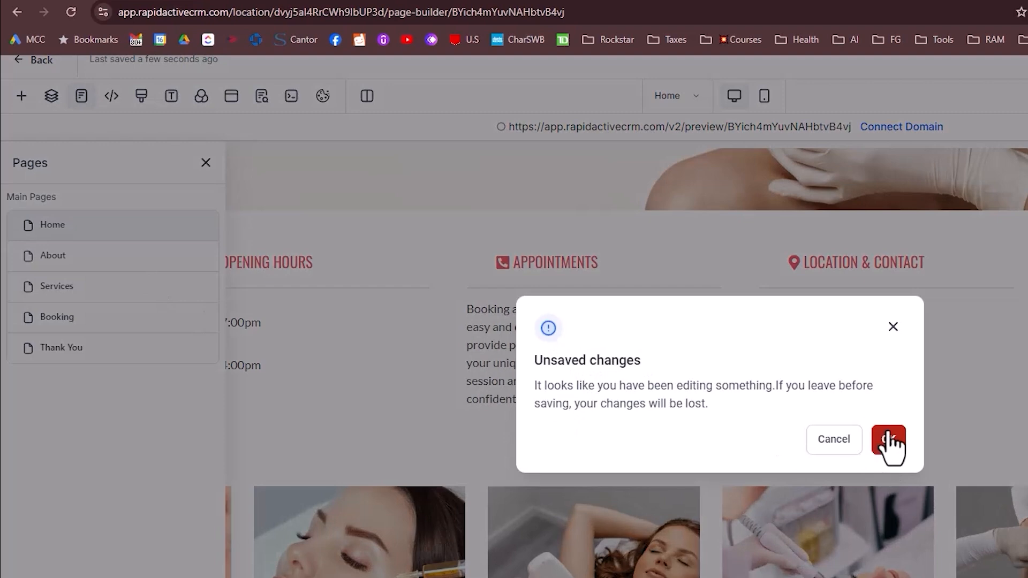
{"action": "left_click", "coordinate": [887, 436]}
{"action": "scroll", "coordinate": [813, 230], "scroll_direction": "down", "scroll_amount": 10}
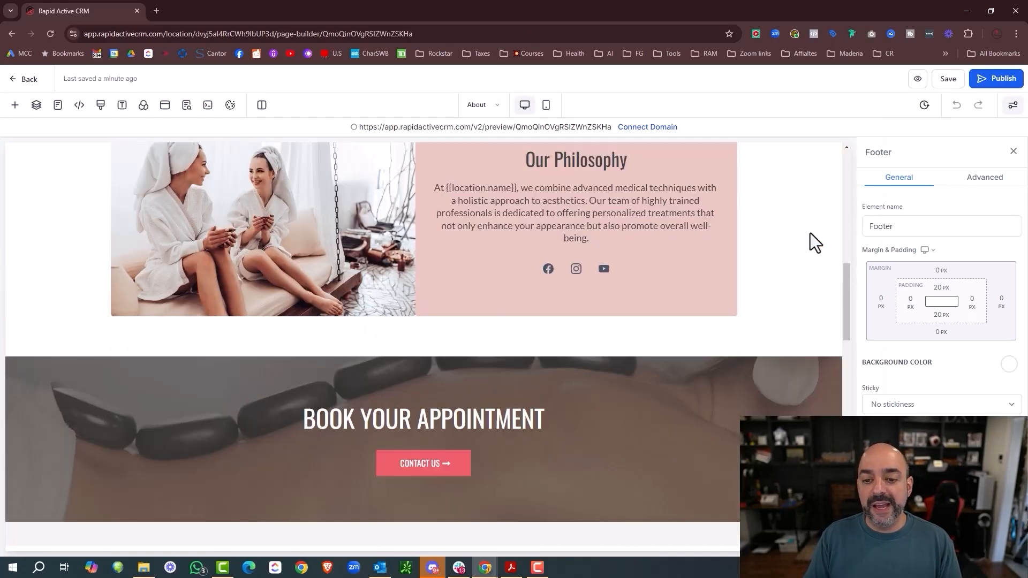
{"action": "scroll", "coordinate": [810, 232], "scroll_direction": "down", "scroll_amount": 15}
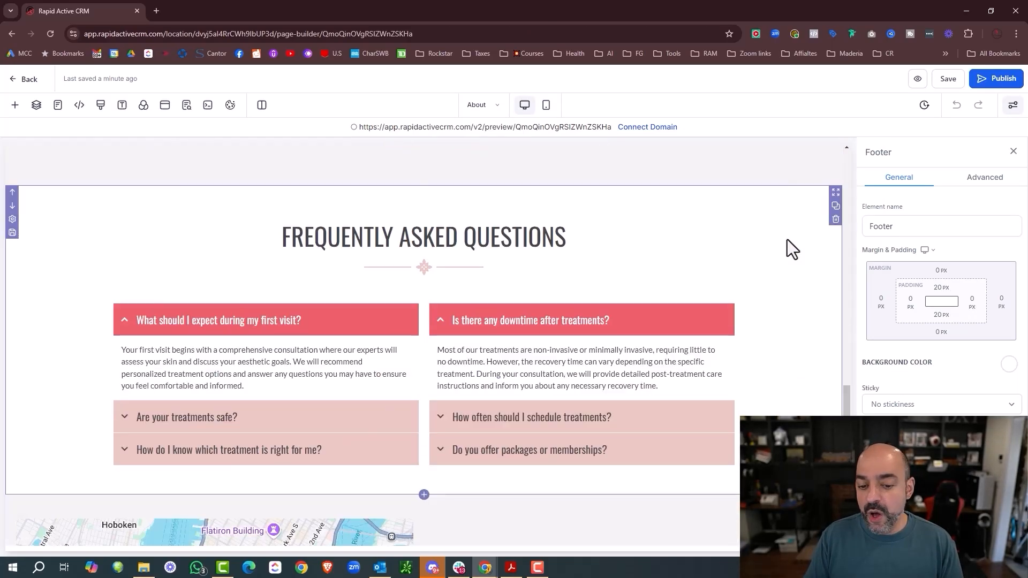
{"action": "scroll", "coordinate": [752, 244], "scroll_direction": "up", "scroll_amount": 10}
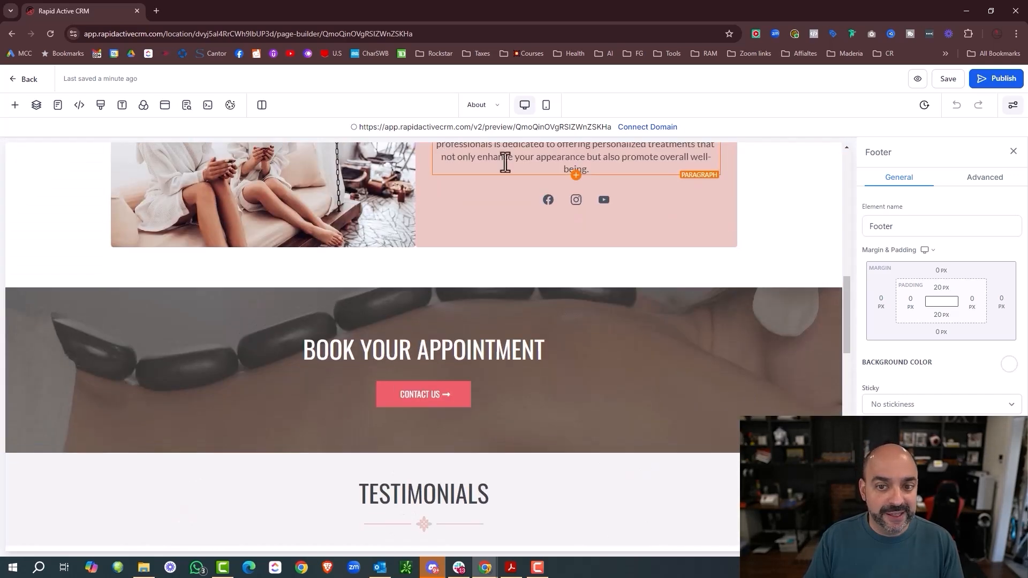
Step: Open the Services page, glance over the elements available to add, and close the element list
{"action": "left_click", "coordinate": [477, 105]}
{"action": "left_click", "coordinate": [84, 249]}
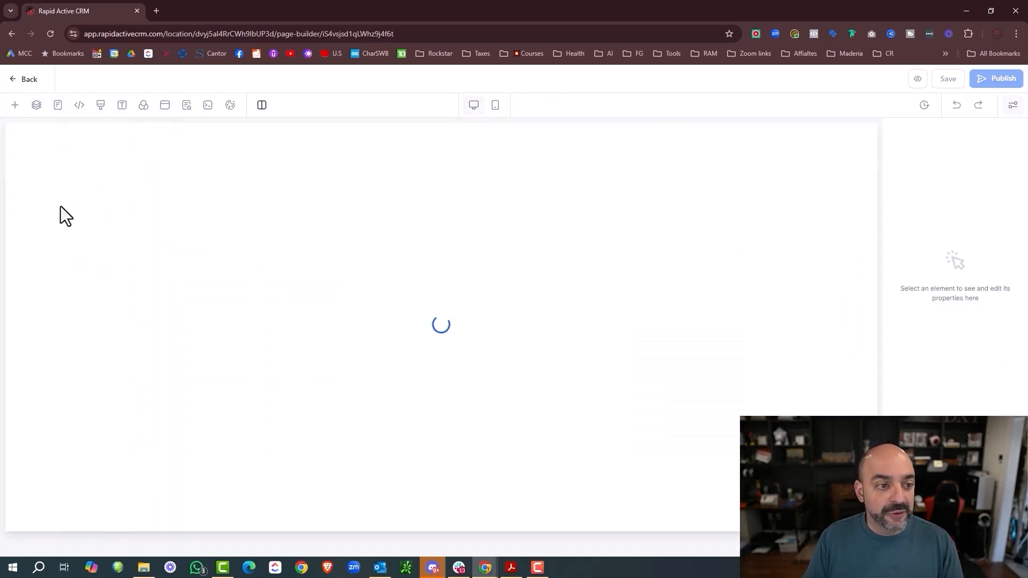
{"action": "left_click", "coordinate": [15, 105]}
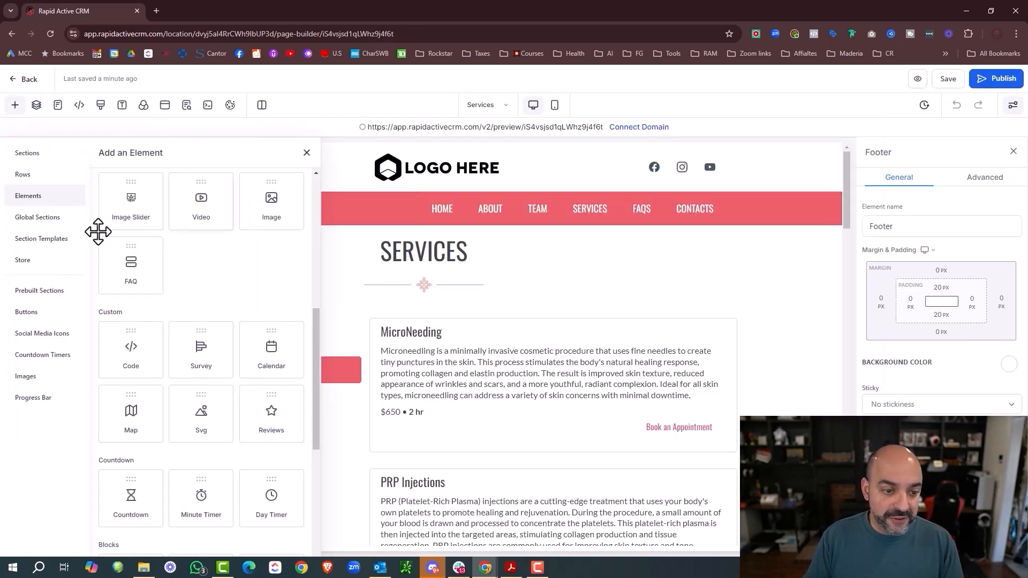
{"action": "left_click", "coordinate": [306, 153]}
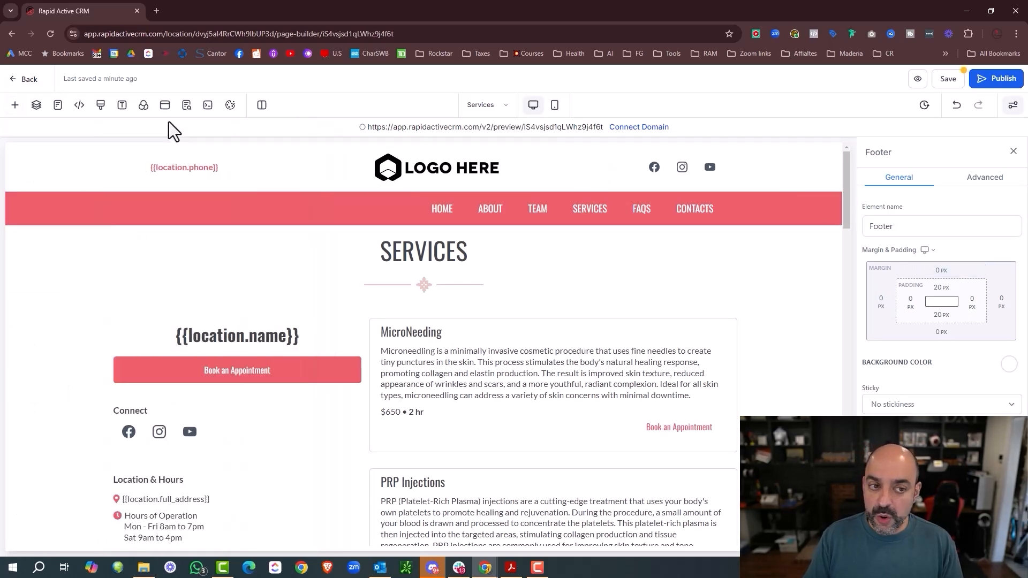
Step: Return to the Home page, discarding the unsaved changes on the Services page
{"action": "left_click", "coordinate": [503, 106]}
{"action": "left_click", "coordinate": [87, 197]}
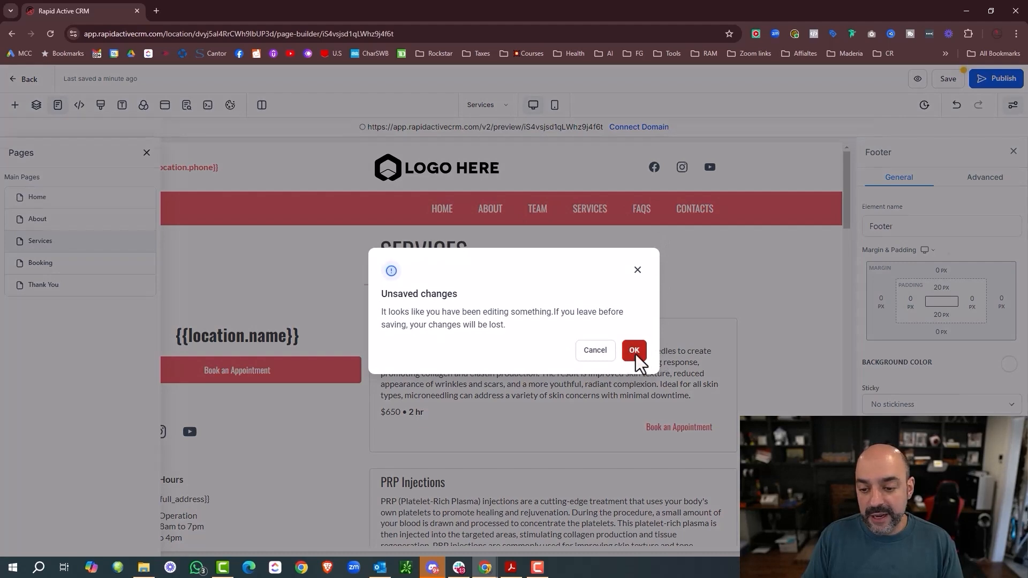
{"action": "left_click", "coordinate": [635, 354]}
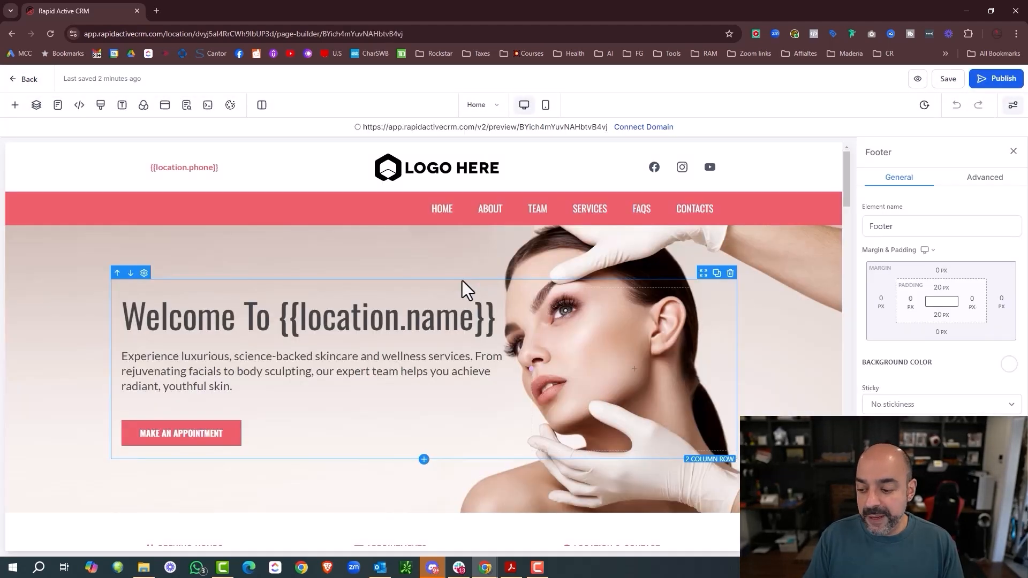
Step: Set the action of the Home page hero's Make an Appointment button to Open popup
{"action": "scroll", "coordinate": [462, 281], "scroll_direction": "down", "scroll_amount": 2}
{"action": "left_click", "coordinate": [213, 332]}
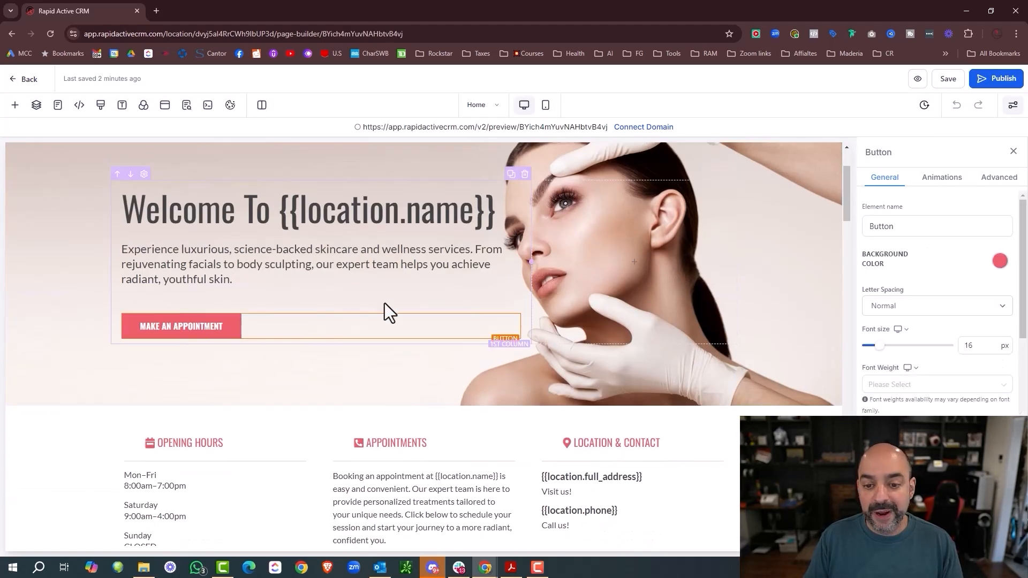
{"action": "scroll", "coordinate": [910, 375], "scroll_direction": "down", "scroll_amount": 5}
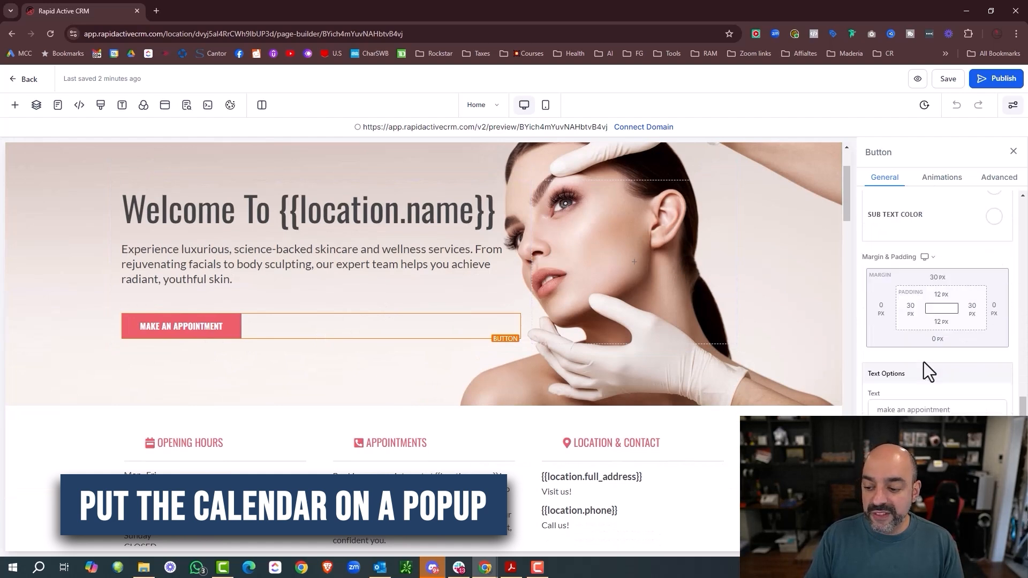
{"action": "scroll", "coordinate": [942, 374], "scroll_direction": "down", "scroll_amount": 1}
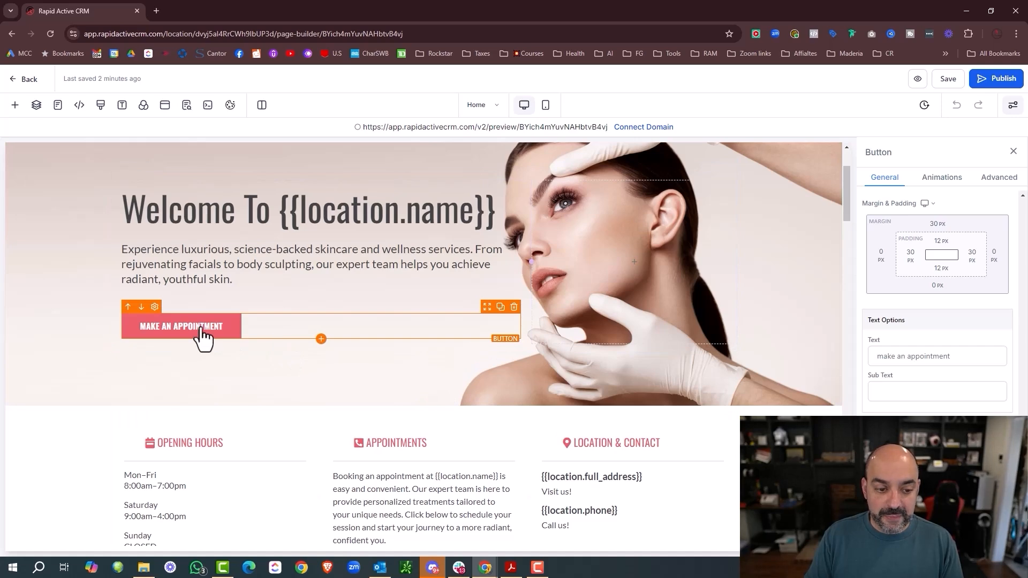
{"action": "left_click", "coordinate": [936, 470]}
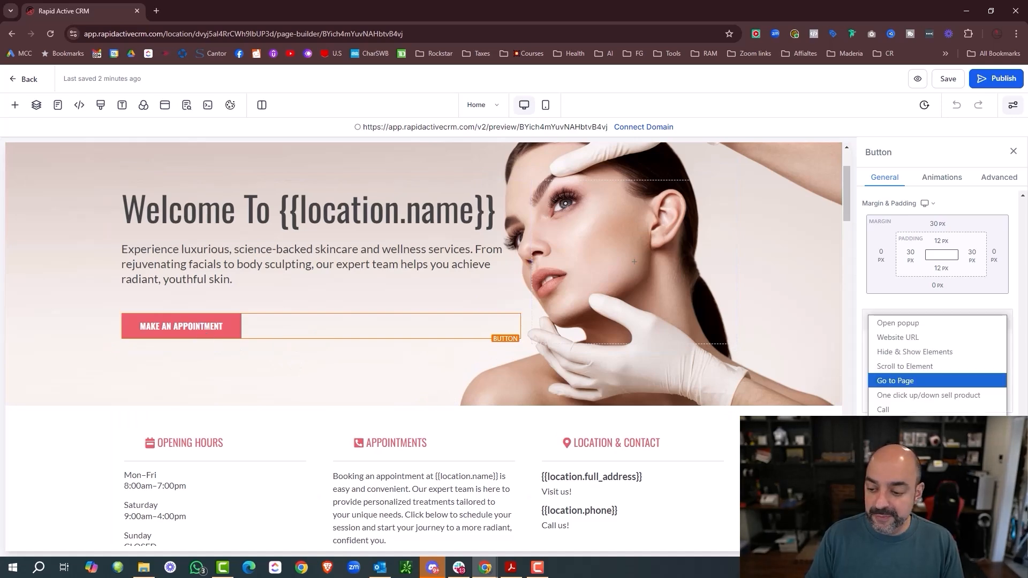
{"action": "left_click", "coordinate": [907, 336]}
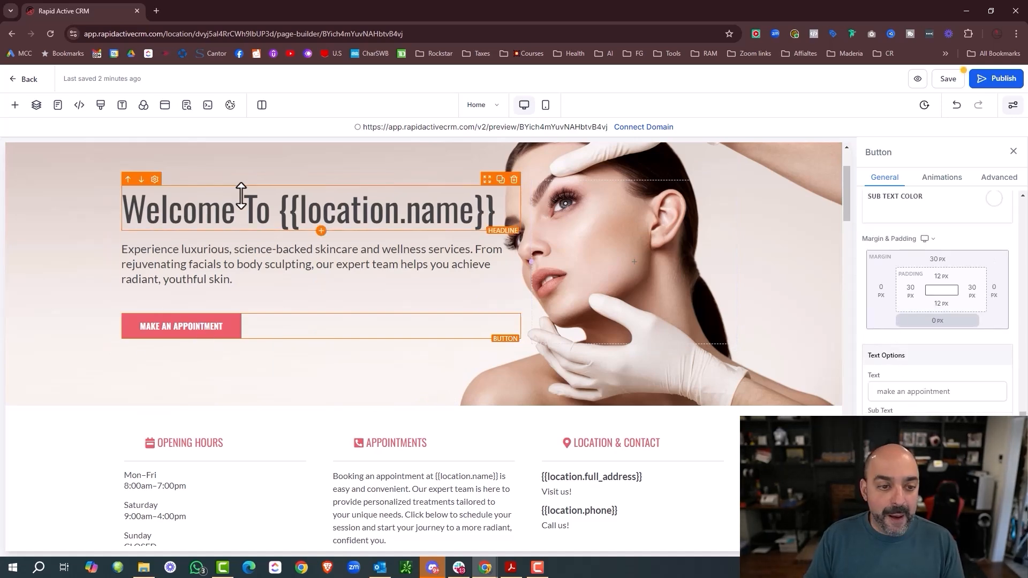
Step: Open the Home page's popup for editing and add a one-column row to it
{"action": "left_click", "coordinate": [165, 107]}
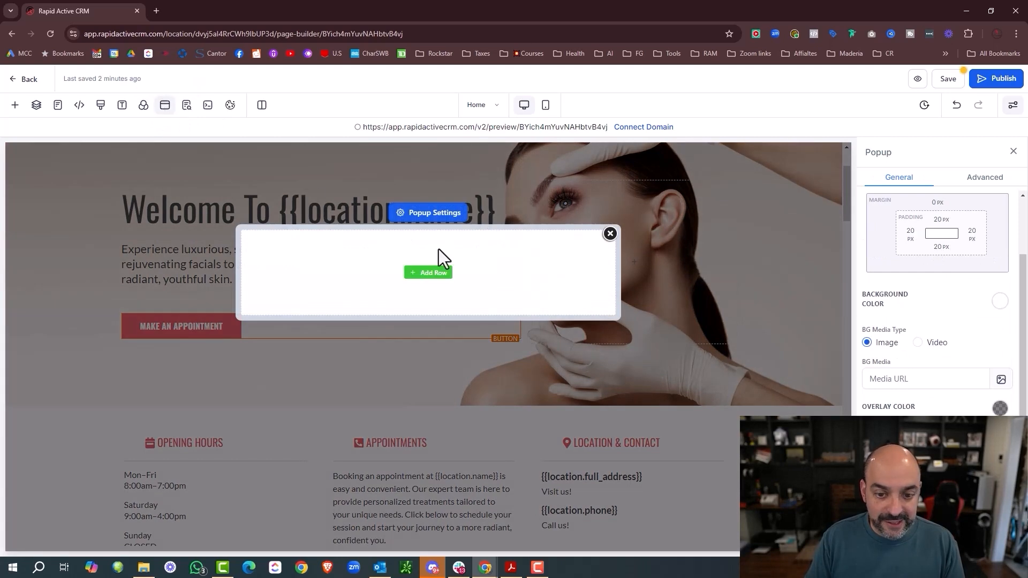
{"action": "left_click", "coordinate": [430, 275]}
{"action": "left_click", "coordinate": [156, 218]}
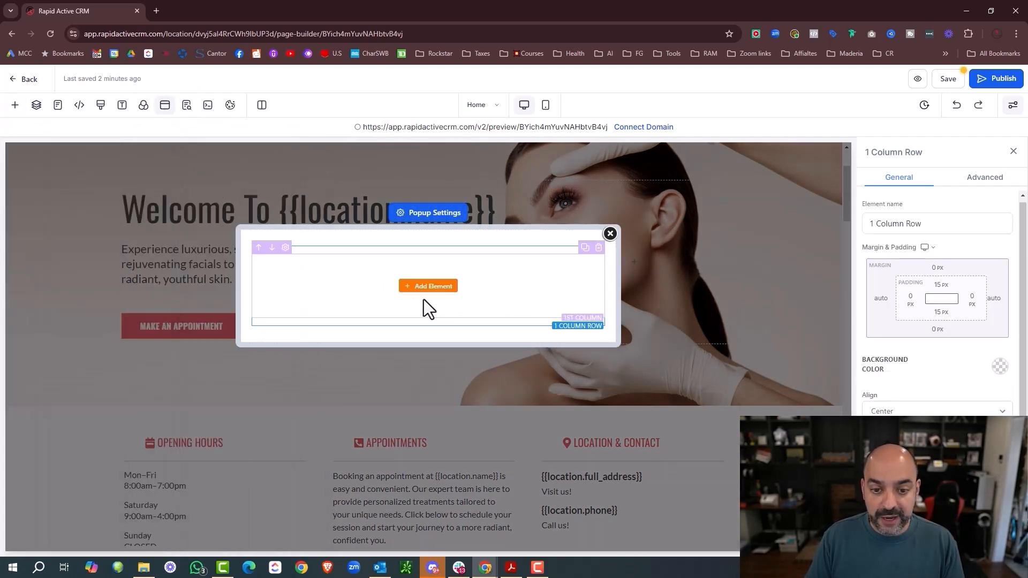
Step: Add a Calendar element to the popup's column and assign it the {{custom_values.company_name}} Appointment calendar
{"action": "left_click", "coordinate": [435, 289]}
{"action": "scroll", "coordinate": [194, 278], "scroll_direction": "down", "scroll_amount": 10}
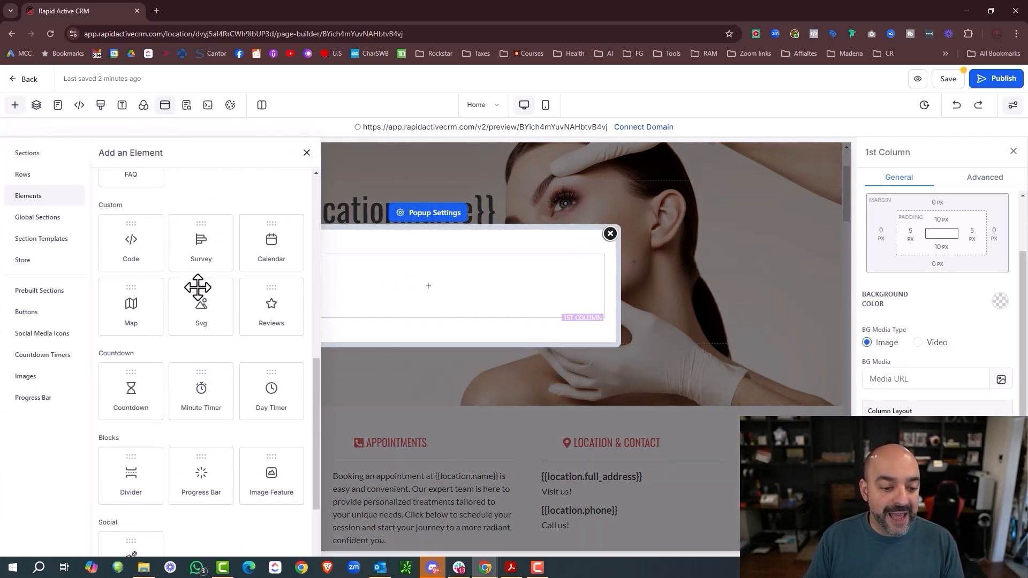
{"action": "left_click_drag", "start_coordinate": [267, 251], "coordinate": [441, 288]}
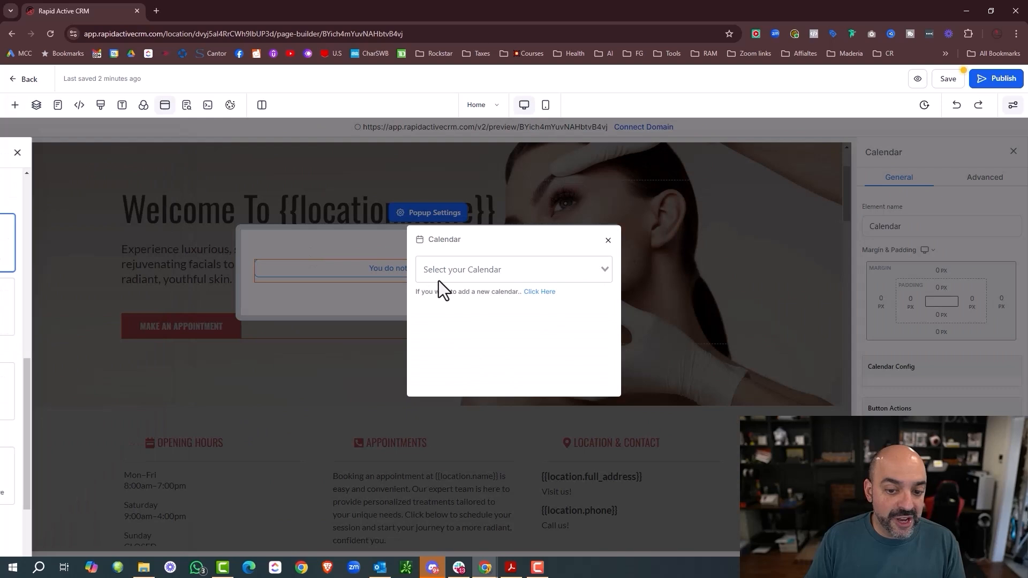
{"action": "left_click", "coordinate": [580, 272]}
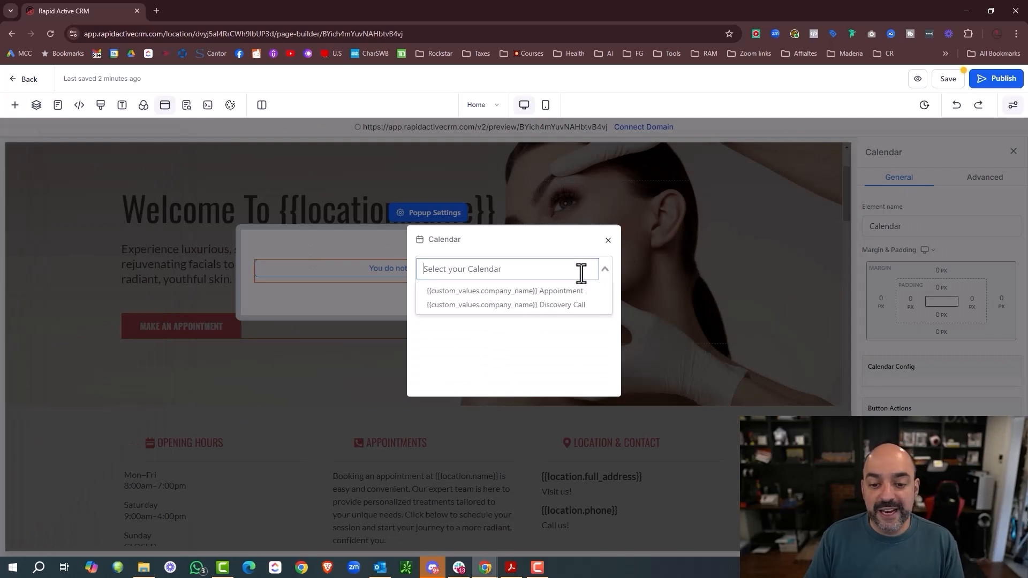
{"action": "left_click", "coordinate": [570, 308]}
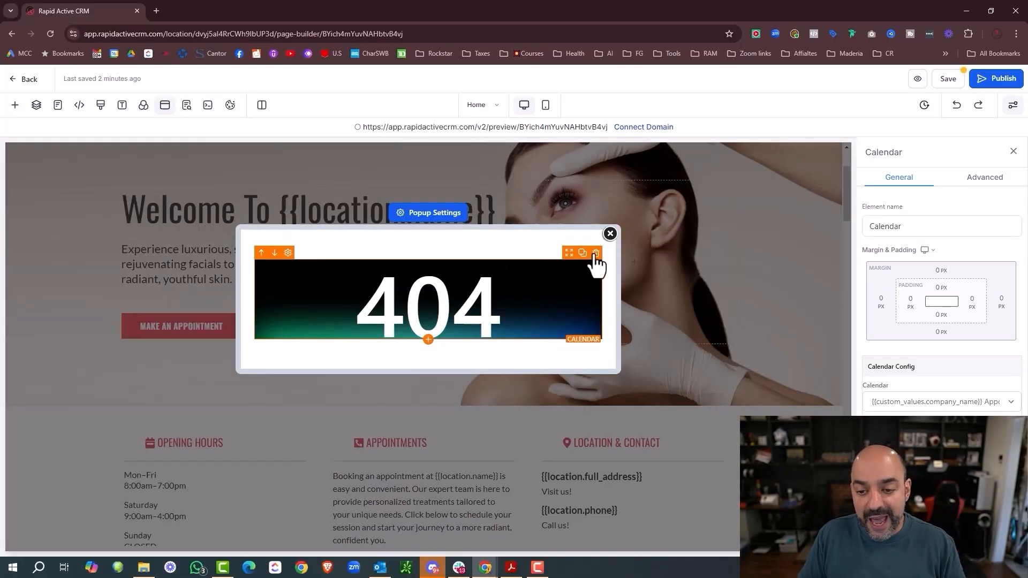
Step: Delete the calendar and its one-column row from the popup and close the popup
{"action": "left_click", "coordinate": [510, 188]}
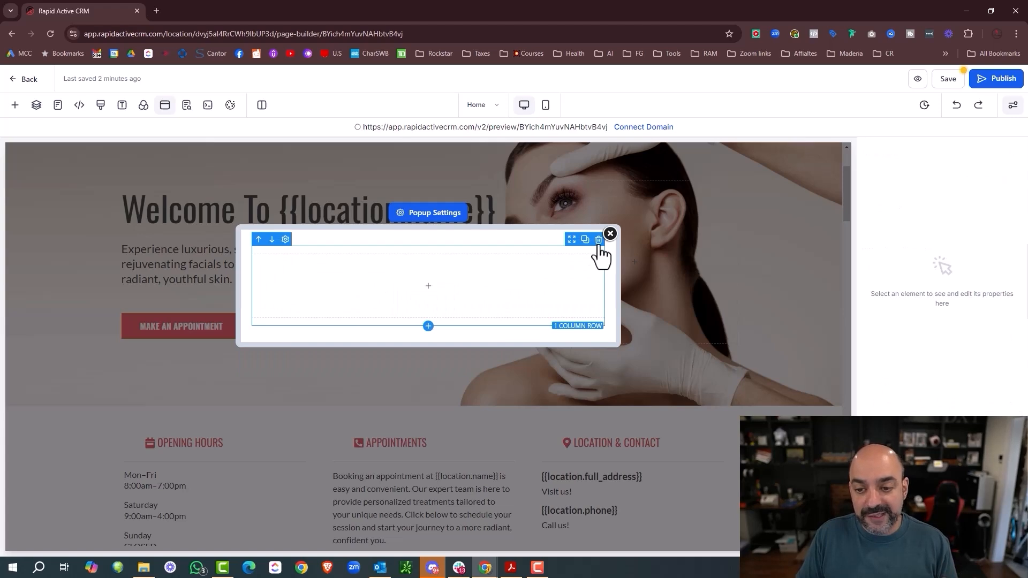
{"action": "left_click", "coordinate": [598, 248]}
{"action": "left_click", "coordinate": [610, 234]}
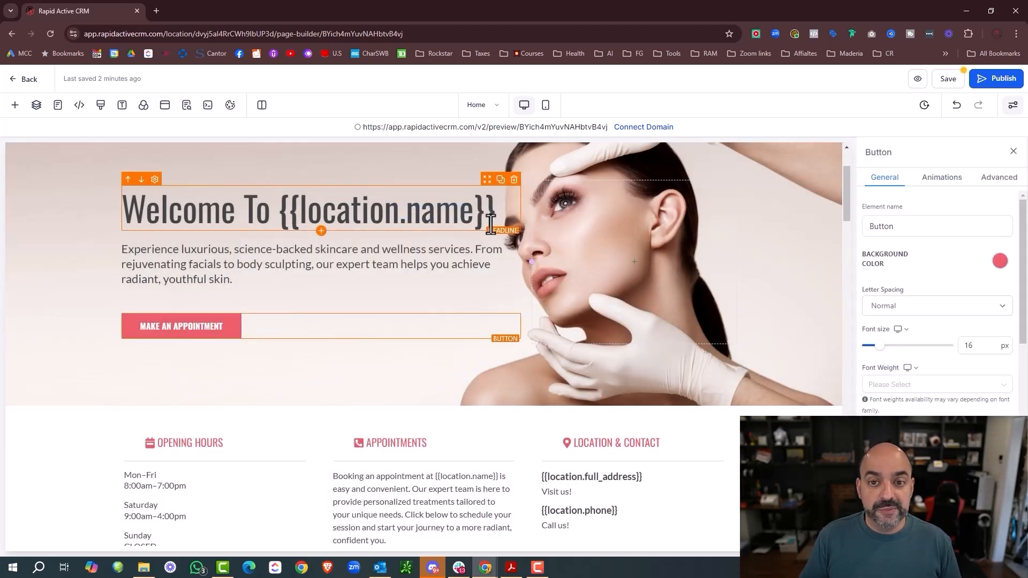
Step: Browse the elements available to add, close the list, and examine the Home page's layout in mobile mode
{"action": "left_click", "coordinate": [15, 105]}
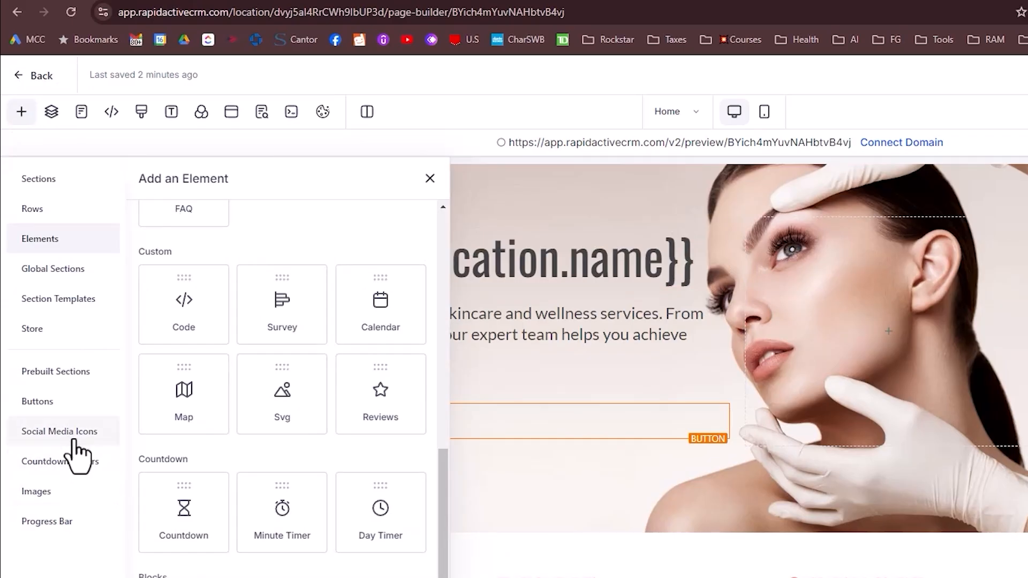
{"action": "scroll", "coordinate": [319, 466], "scroll_direction": "down", "scroll_amount": 5}
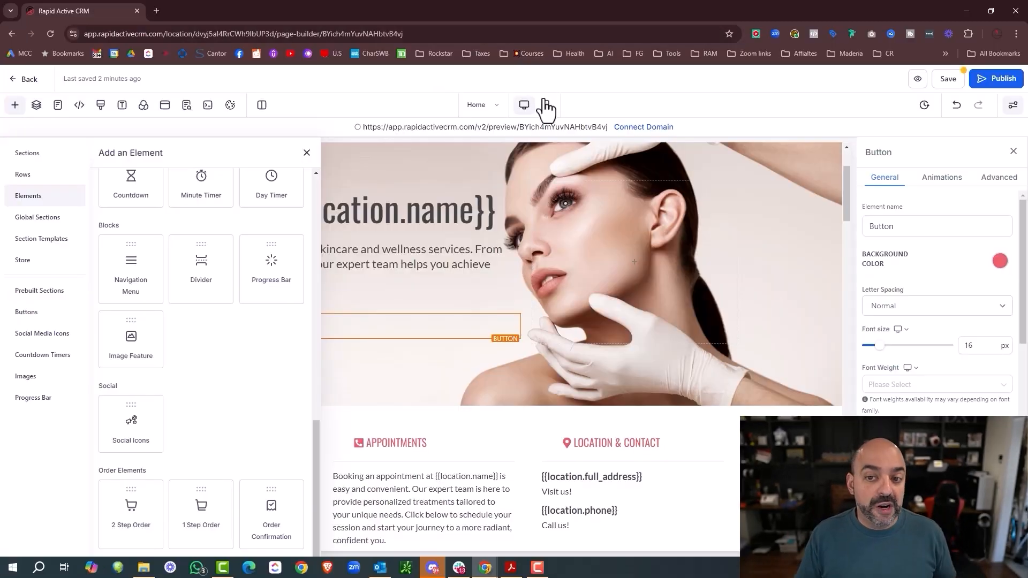
{"action": "left_click", "coordinate": [453, 15]}
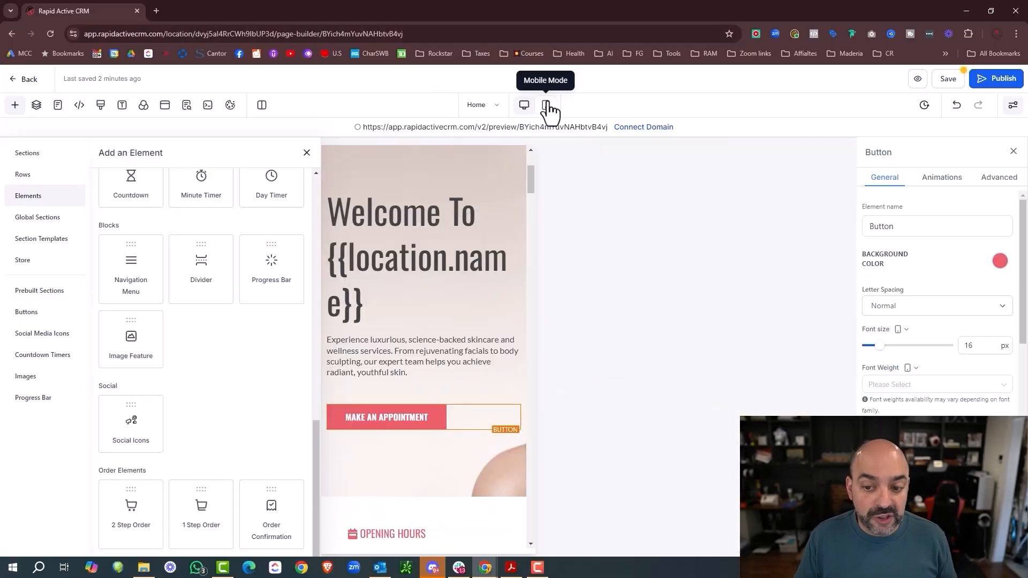
{"action": "left_click", "coordinate": [307, 152]}
{"action": "scroll", "coordinate": [479, 218], "scroll_direction": "down", "scroll_amount": 5}
{"action": "scroll", "coordinate": [441, 289], "scroll_direction": "up", "scroll_amount": 4}
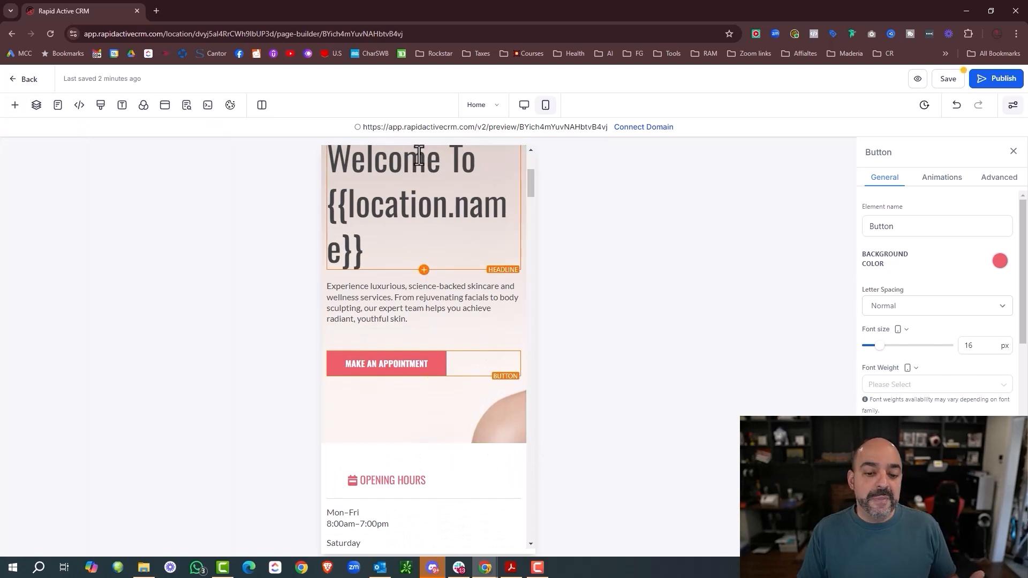
{"action": "scroll", "coordinate": [420, 166], "scroll_direction": "down", "scroll_amount": 10}
{"action": "scroll", "coordinate": [421, 180], "scroll_direction": "down", "scroll_amount": 4}
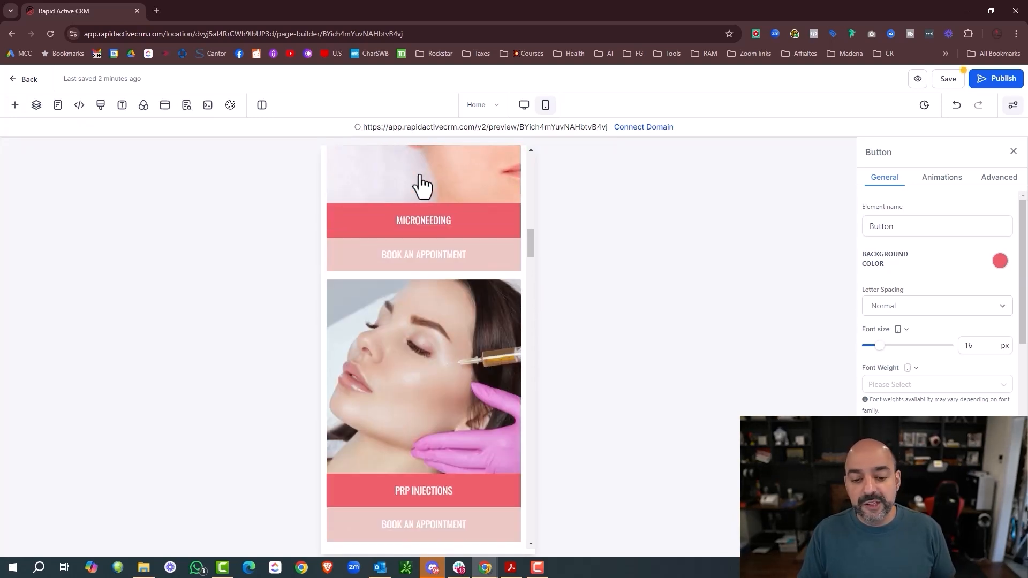